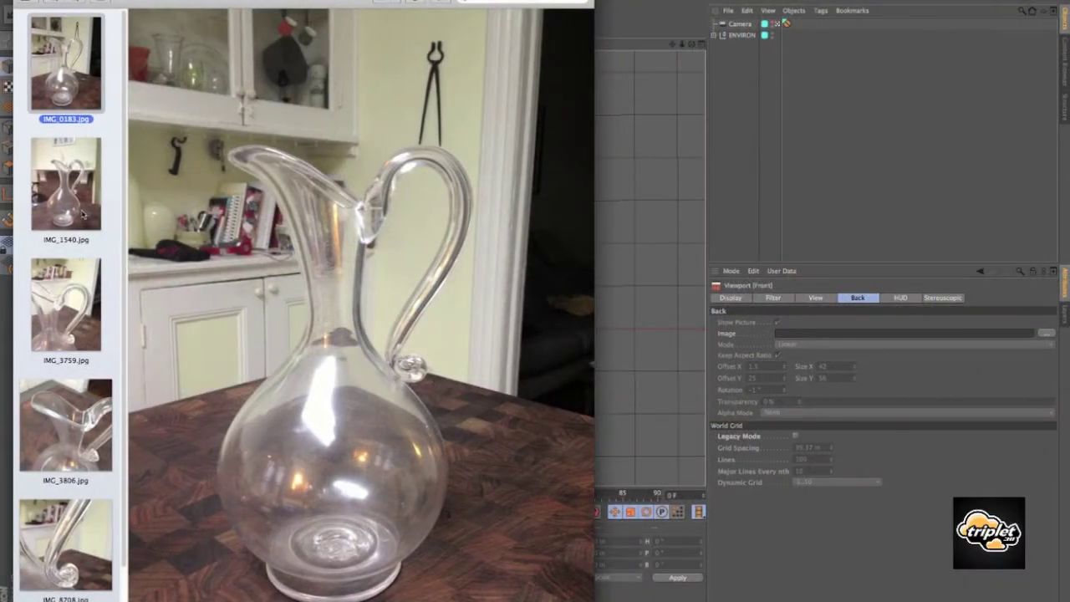
Compare the glass pitcher reference photos, including IMG_0183.jpg and IMG_1540.jpg, and put the photo window away
{"action": "left_click", "coordinate": [72, 193]}
{"action": "left_click", "coordinate": [69, 67]}
{"action": "left_click", "coordinate": [73, 173]}
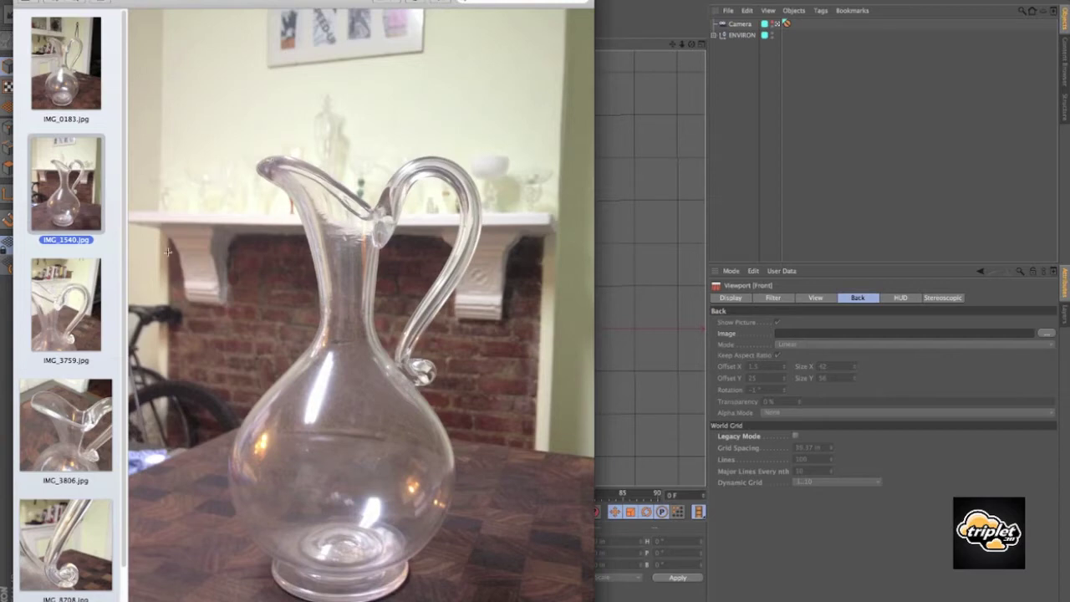
{"action": "left_click", "coordinate": [74, 416]}
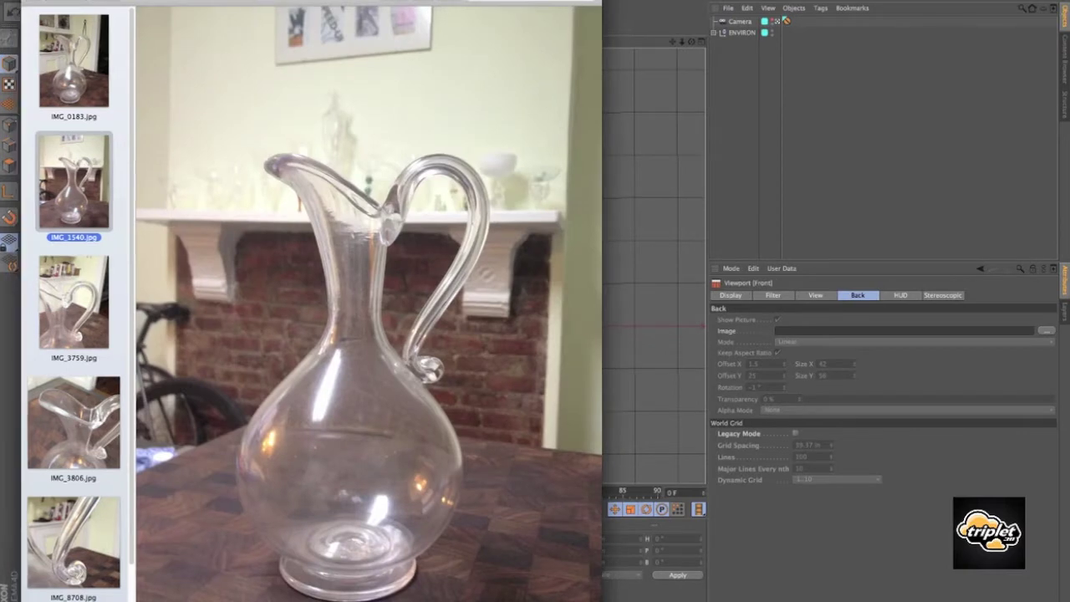
{"action": "key", "text": "super+m"}
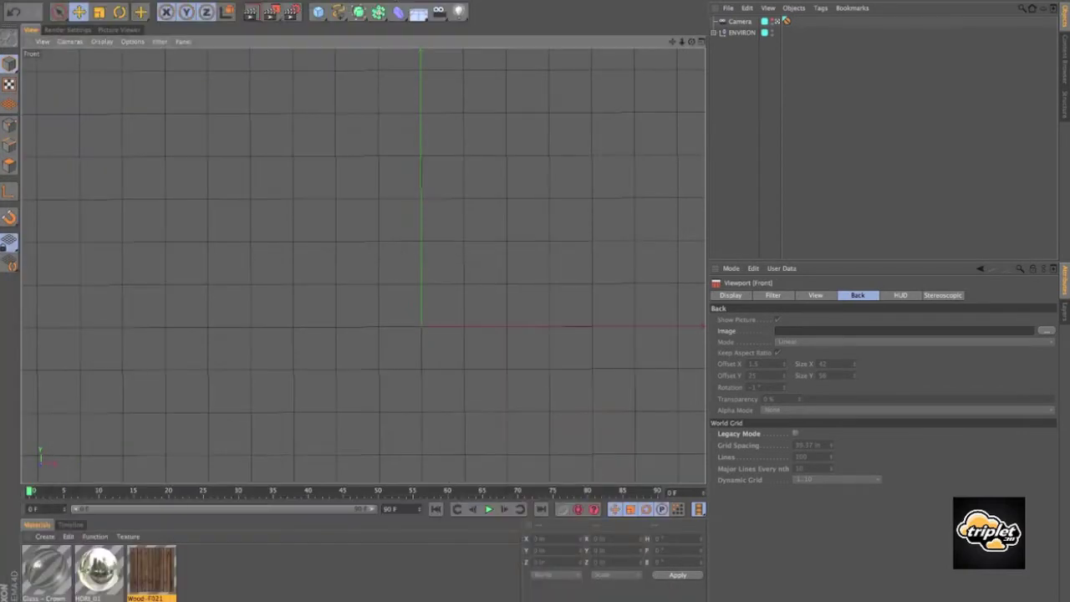
Load IMG_1540.jpg as the background image of the Front viewport
{"action": "left_click", "coordinate": [699, 42]}
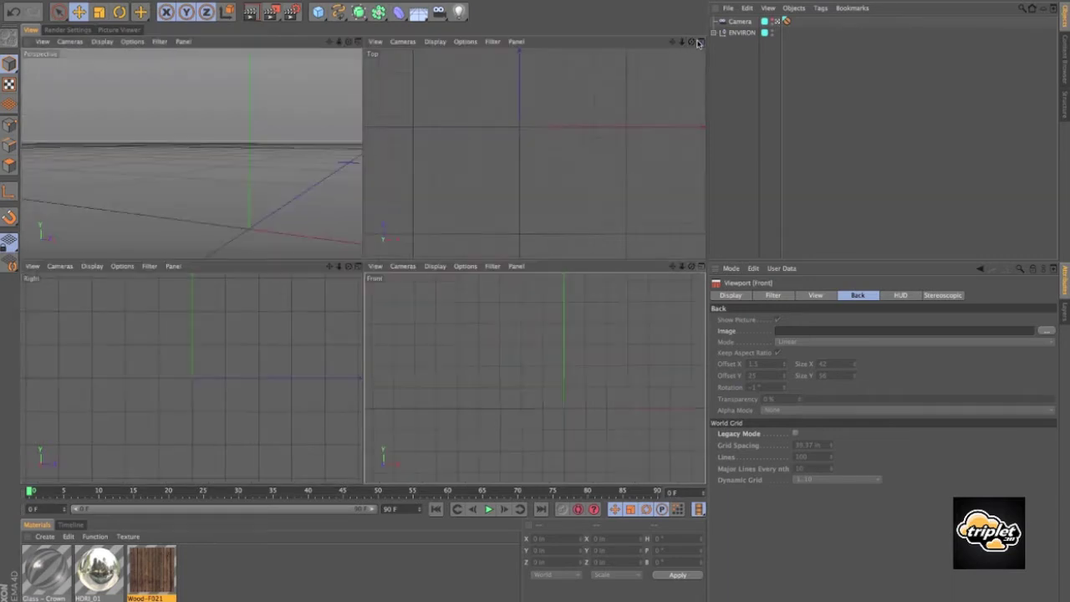
{"action": "left_click", "coordinate": [700, 267]}
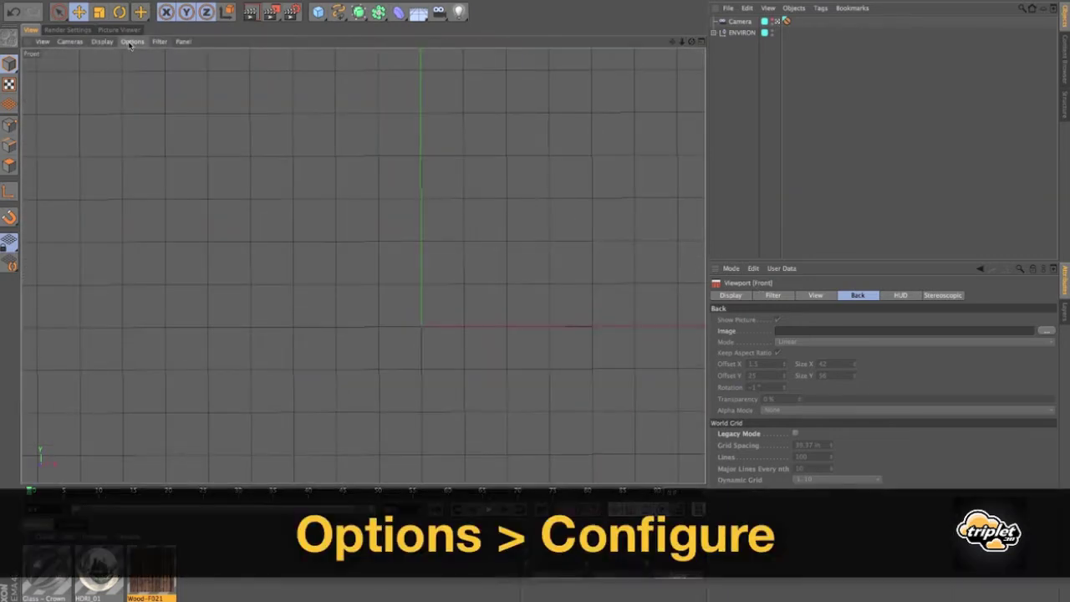
{"action": "left_click", "coordinate": [132, 41]}
{"action": "left_click", "coordinate": [156, 259]}
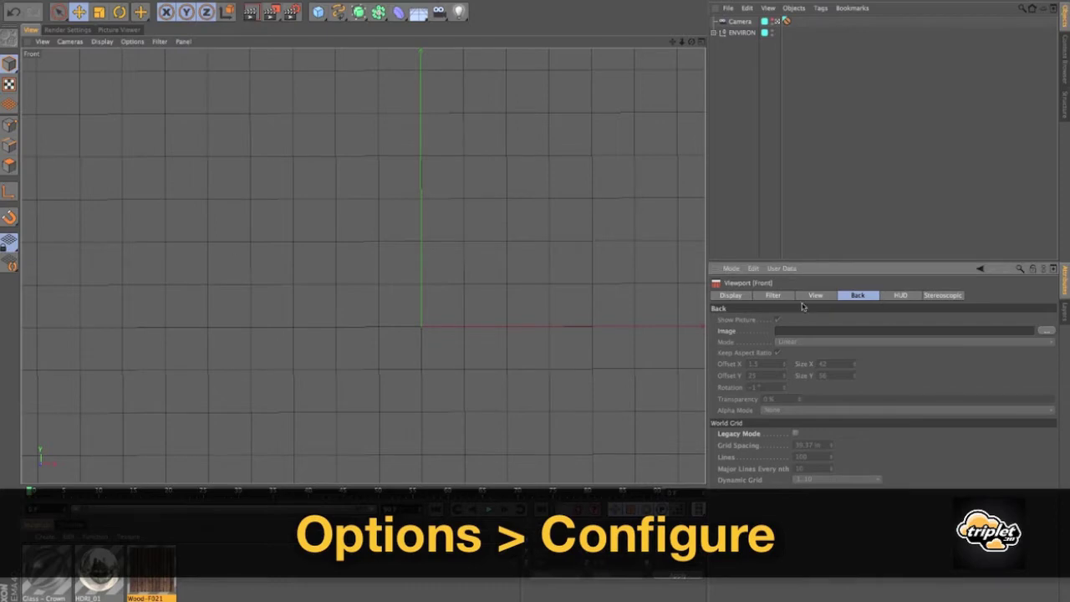
{"action": "left_click", "coordinate": [1046, 333]}
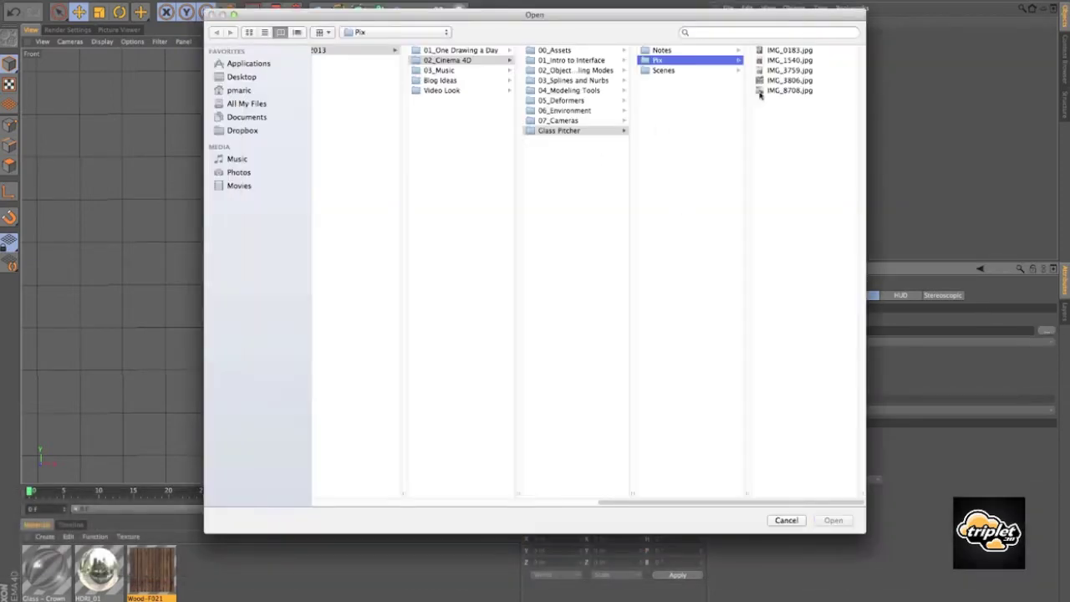
{"action": "left_click", "coordinate": [778, 60]}
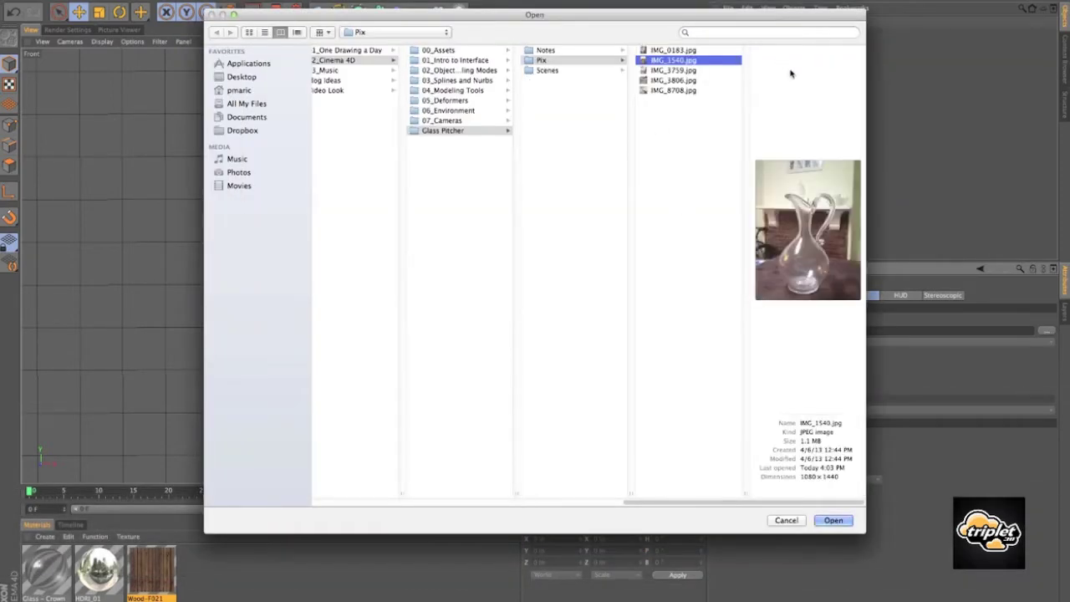
{"action": "key", "text": "Return"}
{"action": "scroll", "coordinate": [451, 229], "scroll_direction": "down", "scroll_amount": 5}
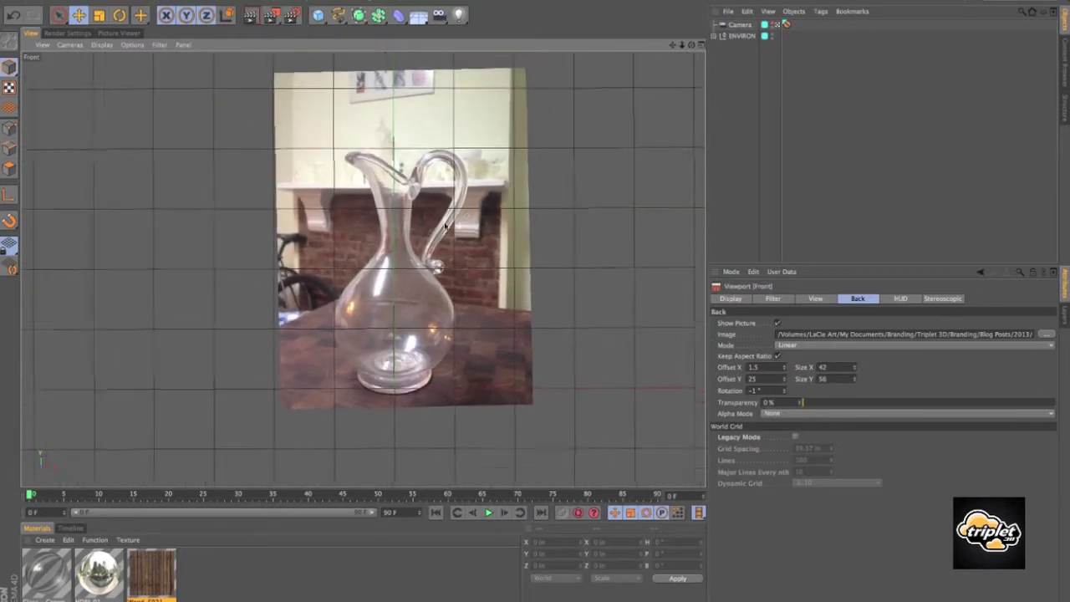
{"action": "middle_click_drag", "start_coordinate": [479, 219], "coordinate": [462, 217]}
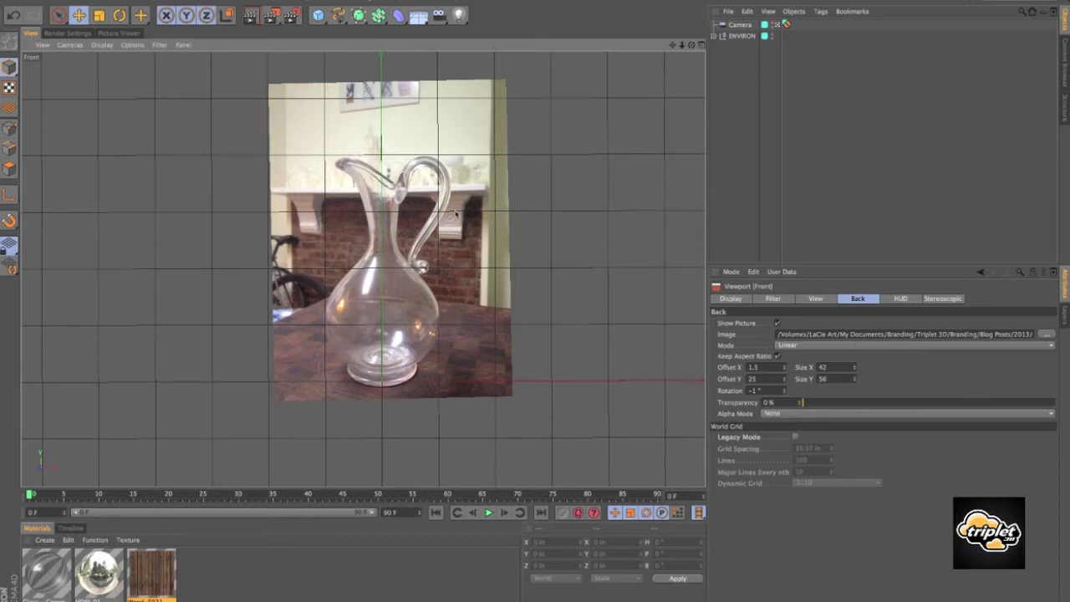
Add a cube as a height reference and set its Y size to 16 in
{"action": "left_click", "coordinate": [318, 16]}
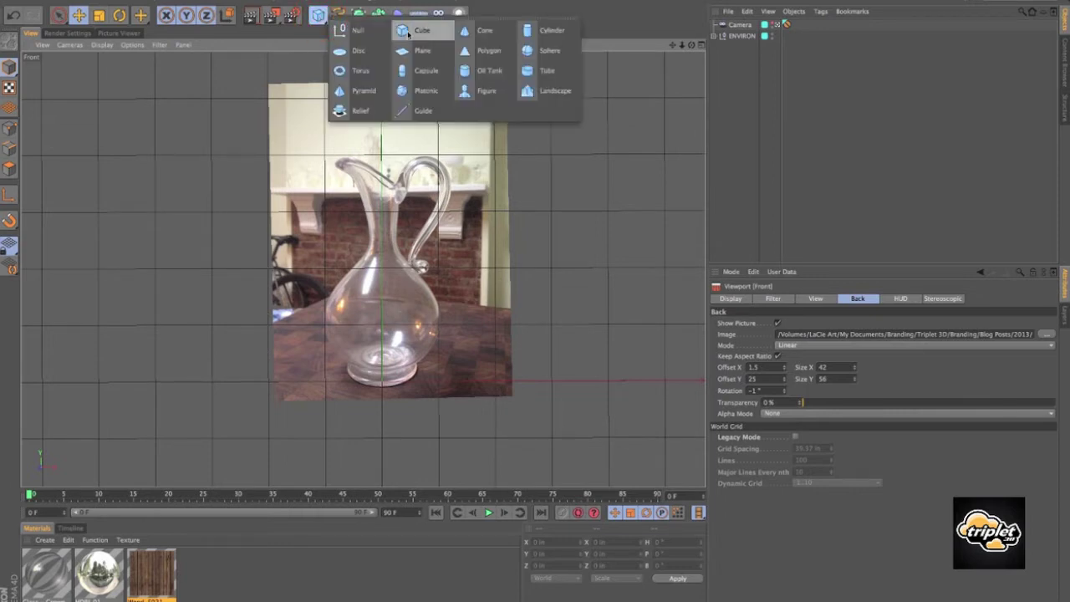
{"action": "left_click", "coordinate": [410, 30]}
{"action": "scroll", "coordinate": [281, 255], "scroll_direction": "down", "scroll_amount": 5}
{"action": "scroll", "coordinate": [281, 255], "scroll_direction": "up", "scroll_amount": 1}
{"action": "left_click", "coordinate": [733, 24]}
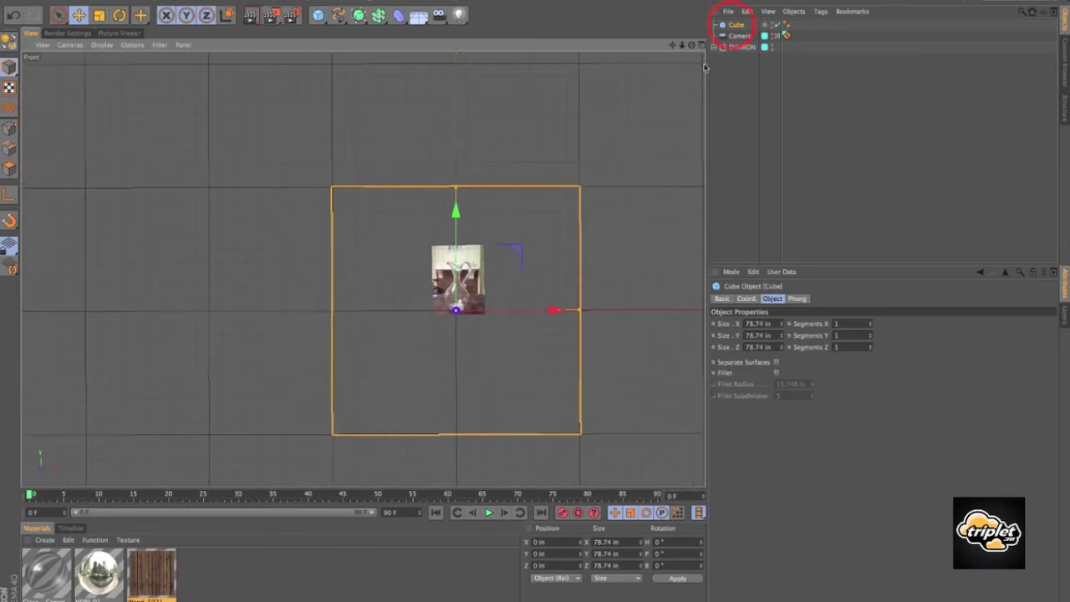
{"action": "left_click", "coordinate": [757, 334]}
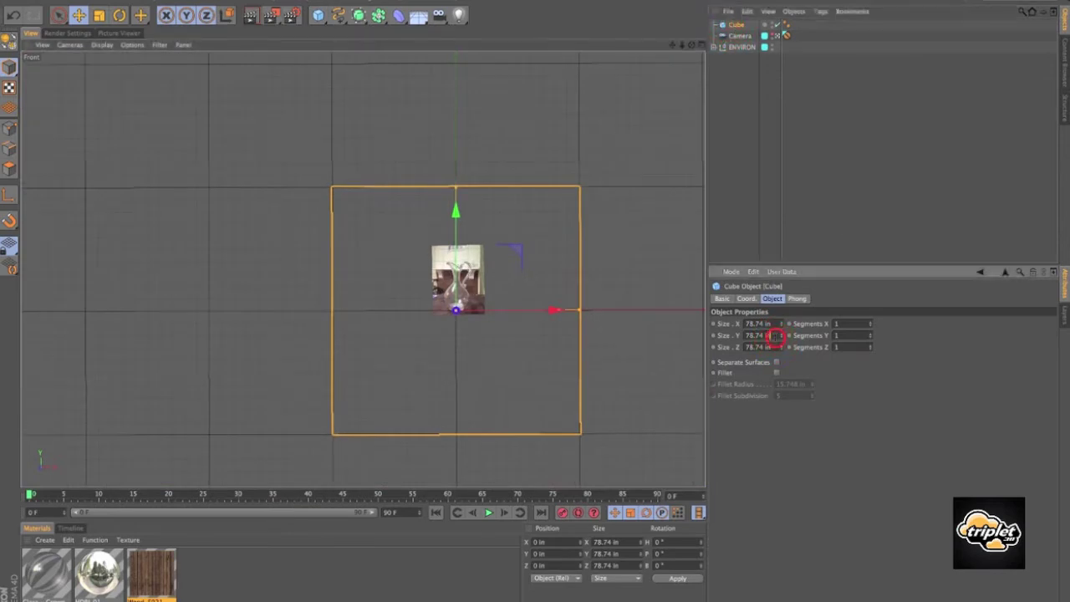
{"action": "type", "text": "16"}
{"action": "key", "text": "Return"}
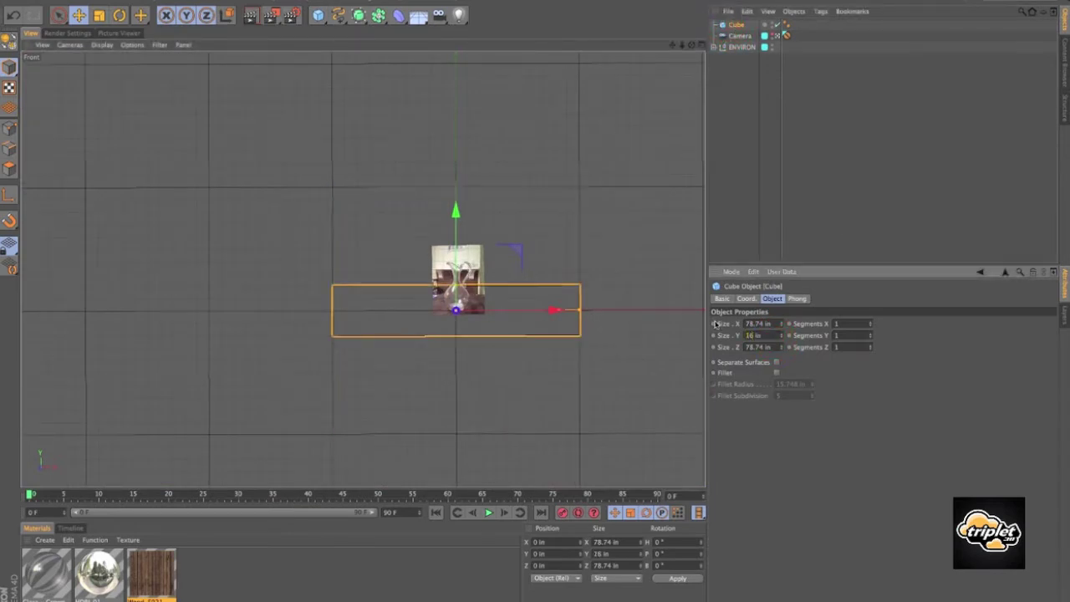
Raise the cube to about Y 8.08 in so its base meets the ground line, and narrow its X size to about 19 in
{"action": "scroll", "coordinate": [449, 343], "scroll_direction": "up", "scroll_amount": 5}
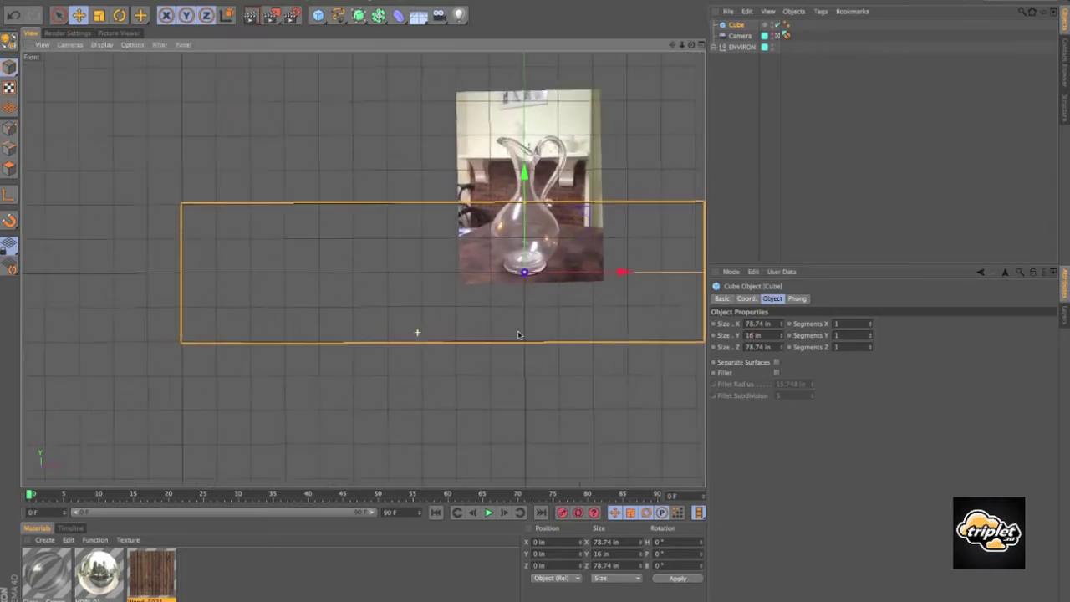
{"action": "left_click_drag", "start_coordinate": [369, 199], "coordinate": [377, 108]}
{"action": "right_click_drag", "start_coordinate": [369, 126], "coordinate": [308, 122], "text": "alt"}
{"action": "left_click_drag", "start_coordinate": [649, 175], "coordinate": [436, 176]}
{"action": "scroll", "coordinate": [391, 149], "scroll_direction": "up", "scroll_amount": 5}
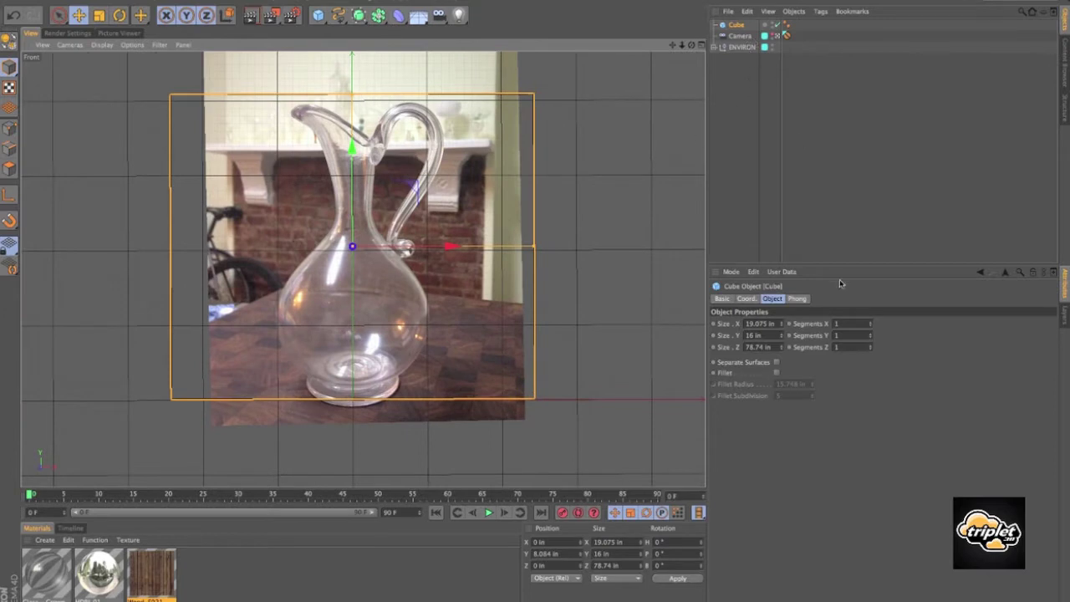
Align the pitcher background photo with the cube outline, using Offset X 1.5, Offset Y 26 and a size of 42 by 56
{"action": "left_click", "coordinate": [134, 45]}
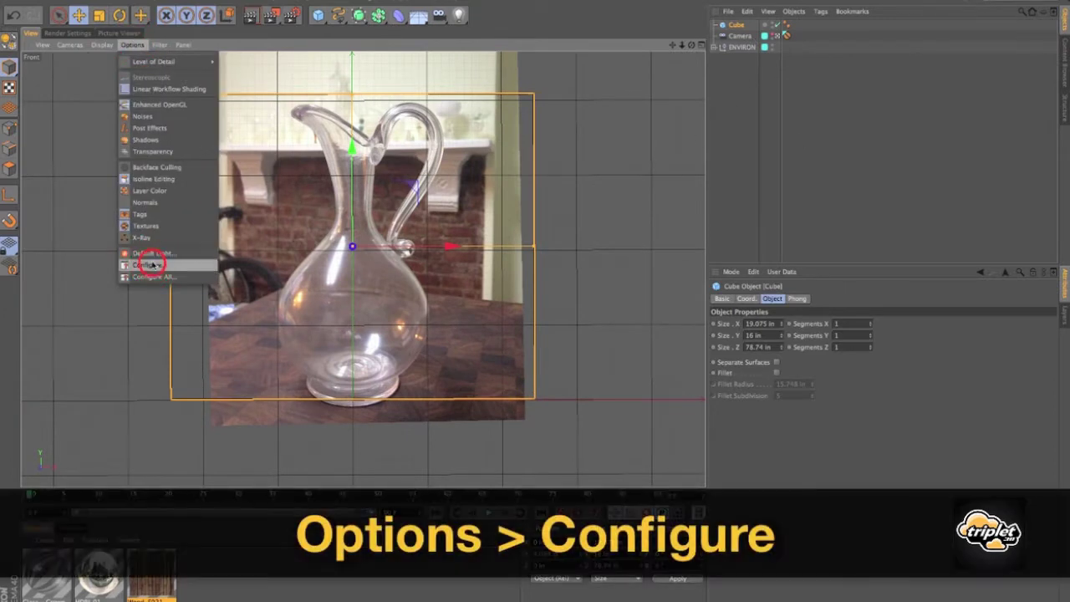
{"action": "left_click", "coordinate": [148, 265]}
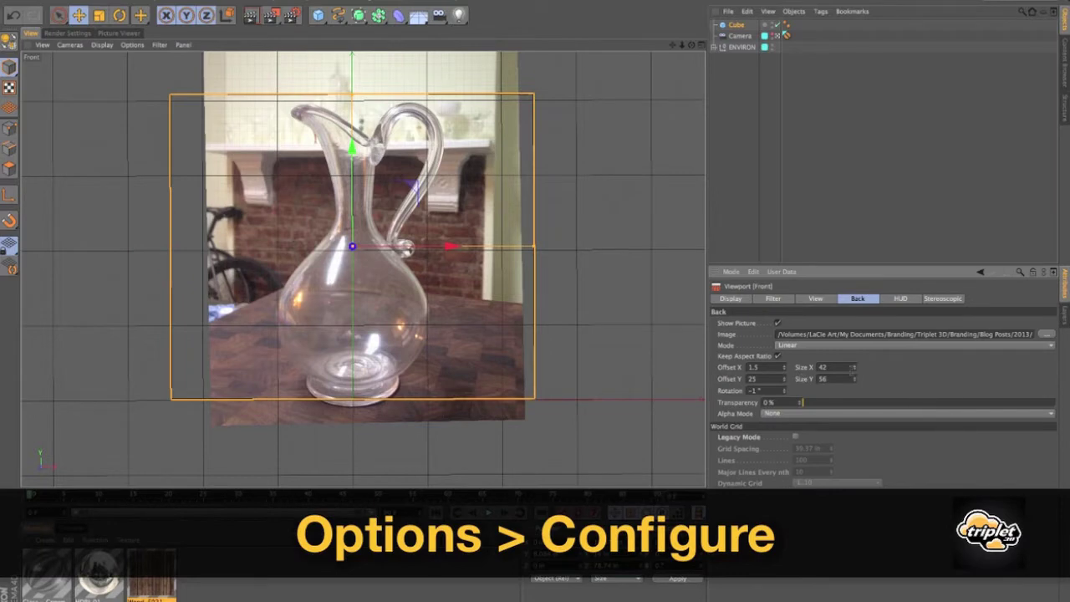
{"action": "left_click", "coordinate": [854, 366]}
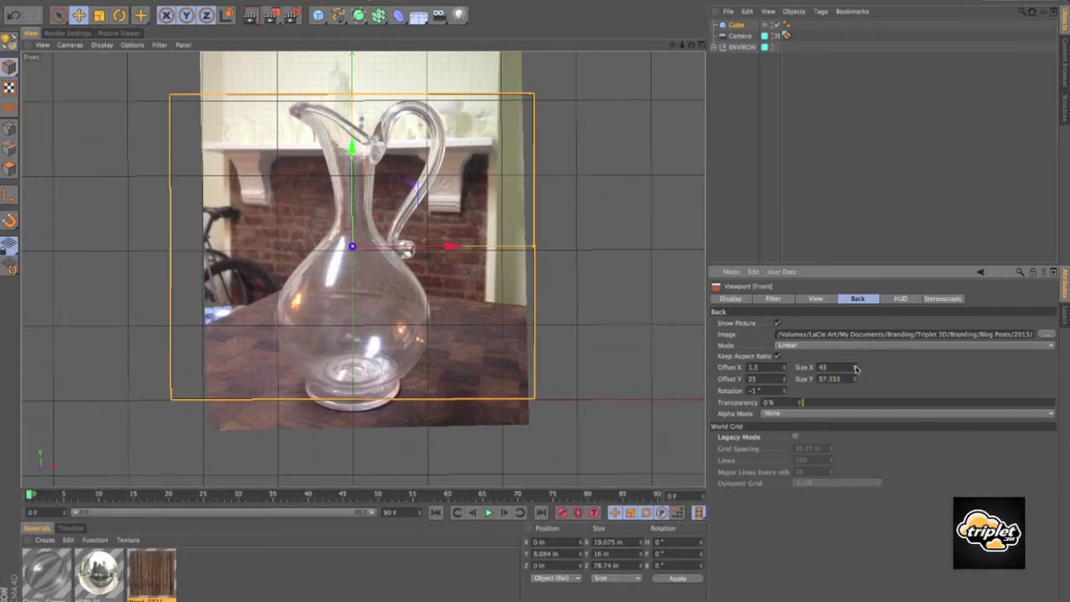
{"action": "left_click", "coordinate": [784, 380]}
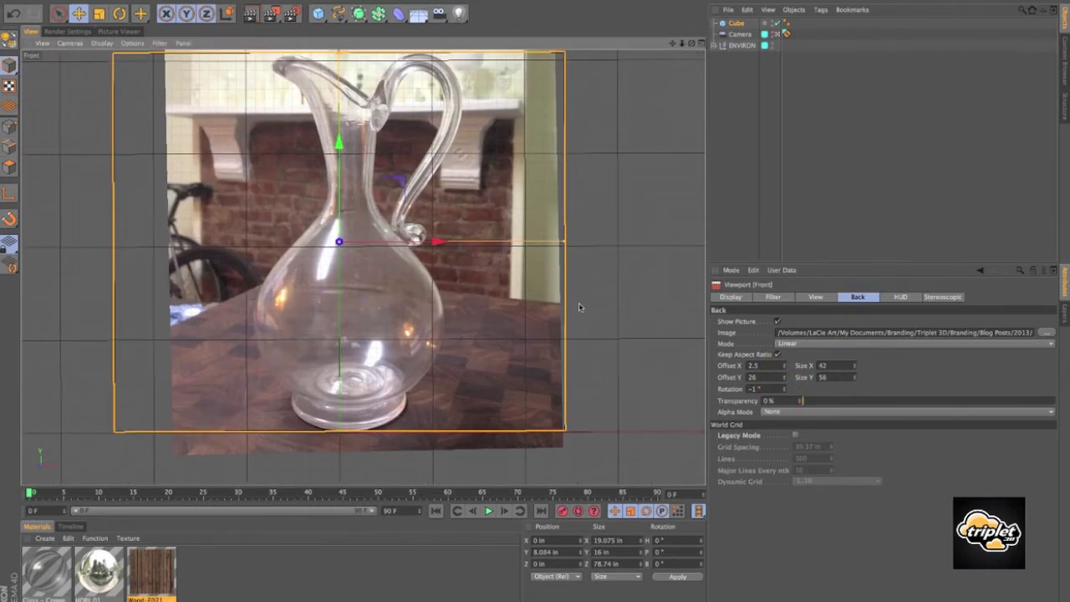
{"action": "left_click", "coordinate": [784, 369]}
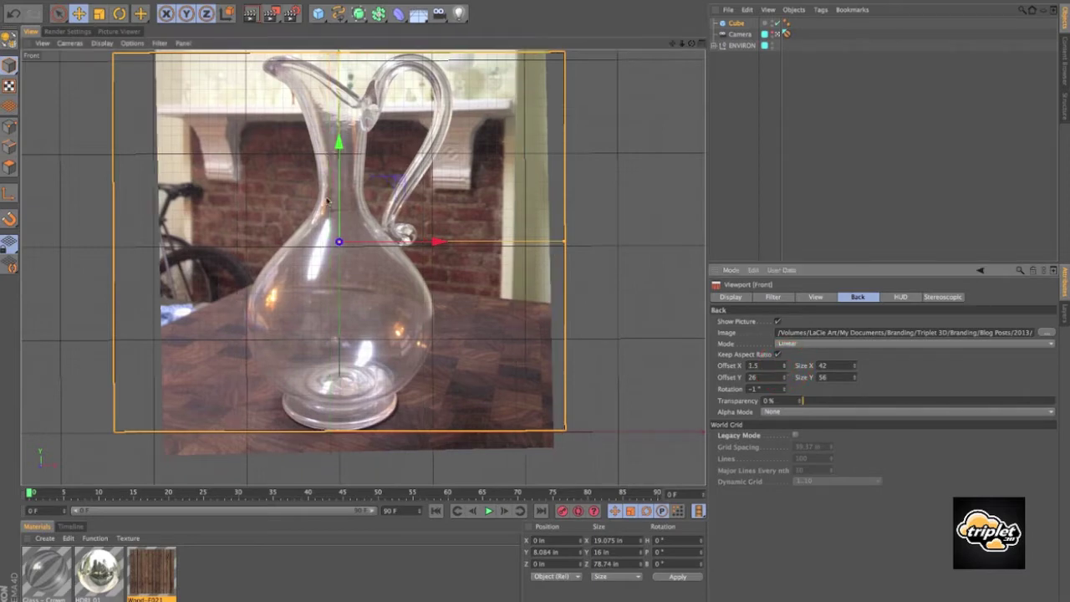
Delete the reference cube from the scene
{"action": "scroll", "coordinate": [430, 375], "scroll_direction": "down", "scroll_amount": 3}
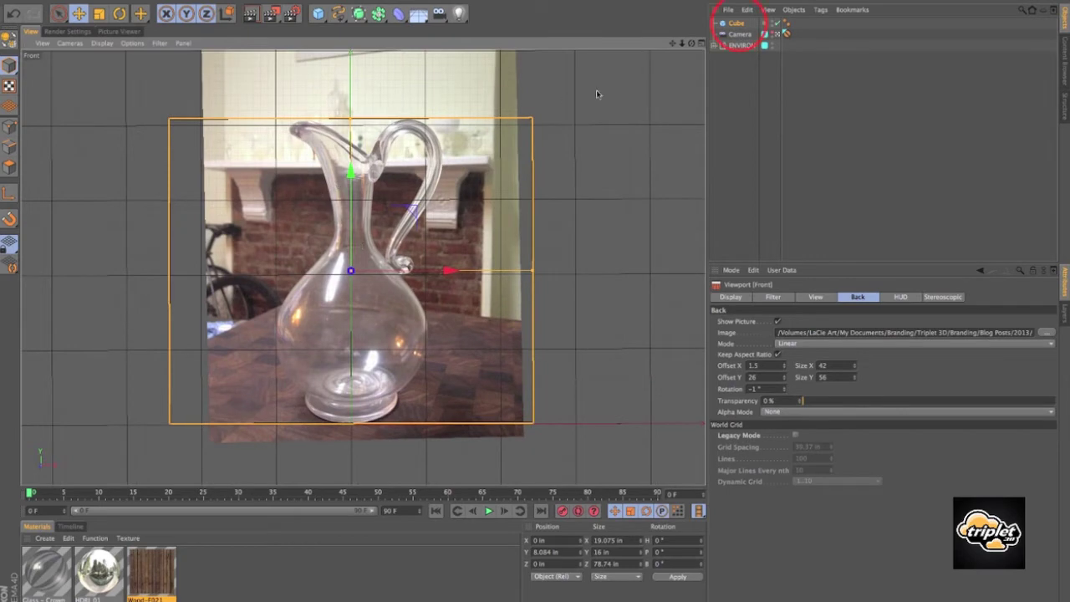
{"action": "left_click", "coordinate": [739, 25]}
{"action": "key", "text": "Delete"}
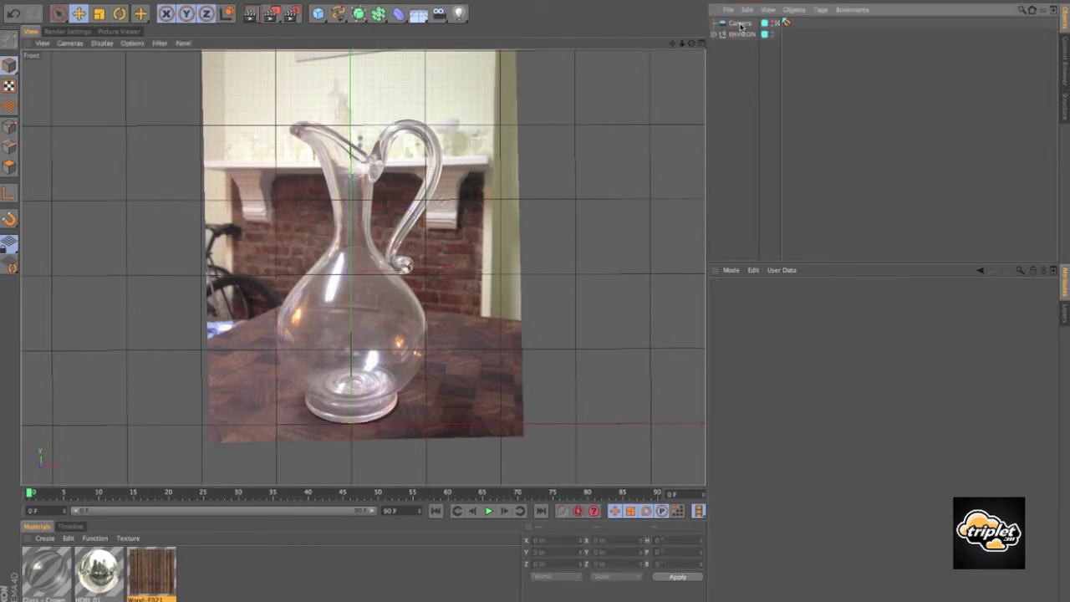
Start a Bezier spline at the origin under the pitcher's foot and run it straight along the ground to about X -2.4 in
{"action": "scroll", "coordinate": [452, 285], "scroll_direction": "up", "scroll_amount": 1}
{"action": "scroll", "coordinate": [452, 285], "scroll_direction": "up", "scroll_amount": 2}
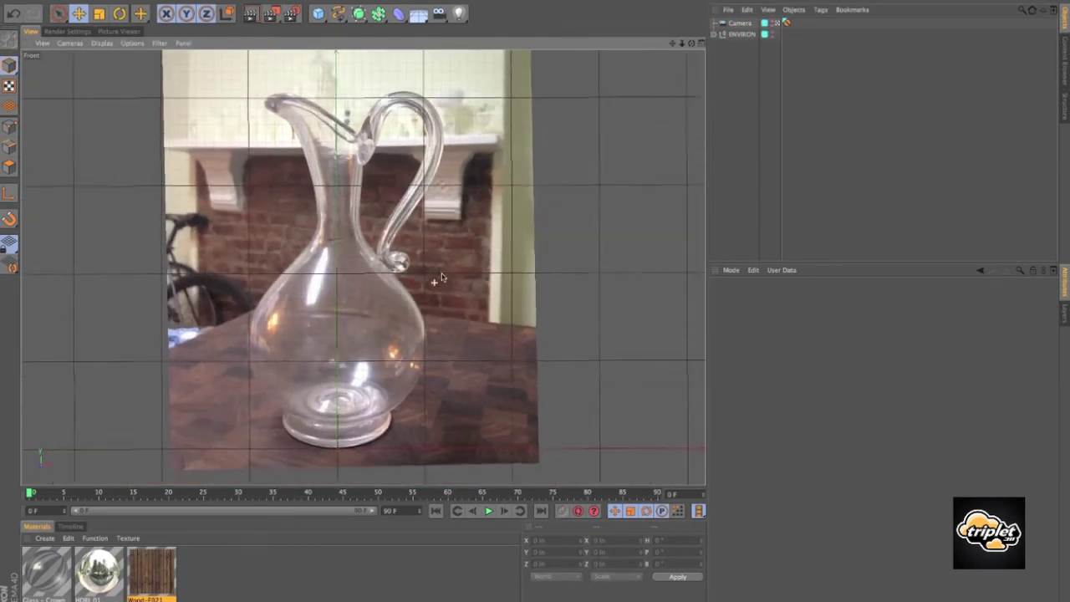
{"action": "left_click", "coordinate": [337, 14]}
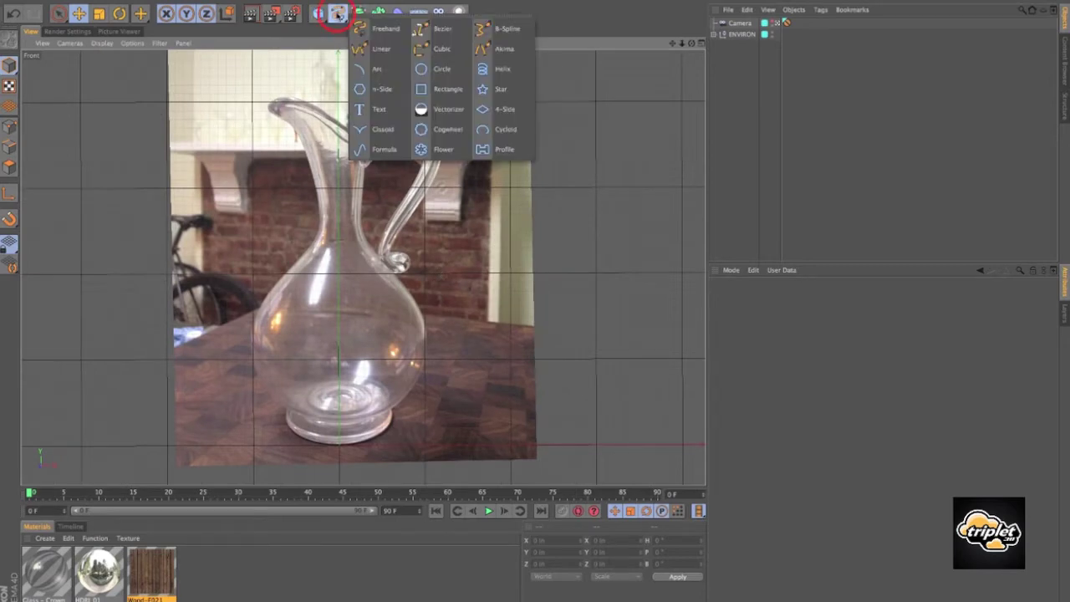
{"action": "left_click", "coordinate": [441, 28]}
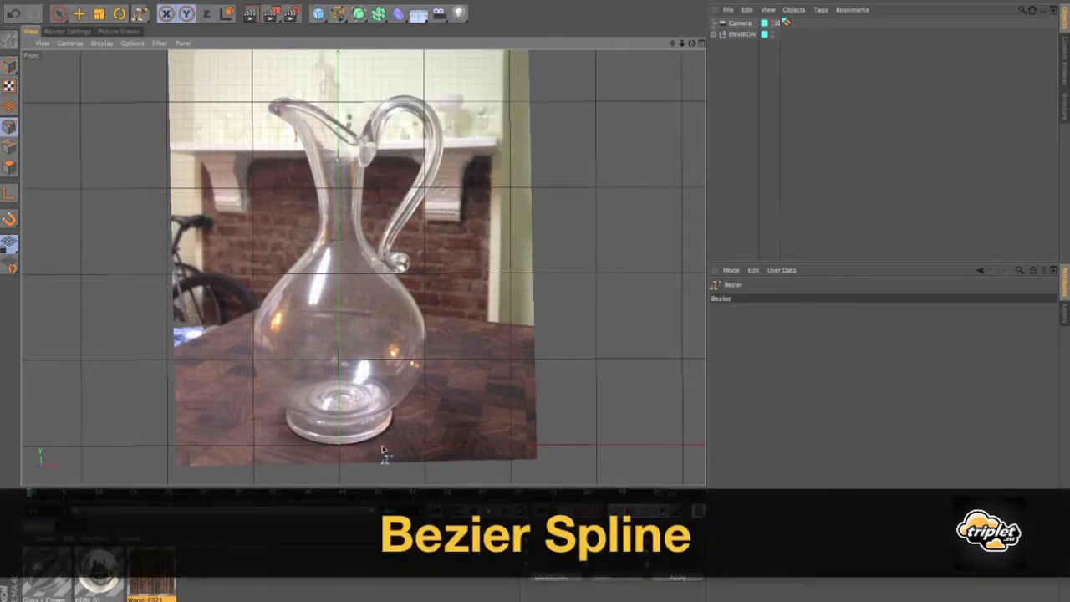
{"action": "right_click_drag", "start_coordinate": [321, 437], "coordinate": [296, 415], "text": "alt"}
{"action": "middle_click_drag", "start_coordinate": [370, 397], "coordinate": [374, 368], "text": "alt"}
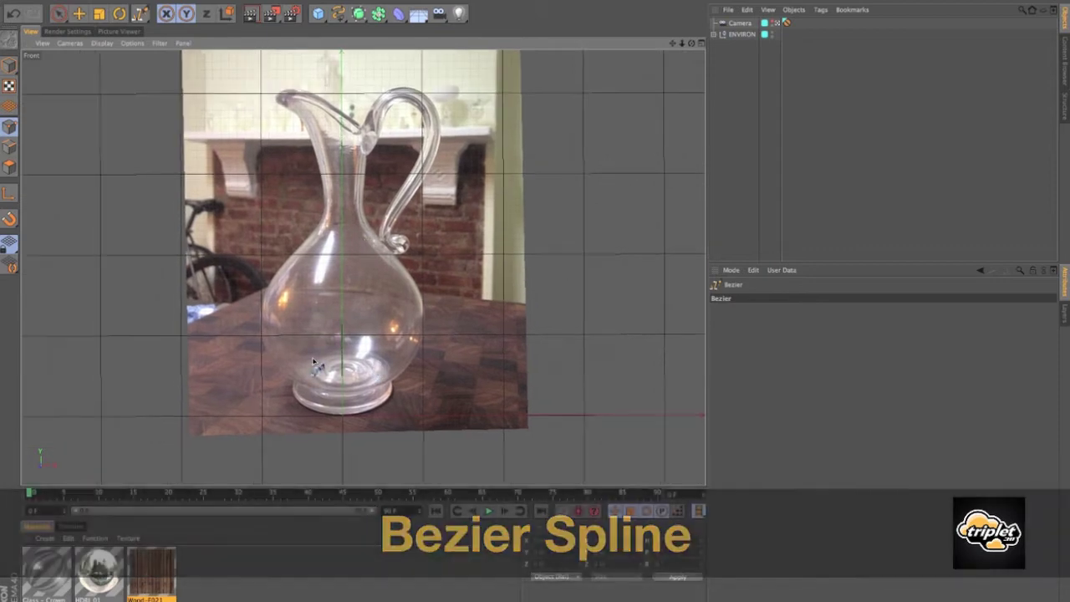
{"action": "right_click_drag", "start_coordinate": [313, 358], "coordinate": [341, 359], "text": "alt"}
{"action": "scroll", "coordinate": [341, 360], "scroll_direction": "down", "scroll_amount": 3}
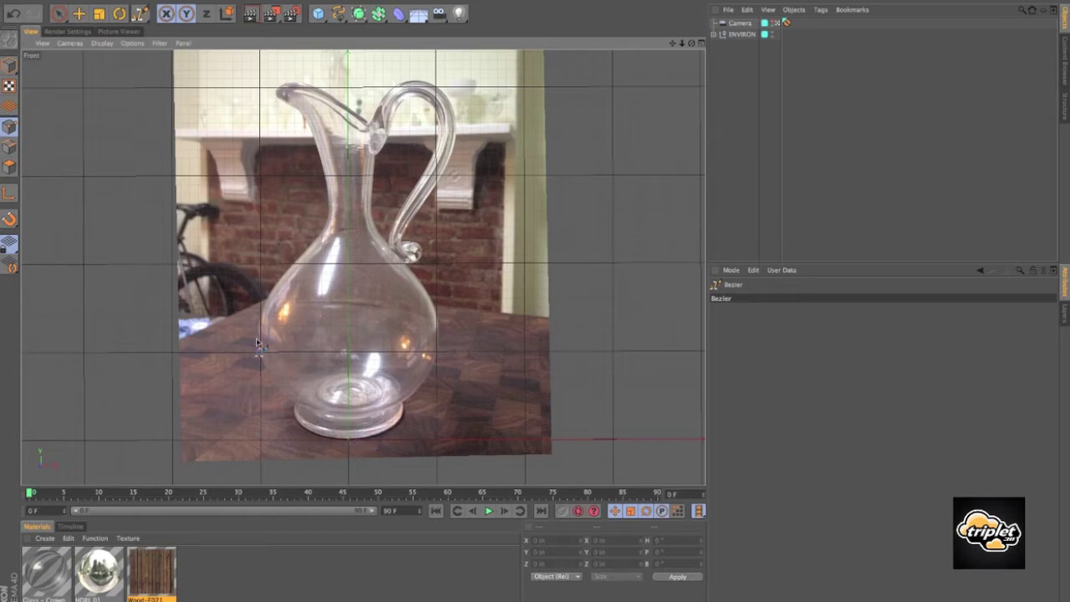
{"action": "scroll", "coordinate": [305, 376], "scroll_direction": "up", "scroll_amount": 1}
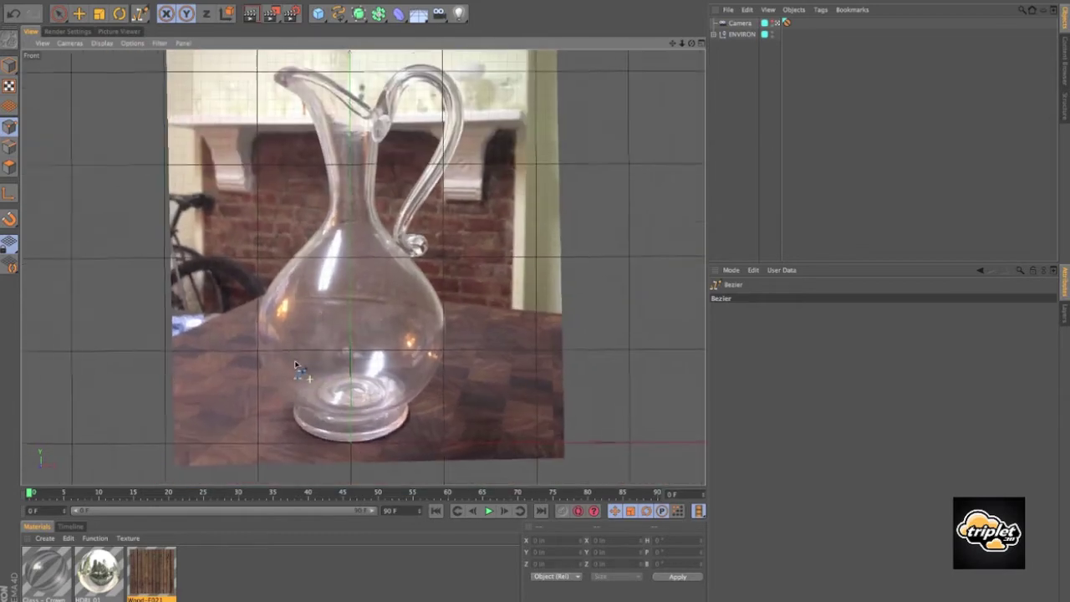
{"action": "middle_click_drag", "start_coordinate": [355, 338], "coordinate": [337, 343], "text": "alt"}
{"action": "scroll", "coordinate": [339, 347], "scroll_direction": "up", "scroll_amount": 5}
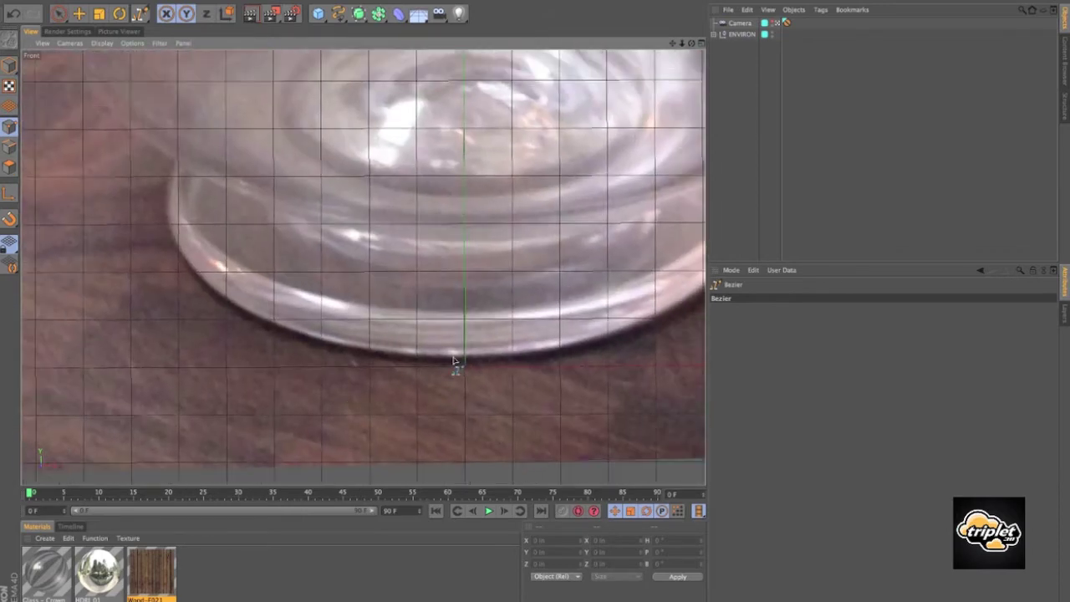
{"action": "left_click", "coordinate": [463, 369]}
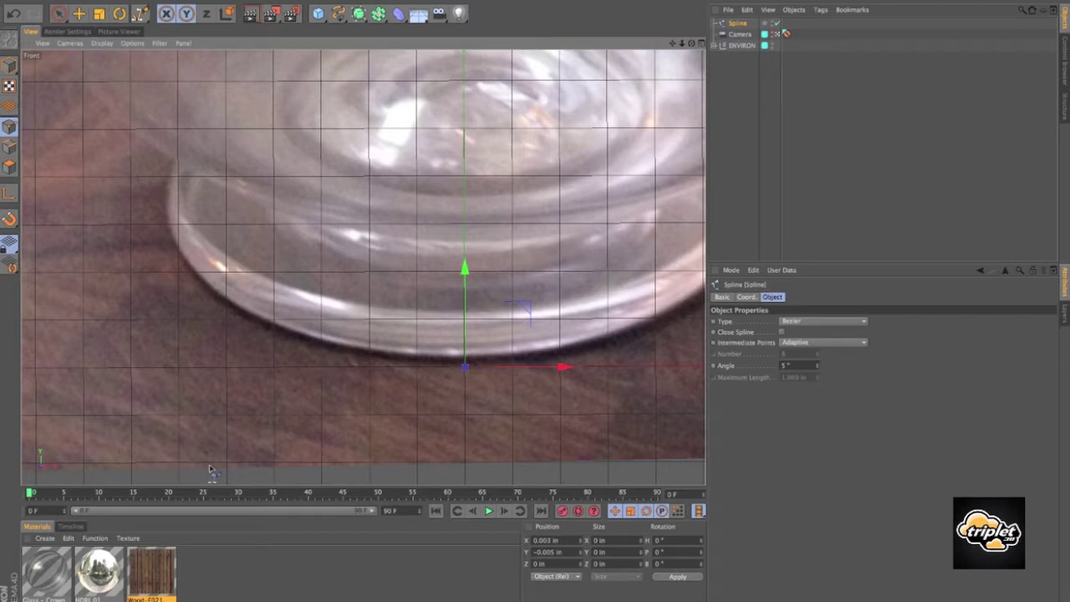
{"action": "left_click", "coordinate": [178, 369]}
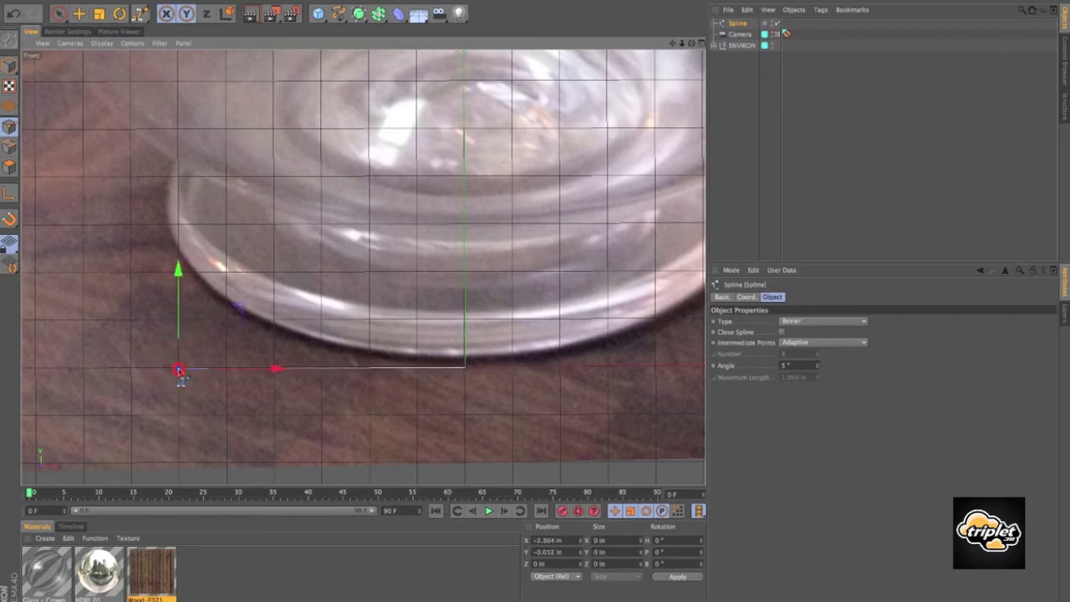
Add spline points that round the foot's outer edge upward, ending at about X -2.32 in, Y 0.19 in
{"action": "right_click_drag", "start_coordinate": [169, 352], "coordinate": [202, 350], "text": "alt"}
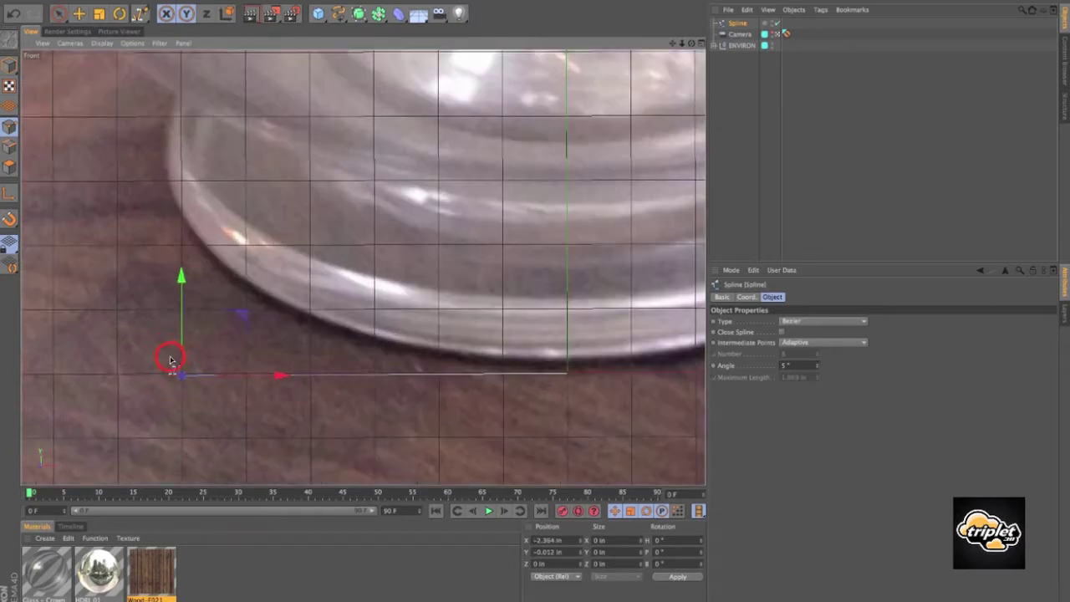
{"action": "left_click", "coordinate": [170, 357]}
{"action": "left_click_drag", "start_coordinate": [171, 358], "coordinate": [189, 344]}
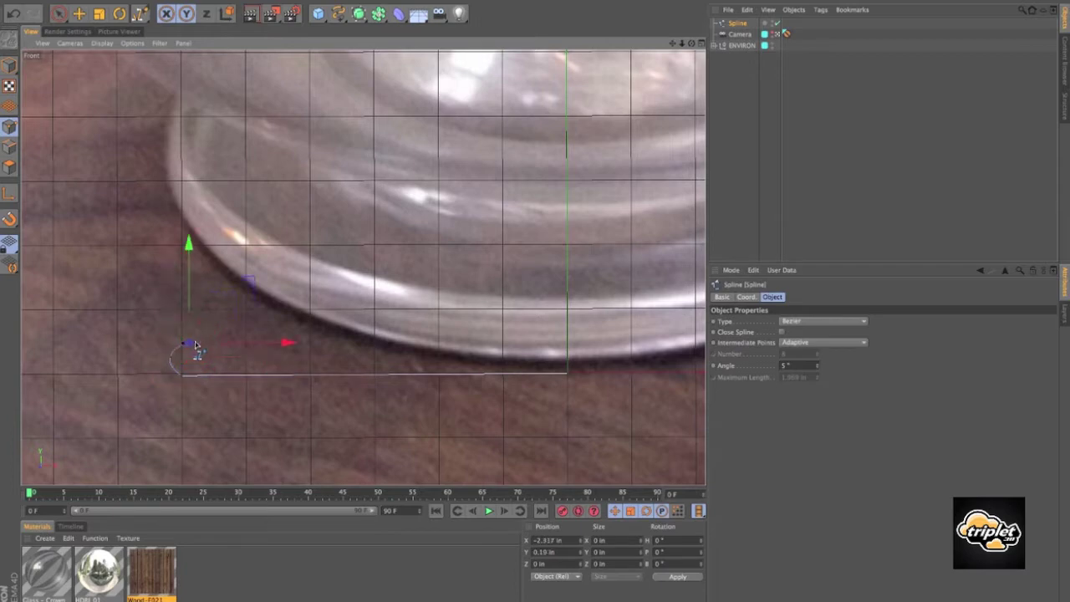
{"action": "scroll", "coordinate": [395, 326], "scroll_direction": "down", "scroll_amount": 3}
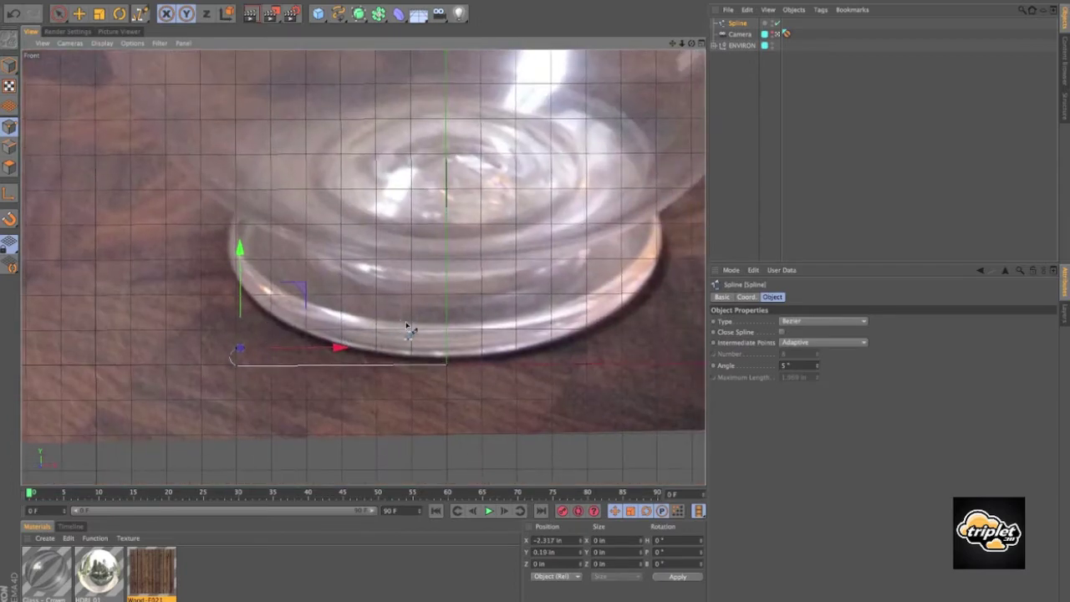
Add spline points around the pitcher's waist above the foot, at about X -0.55, Y 0.50 in and X -0.79, Y 0.80 in
{"action": "left_click_drag", "start_coordinate": [397, 320], "coordinate": [404, 312]}
{"action": "left_click", "coordinate": [372, 292], "text": "ctrl"}
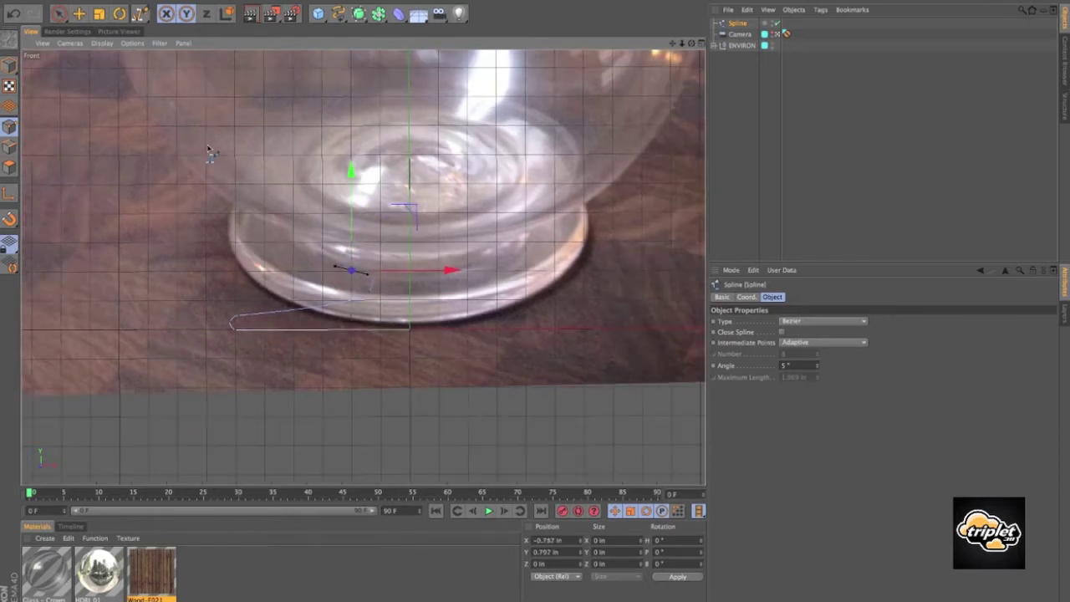
Set the Front view background photo's Offset Y to 25
{"action": "left_click", "coordinate": [136, 43]}
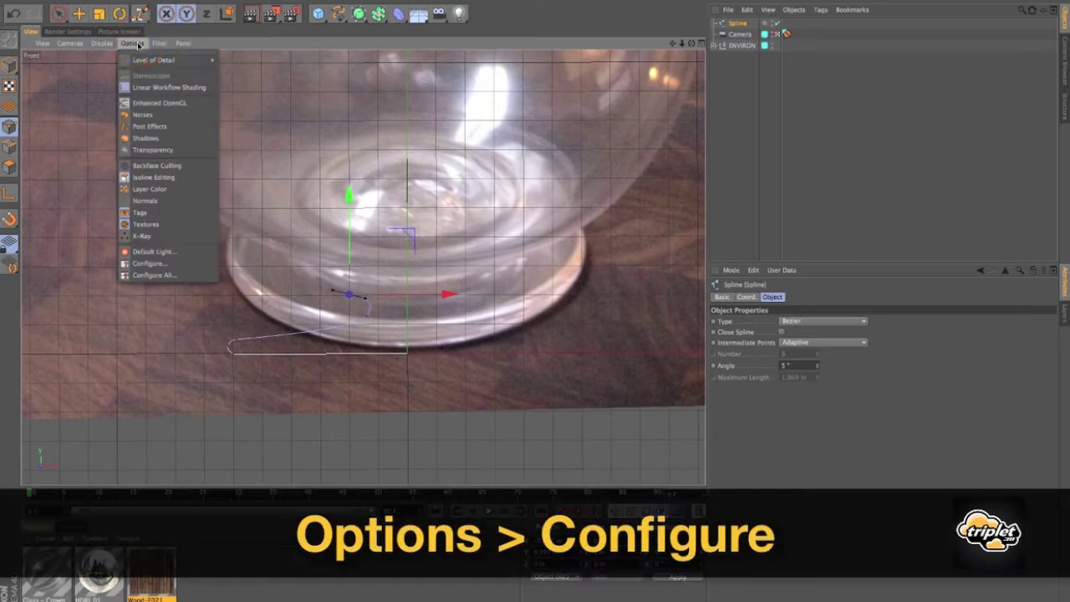
{"action": "left_click", "coordinate": [149, 264]}
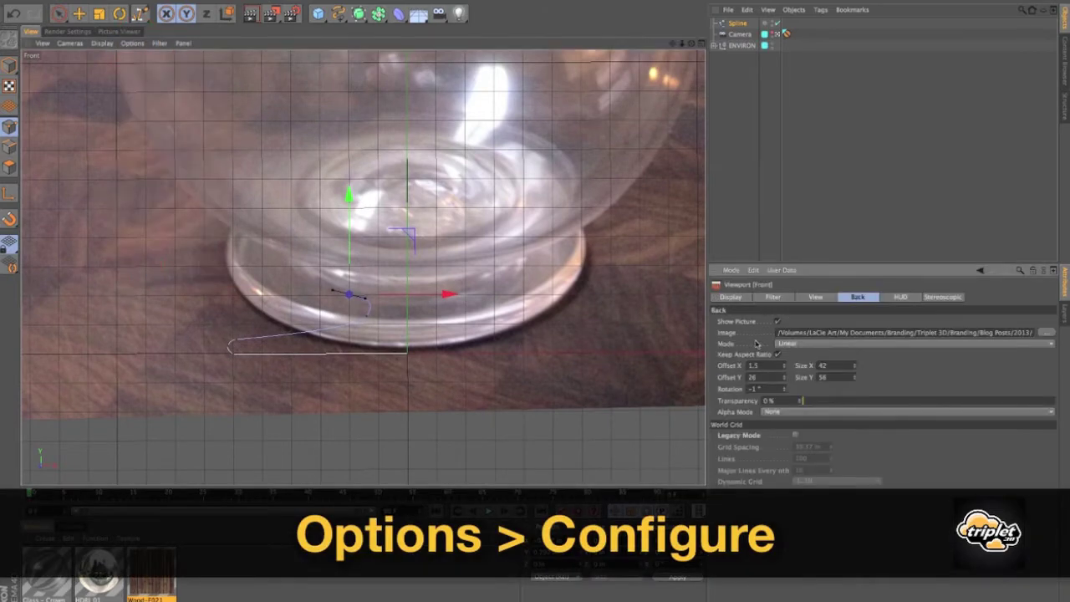
{"action": "left_click", "coordinate": [784, 379]}
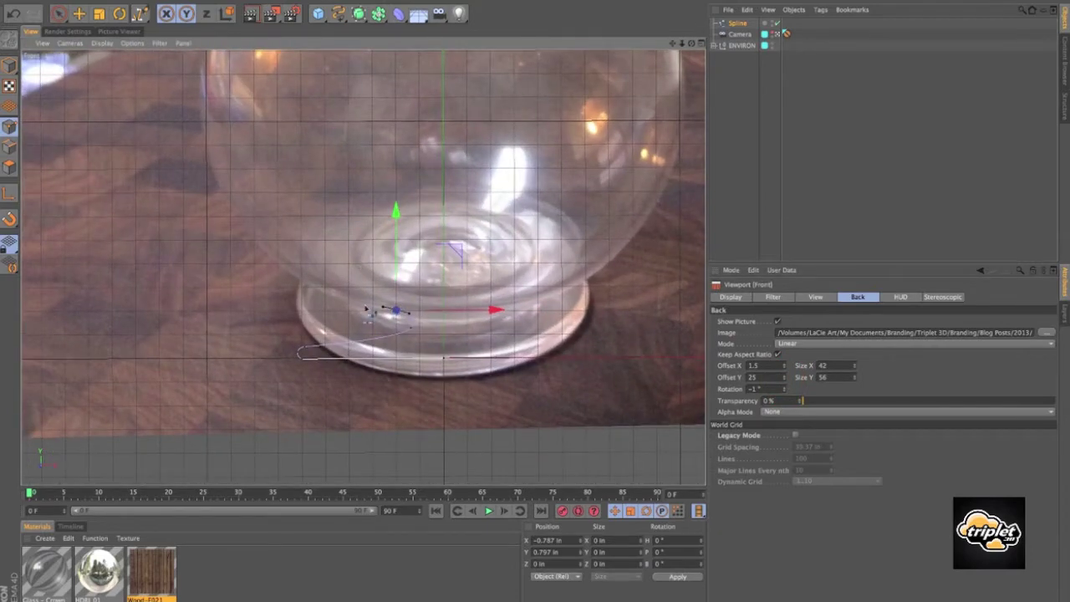
Add a curved spline point on the lower edge of the bowl at about X -3.15 in, Y 2.04 in
{"action": "right_click_drag", "start_coordinate": [367, 307], "coordinate": [444, 306], "text": "alt"}
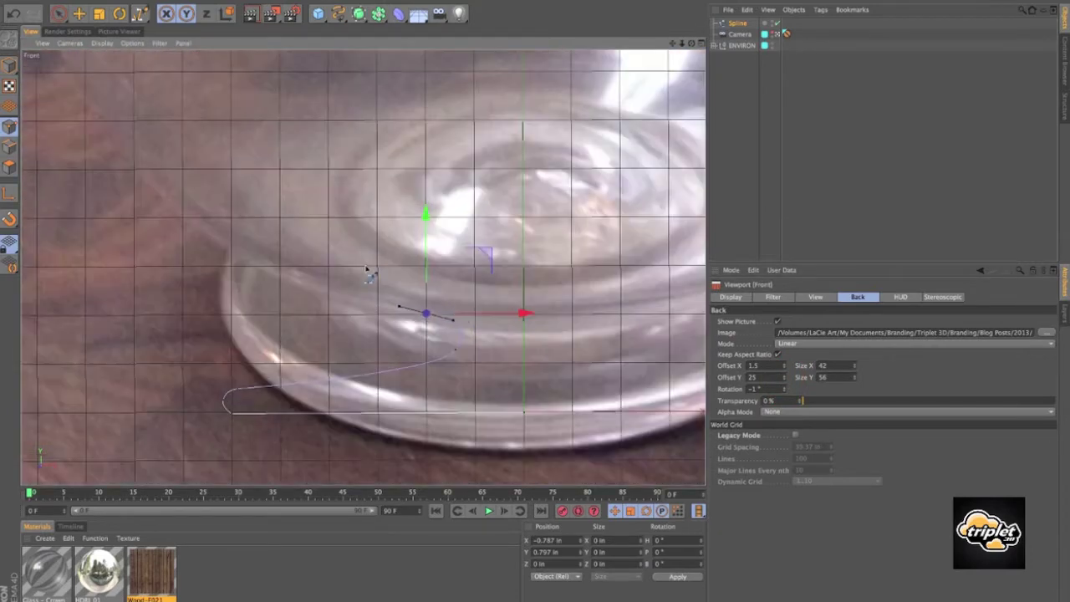
{"action": "middle_click_drag", "start_coordinate": [360, 260], "coordinate": [341, 267], "text": "alt"}
{"action": "right_click_drag", "start_coordinate": [332, 255], "coordinate": [282, 250], "text": "alt"}
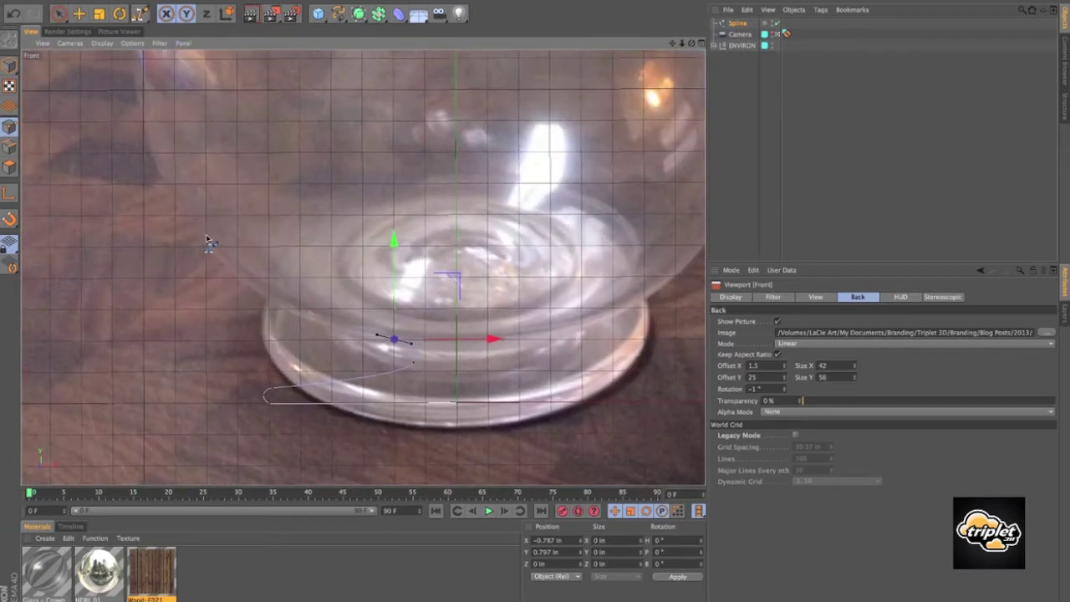
{"action": "left_click_drag", "start_coordinate": [206, 239], "coordinate": [173, 199]}
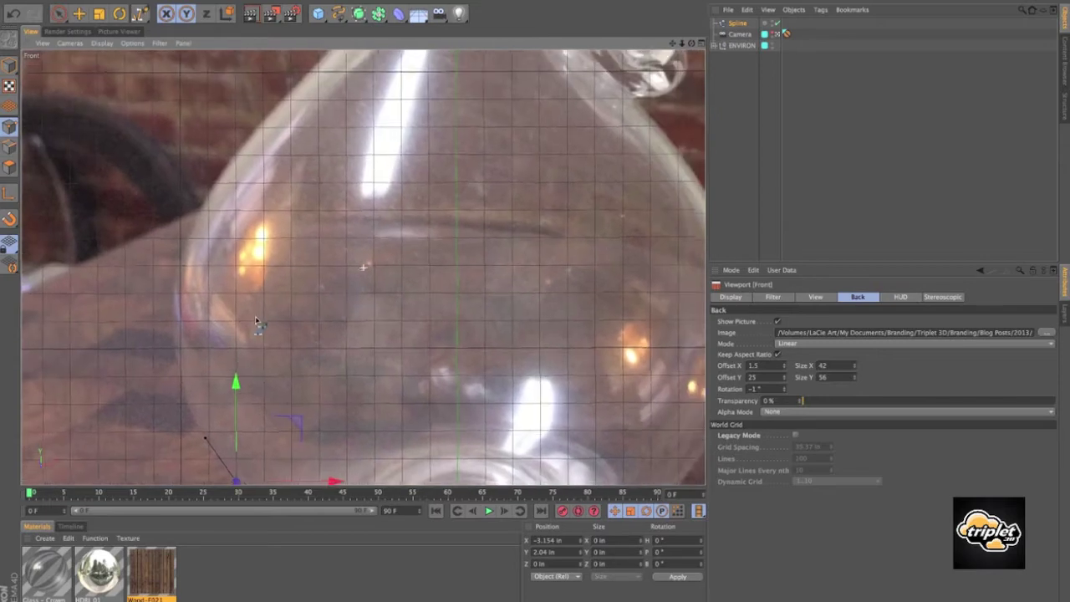
Continue the spline with curved points along the bowl's upper edge, the shoulder and the narrow neck
{"action": "left_click", "coordinate": [209, 197]}
{"action": "left_click_drag", "start_coordinate": [209, 198], "coordinate": [269, 113]}
{"action": "middle_click_drag", "start_coordinate": [276, 108], "coordinate": [361, 219], "text": "alt"}
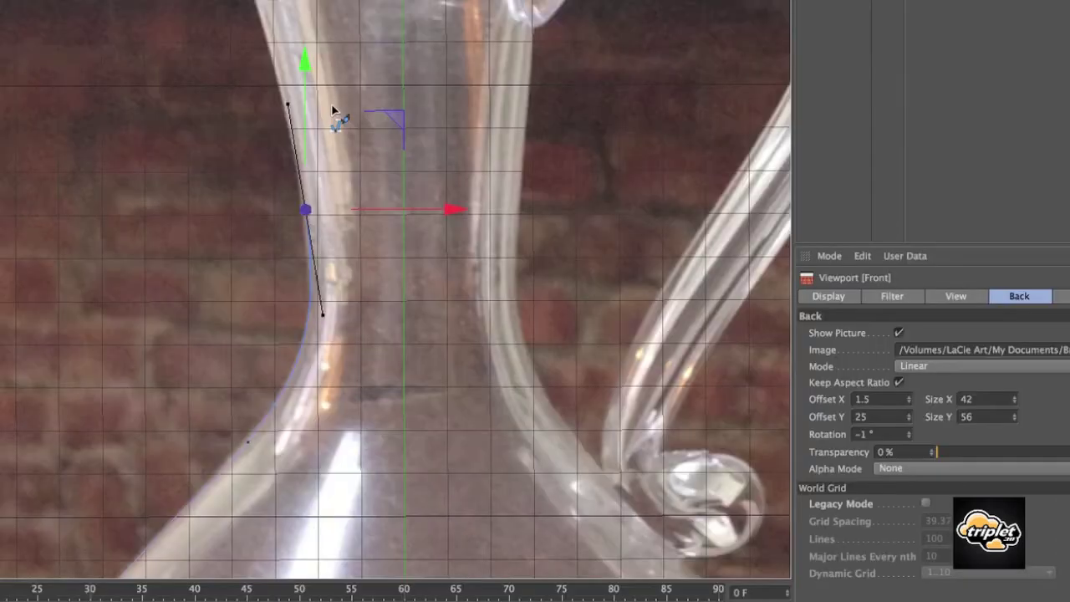
Add the end point of the spline at the tip of the pouring lip, about X -3.17 in, Y 15.04 in
{"action": "middle_click_drag", "start_coordinate": [394, 91], "coordinate": [394, 249], "text": "alt"}
{"action": "scroll", "coordinate": [292, 198], "scroll_direction": "down", "scroll_amount": 1}
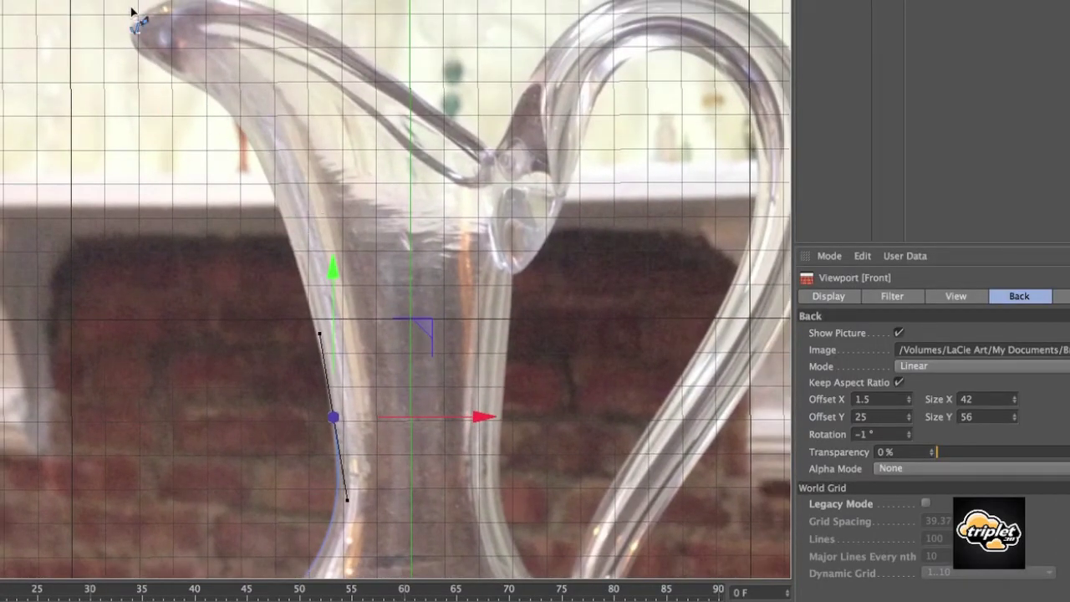
{"action": "scroll", "coordinate": [248, 118], "scroll_direction": "up", "scroll_amount": 1}
{"action": "middle_click_drag", "start_coordinate": [275, 127], "coordinate": [251, 125], "text": "alt"}
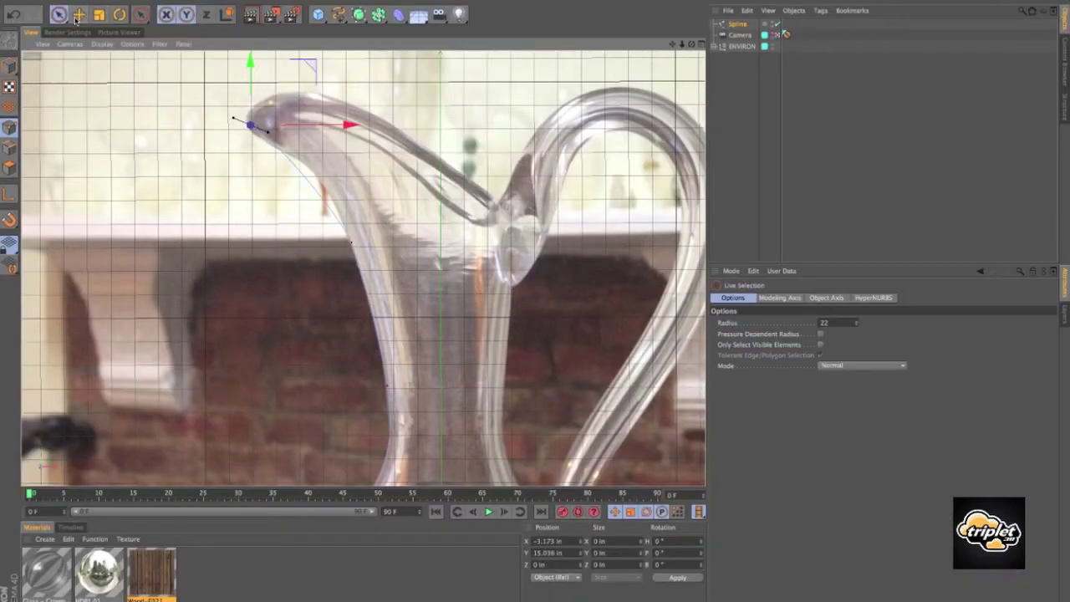
{"action": "left_click", "coordinate": [246, 134]}
Lengthen the lip point's tangent handle with the Move tool so the curve follows the underside of the spout
{"action": "right_click_drag", "start_coordinate": [270, 198], "coordinate": [286, 198], "text": "alt"}
{"action": "middle_click_drag", "start_coordinate": [286, 193], "coordinate": [270, 228], "text": "alt"}
{"action": "left_click", "coordinate": [78, 14]}
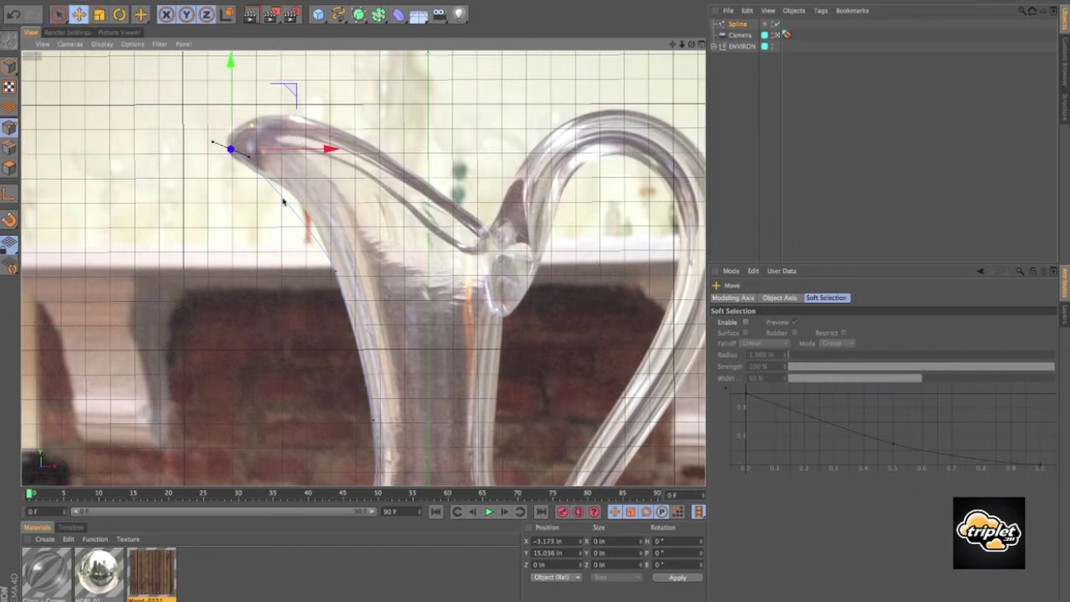
{"action": "left_click", "coordinate": [249, 157]}
{"action": "left_click_drag", "start_coordinate": [251, 159], "coordinate": [291, 179]}
Select the spline's start point on the center axis under the foot and set its X and Y positions to 0
{"action": "scroll", "coordinate": [389, 252], "scroll_direction": "down", "scroll_amount": 3}
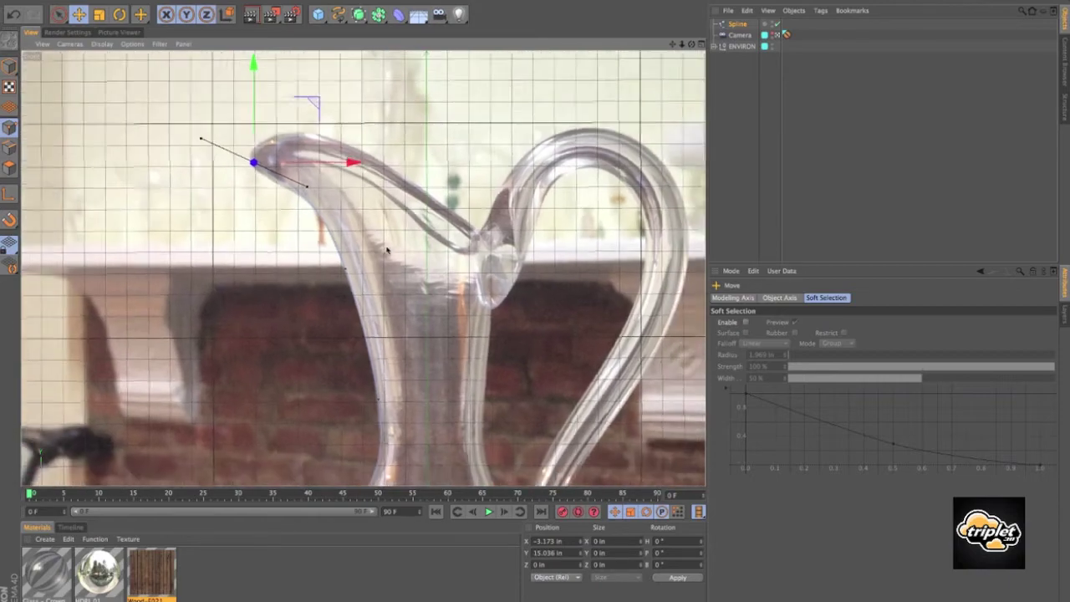
{"action": "middle_click_drag", "start_coordinate": [392, 256], "coordinate": [405, 61], "text": "alt"}
{"action": "scroll", "coordinate": [406, 346], "scroll_direction": "down", "scroll_amount": 2}
{"action": "middle_click_drag", "start_coordinate": [399, 346], "coordinate": [422, 19], "text": "alt"}
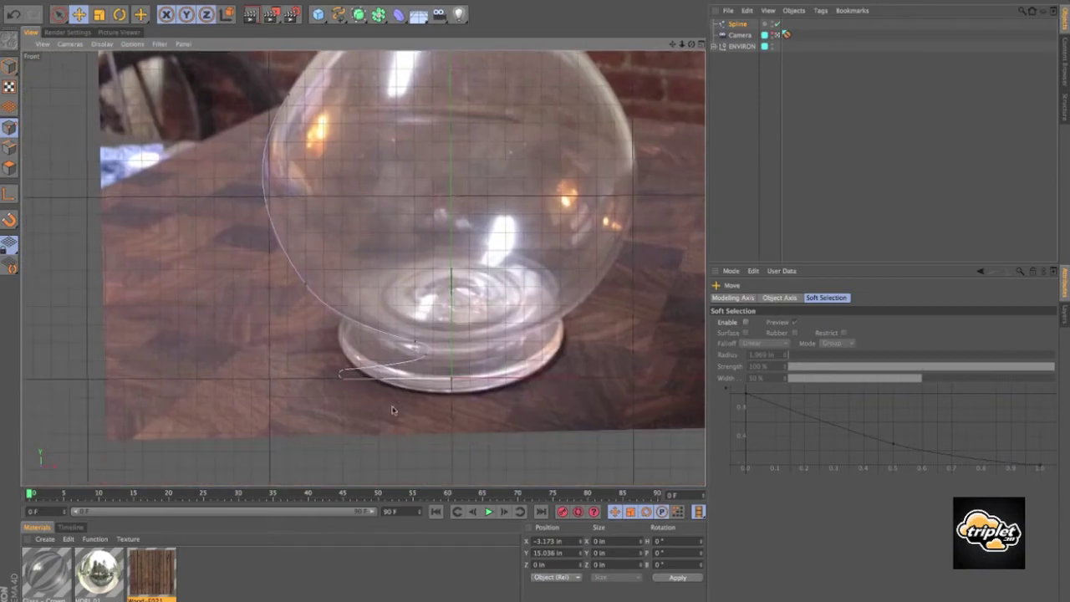
{"action": "scroll", "coordinate": [392, 406], "scroll_direction": "up", "scroll_amount": 6}
{"action": "left_click", "coordinate": [63, 15]}
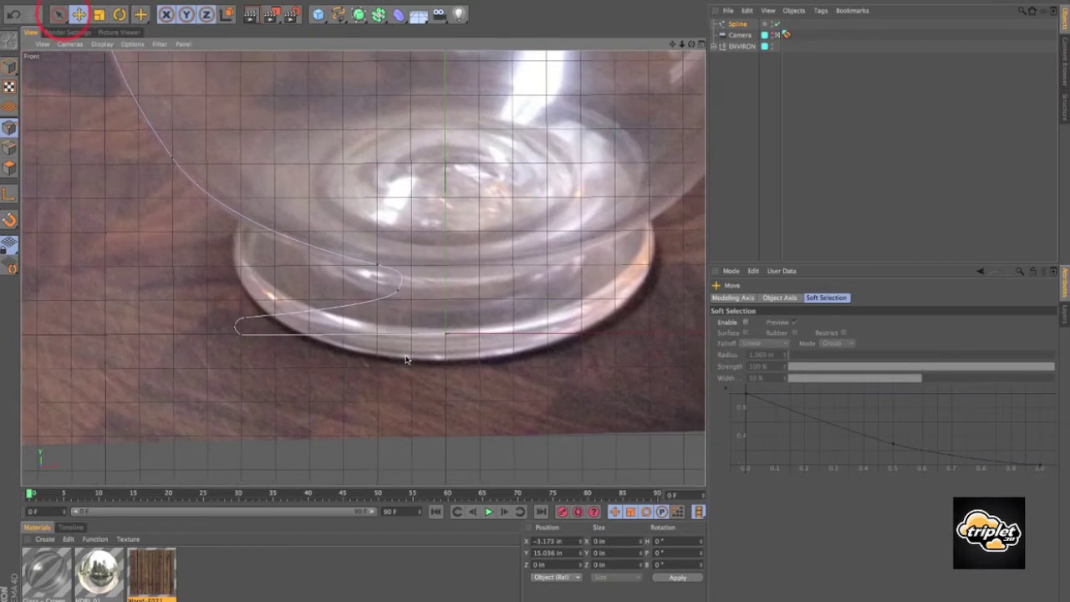
{"action": "left_click", "coordinate": [447, 351]}
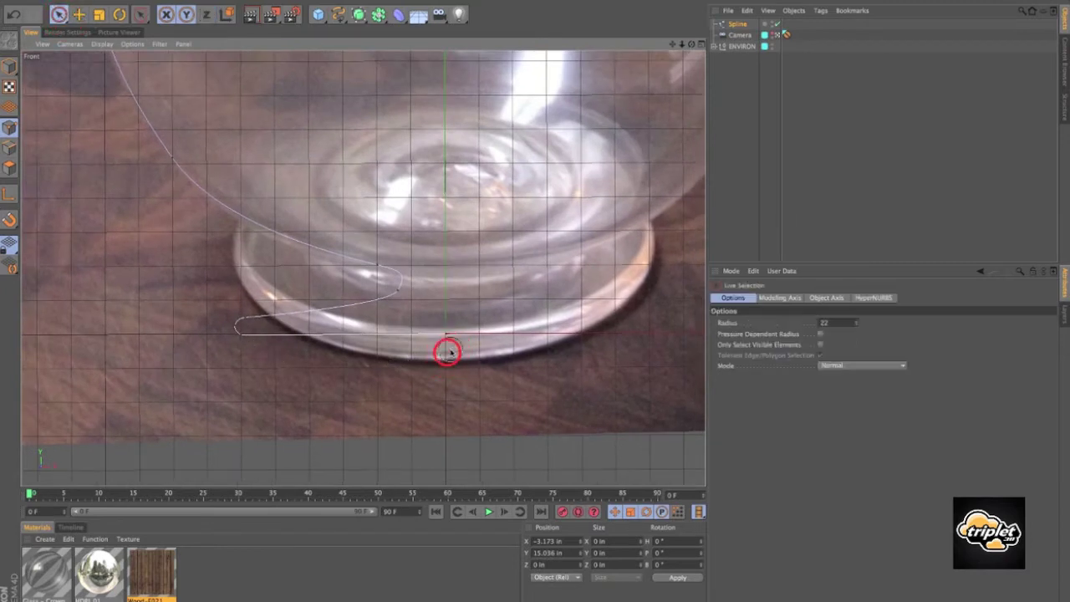
{"action": "left_click", "coordinate": [442, 349]}
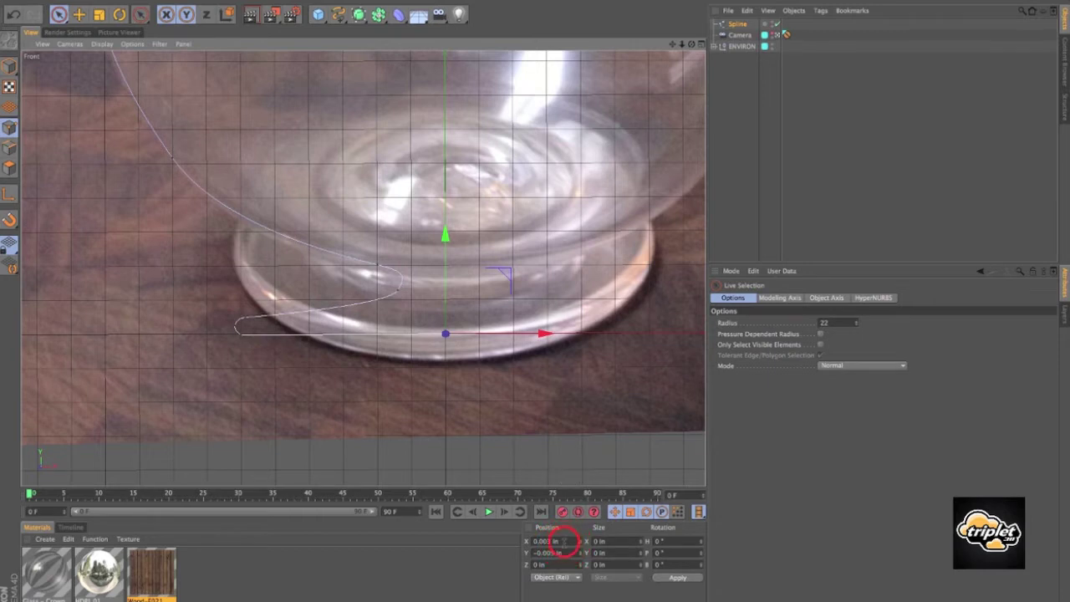
{"action": "left_click", "coordinate": [547, 541]}
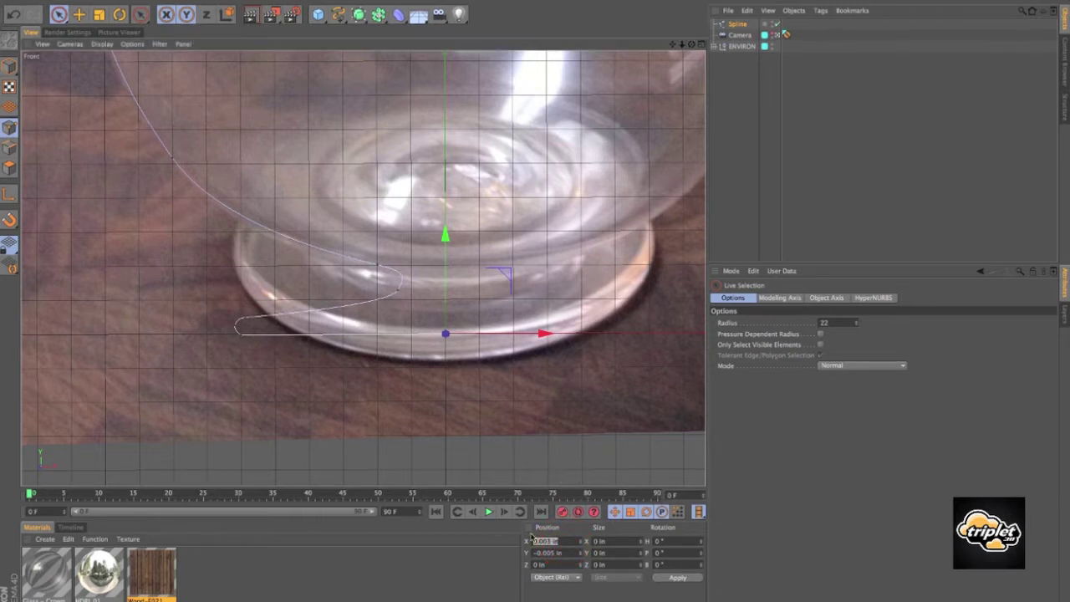
{"action": "left_click_drag", "start_coordinate": [566, 553], "coordinate": [504, 553]}
{"action": "type", "text": "0"}
{"action": "key", "text": "Tab"}
Set the Y position of the spline point at the foot's outer ground corner to 0
{"action": "left_click", "coordinate": [228, 355]}
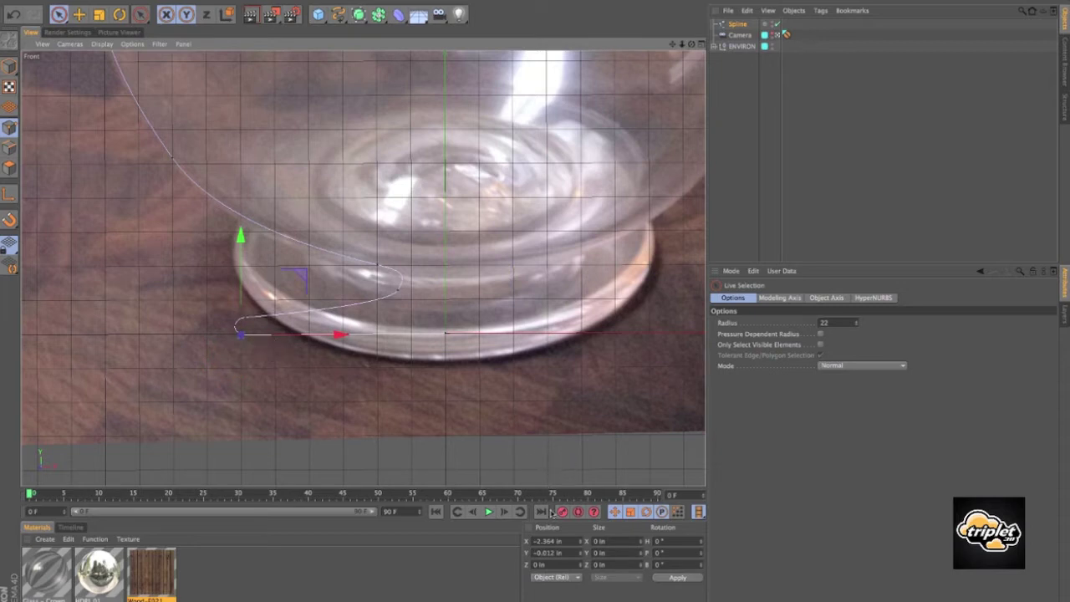
{"action": "left_click", "coordinate": [569, 541]}
{"action": "left_click", "coordinate": [558, 552]}
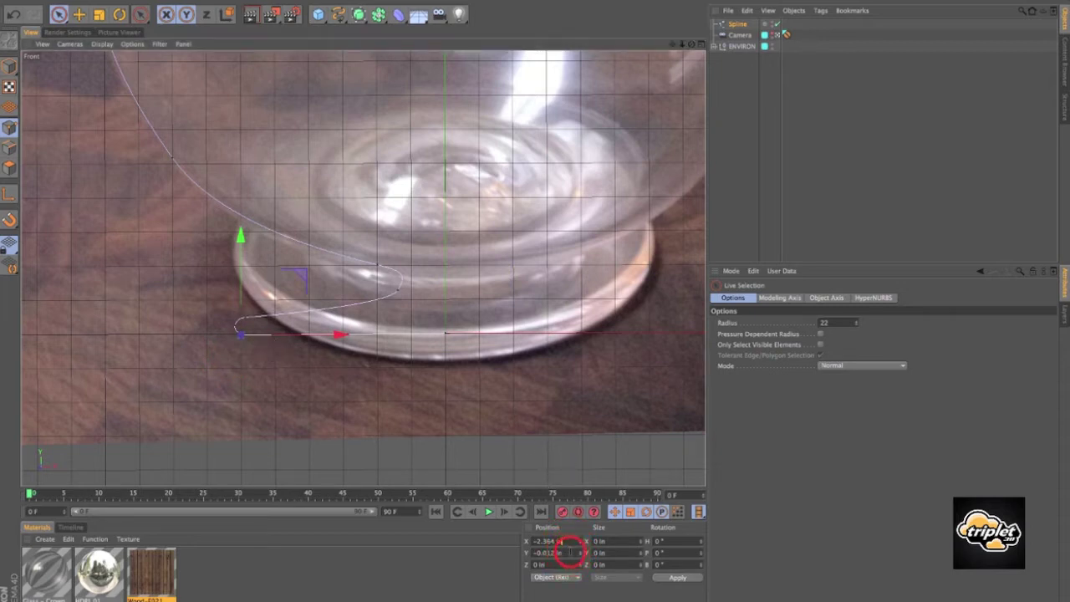
{"action": "type", "text": "0"}
{"action": "left_click", "coordinate": [677, 577]}
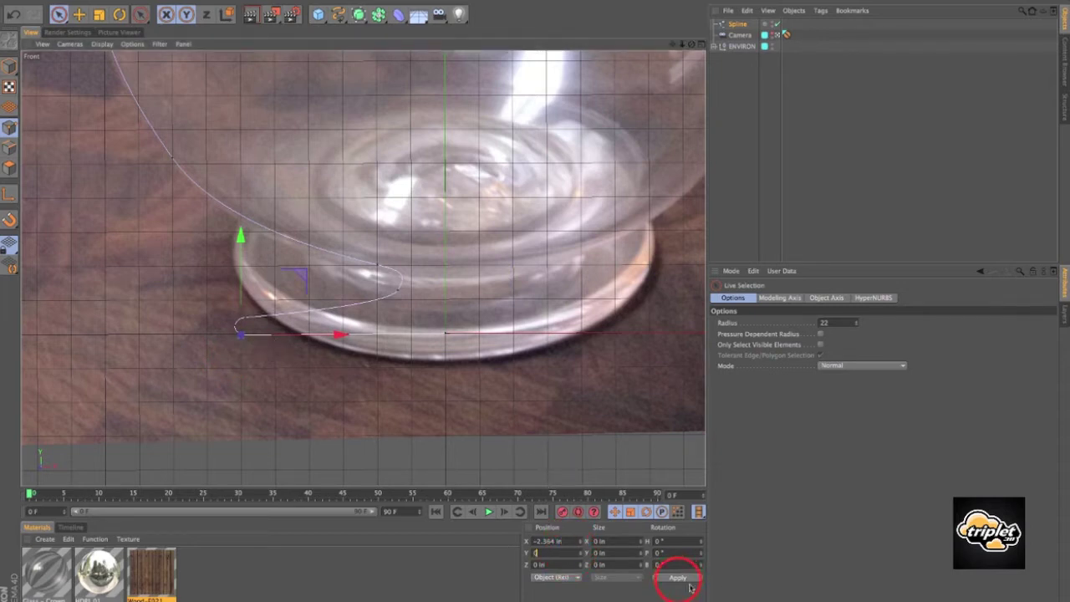
Swing the upper tangent handle of the waist point near X -0.55 in outward, leaving its lower handle in place
{"action": "left_click", "coordinate": [241, 359]}
{"action": "right_click_drag", "start_coordinate": [241, 359], "coordinate": [279, 359], "text": "alt"}
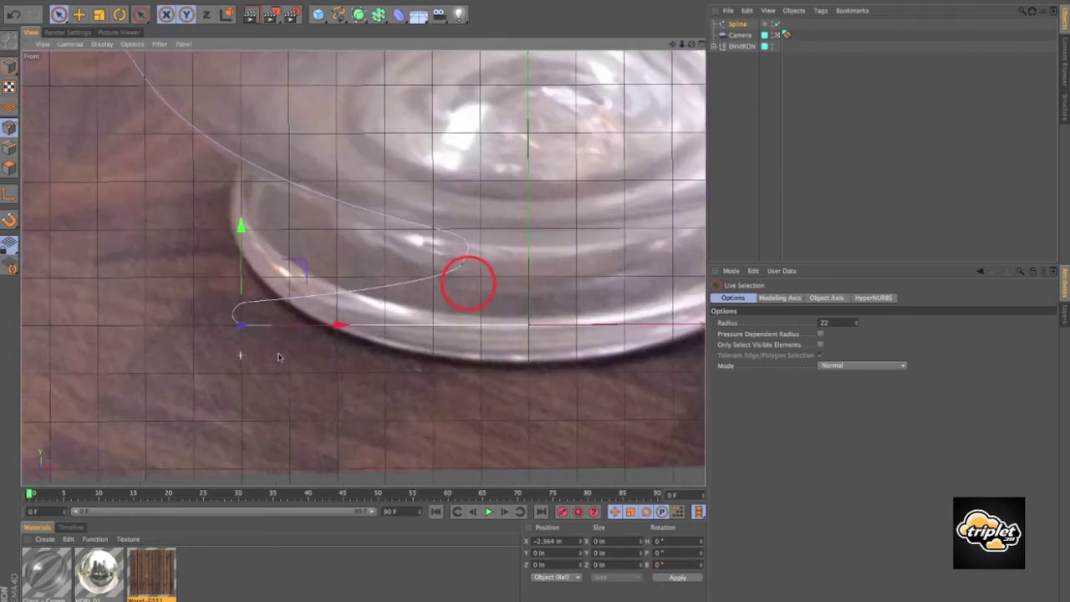
{"action": "middle_click_drag", "start_coordinate": [399, 295], "coordinate": [379, 310], "text": "alt"}
{"action": "scroll", "coordinate": [533, 250], "scroll_direction": "up", "scroll_amount": 2}
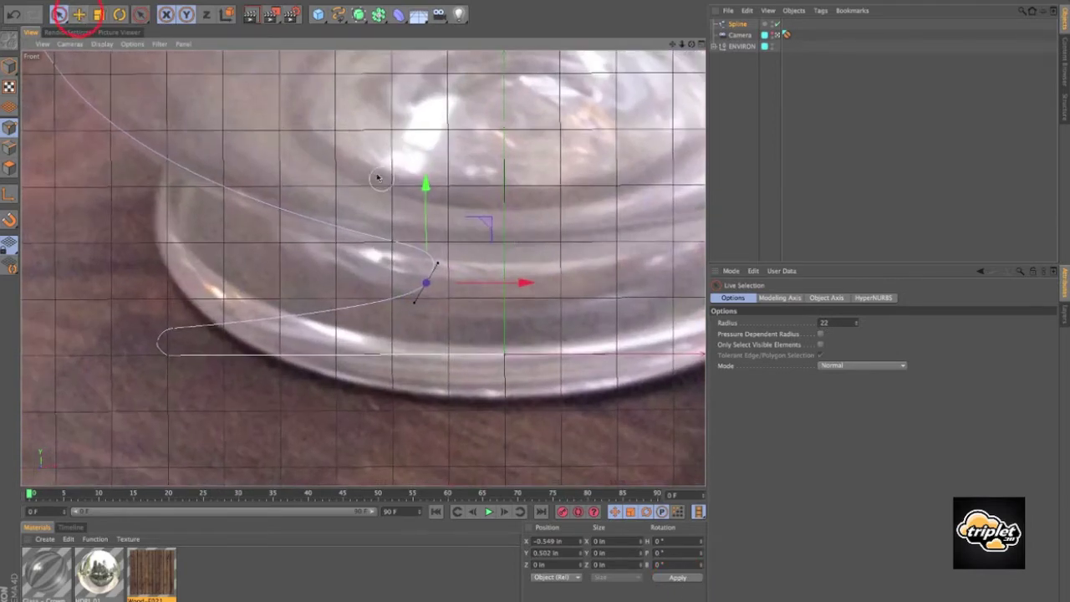
{"action": "left_click", "coordinate": [79, 14]}
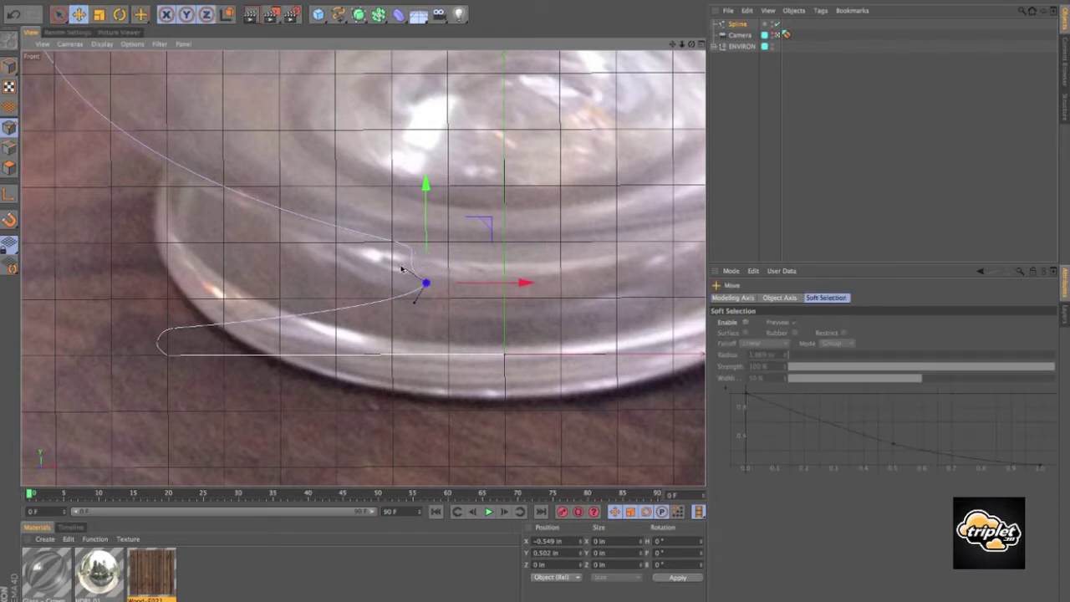
Move the spline point just above the waist outward along X to about X -1.37 in
{"action": "left_click", "coordinate": [58, 14]}
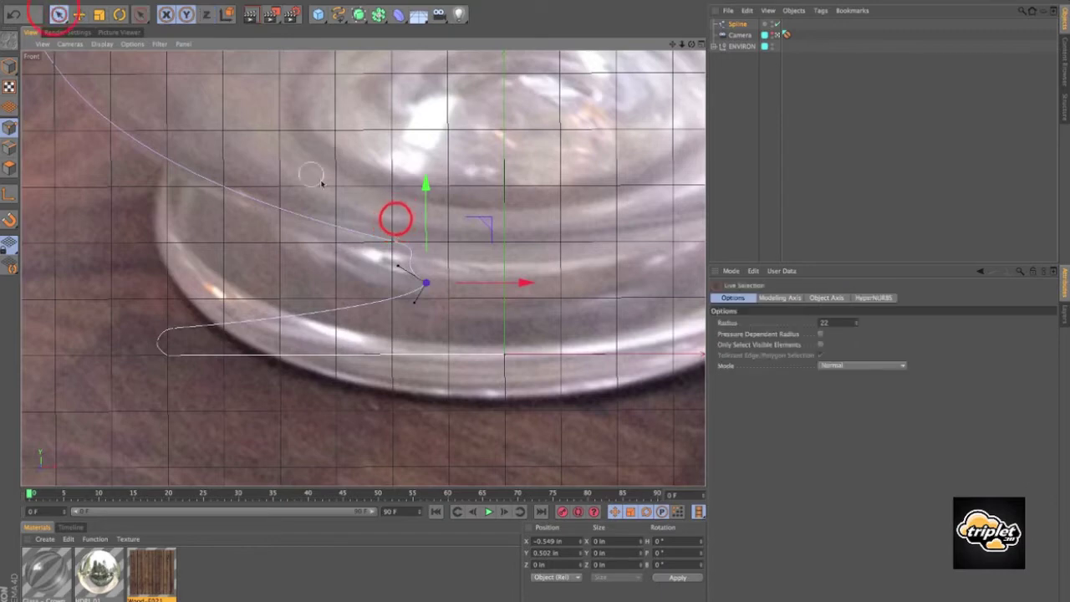
{"action": "left_click", "coordinate": [400, 241]}
{"action": "left_click_drag", "start_coordinate": [454, 241], "coordinate": [392, 241]}
{"action": "right_click_drag", "start_coordinate": [403, 210], "coordinate": [331, 195], "text": "alt"}
{"action": "scroll", "coordinate": [332, 197], "scroll_direction": "up", "scroll_amount": 3}
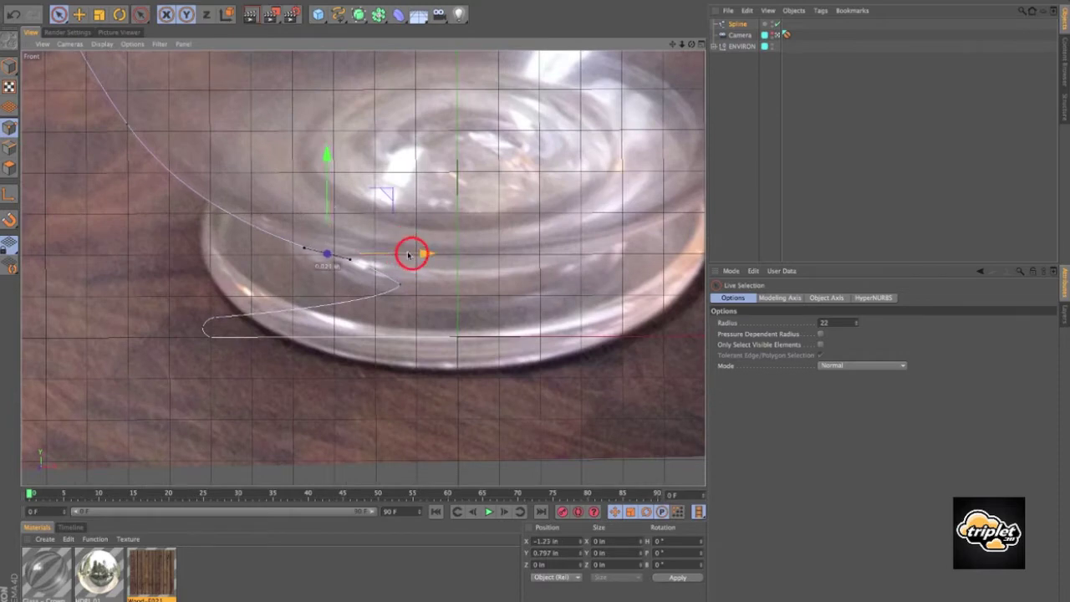
{"action": "left_click_drag", "start_coordinate": [413, 252], "coordinate": [397, 252]}
Move the lower bowl spline point to about X -3.25 in, Y 2.07 in, following the glass outline
{"action": "right_click_drag", "start_coordinate": [408, 229], "coordinate": [335, 181], "text": "alt"}
{"action": "middle_click_drag", "start_coordinate": [289, 160], "coordinate": [265, 224], "text": "alt"}
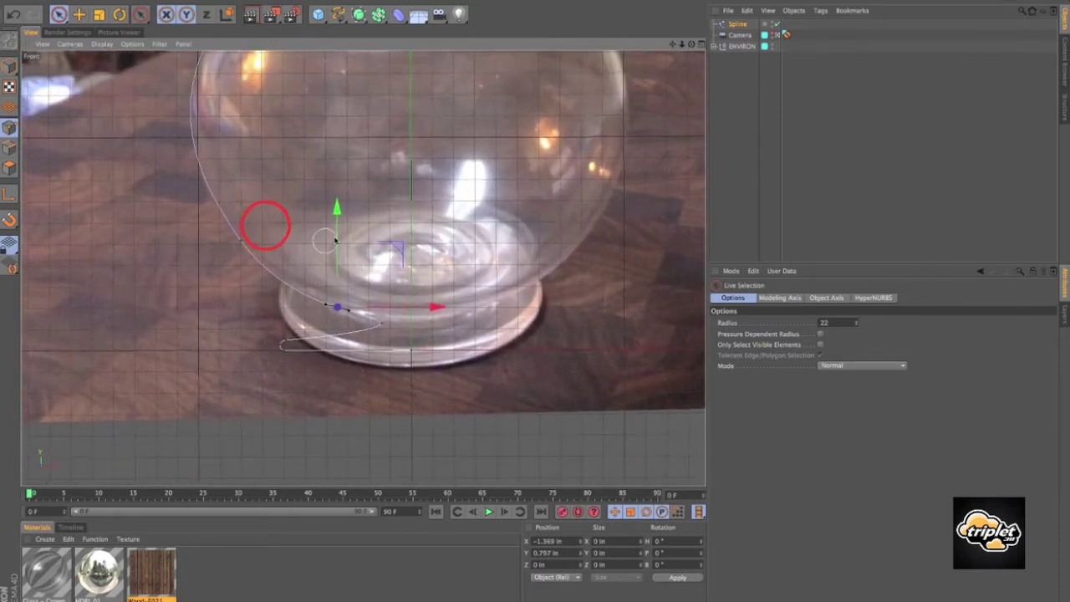
{"action": "scroll", "coordinate": [265, 225], "scroll_direction": "down", "scroll_amount": 1}
{"action": "left_click", "coordinate": [249, 235]}
{"action": "scroll", "coordinate": [275, 196], "scroll_direction": "up", "scroll_amount": 2}
{"action": "left_click_drag", "start_coordinate": [317, 252], "coordinate": [313, 254]}
{"action": "left_click_drag", "start_coordinate": [239, 189], "coordinate": [239, 187]}
{"action": "scroll", "coordinate": [239, 190], "scroll_direction": "down", "scroll_amount": 6}
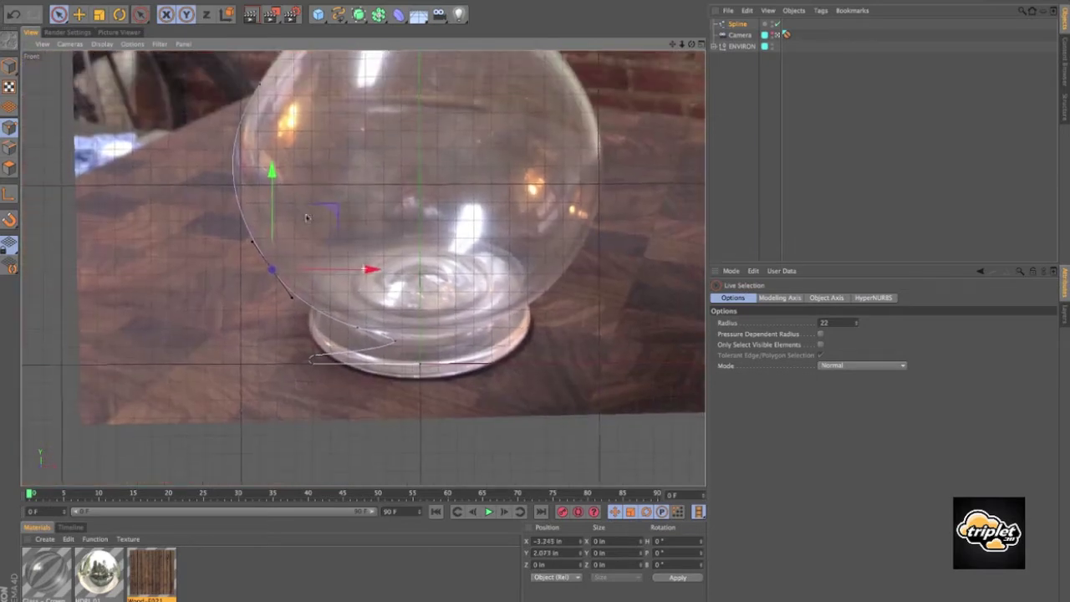
{"action": "scroll", "coordinate": [457, 291], "scroll_direction": "down", "scroll_amount": 3}
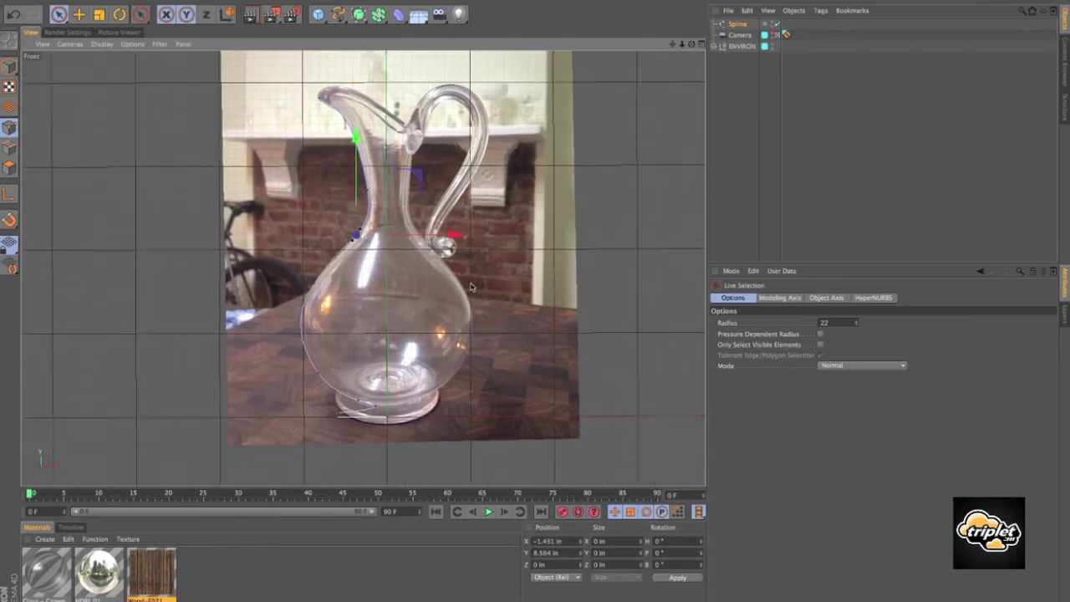
Create a Lathe NURBS with the pitcher spline as its child and inspect the revolved shape in the Perspective view
{"action": "left_click", "coordinate": [738, 24]}
{"action": "left_click", "coordinate": [359, 16]}
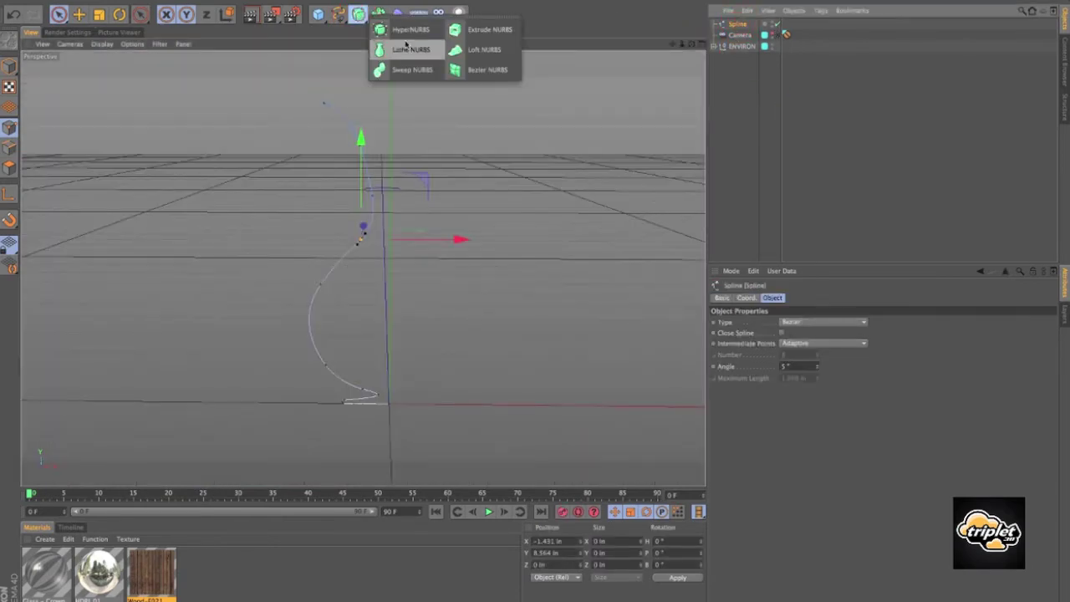
{"action": "left_click", "coordinate": [410, 49]}
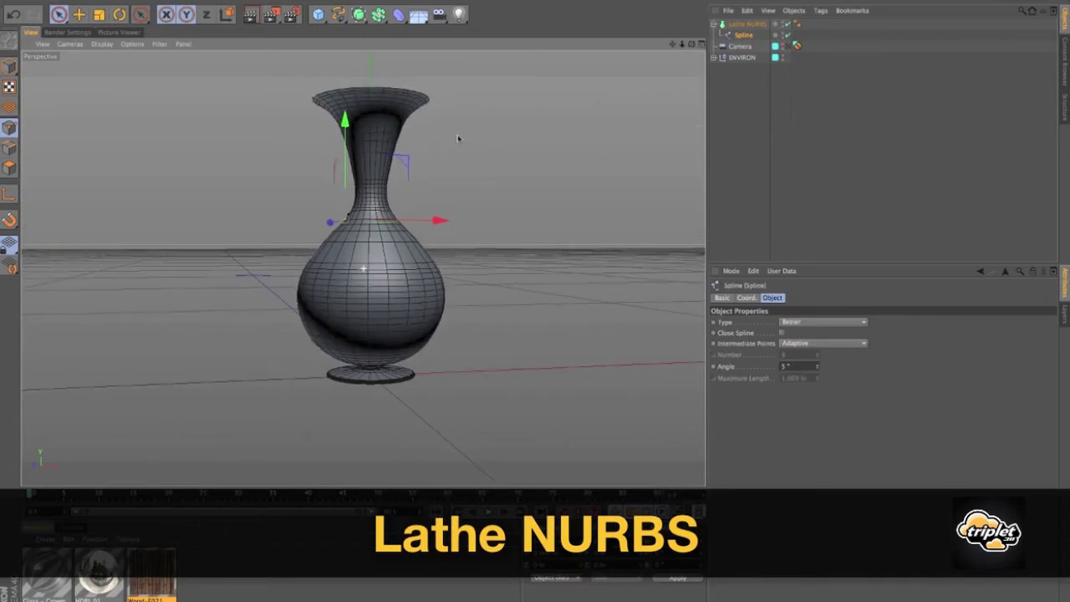
{"action": "right_click_drag", "start_coordinate": [495, 136], "coordinate": [501, 251], "text": "alt"}
{"action": "left_click_drag", "start_coordinate": [505, 252], "coordinate": [439, 344], "text": "alt"}
{"action": "left_click", "coordinate": [331, 429]}
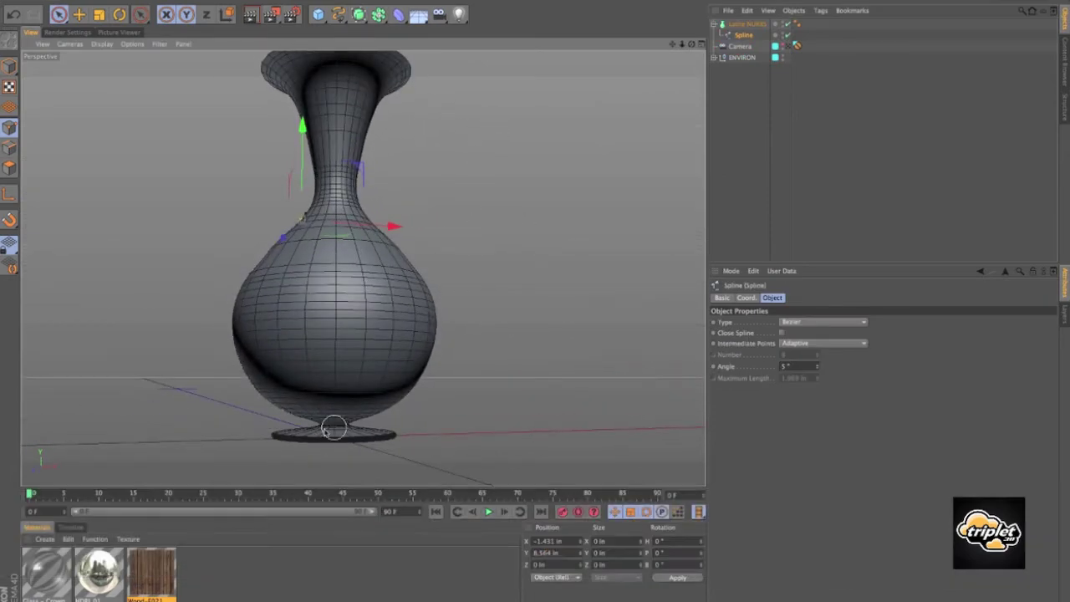
In the Front view, shift the spline points where the bowl meets the foot along X to about X -1.04 in
{"action": "left_click", "coordinate": [702, 43]}
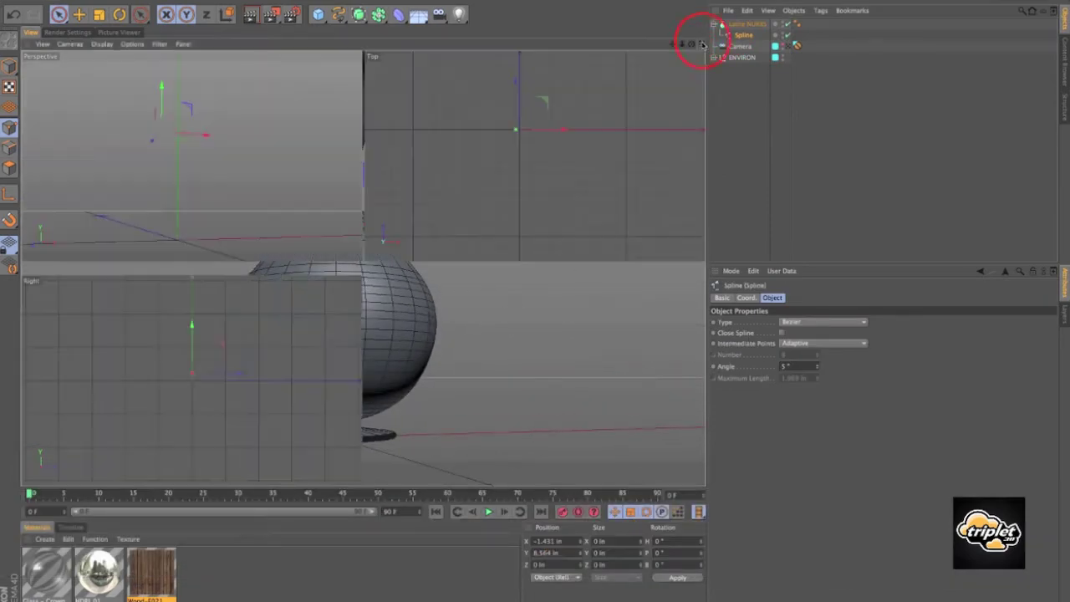
{"action": "left_click", "coordinate": [702, 267]}
{"action": "left_click", "coordinate": [745, 36]}
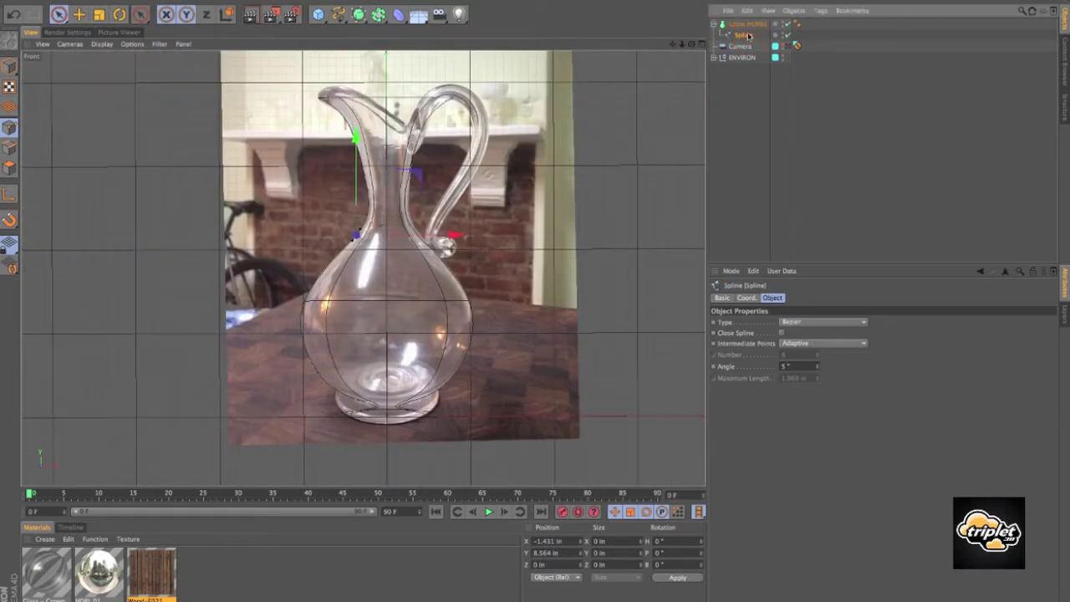
{"action": "right_click_drag", "start_coordinate": [370, 409], "coordinate": [408, 391], "text": "alt"}
{"action": "middle_click_drag", "start_coordinate": [409, 392], "coordinate": [402, 311], "text": "alt"}
{"action": "right_click_drag", "start_coordinate": [342, 313], "coordinate": [368, 301], "text": "alt"}
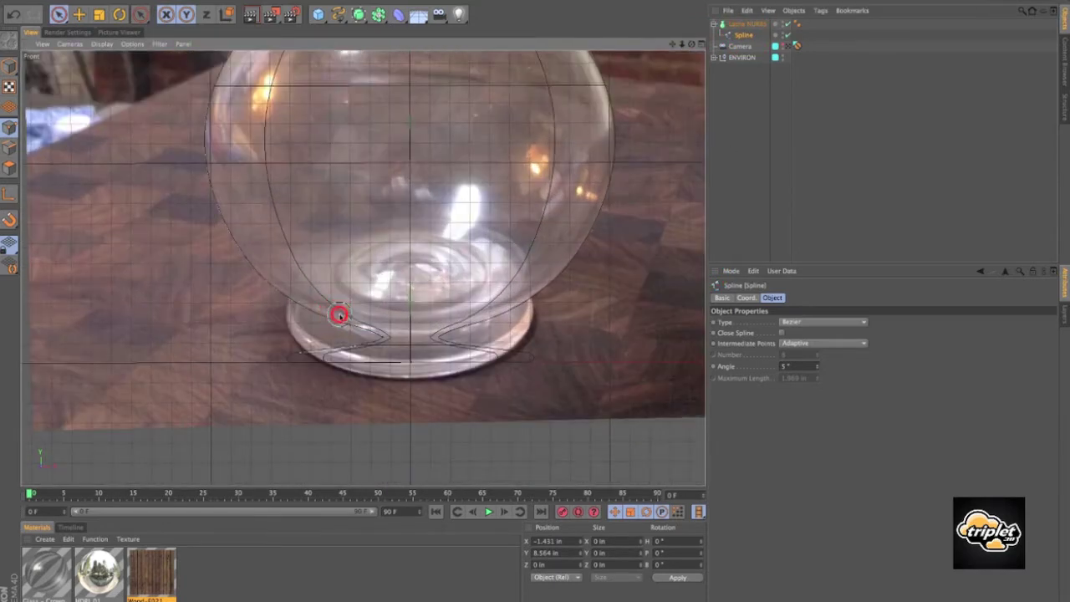
{"action": "left_click", "coordinate": [411, 327]}
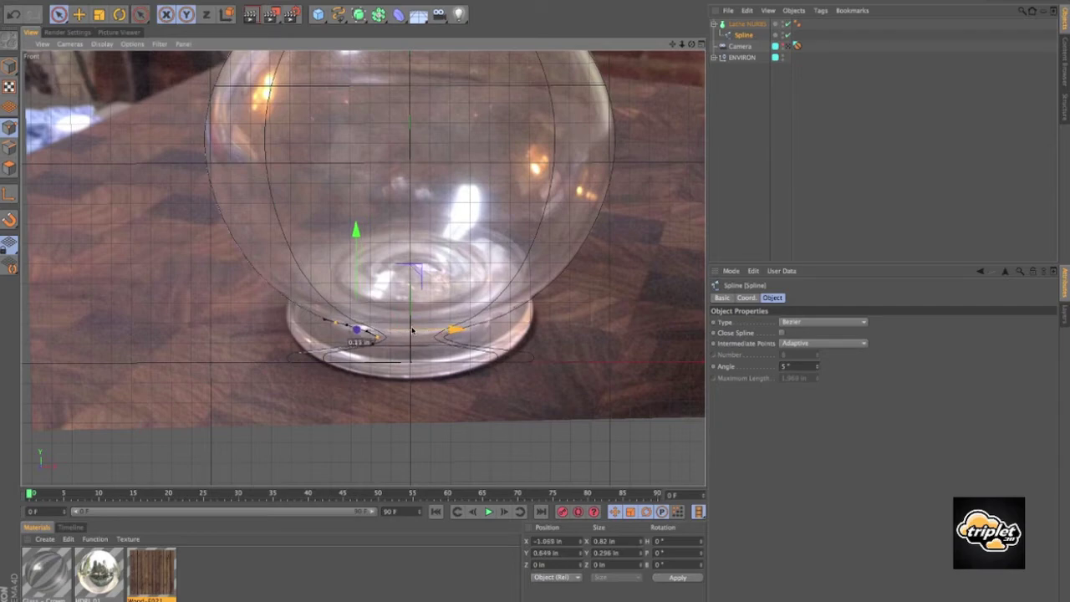
{"action": "left_click_drag", "start_coordinate": [411, 328], "coordinate": [414, 327]}
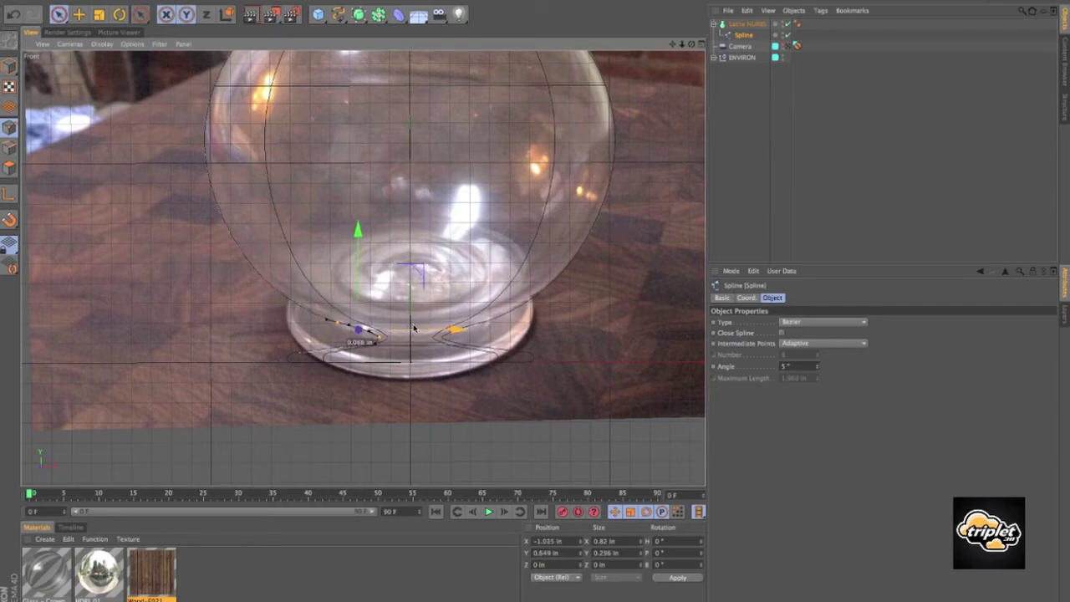
{"action": "right_click_drag", "start_coordinate": [349, 323], "coordinate": [413, 321], "text": "alt"}
{"action": "left_click", "coordinate": [411, 358]}
Set the spline's Intermediate Points to Uniform and inspect the evenly divided lathe mesh
{"action": "left_click", "coordinate": [750, 35]}
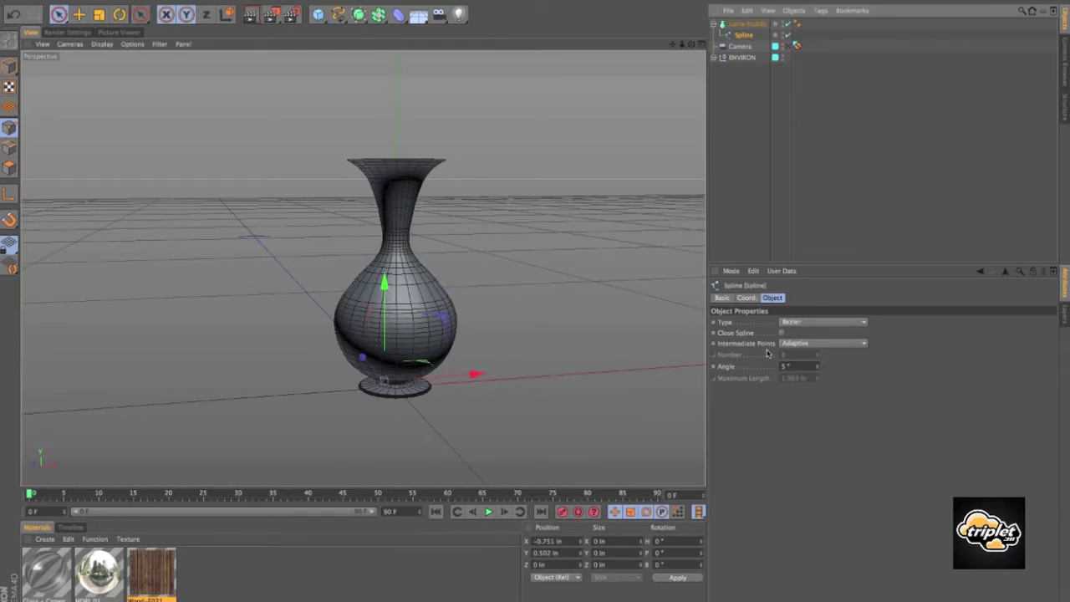
{"action": "left_click", "coordinate": [855, 342]}
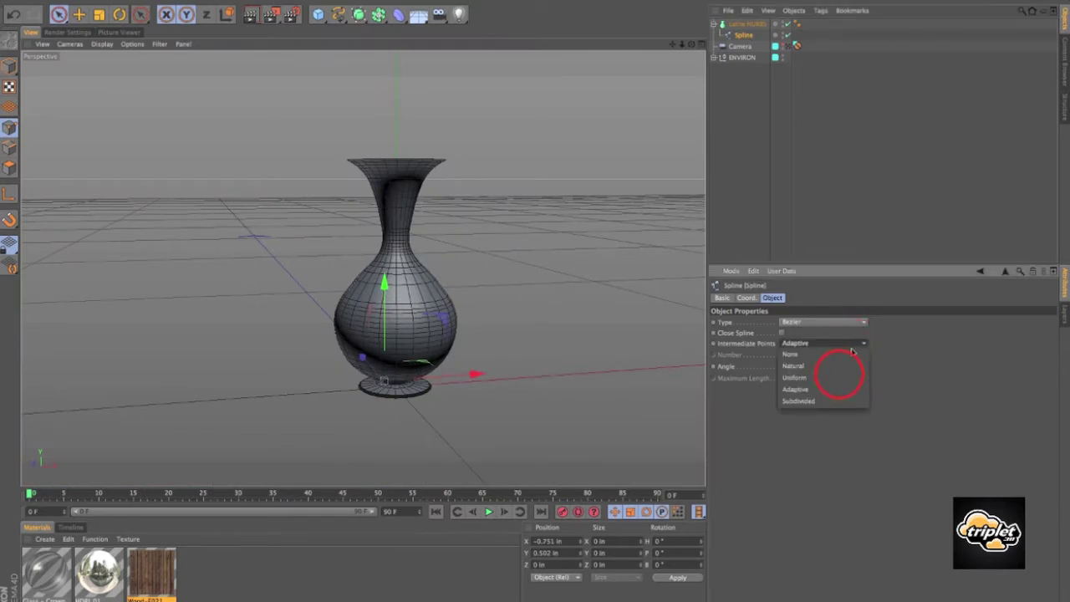
{"action": "left_click", "coordinate": [839, 377]}
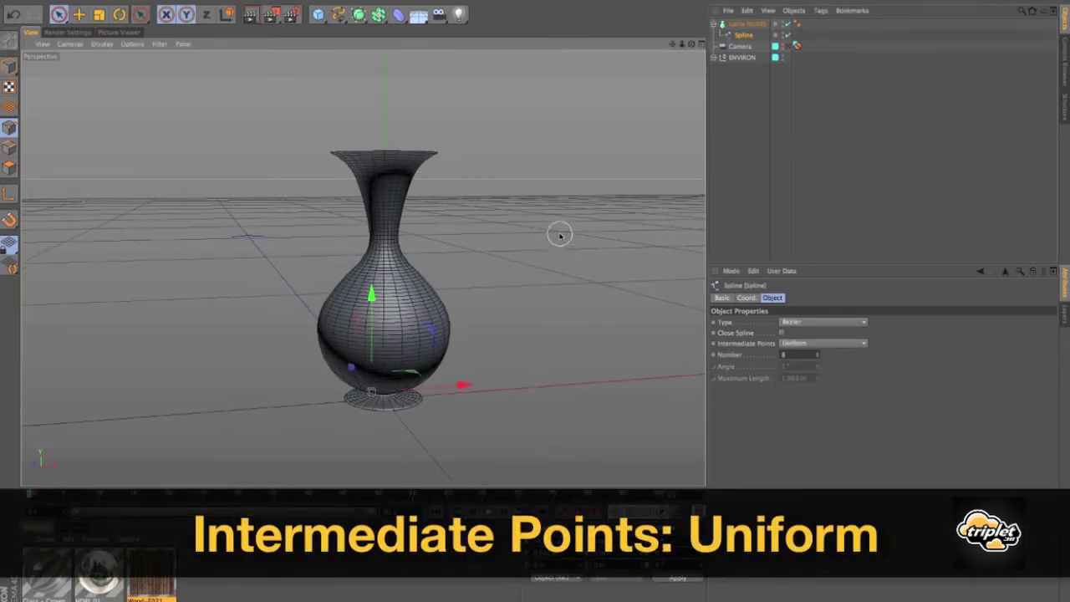
{"action": "left_click_drag", "start_coordinate": [561, 231], "coordinate": [619, 281], "text": "alt"}
Lower the spline's uniform intermediate point number to 2 and check the mesh density
{"action": "left_click_drag", "start_coordinate": [816, 356], "coordinate": [817, 358]}
{"action": "left_click", "coordinate": [817, 358]}
{"action": "left_click", "coordinate": [818, 357]}
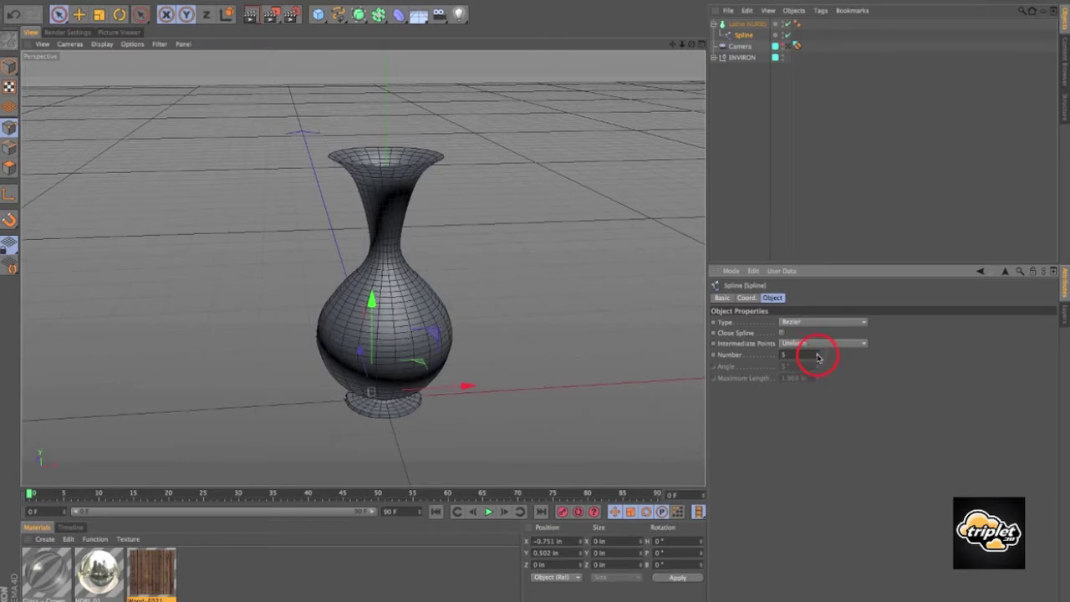
{"action": "type", "text": "2"}
{"action": "key", "text": "Return"}
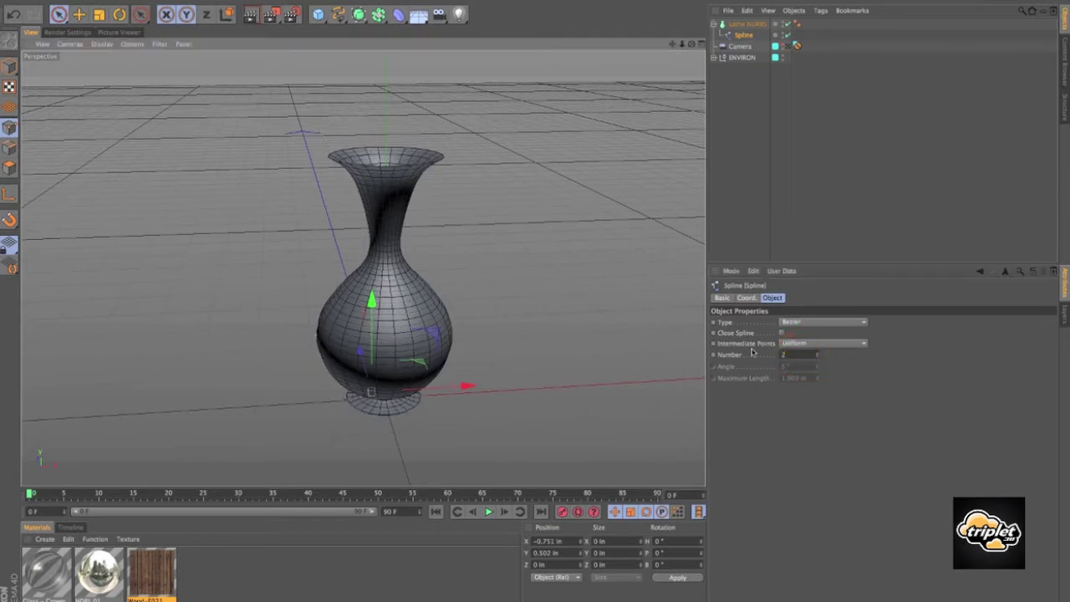
{"action": "right_click_drag", "start_coordinate": [439, 208], "coordinate": [475, 211], "text": "alt"}
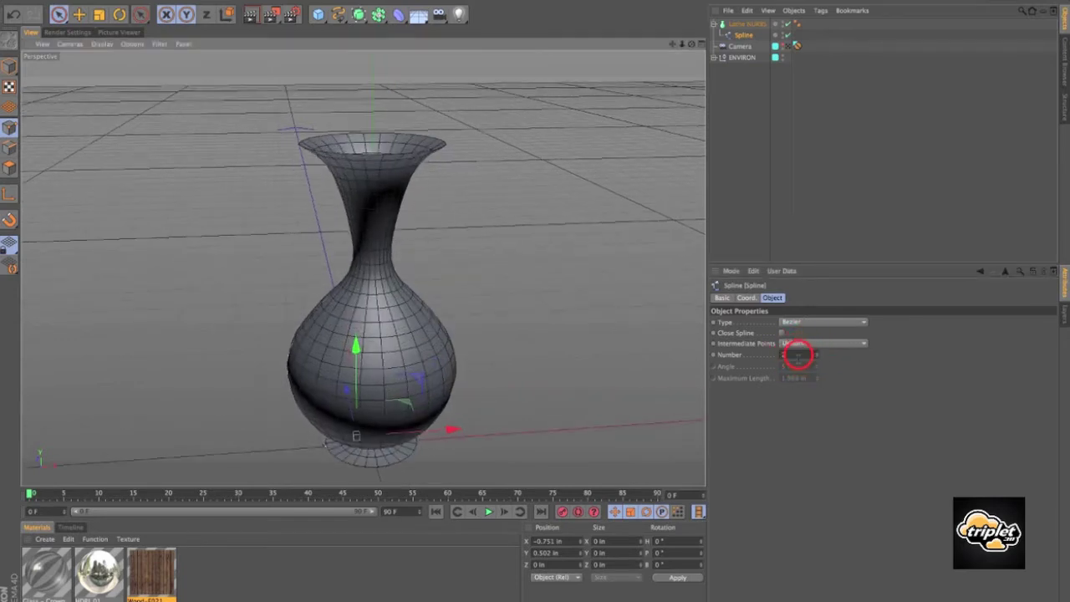
Set the spline's intermediate point number to 1 and inspect the coarser mesh from around the pitcher
{"action": "left_click_drag", "start_coordinate": [798, 355], "coordinate": [733, 343]}
{"action": "type", "text": "1"}
{"action": "key", "text": "Return"}
{"action": "right_click_drag", "start_coordinate": [539, 267], "coordinate": [518, 266], "text": "alt"}
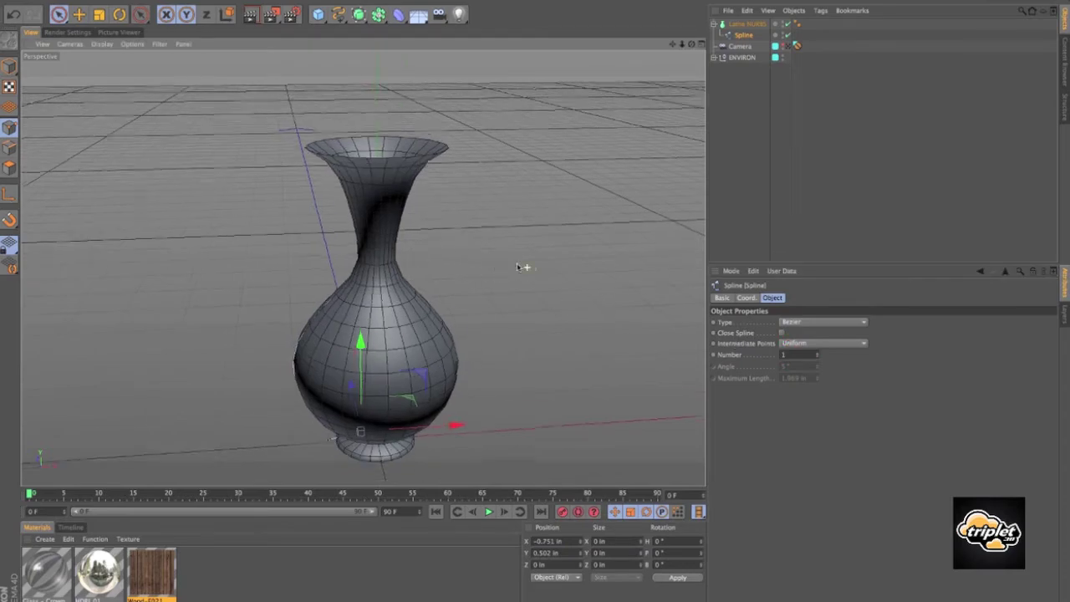
{"action": "left_click_drag", "start_coordinate": [518, 267], "coordinate": [561, 214], "text": "alt"}
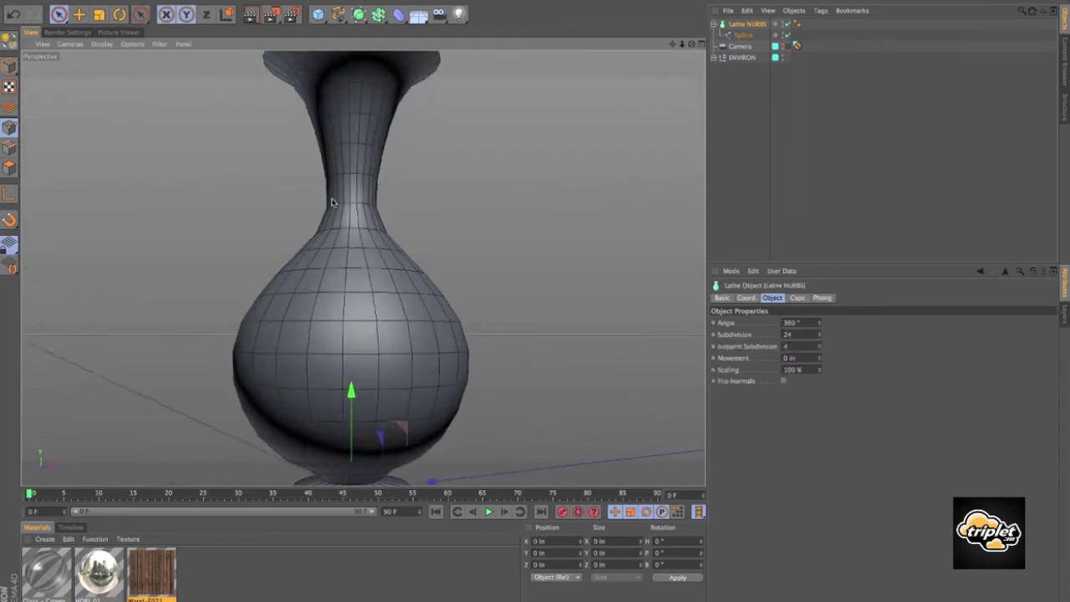
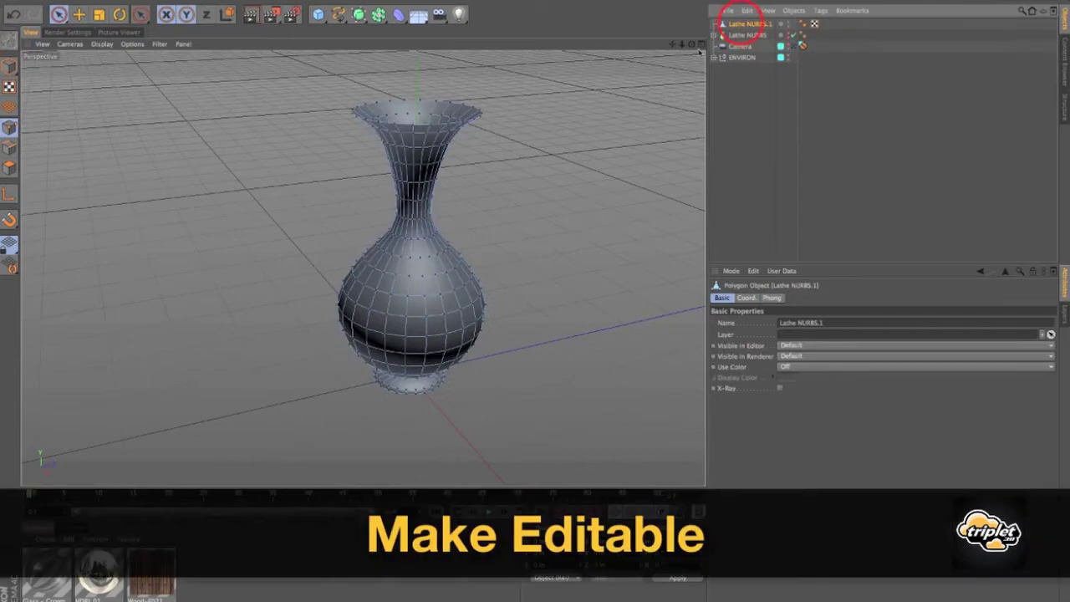
In the Front view, raise the editable mesh's points at the spout tip to about Y 15.1 in
{"action": "left_click_drag", "start_coordinate": [693, 44], "coordinate": [579, 39]}
{"action": "left_click", "coordinate": [702, 42]}
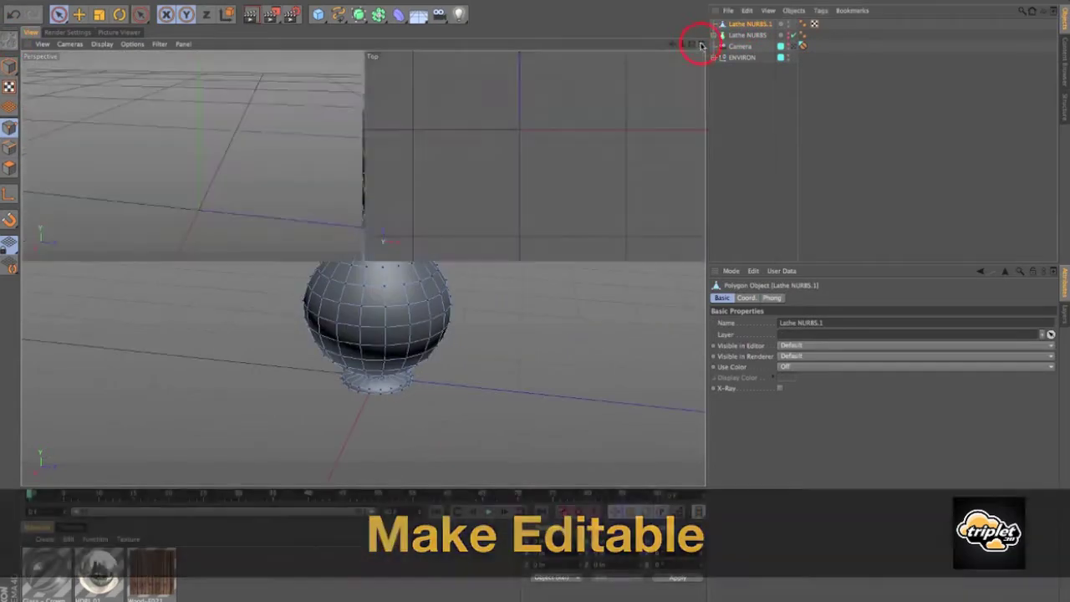
{"action": "left_click", "coordinate": [700, 272]}
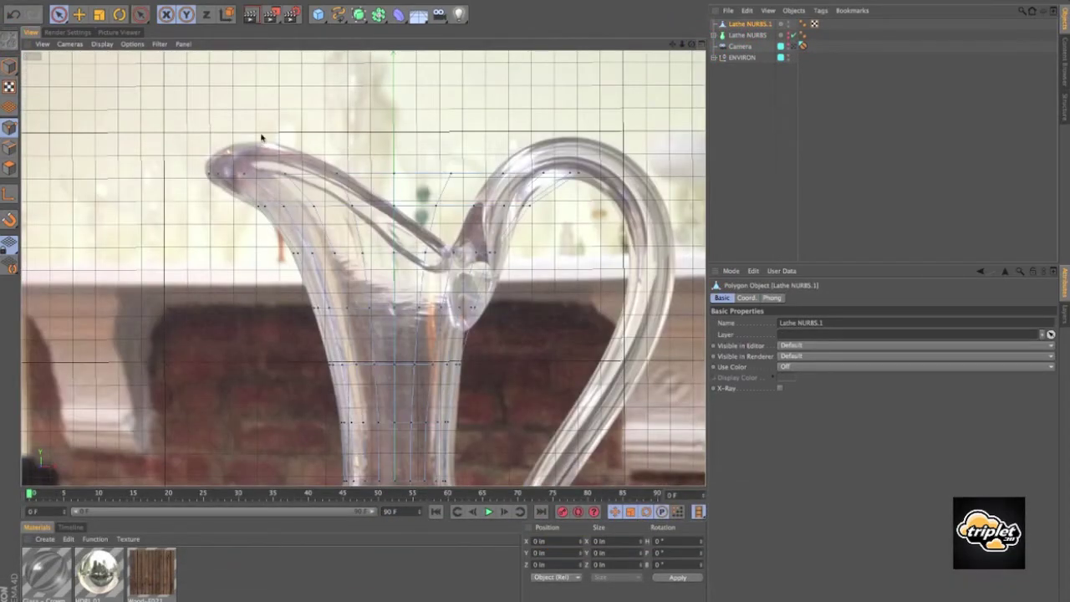
{"action": "scroll", "coordinate": [261, 139], "scroll_direction": "up", "scroll_amount": 4}
{"action": "scroll", "coordinate": [255, 141], "scroll_direction": "up", "scroll_amount": 2}
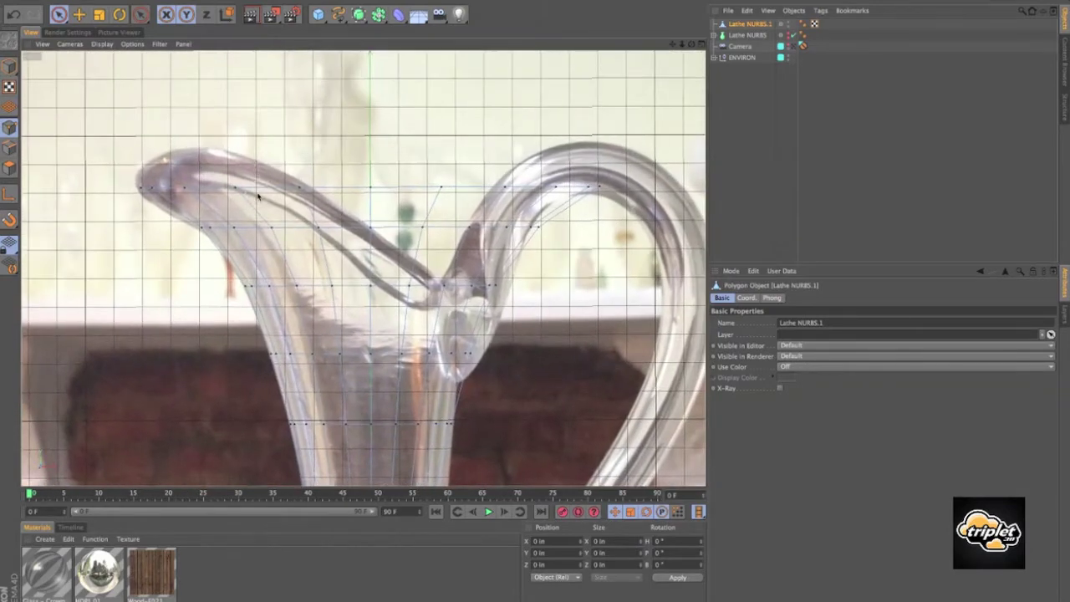
{"action": "left_click", "coordinate": [192, 179]}
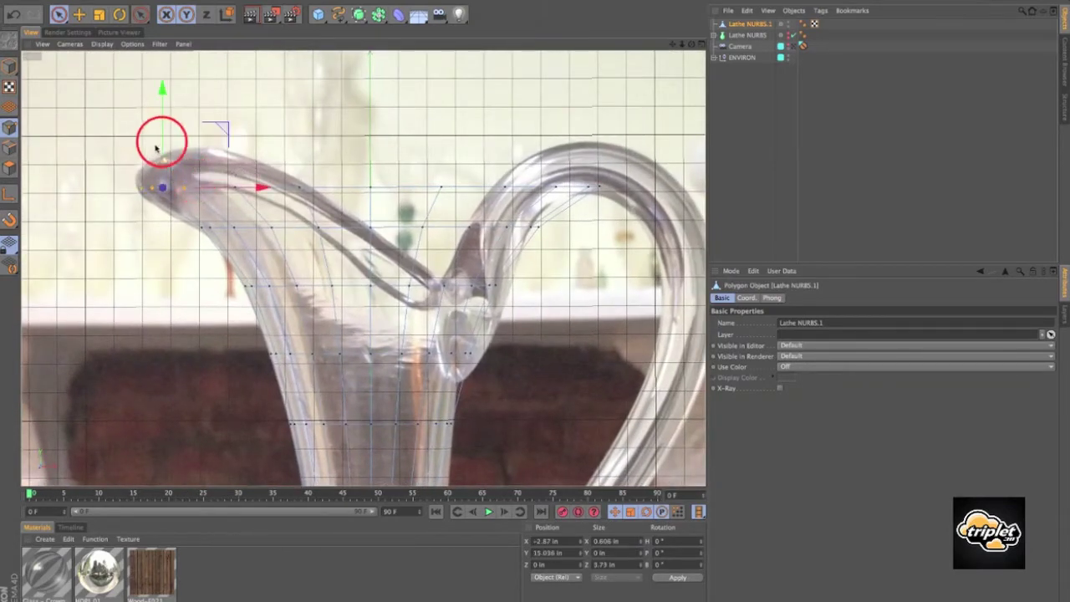
{"action": "left_click_drag", "start_coordinate": [162, 144], "coordinate": [162, 140]}
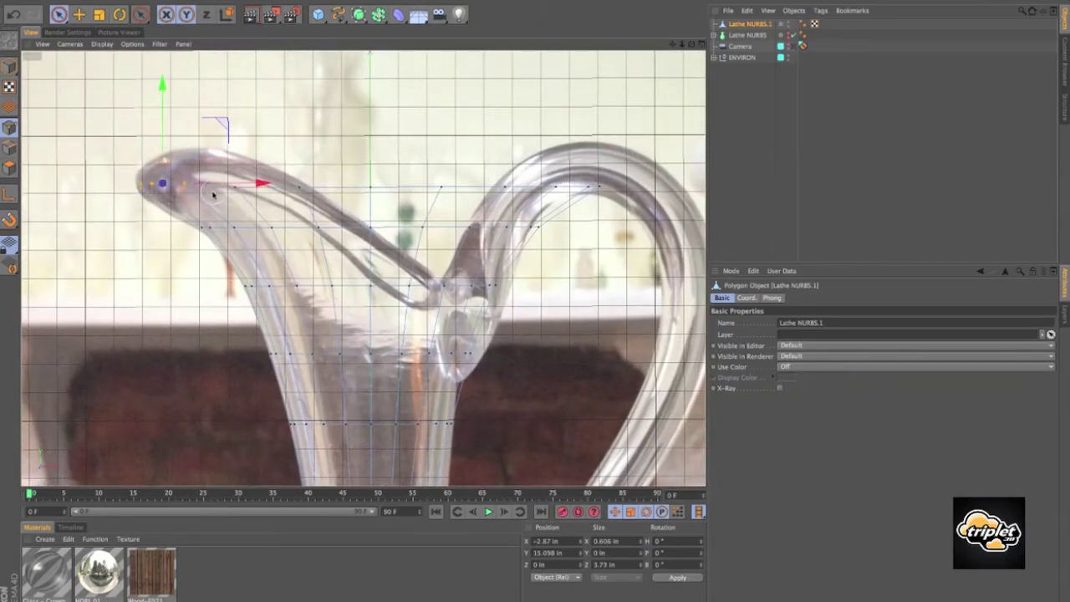
Lower the next two groups of rim points behind the spout tip to about Y 15.0 in and Y 14.33 in, following the glass lip
{"action": "left_click_drag", "start_coordinate": [234, 182], "coordinate": [244, 192]}
{"action": "key", "text": "super+z"}
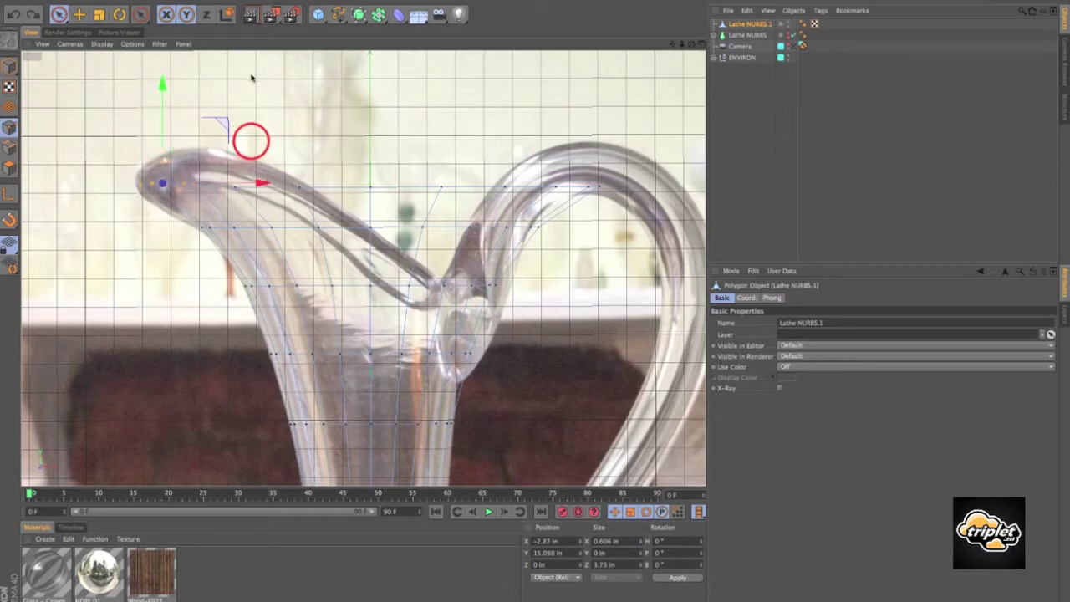
{"action": "left_click_drag", "start_coordinate": [251, 141], "coordinate": [235, 187]}
{"action": "left_click_drag", "start_coordinate": [234, 130], "coordinate": [234, 133]}
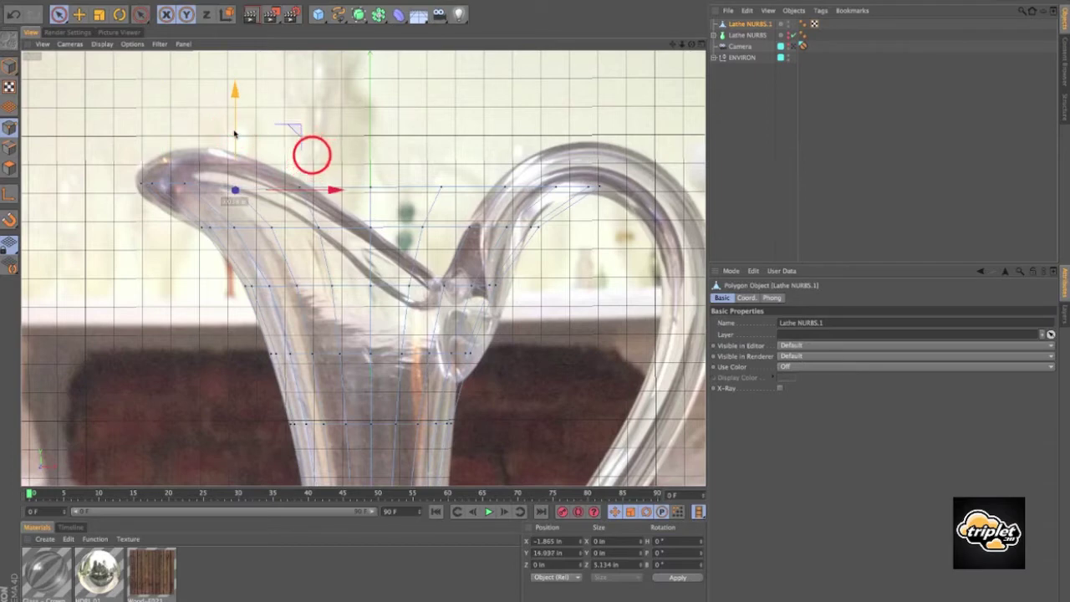
{"action": "mouse_move", "coordinate": [312, 155]}
{"action": "left_mouse_down"}
{"action": "mouse_move", "coordinate": [303, 186]}
{"action": "mouse_move", "coordinate": [322, 238]}
{"action": "mouse_move", "coordinate": [308, 155]}
{"action": "mouse_move", "coordinate": [309, 174]}
{"action": "mouse_move", "coordinate": [374, 238]}
{"action": "mouse_move", "coordinate": [372, 182]}
{"action": "left_mouse_up"}
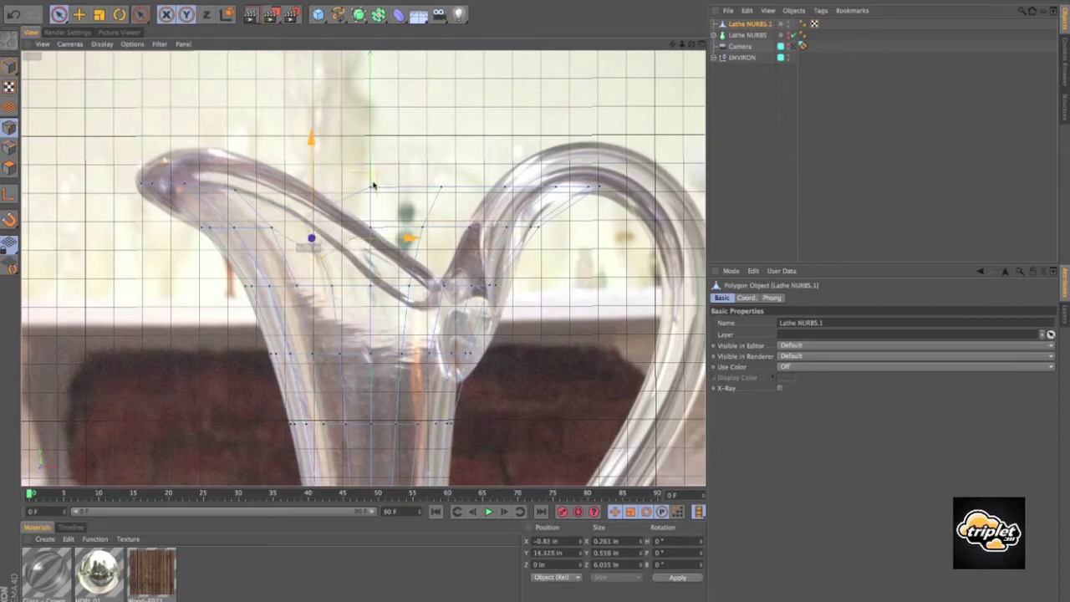
{"action": "left_click", "coordinate": [411, 169]}
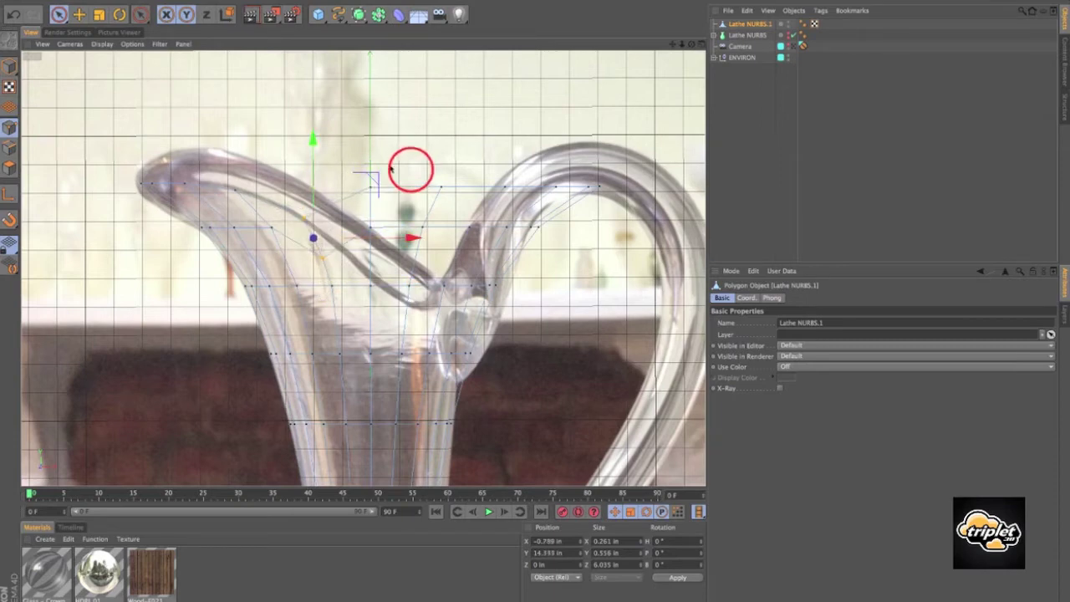
Lower the upper centre-column points to about Y 14.1 in and the third row's spout-side points to about Y 13.55 in
{"action": "left_click_drag", "start_coordinate": [371, 152], "coordinate": [370, 231]}
{"action": "left_click_drag", "start_coordinate": [372, 154], "coordinate": [375, 191]}
{"action": "left_click", "coordinate": [370, 204]}
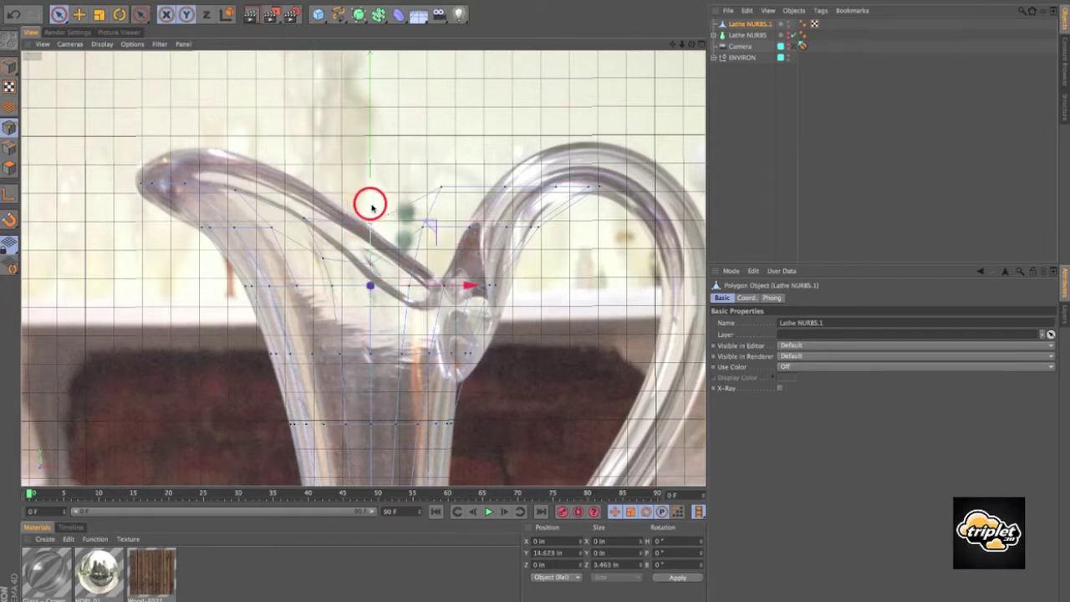
{"action": "left_click", "coordinate": [377, 261]}
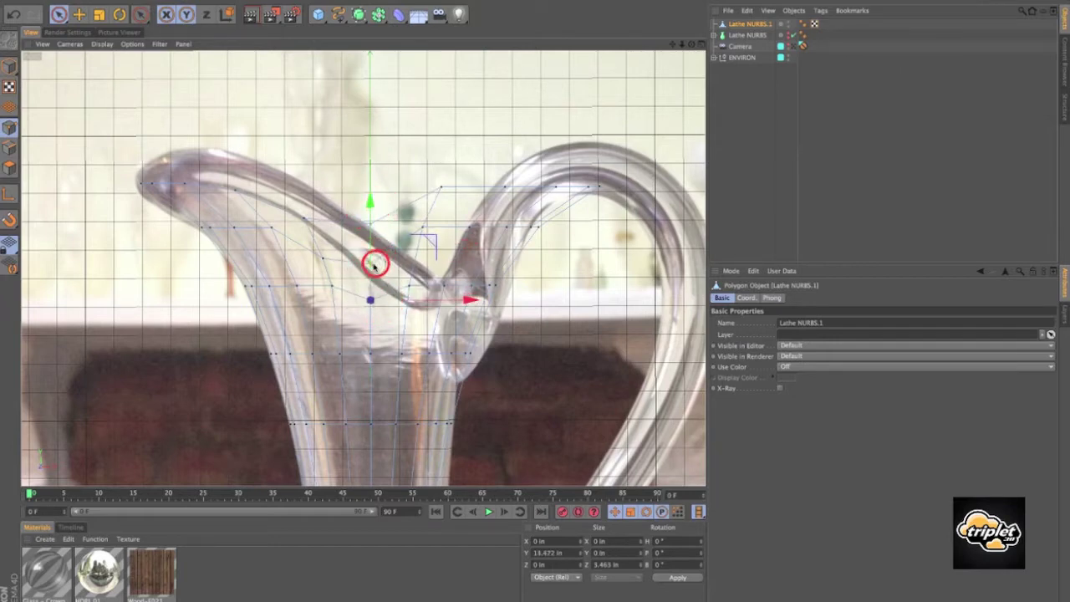
{"action": "left_click", "coordinate": [370, 181]}
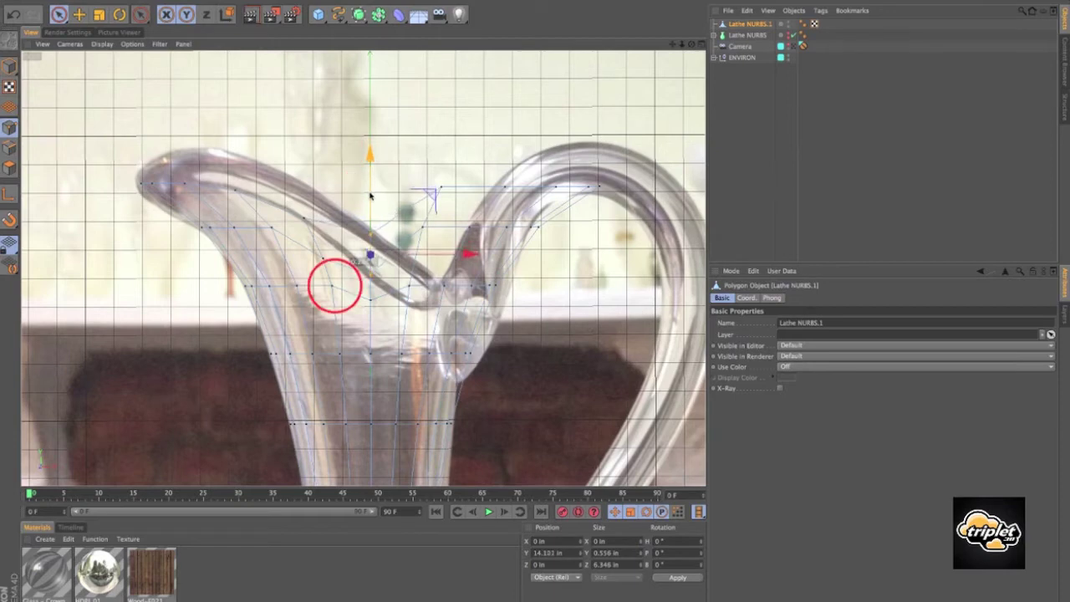
{"action": "left_click", "coordinate": [287, 207]}
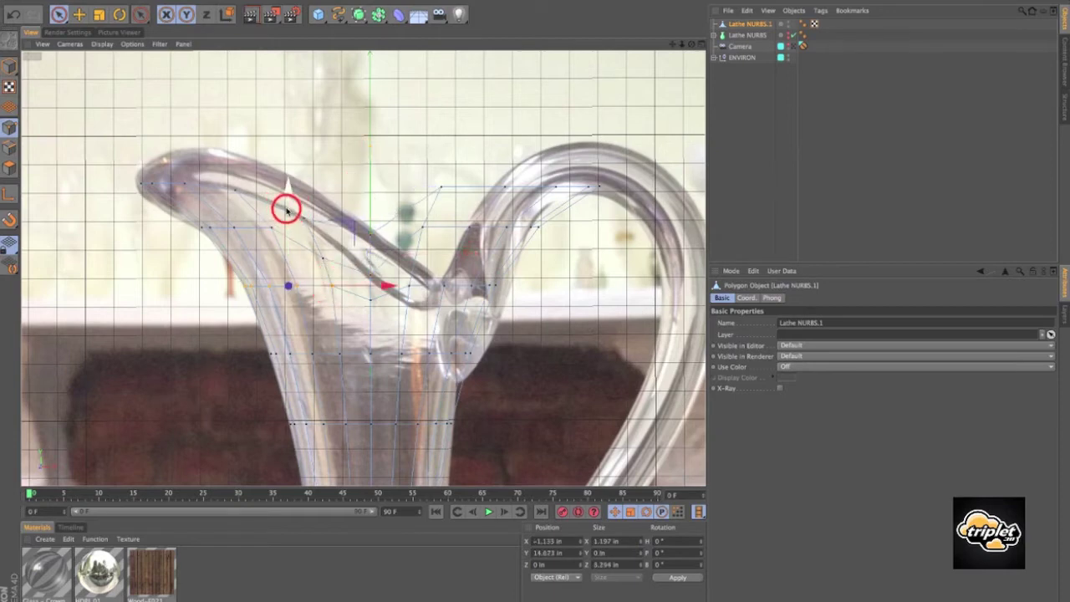
{"action": "left_click", "coordinate": [287, 210]}
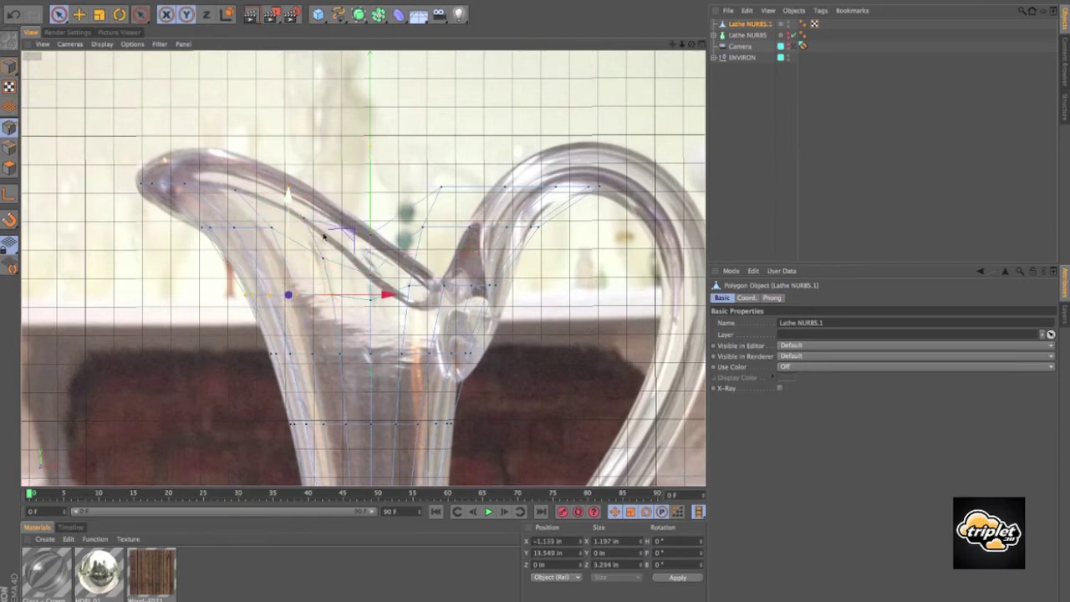
Lower the centre column's third-row points to about Y 13.27 in and the rim points above them to about Y 13.88 in
{"action": "right_click_drag", "start_coordinate": [365, 218], "coordinate": [367, 217], "text": "alt"}
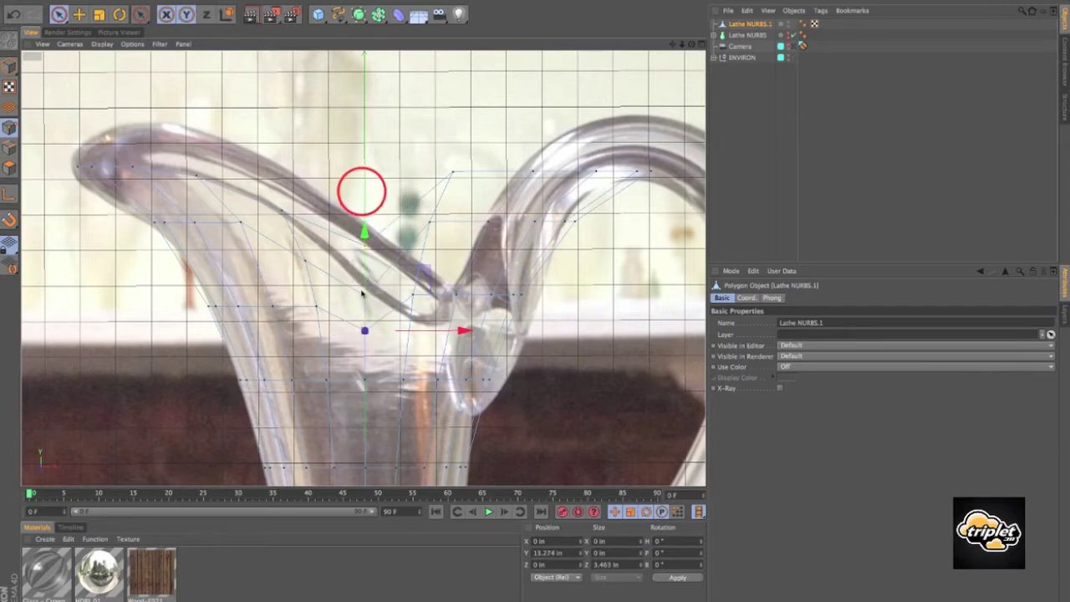
{"action": "left_click", "coordinate": [365, 259]}
{"action": "left_click_drag", "start_coordinate": [364, 183], "coordinate": [365, 202]}
{"action": "scroll", "coordinate": [410, 203], "scroll_direction": "down", "scroll_amount": 1}
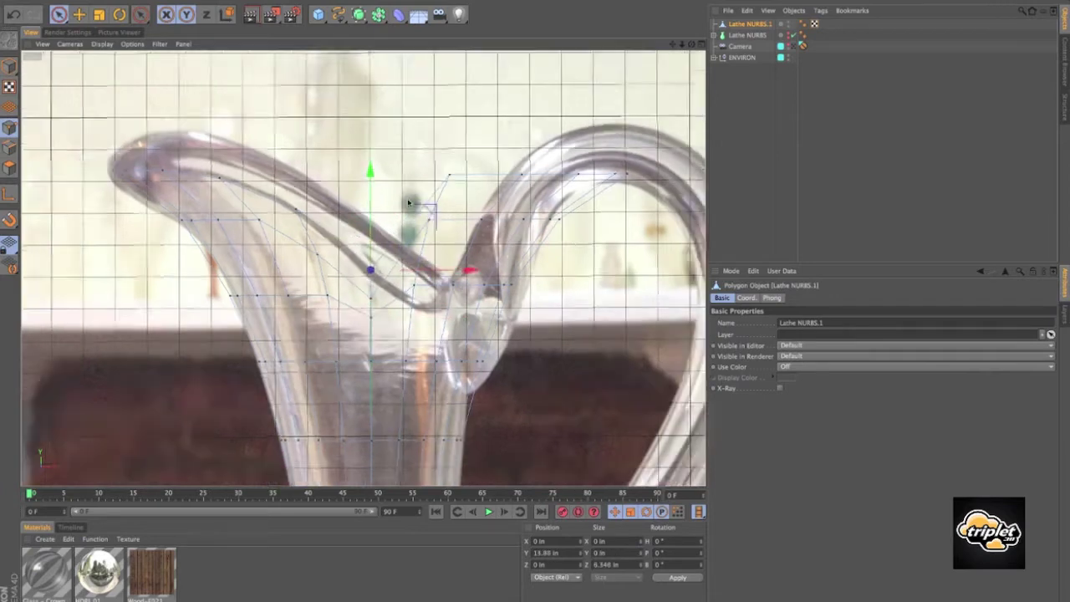
Move the points in the column just handle-side of centre down and slightly inward to follow the dip of the lip
{"action": "middle_click_drag", "start_coordinate": [410, 203], "coordinate": [351, 180], "text": "alt"}
{"action": "left_click_drag", "start_coordinate": [355, 262], "coordinate": [373, 175]}
{"action": "left_click_drag", "start_coordinate": [474, 249], "coordinate": [471, 249]}
{"action": "left_click_drag", "start_coordinate": [361, 241], "coordinate": [393, 185]}
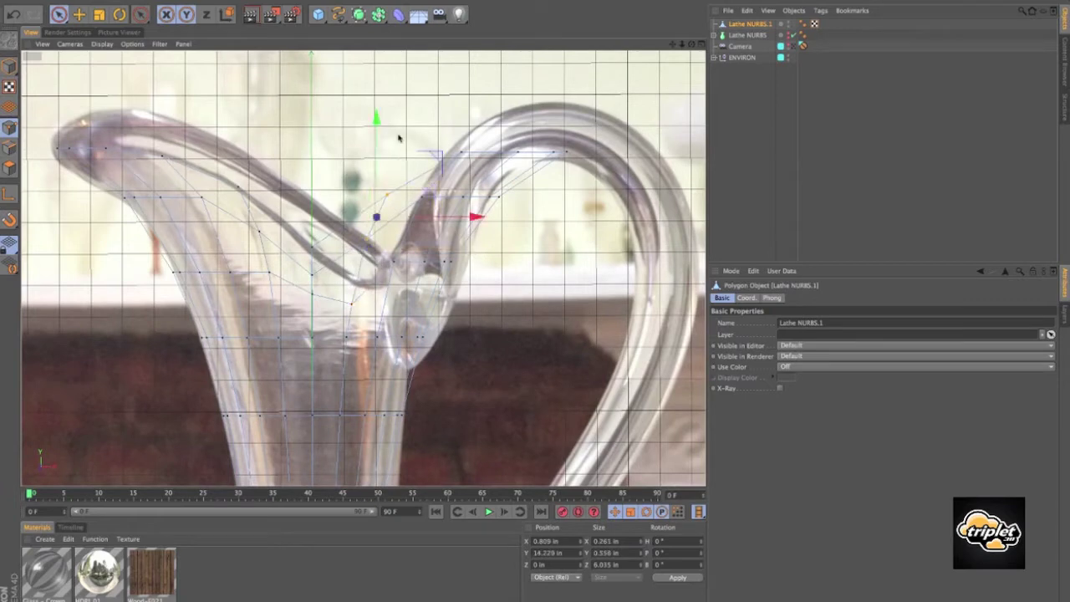
{"action": "left_click_drag", "start_coordinate": [378, 129], "coordinate": [377, 153]}
{"action": "left_click_drag", "start_coordinate": [472, 242], "coordinate": [458, 243]}
Select the next handle-side rim points and lower the group to about X 1.44 in, Y 14.05 in
{"action": "mouse_move", "coordinate": [363, 168]}
{"action": "left_mouse_down"}
{"action": "mouse_move", "coordinate": [368, 209]}
{"action": "mouse_move", "coordinate": [354, 253]}
{"action": "mouse_move", "coordinate": [451, 174]}
{"action": "left_mouse_up"}
{"action": "scroll", "coordinate": [356, 224], "scroll_direction": "up", "scroll_amount": 2}
{"action": "left_click", "coordinate": [382, 243]}
{"action": "scroll", "coordinate": [393, 253], "scroll_direction": "down", "scroll_amount": 2}
{"action": "left_click_drag", "start_coordinate": [414, 153], "coordinate": [413, 178]}
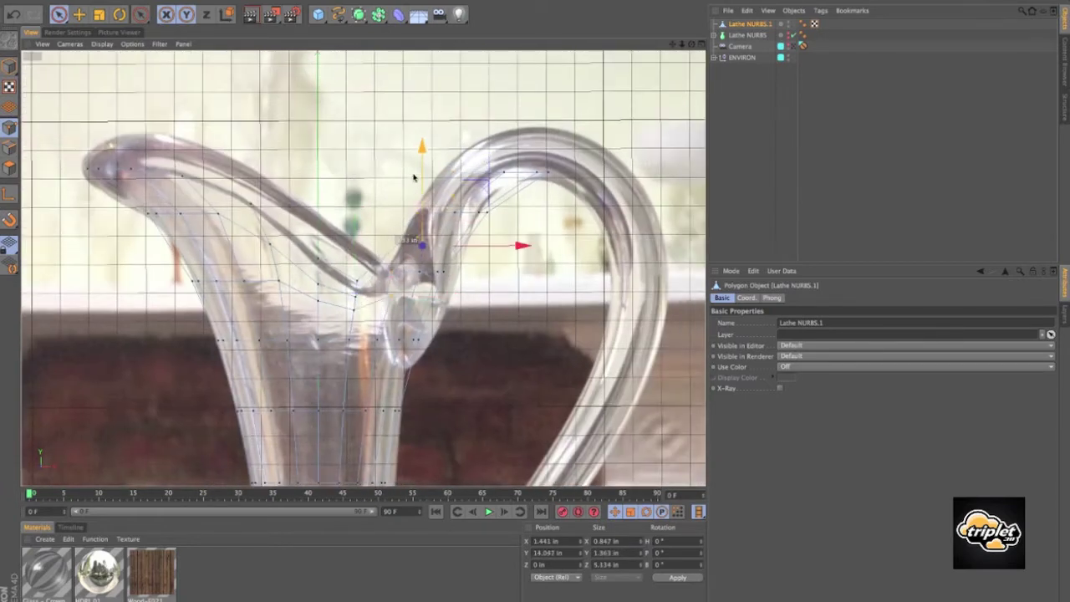
Move the third-row points beside the handle joint inward and down to about X 1.07 in, Y 13.56 in
{"action": "scroll", "coordinate": [430, 260], "scroll_direction": "up", "scroll_amount": 2}
{"action": "left_click", "coordinate": [397, 255]}
{"action": "left_click_drag", "start_coordinate": [430, 255], "coordinate": [421, 255]}
{"action": "left_click_drag", "start_coordinate": [387, 219], "coordinate": [387, 250]}
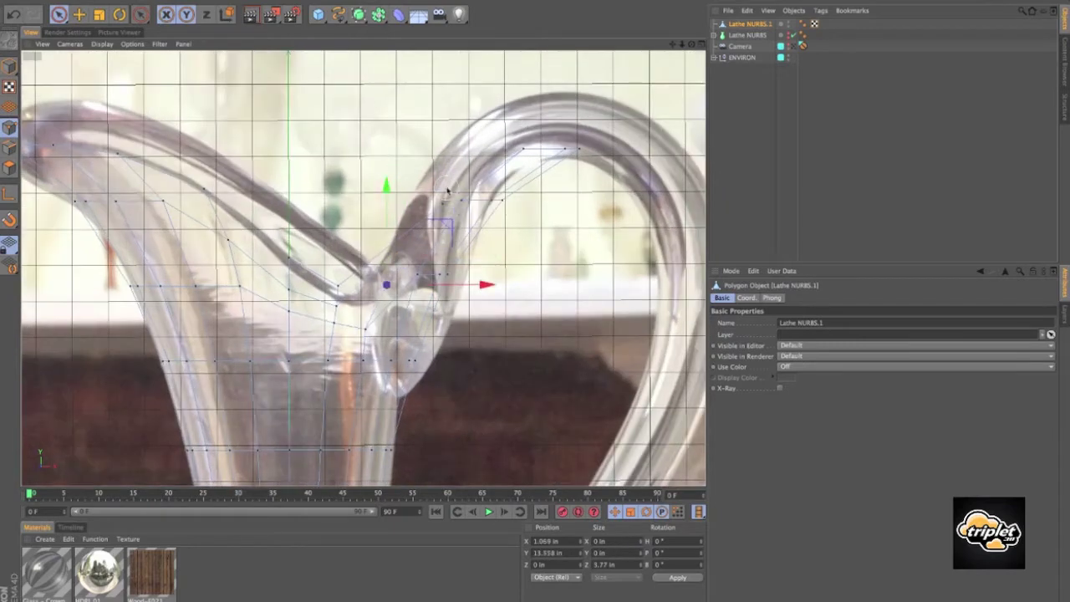
Move the upper points at the handle joint inward to about X 1.13 in and lower them, nudging the points below slightly inward
{"action": "left_click", "coordinate": [444, 200]}
{"action": "left_click_drag", "start_coordinate": [466, 203], "coordinate": [429, 203]}
{"action": "left_click_drag", "start_coordinate": [406, 159], "coordinate": [406, 204]}
{"action": "left_click", "coordinate": [390, 286]}
{"action": "left_click_drag", "start_coordinate": [424, 285], "coordinate": [420, 285]}
{"action": "left_click", "coordinate": [406, 249]}
{"action": "left_click_drag", "start_coordinate": [443, 249], "coordinate": [429, 249]}
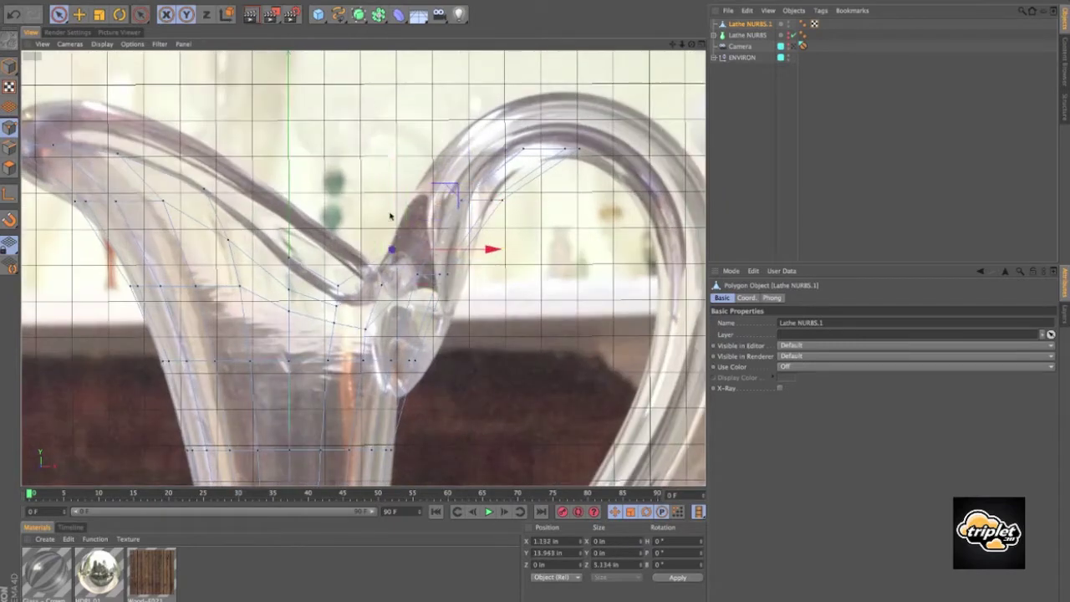
{"action": "left_click_drag", "start_coordinate": [390, 215], "coordinate": [390, 228]}
Move the rim points at the handle joint, one group after another, inward and down toward the base of the handle
{"action": "scroll", "coordinate": [502, 214], "scroll_direction": "down", "scroll_amount": 1}
{"action": "left_click_drag", "start_coordinate": [471, 203], "coordinate": [424, 271]}
{"action": "left_click_drag", "start_coordinate": [443, 182], "coordinate": [438, 202]}
{"action": "scroll", "coordinate": [450, 245], "scroll_direction": "up", "scroll_amount": 3}
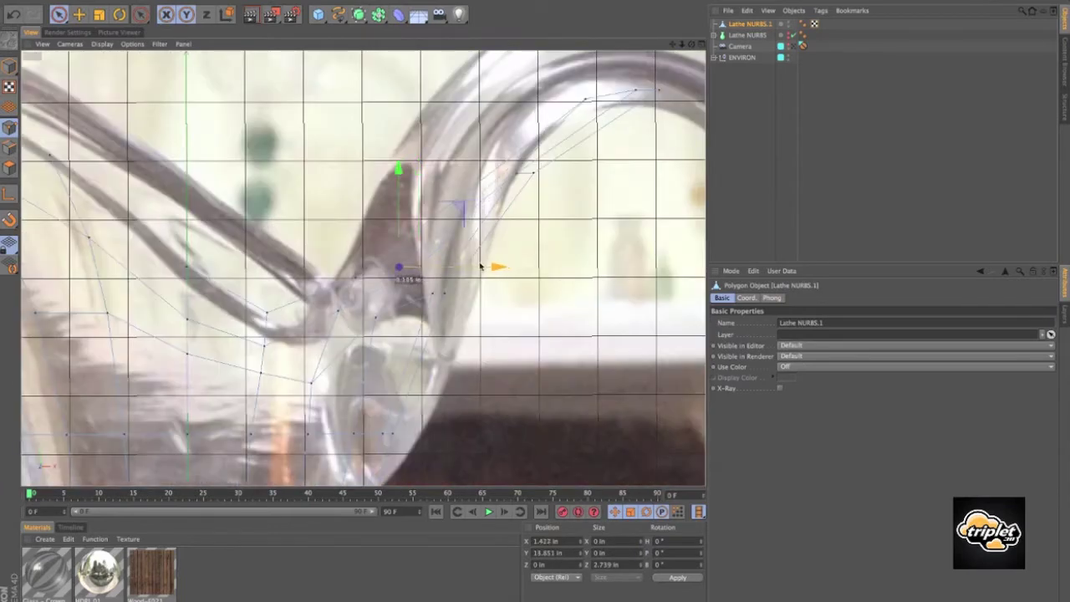
{"action": "scroll", "coordinate": [468, 259], "scroll_direction": "down", "scroll_amount": 2}
{"action": "left_click", "coordinate": [558, 133]}
{"action": "left_click_drag", "start_coordinate": [608, 131], "coordinate": [542, 131]}
{"action": "left_click_drag", "start_coordinate": [492, 83], "coordinate": [440, 162]}
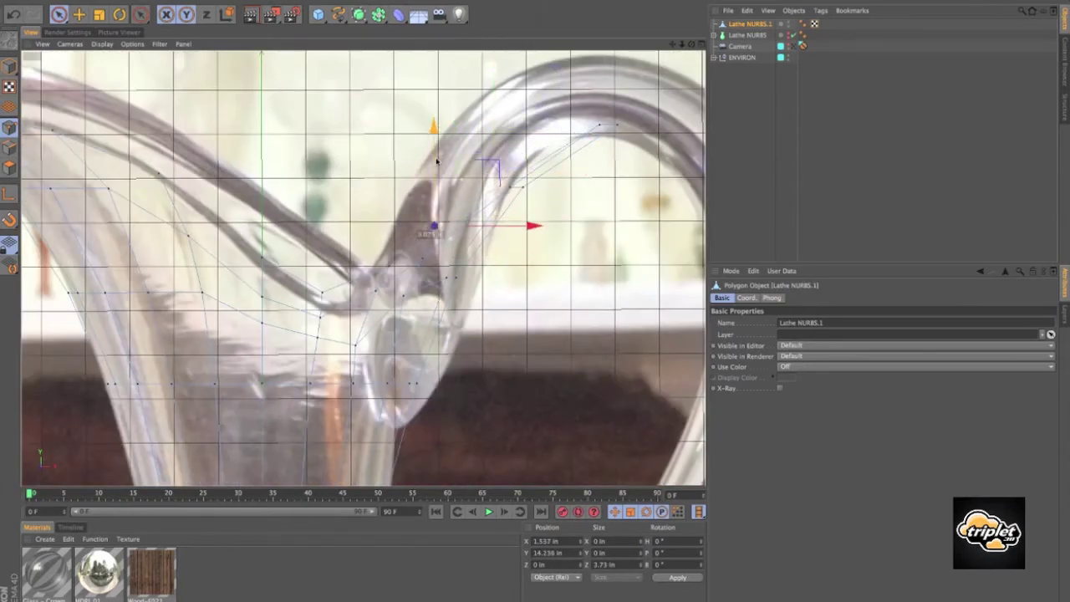
Select the outermost handle-side rim points and move them inward and down to about X 1.86 in, Y 14.13 in
{"action": "left_click_drag", "start_coordinate": [506, 184], "coordinate": [618, 122]}
{"action": "left_click_drag", "start_coordinate": [555, 103], "coordinate": [554, 167]}
{"action": "left_click_drag", "start_coordinate": [659, 219], "coordinate": [605, 215]}
{"action": "left_click", "coordinate": [554, 186]}
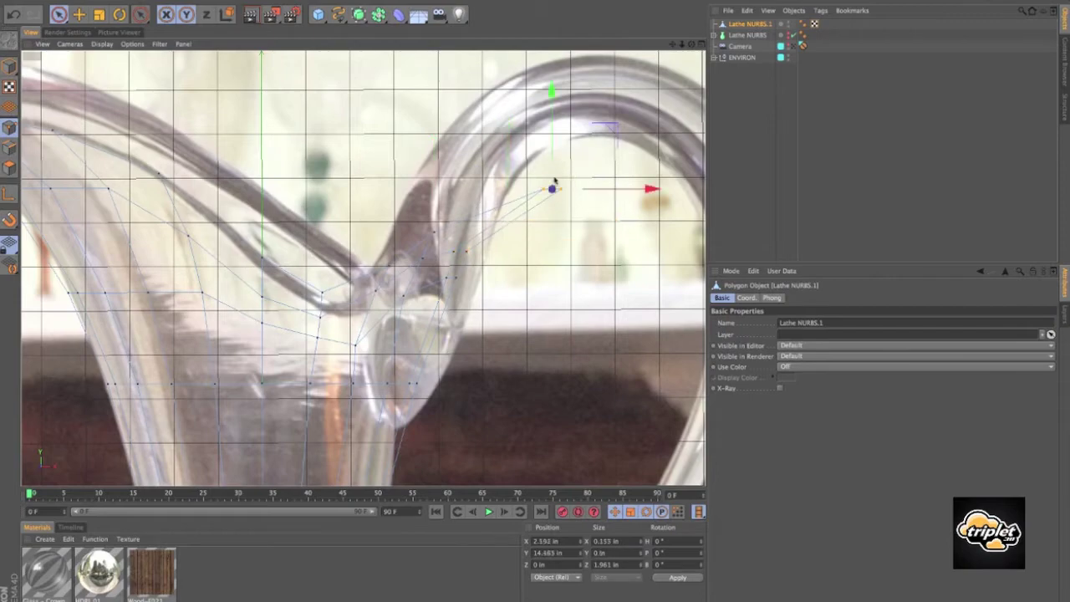
{"action": "left_click_drag", "start_coordinate": [555, 186], "coordinate": [490, 186]}
{"action": "left_click", "coordinate": [485, 136]}
{"action": "left_click_drag", "start_coordinate": [486, 135], "coordinate": [486, 170]}
{"action": "scroll", "coordinate": [487, 295], "scroll_direction": "down", "scroll_amount": 3}
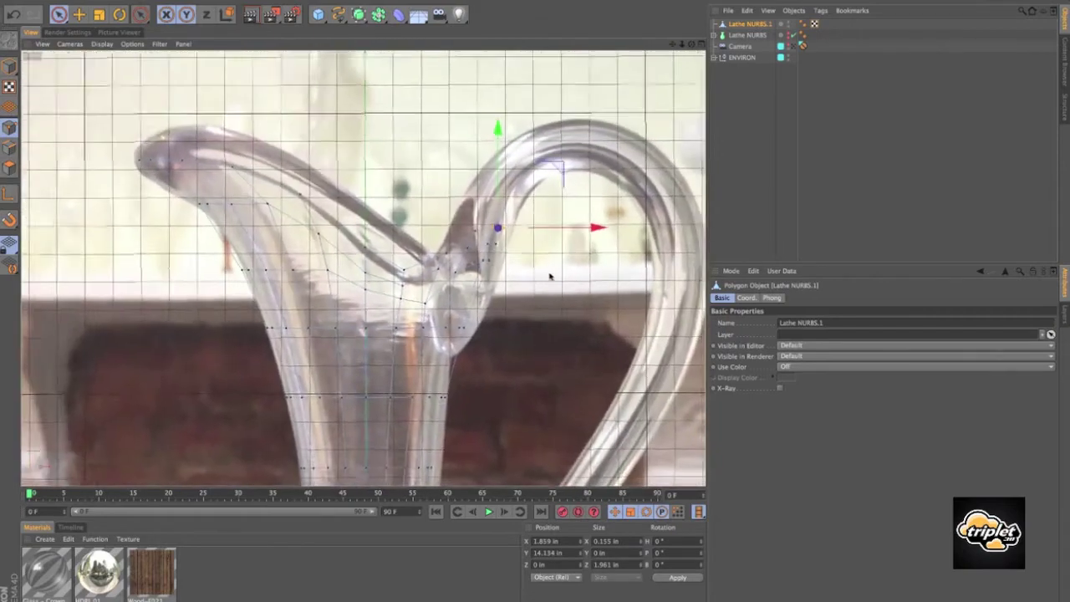
Nudge the points just below the outer rim at the handle joint down to about X 1.55 in, Y 13.48 in
{"action": "scroll", "coordinate": [448, 268], "scroll_direction": "up", "scroll_amount": 4}
{"action": "left_click", "coordinate": [454, 262]}
{"action": "scroll", "coordinate": [486, 241], "scroll_direction": "down", "scroll_amount": 4}
{"action": "scroll", "coordinate": [510, 258], "scroll_direction": "up", "scroll_amount": 2}
{"action": "left_click", "coordinate": [491, 250]}
{"action": "left_click_drag", "start_coordinate": [490, 191], "coordinate": [490, 199]}
{"action": "scroll", "coordinate": [502, 310], "scroll_direction": "down", "scroll_amount": 3}
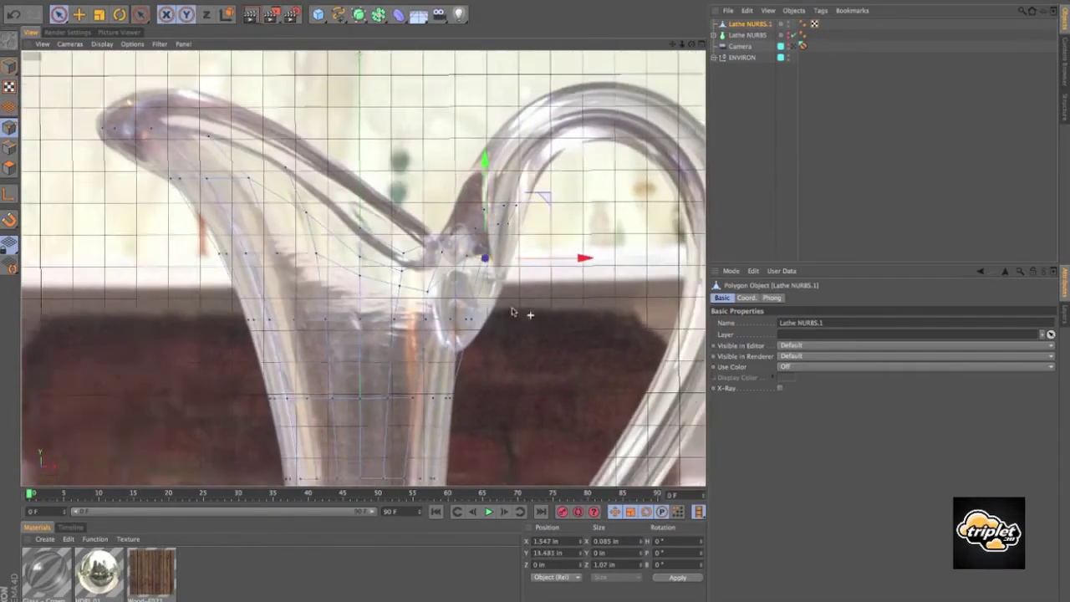
Select the cluster of outer rim points beside the handle, lower it to about Y 13.89 in and shift it slightly inward
{"action": "scroll", "coordinate": [427, 284], "scroll_direction": "up", "scroll_amount": 2}
{"action": "scroll", "coordinate": [355, 230], "scroll_direction": "up", "scroll_amount": 2}
{"action": "left_click_drag", "start_coordinate": [600, 203], "coordinate": [559, 226]}
{"action": "left_click_drag", "start_coordinate": [549, 159], "coordinate": [549, 173]}
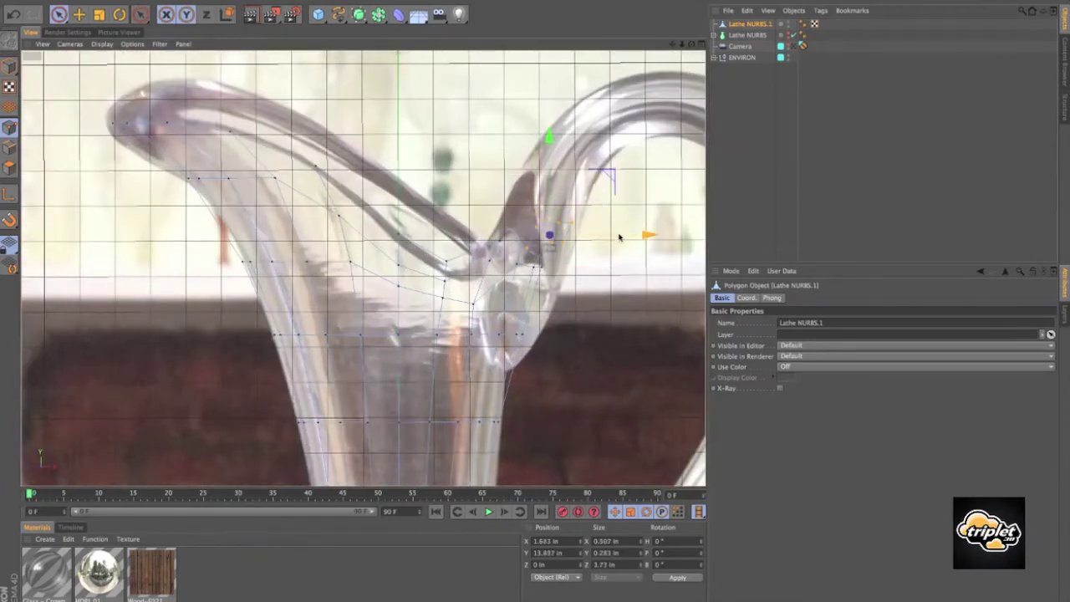
{"action": "left_click_drag", "start_coordinate": [619, 237], "coordinate": [611, 237]}
Shift the rim points between the lip's dip and the handle joint slightly inward and down
{"action": "scroll", "coordinate": [594, 269], "scroll_direction": "up", "scroll_amount": 2}
{"action": "middle_click_drag", "start_coordinate": [594, 269], "coordinate": [590, 269], "text": "alt"}
{"action": "left_click", "coordinate": [465, 256]}
{"action": "left_click_drag", "start_coordinate": [530, 251], "coordinate": [521, 250]}
{"action": "left_click_drag", "start_coordinate": [459, 193], "coordinate": [459, 207]}
Lower the points at the lip's dip and the points directly beneath them, the latter to about X 0.49 in, Y 13.05 in
{"action": "left_click", "coordinate": [410, 272]}
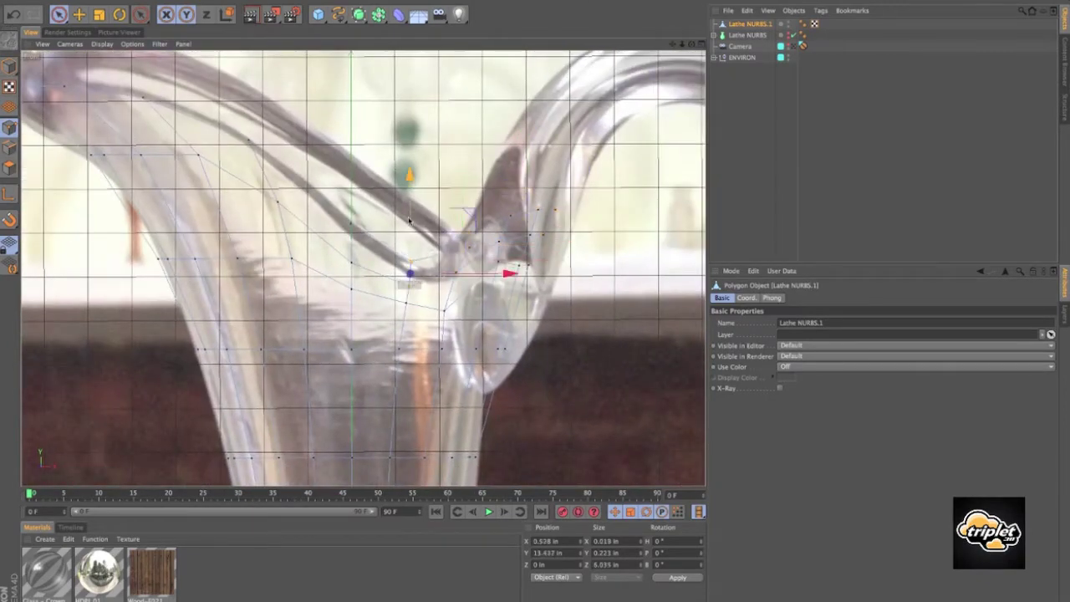
{"action": "left_click_drag", "start_coordinate": [411, 272], "coordinate": [411, 280]}
{"action": "left_click", "coordinate": [403, 253]}
{"action": "scroll", "coordinate": [501, 217], "scroll_direction": "down", "scroll_amount": 3}
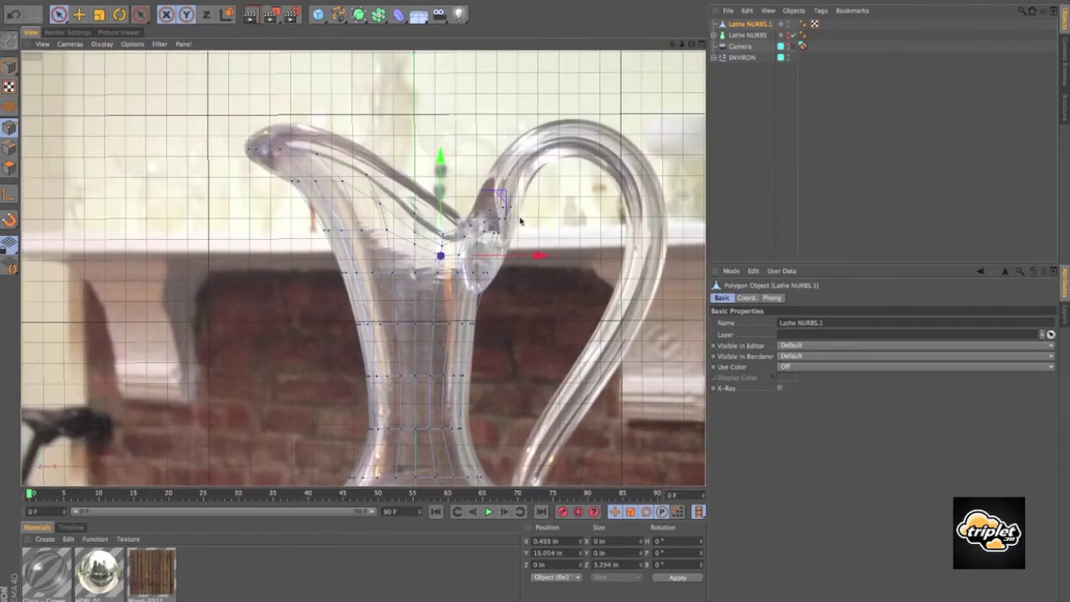
Examine the reshaped spout and rim from several angles in the perspective view
{"action": "left_click", "coordinate": [701, 45]}
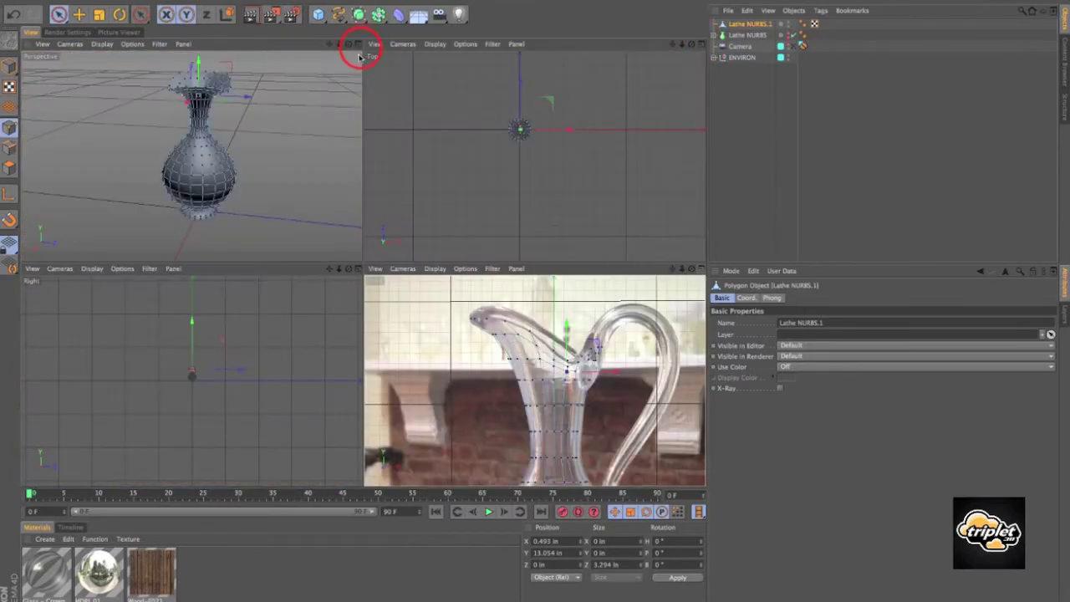
{"action": "left_click", "coordinate": [360, 45]}
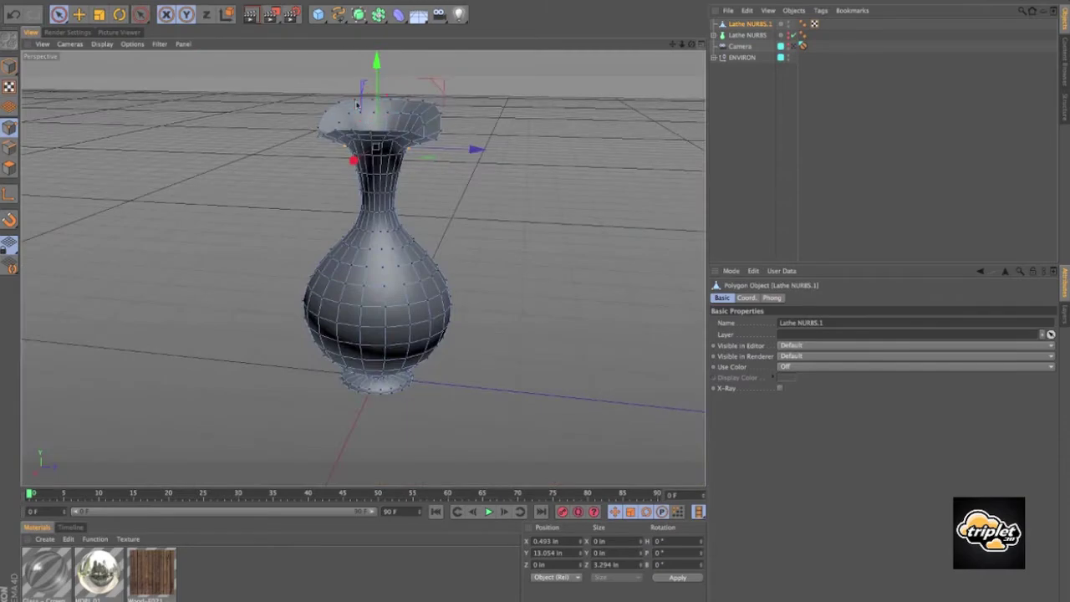
{"action": "left_click_drag", "start_coordinate": [357, 103], "coordinate": [543, 108], "text": "alt"}
{"action": "right_click_drag", "start_coordinate": [370, 103], "coordinate": [442, 122], "text": "alt"}
{"action": "left_click_drag", "start_coordinate": [442, 122], "coordinate": [520, 149], "text": "alt"}
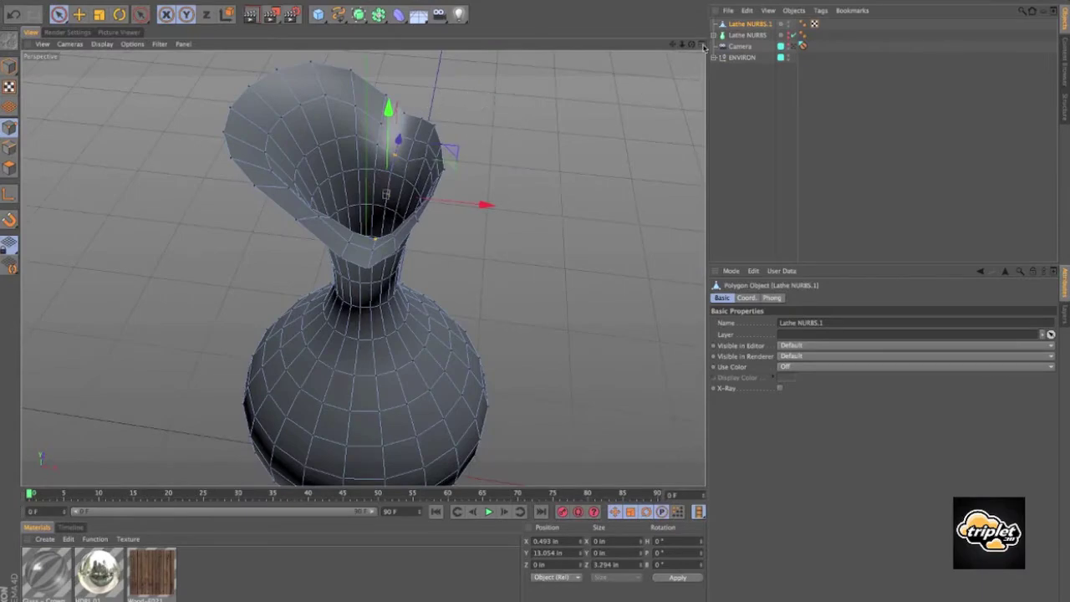
{"action": "key", "text": "F5"}
{"action": "left_click", "coordinate": [701, 270]}
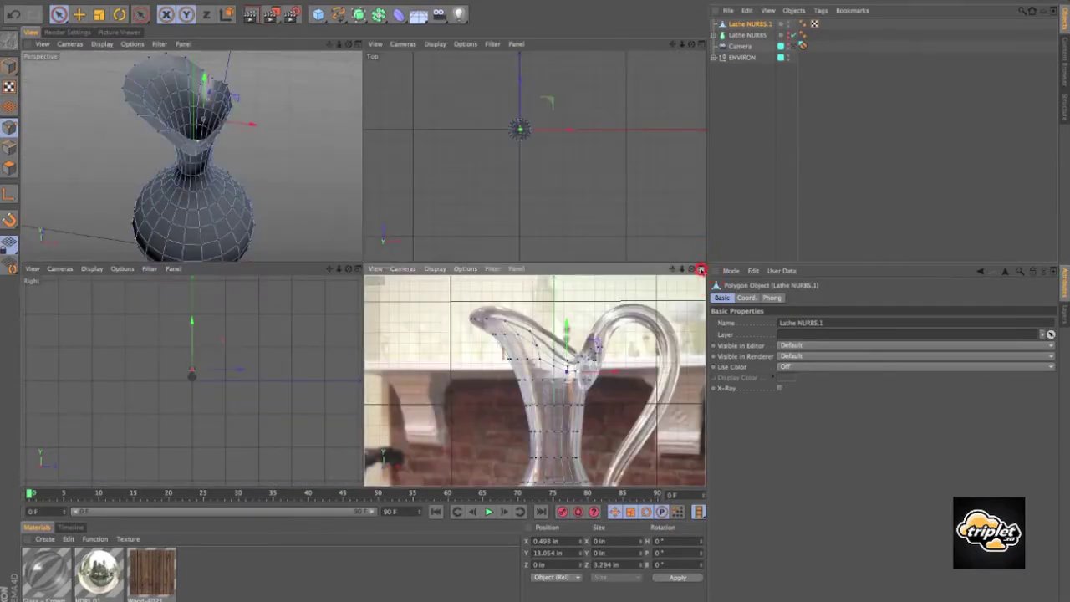
Select the rim points from the spout to the lip's dip and scale them along Z to about 5.08 in
{"action": "scroll", "coordinate": [232, 105], "scroll_direction": "up", "scroll_amount": 1}
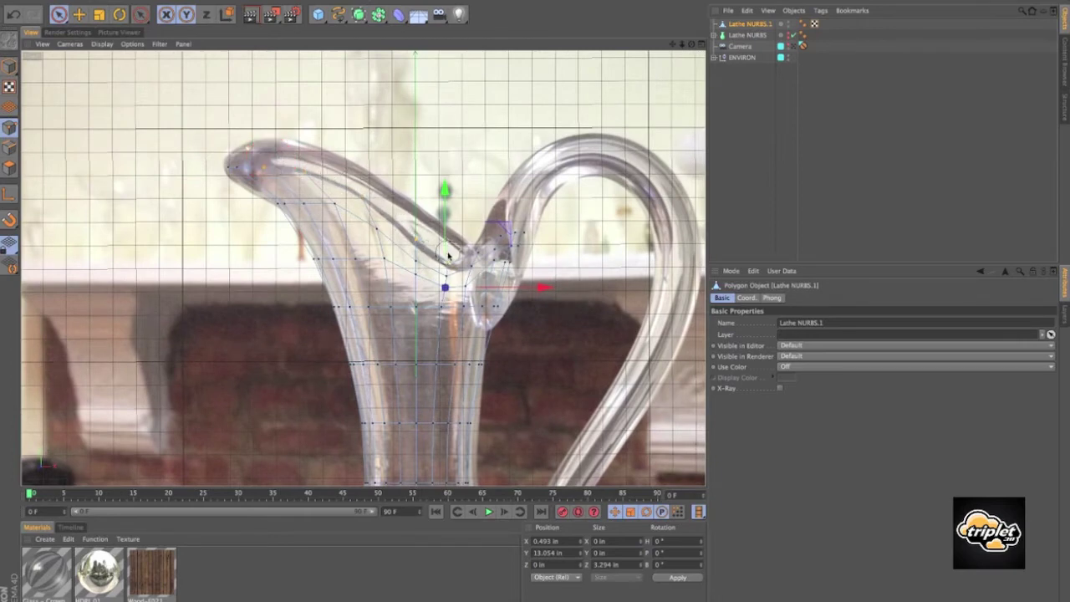
{"action": "left_click", "coordinate": [702, 44]}
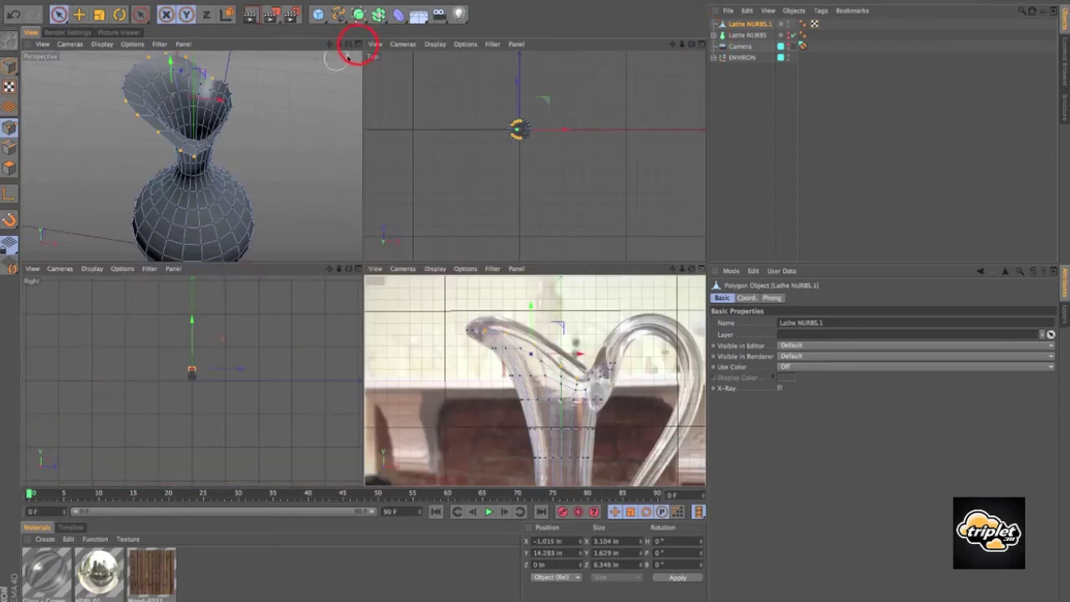
{"action": "left_click", "coordinate": [357, 43]}
{"action": "left_click_drag", "start_coordinate": [457, 126], "coordinate": [371, 109], "text": "alt"}
{"action": "right_click_drag", "start_coordinate": [370, 110], "coordinate": [474, 124], "text": "alt"}
{"action": "left_click_drag", "start_coordinate": [473, 125], "coordinate": [505, 115], "text": "alt"}
{"action": "left_click", "coordinate": [99, 14]}
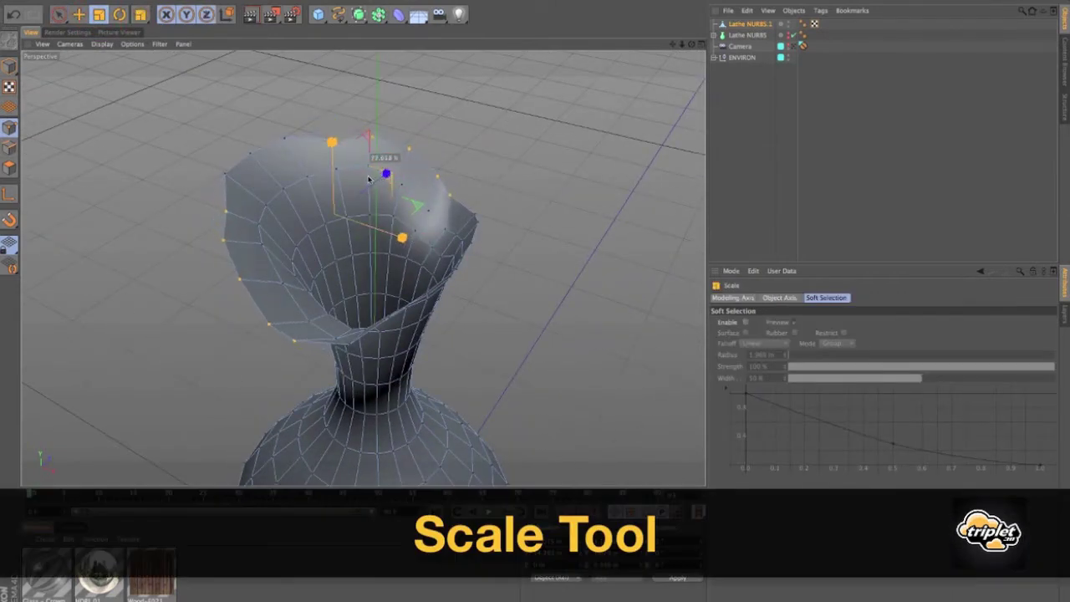
{"action": "mouse_move", "coordinate": [366, 177]}
{"action": "left_mouse_down"}
{"action": "mouse_move", "coordinate": [390, 172]}
{"action": "mouse_move", "coordinate": [377, 176]}
{"action": "left_mouse_up"}
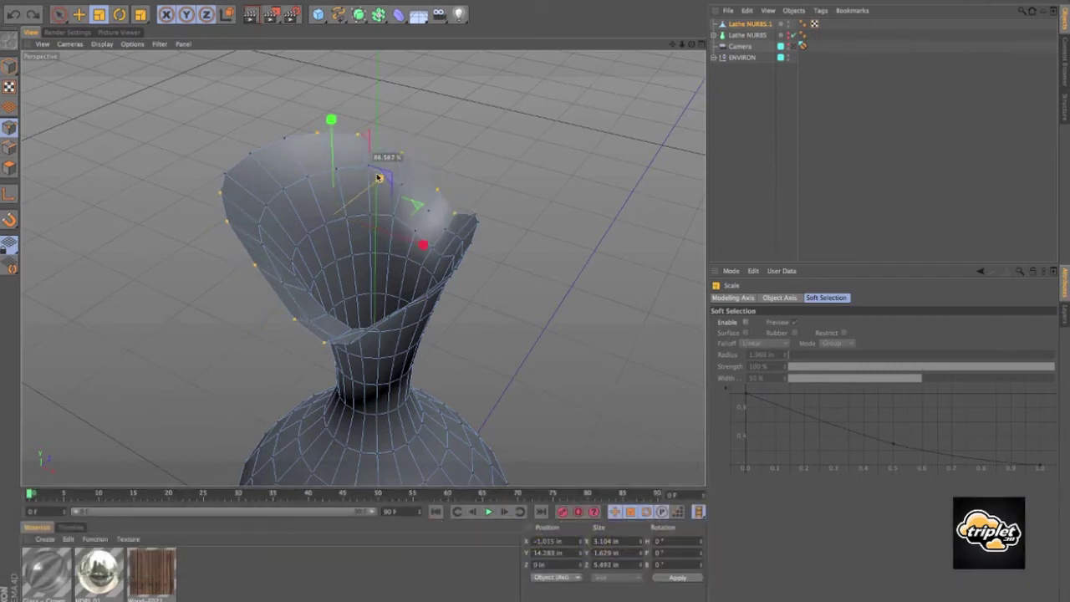
{"action": "left_click_drag", "start_coordinate": [508, 192], "coordinate": [586, 276], "text": "alt"}
Select the rim points between the lip's dip and the handle side and scale them narrower along Z to about 4.82 in
{"action": "key", "text": "space"}
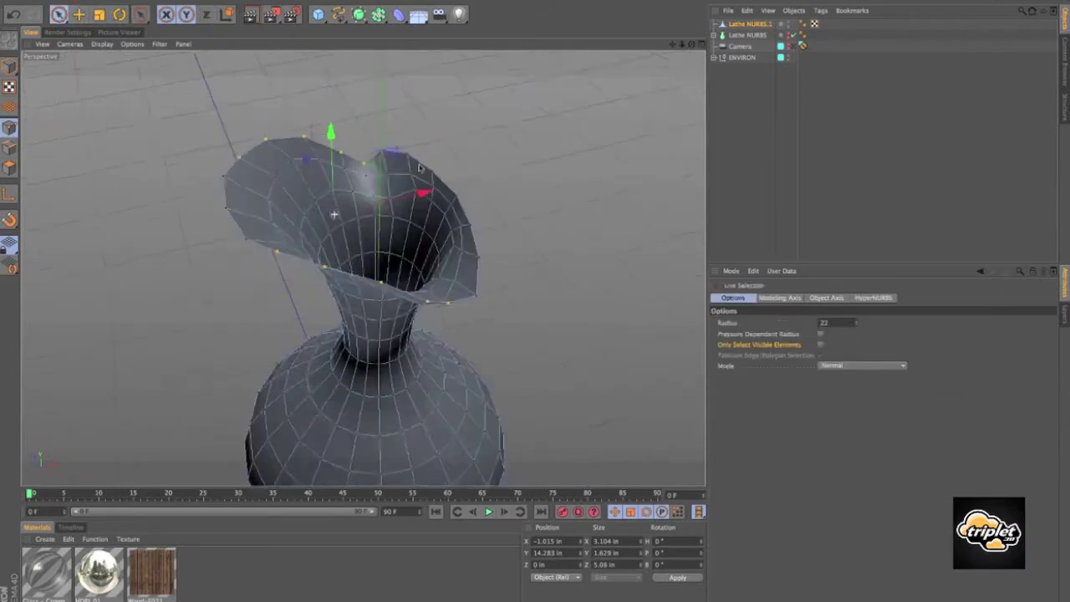
{"action": "scroll", "coordinate": [404, 162], "scroll_direction": "up", "scroll_amount": 3}
{"action": "left_click", "coordinate": [404, 163]}
{"action": "scroll", "coordinate": [488, 356], "scroll_direction": "down", "scroll_amount": 3}
{"action": "left_click", "coordinate": [537, 337], "text": "shift"}
{"action": "left_click_drag", "start_coordinate": [537, 337], "coordinate": [468, 276], "text": "alt"}
{"action": "left_click", "coordinate": [99, 16]}
{"action": "left_click_drag", "start_coordinate": [535, 151], "coordinate": [559, 203], "text": "alt"}
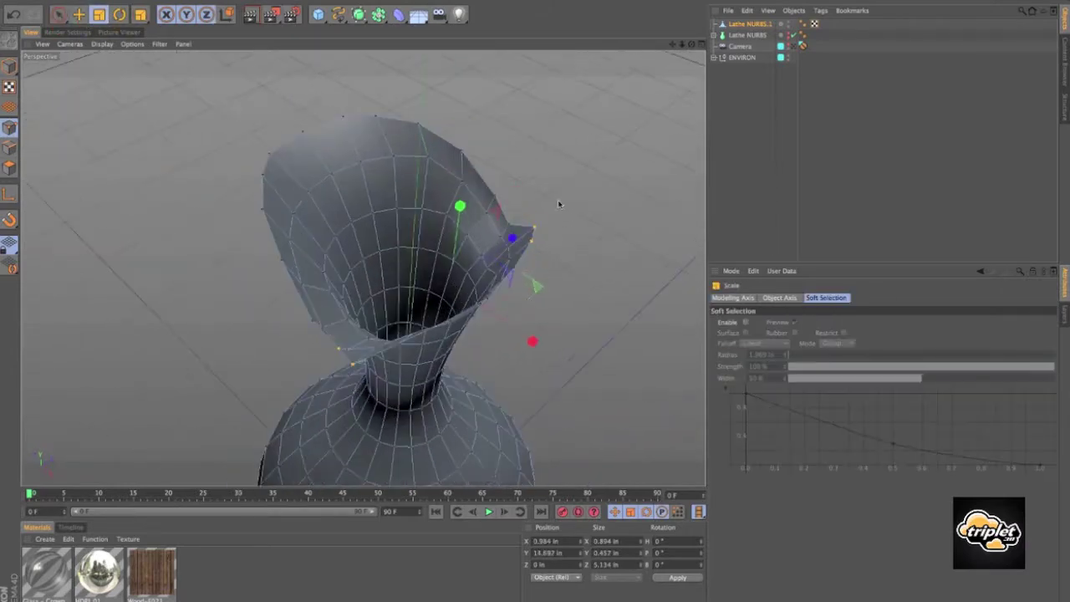
{"action": "left_click_drag", "start_coordinate": [511, 238], "coordinate": [499, 248]}
{"action": "left_click_drag", "start_coordinate": [502, 245], "coordinate": [510, 188], "text": "alt"}
{"action": "left_click_drag", "start_coordinate": [550, 300], "coordinate": [547, 300]}
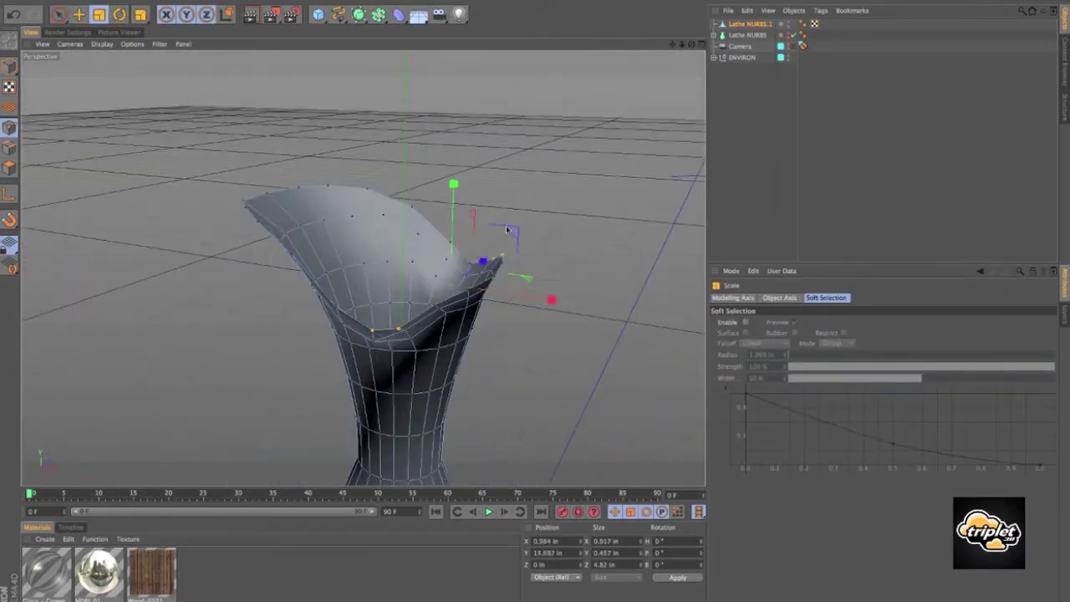
{"action": "left_click_drag", "start_coordinate": [507, 232], "coordinate": [443, 309], "text": "alt"}
Pull the spout tip points down, placing the outermost one at about X -3.45 in, Y 14.45 in
{"action": "key", "text": "space"}
{"action": "left_click", "coordinate": [415, 129]}
{"action": "left_click_drag", "start_coordinate": [415, 129], "coordinate": [466, 147], "text": "alt"}
{"action": "left_click_drag", "start_coordinate": [466, 147], "coordinate": [467, 147]}
{"action": "left_click", "coordinate": [701, 44]}
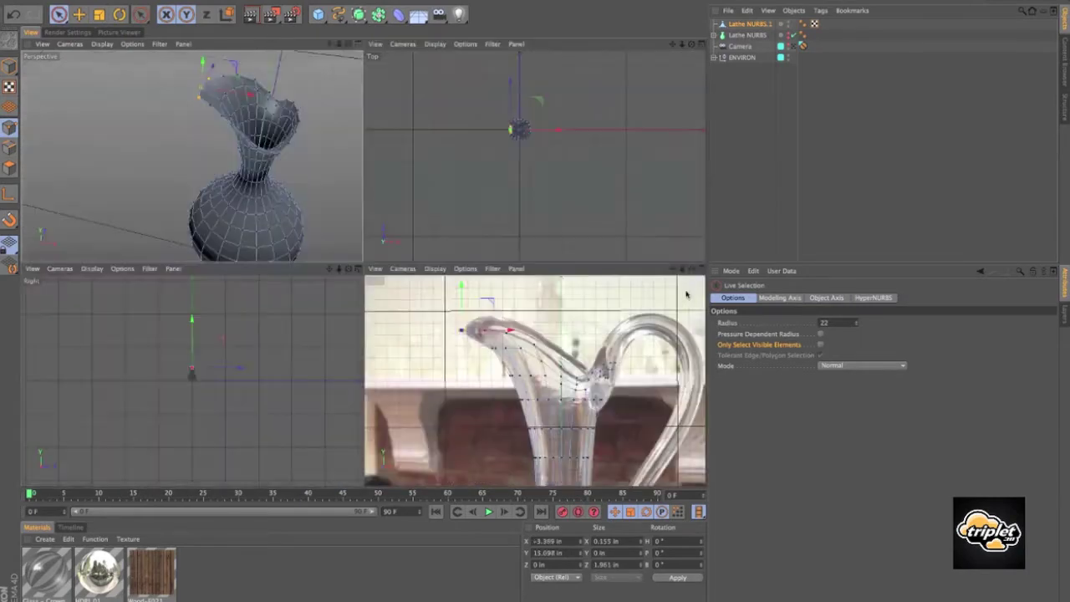
{"action": "left_click", "coordinate": [701, 269]}
{"action": "left_click", "coordinate": [700, 44]}
{"action": "left_click", "coordinate": [357, 46]}
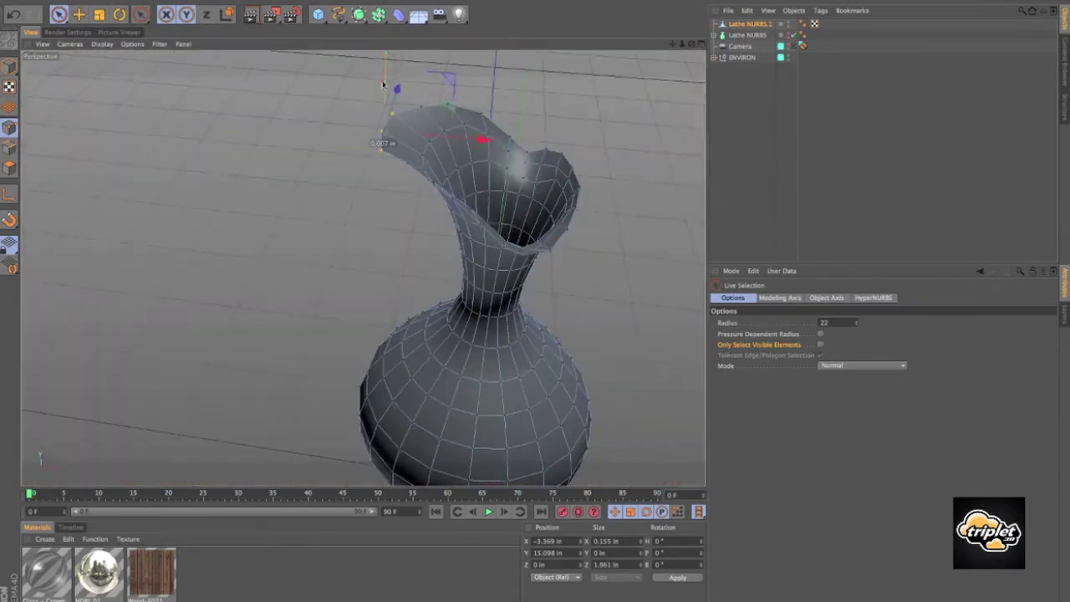
{"action": "left_click_drag", "start_coordinate": [380, 101], "coordinate": [517, 102], "text": "alt"}
Add a HyperNURBS object and make the Lathe NURBS.1 mesh its child to smooth the pitcher
{"action": "left_click", "coordinate": [756, 25]}
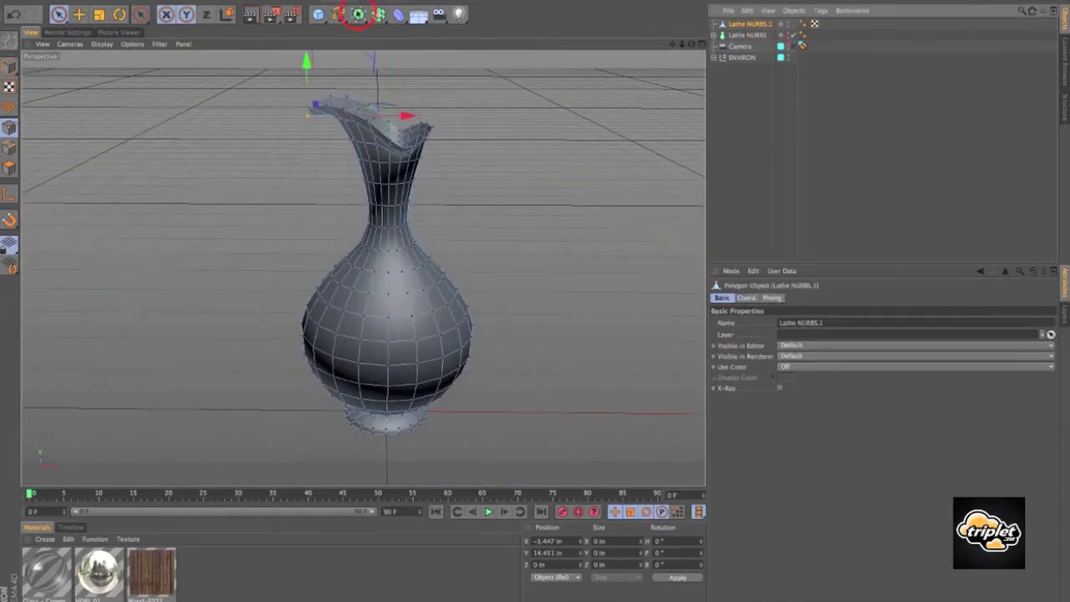
{"action": "left_click_drag", "start_coordinate": [357, 14], "coordinate": [393, 52]}
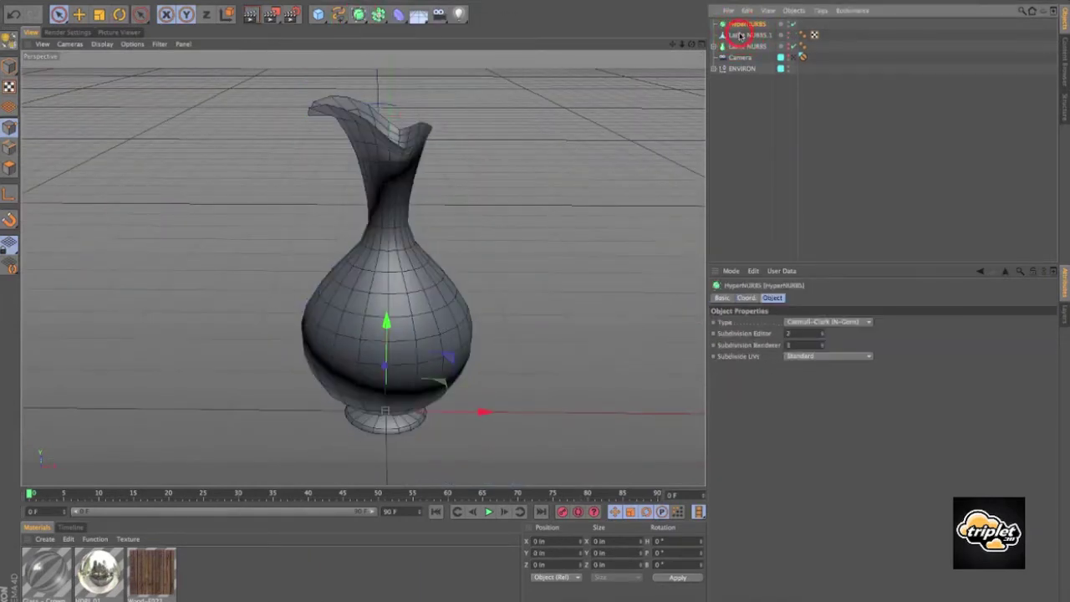
{"action": "left_click_drag", "start_coordinate": [740, 35], "coordinate": [739, 23]}
{"action": "left_click_drag", "start_coordinate": [648, 72], "coordinate": [802, 117], "text": "alt"}
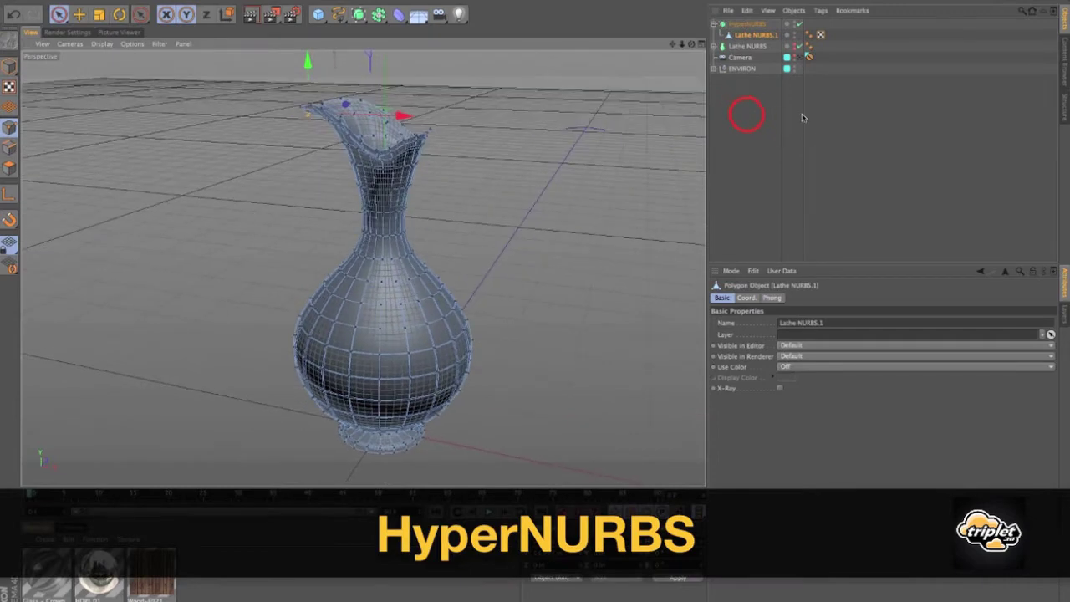
Test-render the smoothed pitcher in its scene, hide the ENVIRON objects from rendering and render the pitcher alone
{"action": "left_click", "coordinate": [746, 114]}
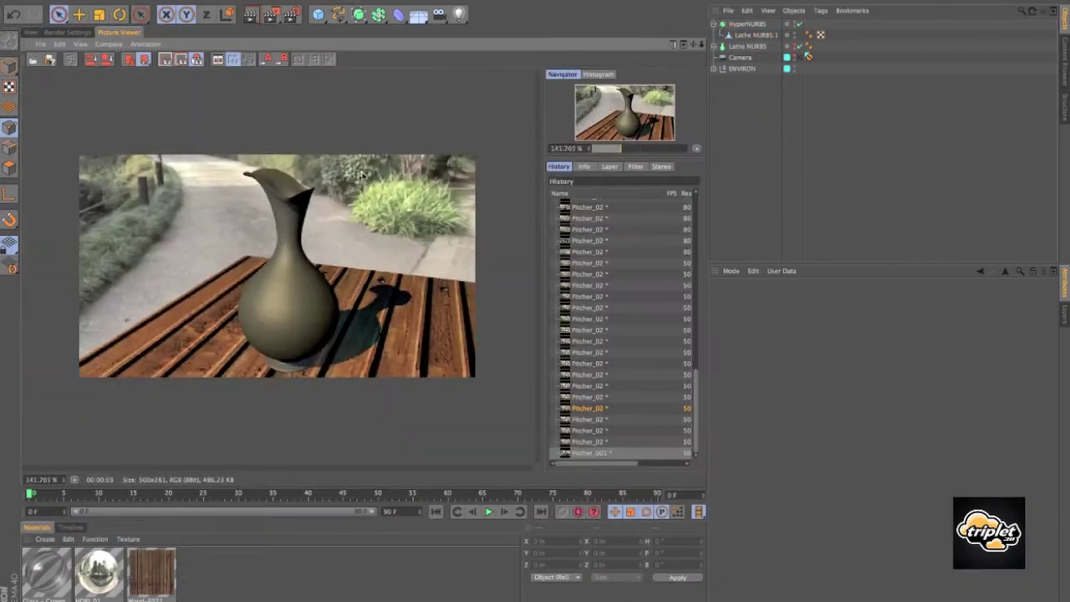
{"action": "left_click", "coordinate": [27, 31]}
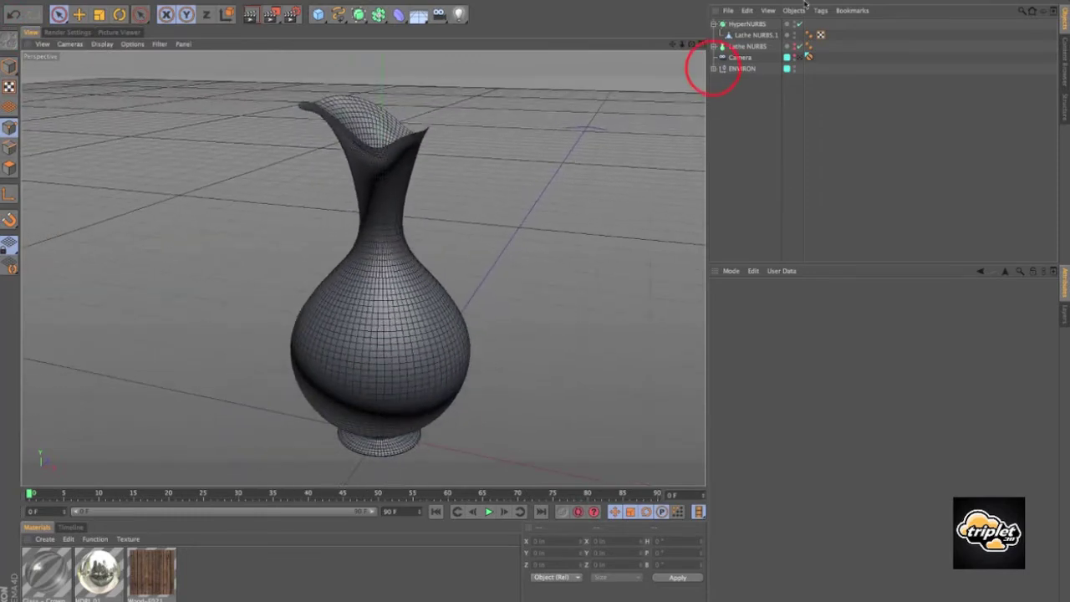
{"action": "left_click", "coordinate": [714, 69]}
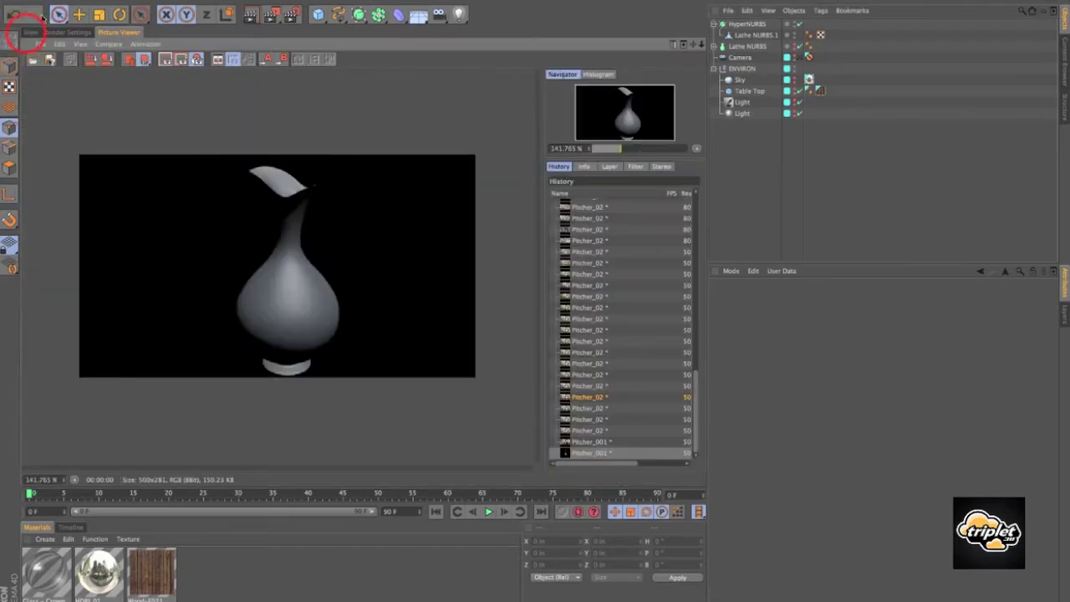
{"action": "left_click", "coordinate": [28, 32]}
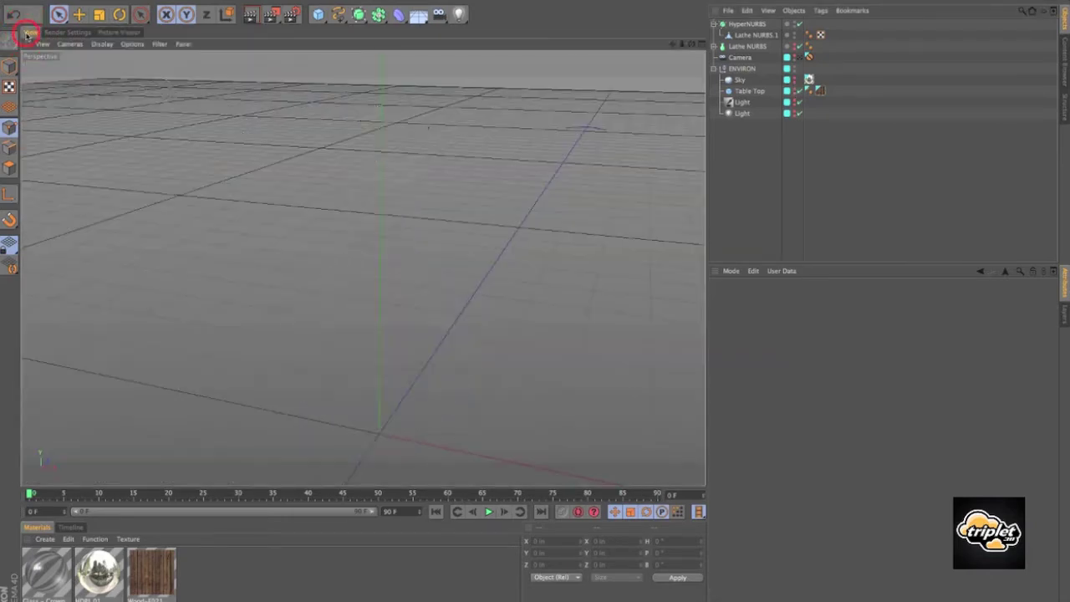
{"action": "left_click_drag", "start_coordinate": [614, 169], "coordinate": [468, 183], "text": "alt"}
{"action": "scroll", "coordinate": [472, 167], "scroll_direction": "up", "scroll_amount": 5}
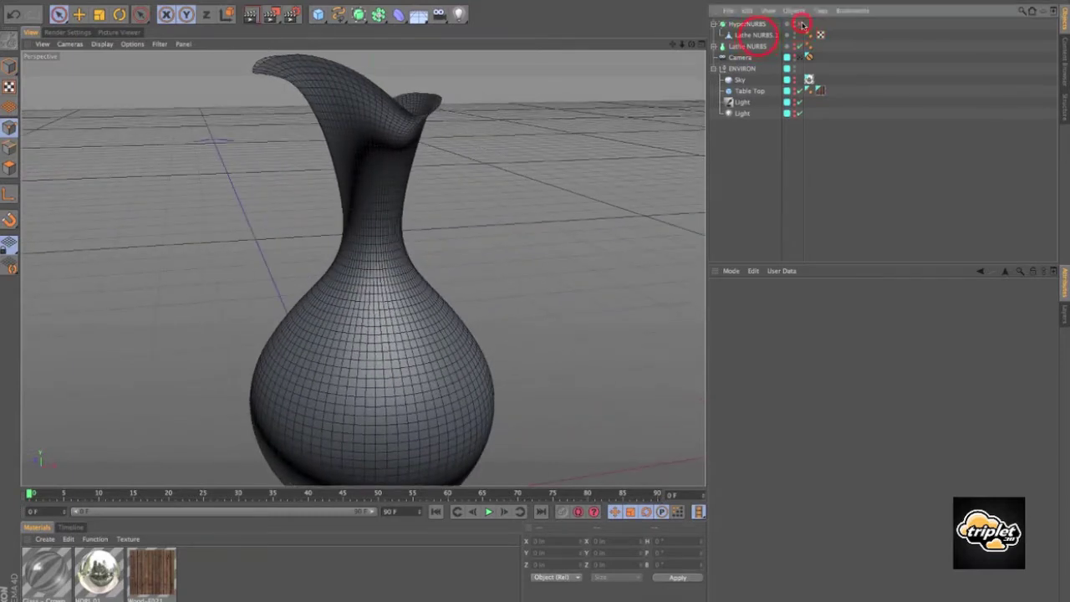
Disable the HyperNURBS smoothing and select the Lathe NURBS.1 mesh for point editing over the reference photo
{"action": "left_click", "coordinate": [755, 35]}
{"action": "left_click_drag", "start_coordinate": [515, 141], "coordinate": [485, 132], "text": "alt"}
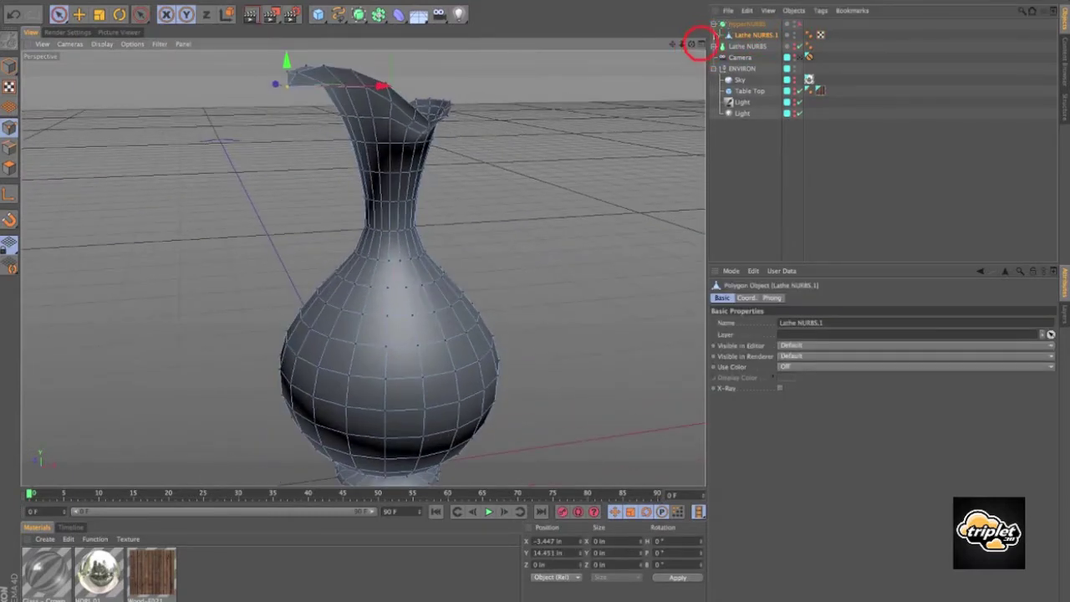
{"action": "left_click", "coordinate": [700, 43]}
{"action": "left_click", "coordinate": [696, 267]}
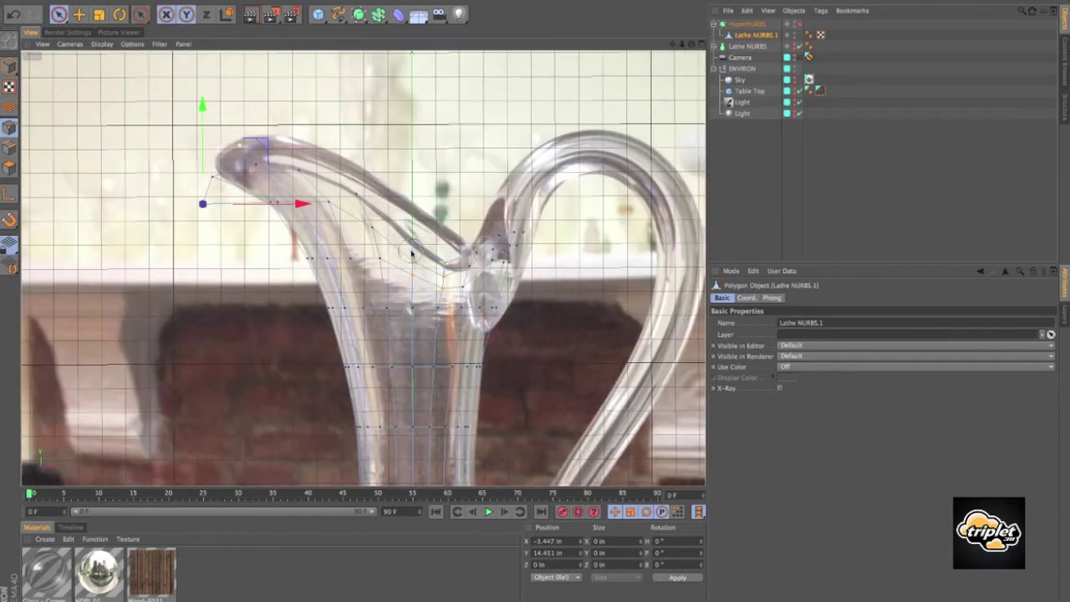
Select the upper two rows of points around the lip's dip and scale them inward along Z to about 4.73 in
{"action": "left_click_drag", "start_coordinate": [411, 253], "coordinate": [412, 249]}
{"action": "left_click", "coordinate": [700, 44]}
{"action": "left_click", "coordinate": [358, 43]}
{"action": "left_click", "coordinate": [98, 15]}
{"action": "left_click_drag", "start_coordinate": [418, 167], "coordinate": [568, 145], "text": "alt"}
{"action": "left_click", "coordinate": [700, 43]}
{"action": "left_click", "coordinate": [700, 268]}
{"action": "left_click", "coordinate": [59, 14]}
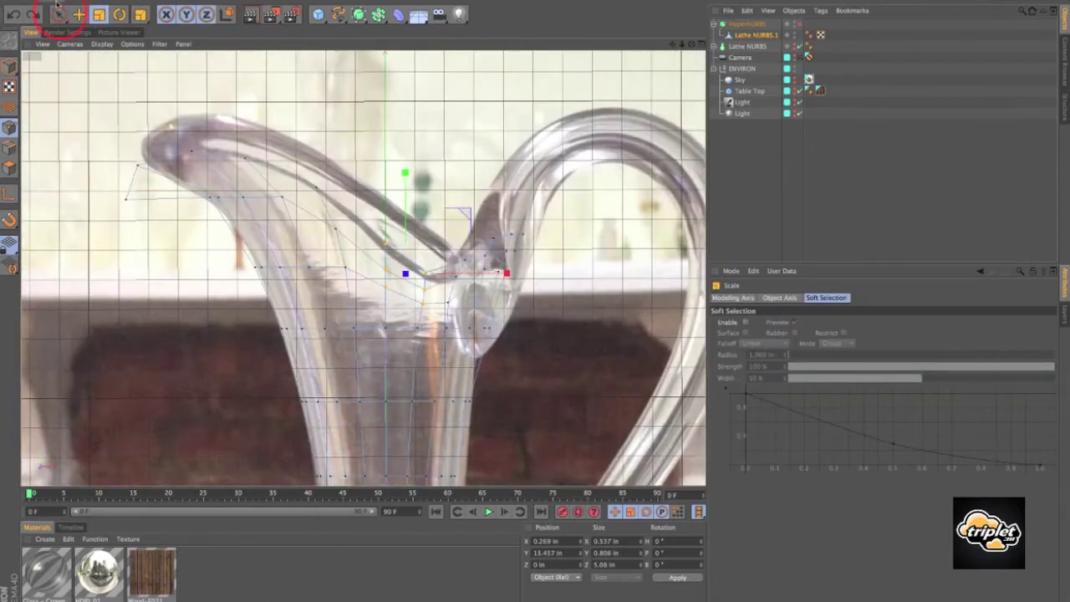
{"action": "left_click_drag", "start_coordinate": [464, 267], "coordinate": [449, 301], "text": "shift"}
{"action": "left_click", "coordinate": [699, 44]}
{"action": "left_click", "coordinate": [358, 44]}
{"action": "left_click", "coordinate": [99, 15]}
{"action": "left_click_drag", "start_coordinate": [420, 167], "coordinate": [413, 171]}
{"action": "left_click_drag", "start_coordinate": [468, 191], "coordinate": [530, 192], "text": "alt"}
Re-enable the HyperNURBS smoothing, deselect the mesh and inspect the smoothed rim from above
{"action": "right_click", "coordinate": [540, 183]}
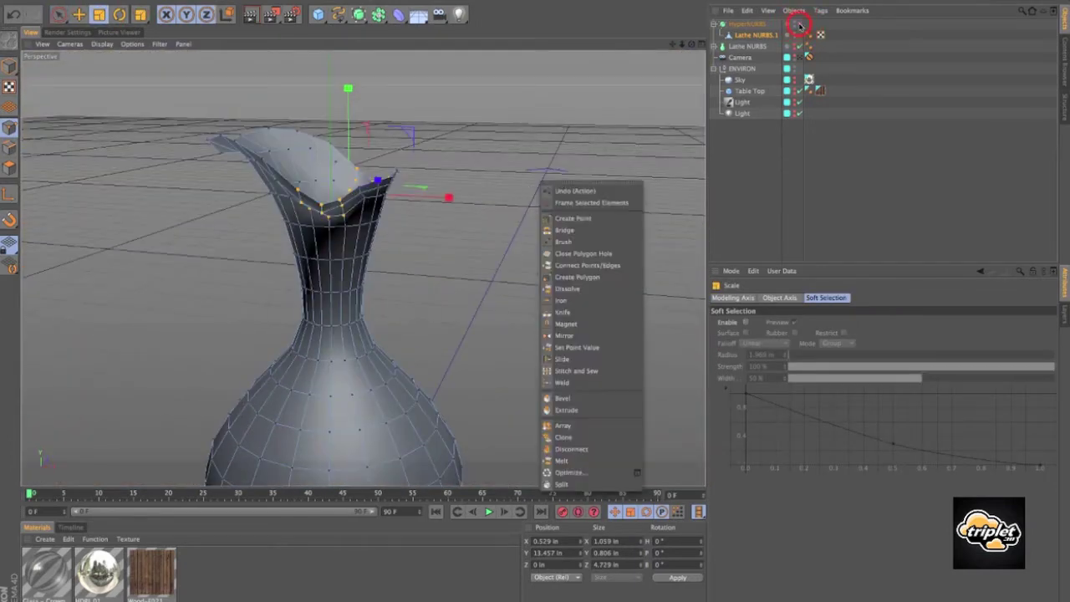
{"action": "left_click", "coordinate": [800, 25]}
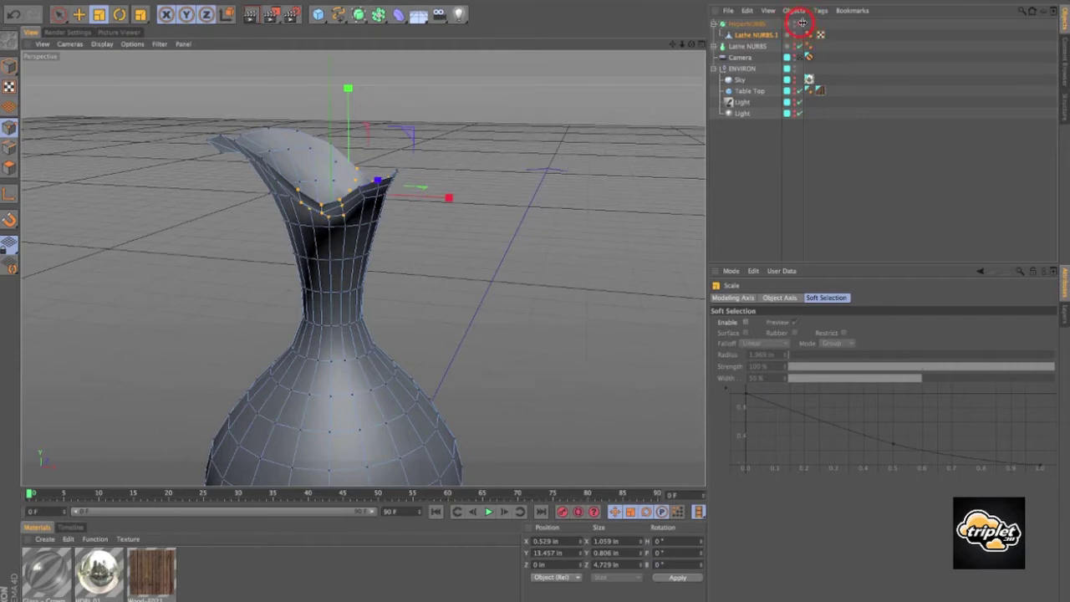
{"action": "right_click_drag", "start_coordinate": [546, 149], "coordinate": [530, 149], "text": "alt"}
{"action": "left_click", "coordinate": [742, 156]}
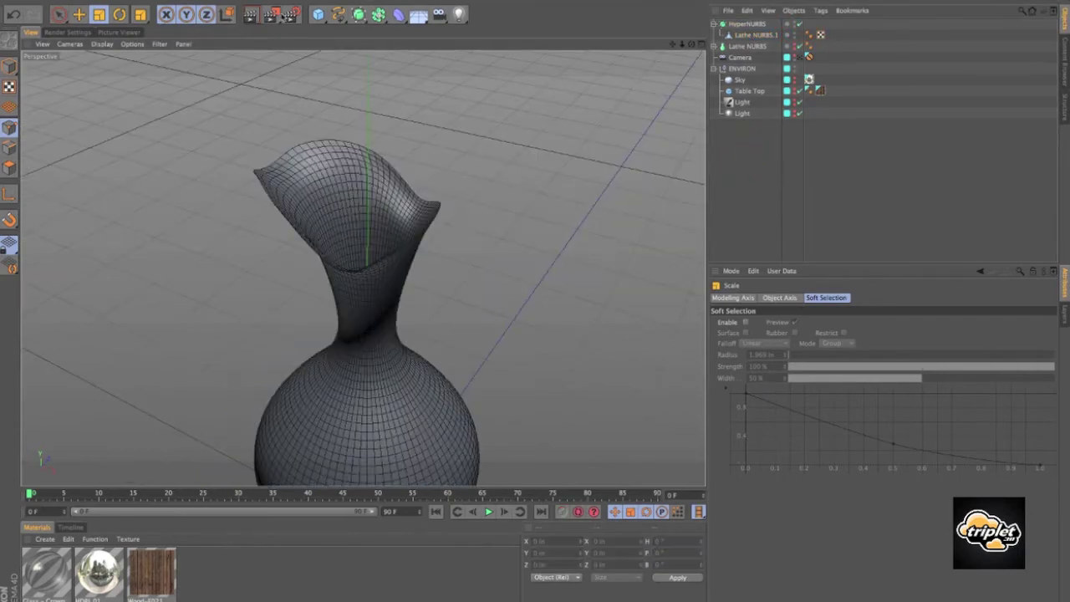
Render the smoothed pitcher on its own and inspect its shape from around the body
{"action": "left_click", "coordinate": [272, 14]}
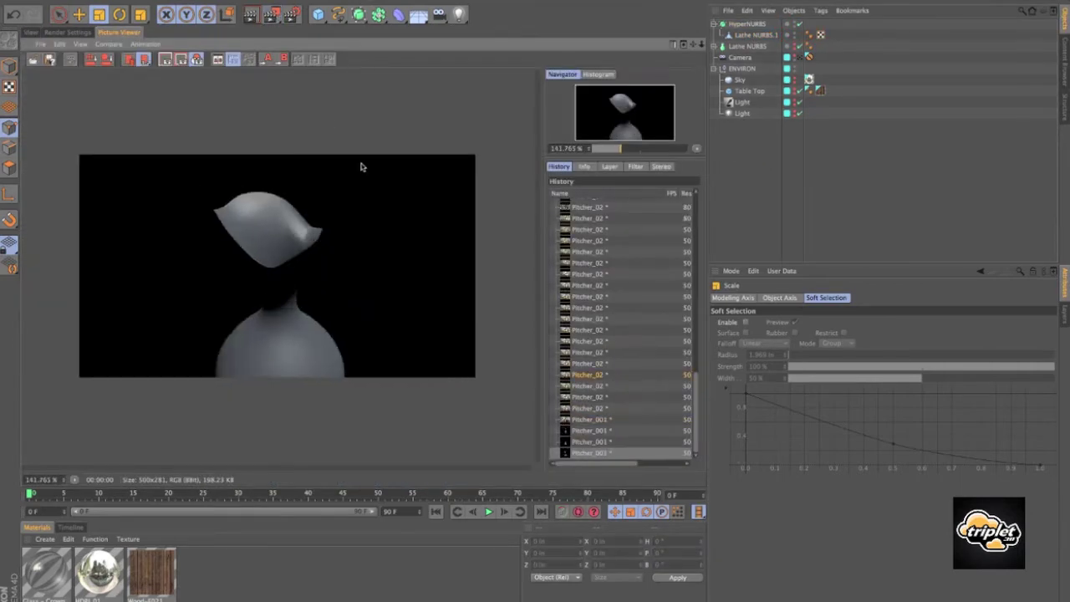
{"action": "left_click", "coordinate": [33, 33]}
{"action": "right_click_drag", "start_coordinate": [392, 149], "coordinate": [471, 162], "text": "alt"}
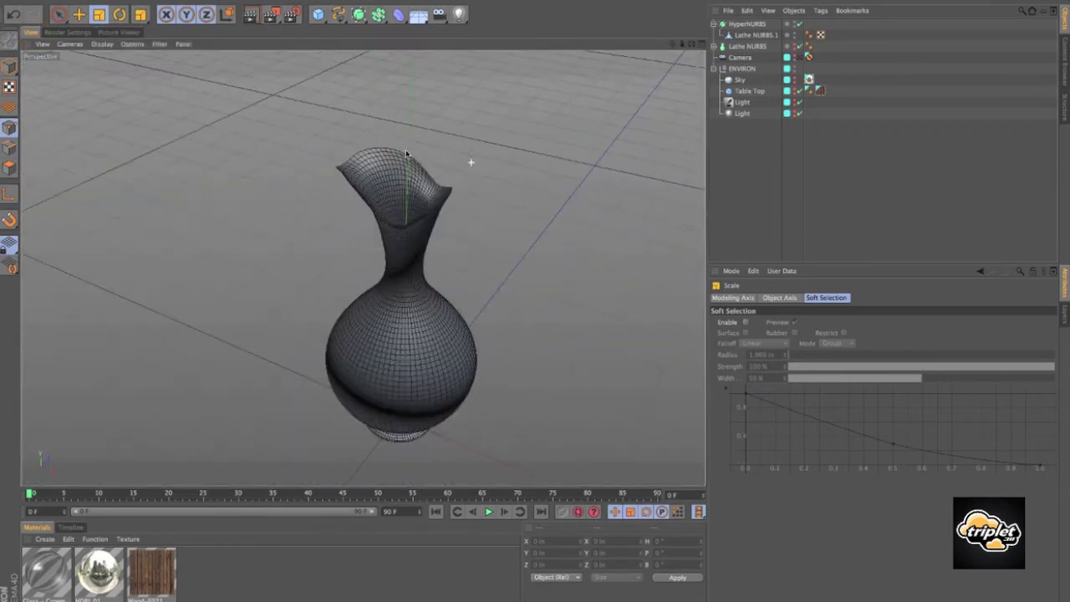
{"action": "left_click_drag", "start_coordinate": [472, 163], "coordinate": [518, 168], "text": "alt"}
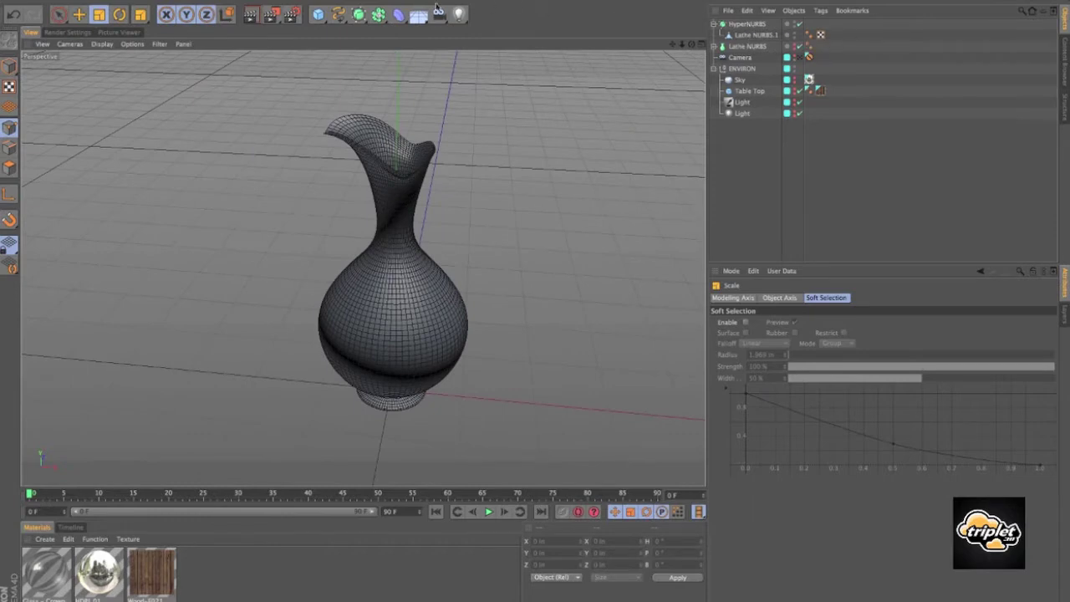
Add an Explosion FX deformer and make it a child of the Lathe NURBS.1 mesh inside the HyperNURBS
{"action": "left_click", "coordinate": [399, 17]}
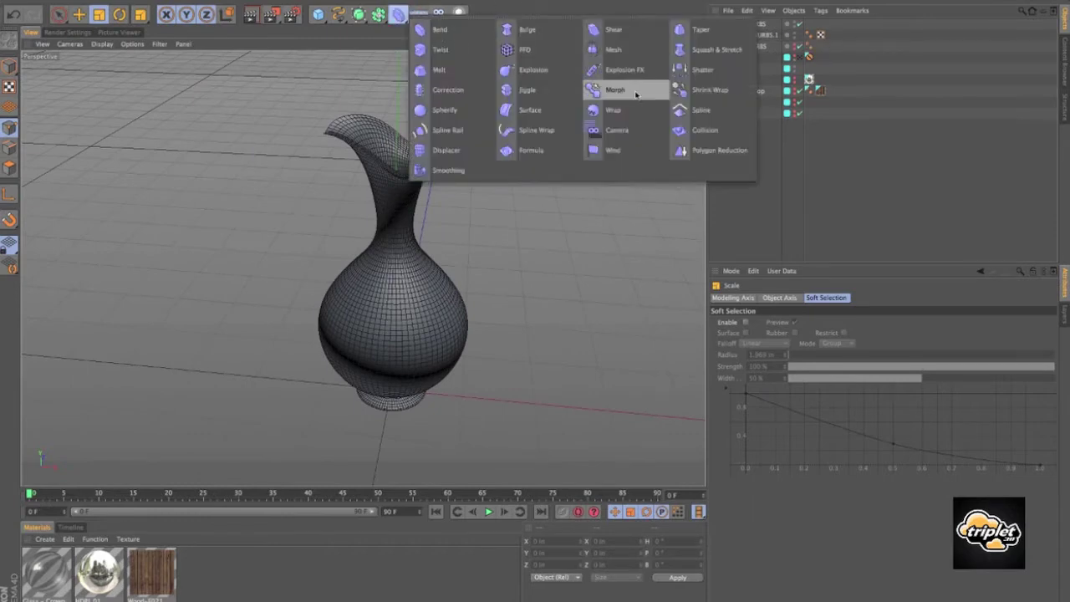
{"action": "left_click", "coordinate": [622, 74]}
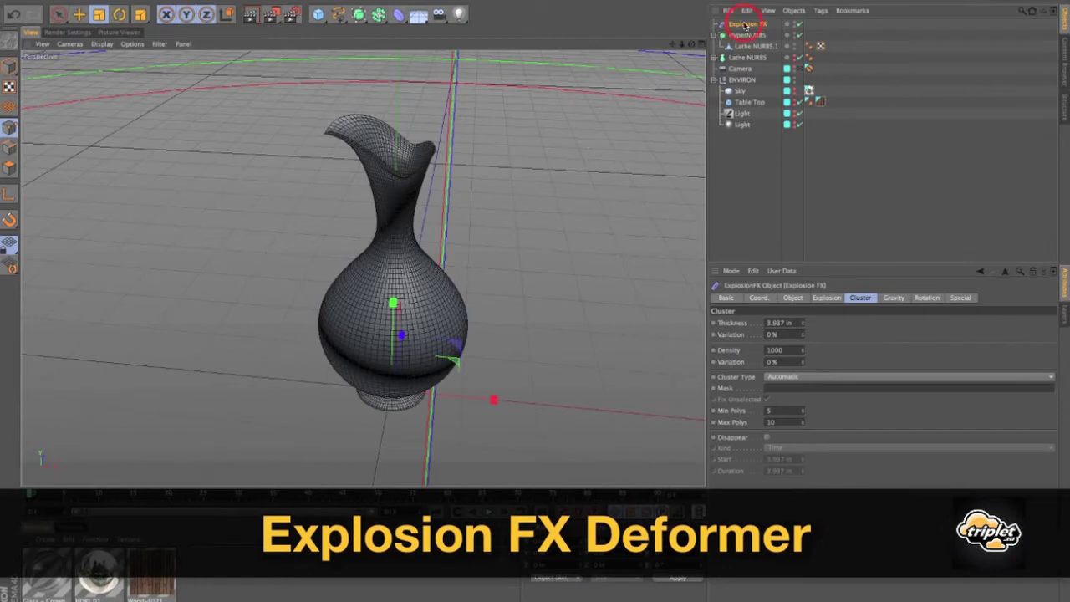
{"action": "mouse_move", "coordinate": [745, 26]}
{"action": "left_mouse_down"}
{"action": "mouse_move", "coordinate": [753, 52]}
{"action": "mouse_move", "coordinate": [759, 37]}
{"action": "left_mouse_up"}
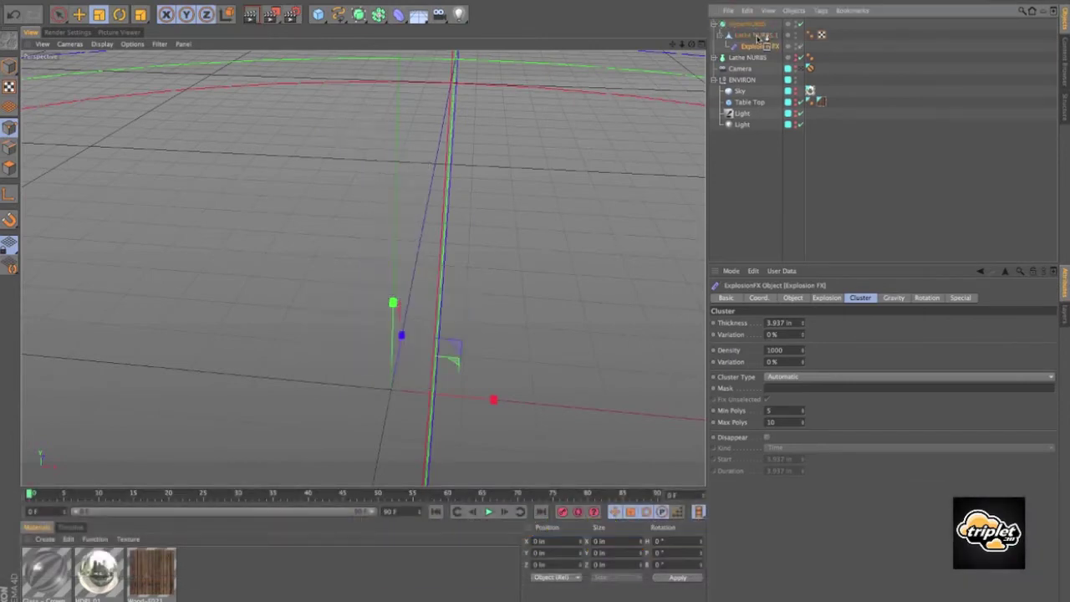
{"action": "left_click", "coordinate": [755, 36]}
{"action": "right_click_drag", "start_coordinate": [497, 215], "coordinate": [451, 180], "text": "alt"}
{"action": "left_click_drag", "start_coordinate": [452, 181], "coordinate": [468, 179], "text": "alt"}
{"action": "left_click", "coordinate": [741, 172]}
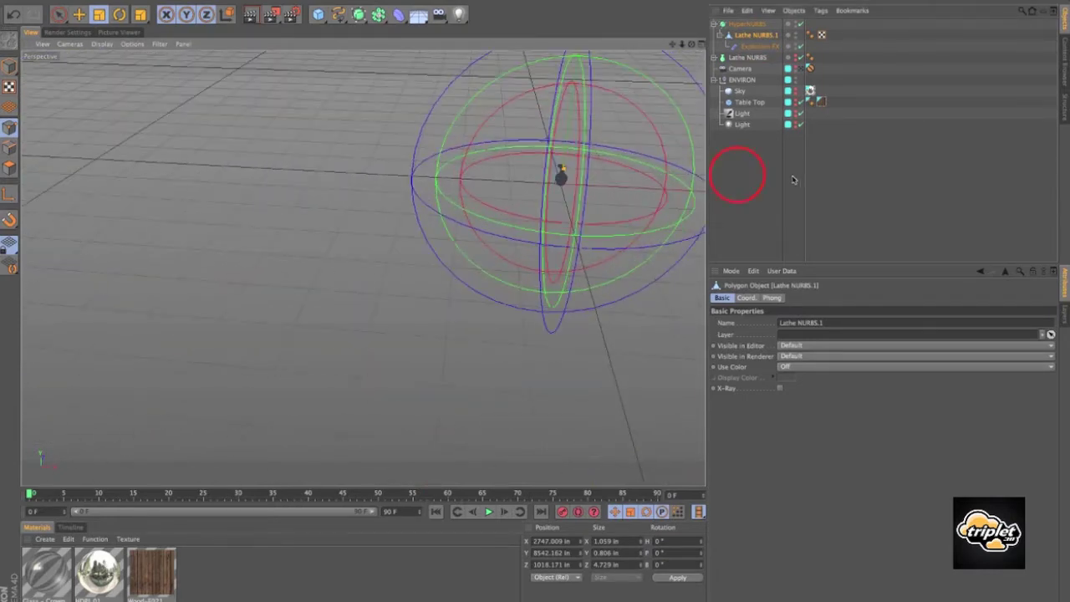
Set the Explosion FX deformer's time to 0% so the mesh stays in one piece
{"action": "left_click", "coordinate": [750, 47]}
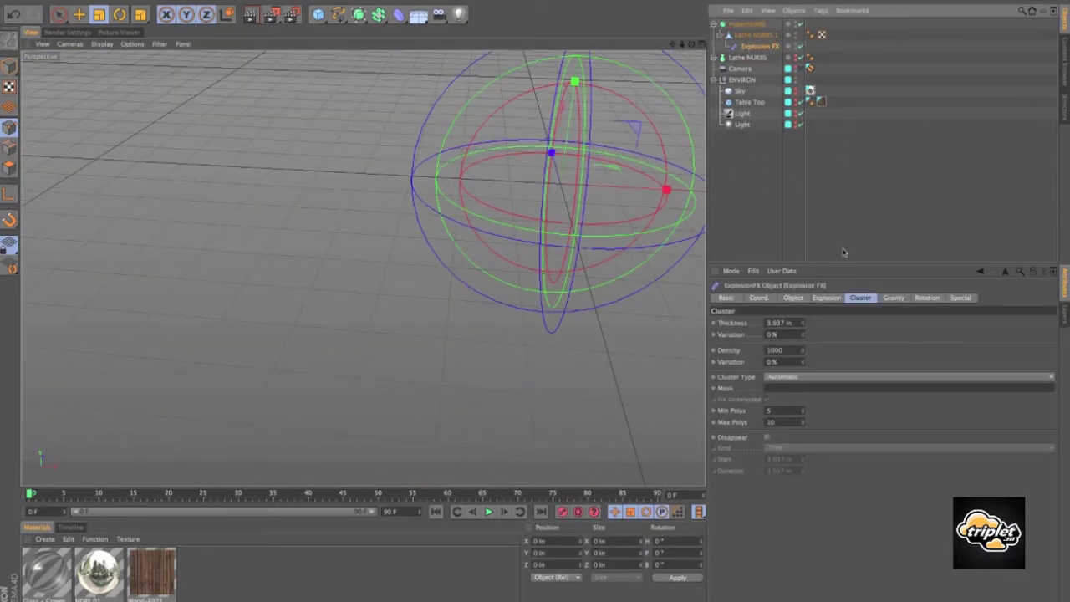
{"action": "left_click", "coordinate": [792, 299]}
{"action": "left_click_drag", "start_coordinate": [775, 325], "coordinate": [685, 233]}
{"action": "right_click_drag", "start_coordinate": [554, 124], "coordinate": [602, 125], "text": "alt"}
{"action": "middle_click_drag", "start_coordinate": [387, 285], "coordinate": [243, 261], "text": "alt"}
{"action": "right_click_drag", "start_coordinate": [397, 150], "coordinate": [352, 181], "text": "alt"}
{"action": "left_click_drag", "start_coordinate": [352, 181], "coordinate": [432, 186], "text": "alt"}
{"action": "right_click_drag", "start_coordinate": [433, 187], "coordinate": [428, 158], "text": "alt"}
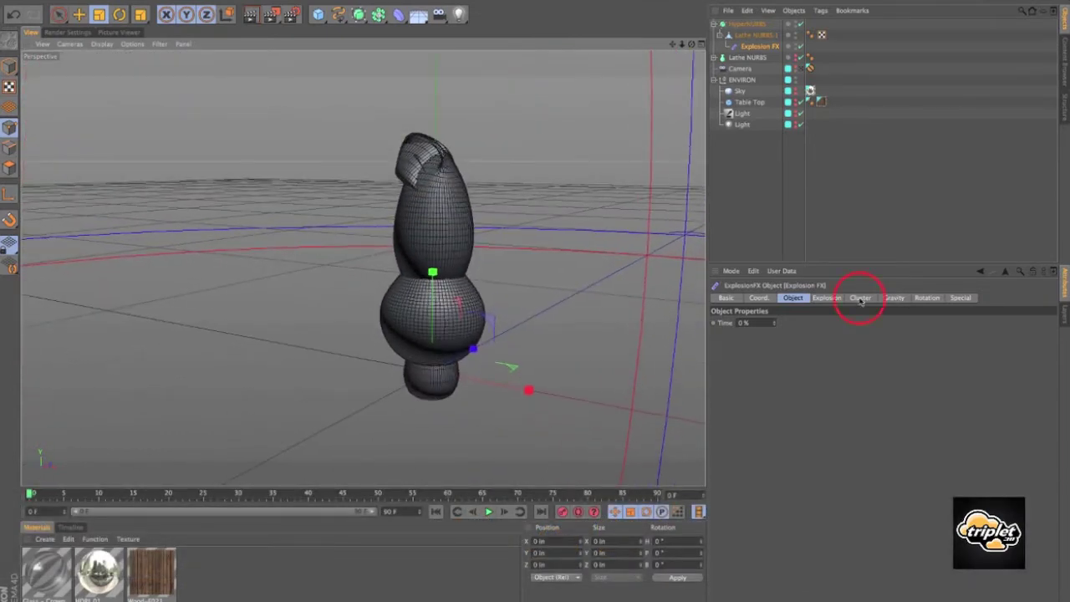
Set the Explosion FX cluster thickness to 0.25 in and inspect the pitcher's walls around the rim
{"action": "left_click", "coordinate": [861, 298]}
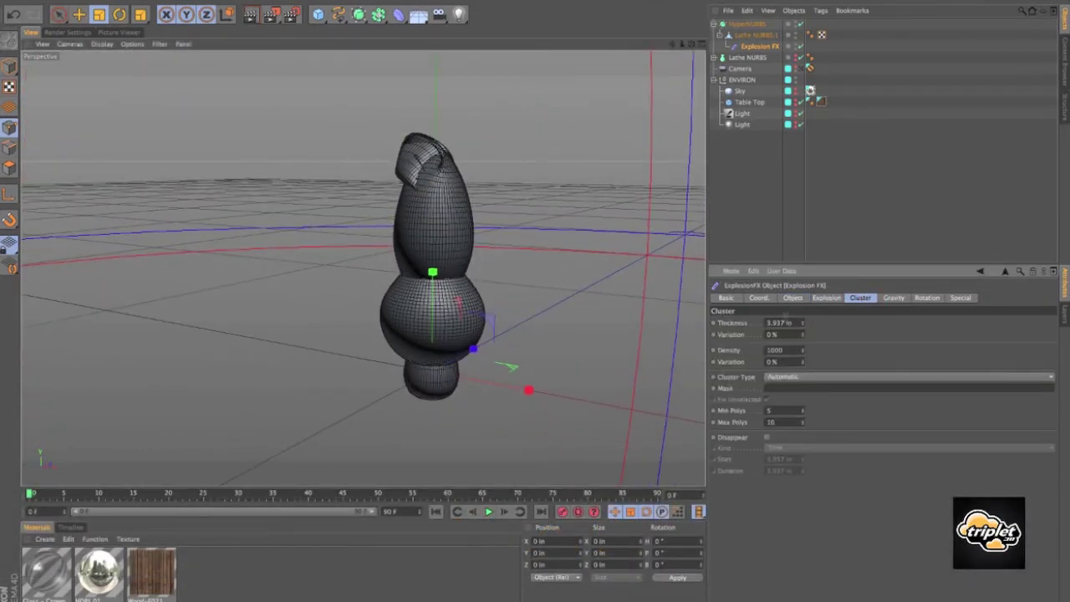
{"action": "left_click_drag", "start_coordinate": [794, 323], "coordinate": [735, 314]}
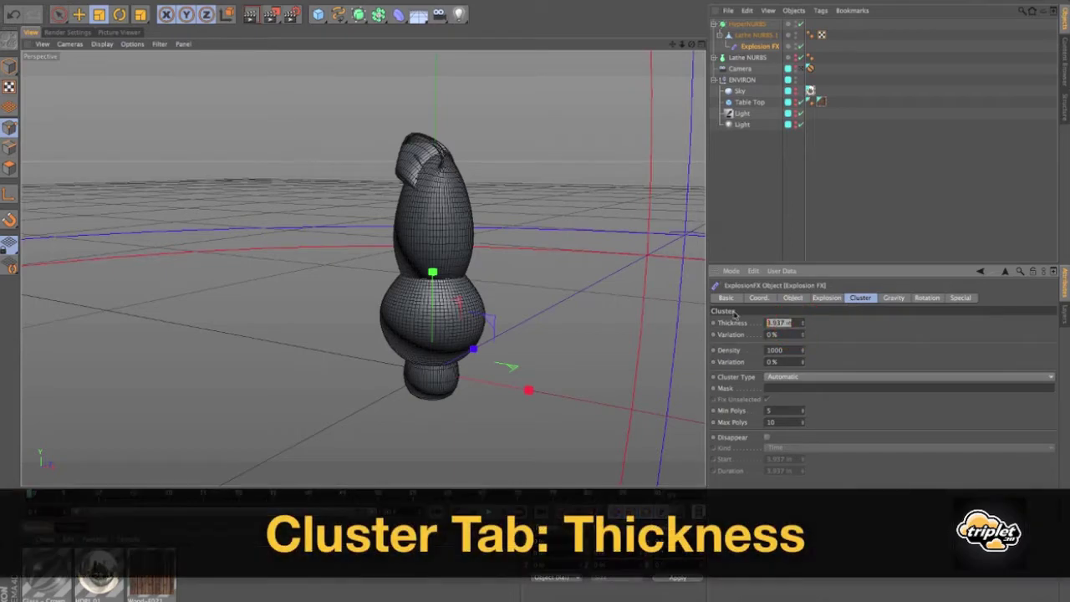
{"action": "key", "text": "Tab"}
{"action": "scroll", "coordinate": [415, 175], "scroll_direction": "up", "scroll_amount": 5}
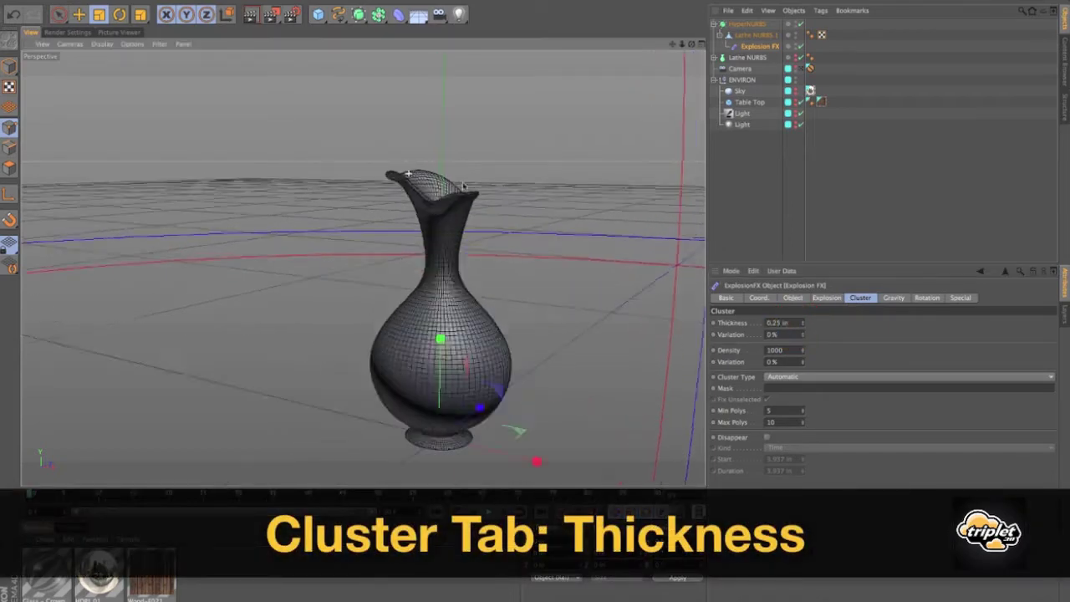
{"action": "left_click_drag", "start_coordinate": [558, 182], "coordinate": [473, 172], "text": "alt"}
{"action": "right_click_drag", "start_coordinate": [475, 172], "coordinate": [317, 139], "text": "alt"}
{"action": "scroll", "coordinate": [479, 159], "scroll_direction": "up", "scroll_amount": 3}
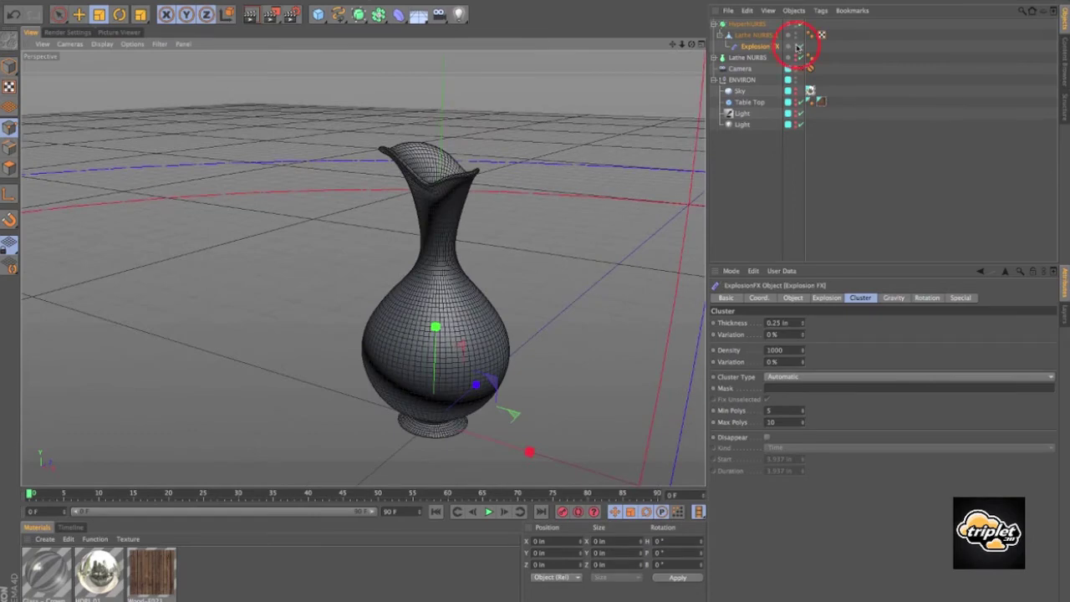
Toggle the Explosion FX deformer to compare the wall thickness and rename the HyperNURBS object as Pitcher
{"action": "left_click", "coordinate": [797, 46]}
{"action": "left_click", "coordinate": [759, 162]}
{"action": "right_click_drag", "start_coordinate": [488, 206], "coordinate": [456, 204], "text": "alt"}
{"action": "left_click_drag", "start_coordinate": [460, 206], "coordinate": [547, 203], "text": "alt"}
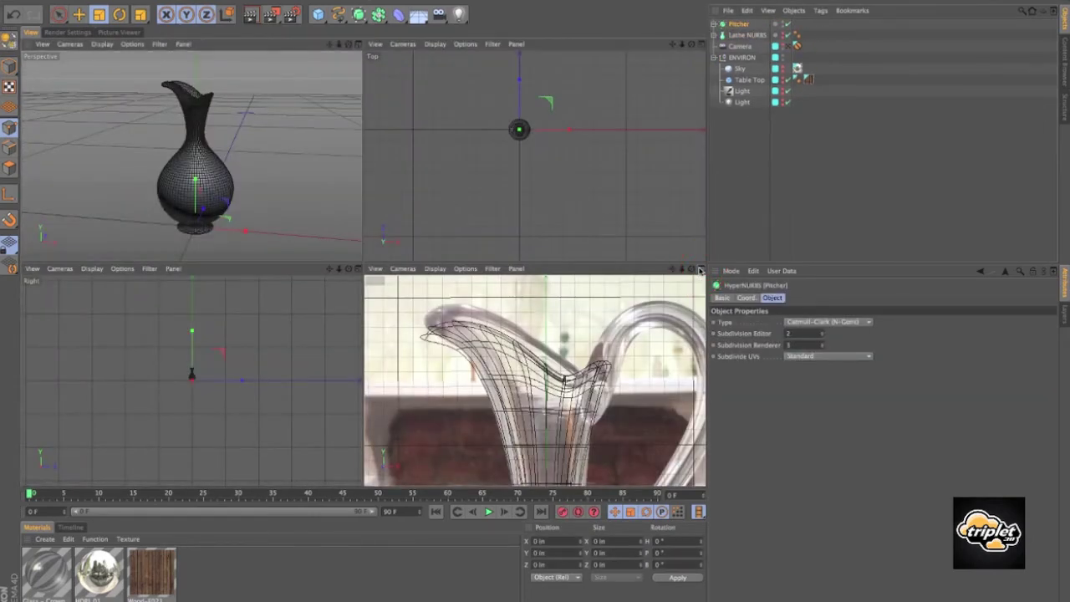
Trace the pitcher's handle over the reference photo with a Bezier spline from the rim down to the curl at the body
{"action": "left_click", "coordinate": [699, 269]}
{"action": "scroll", "coordinate": [466, 242], "scroll_direction": "down", "scroll_amount": 5}
{"action": "middle_click_drag", "start_coordinate": [466, 244], "coordinate": [337, 183], "text": "alt"}
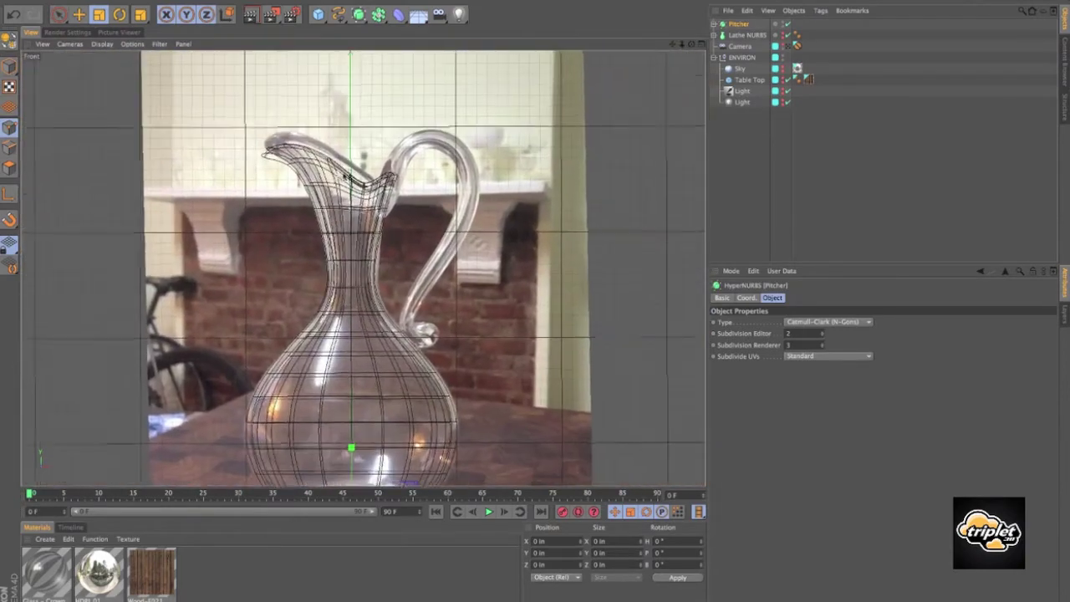
{"action": "scroll", "coordinate": [337, 183], "scroll_direction": "up", "scroll_amount": 2}
{"action": "left_click_drag", "start_coordinate": [341, 14], "coordinate": [442, 29]}
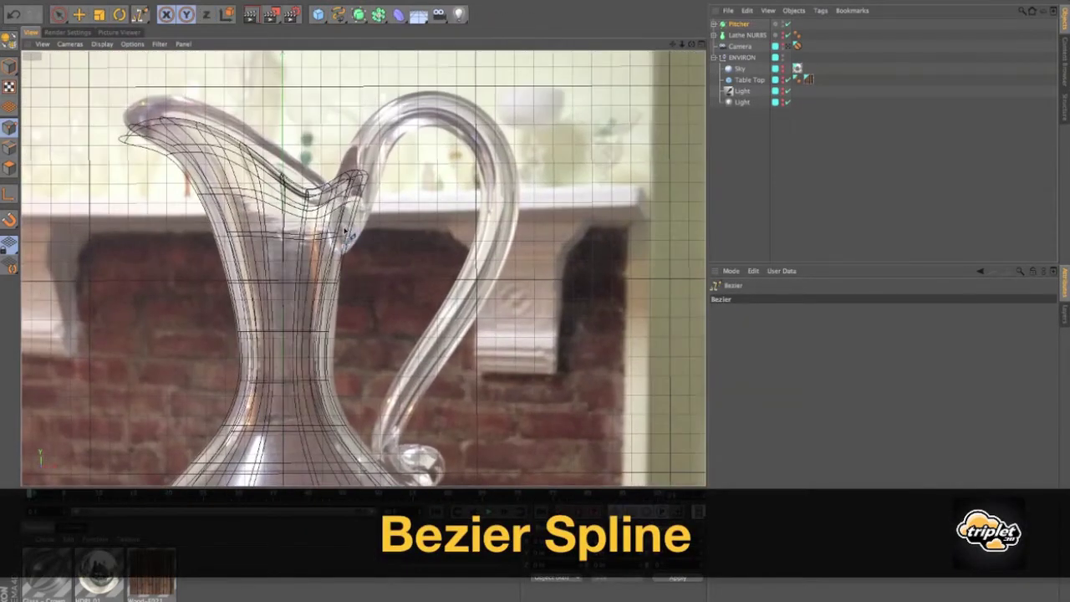
{"action": "left_click", "coordinate": [369, 151]}
{"action": "left_click", "coordinate": [455, 117]}
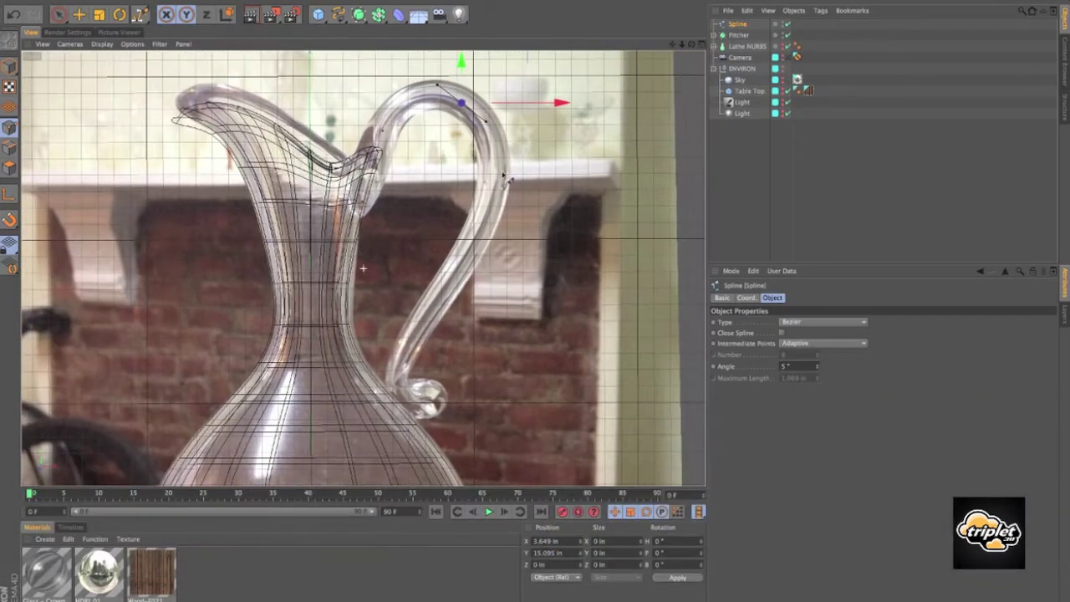
{"action": "left_click_drag", "start_coordinate": [477, 238], "coordinate": [465, 272]}
{"action": "scroll", "coordinate": [408, 360], "scroll_direction": "up", "scroll_amount": 5}
{"action": "left_click_drag", "start_coordinate": [334, 318], "coordinate": [368, 350]}
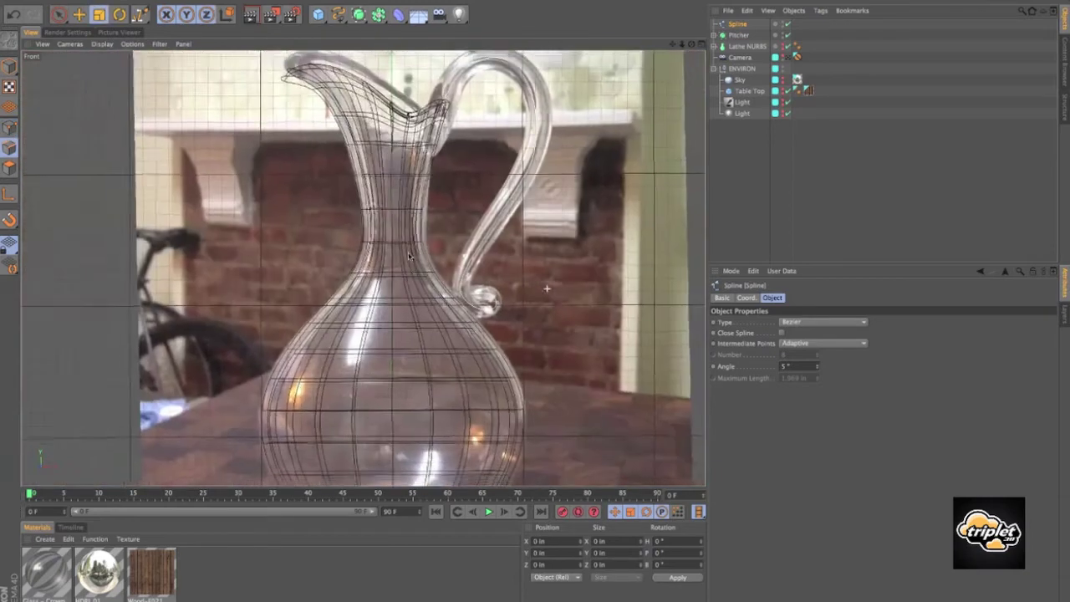
{"action": "scroll", "coordinate": [483, 176], "scroll_direction": "up", "scroll_amount": 3}
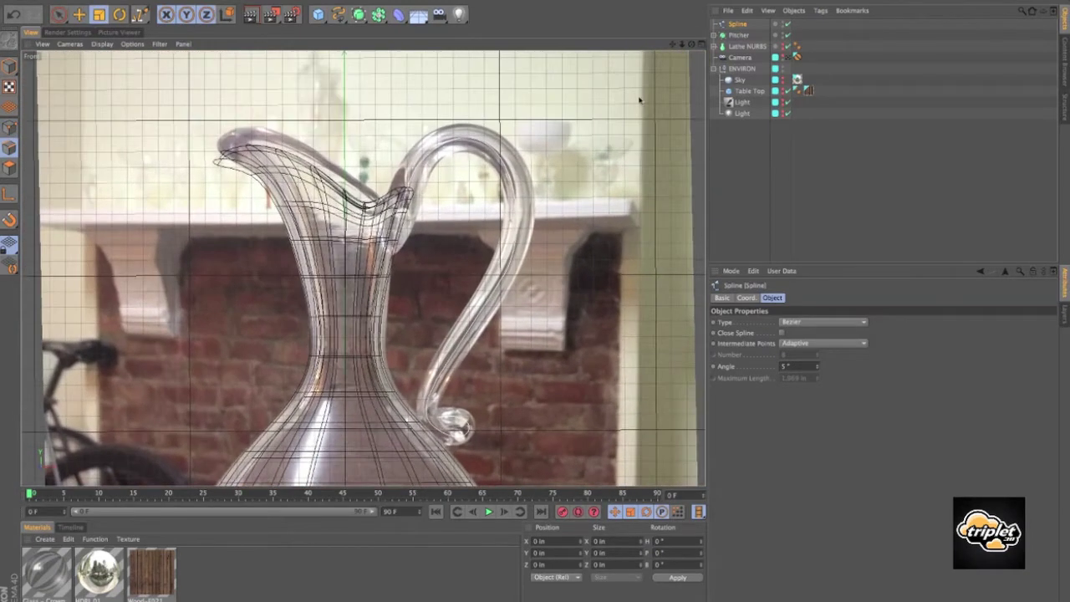
Add a Circle spline with a radius of 1 in as the handle's cross-section
{"action": "left_click", "coordinate": [701, 43]}
{"action": "left_click", "coordinate": [359, 42]}
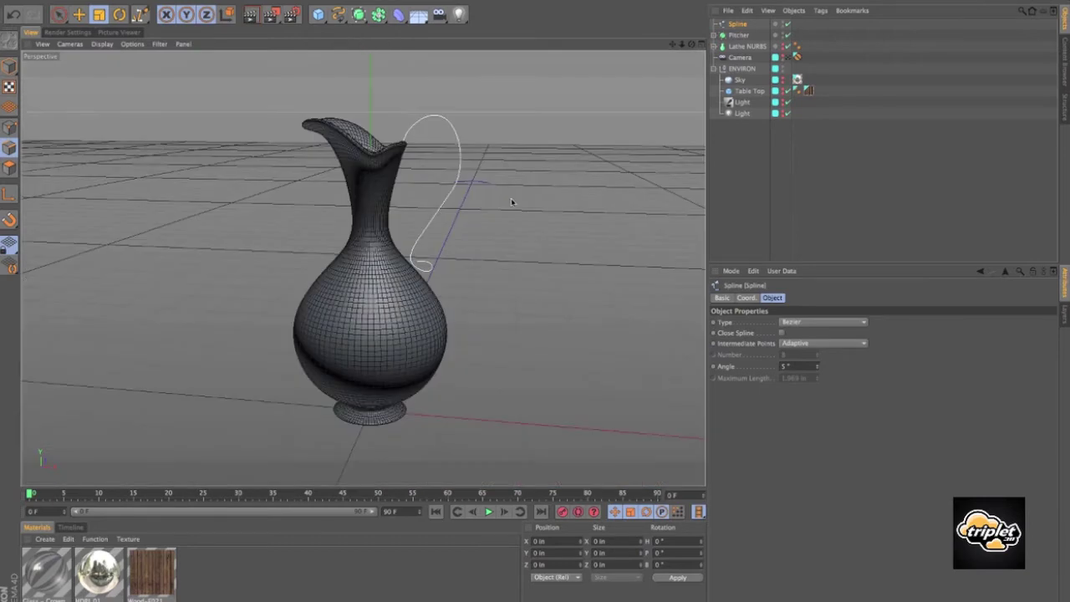
{"action": "left_click_drag", "start_coordinate": [511, 201], "coordinate": [486, 193], "text": "alt"}
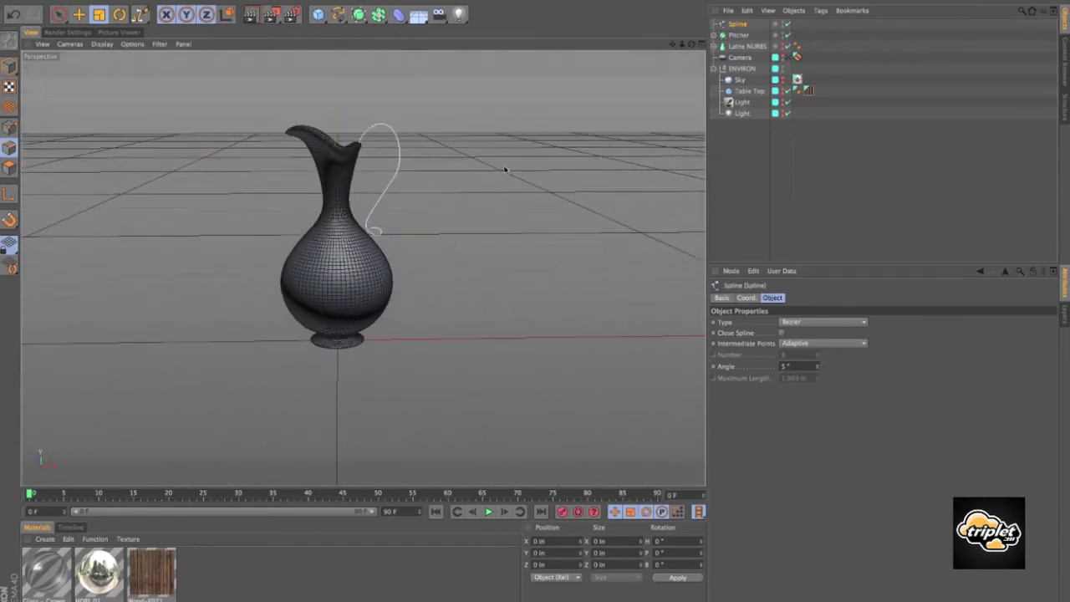
{"action": "left_click", "coordinate": [329, 15]}
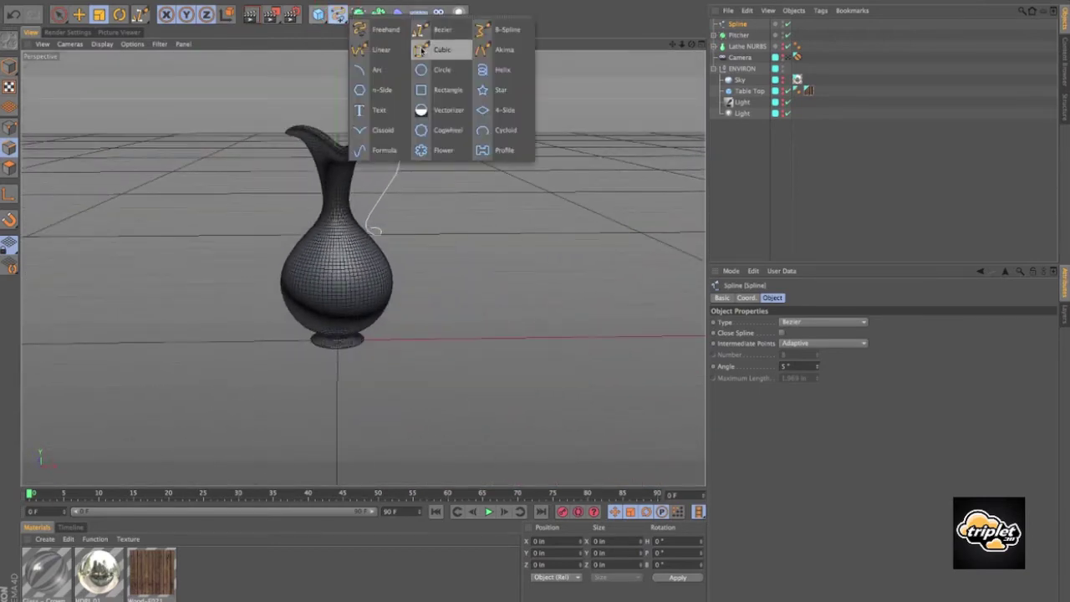
{"action": "left_click", "coordinate": [438, 49]}
{"action": "right_click_drag", "start_coordinate": [429, 289], "coordinate": [100, 234], "text": "alt"}
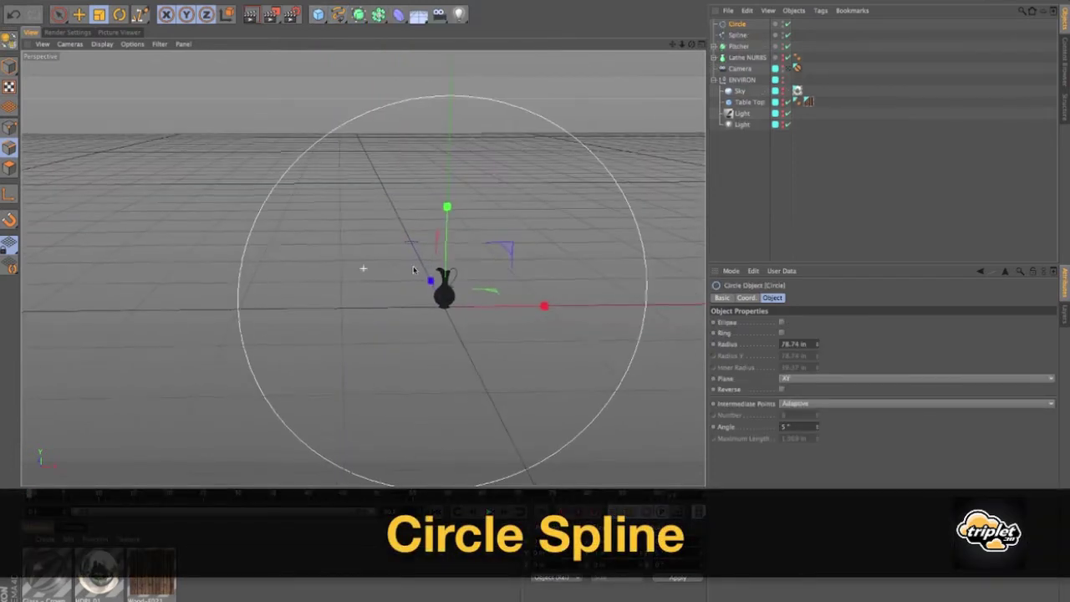
{"action": "middle_click_drag", "start_coordinate": [363, 268], "coordinate": [303, 231], "text": "alt"}
{"action": "left_click", "coordinate": [809, 344]}
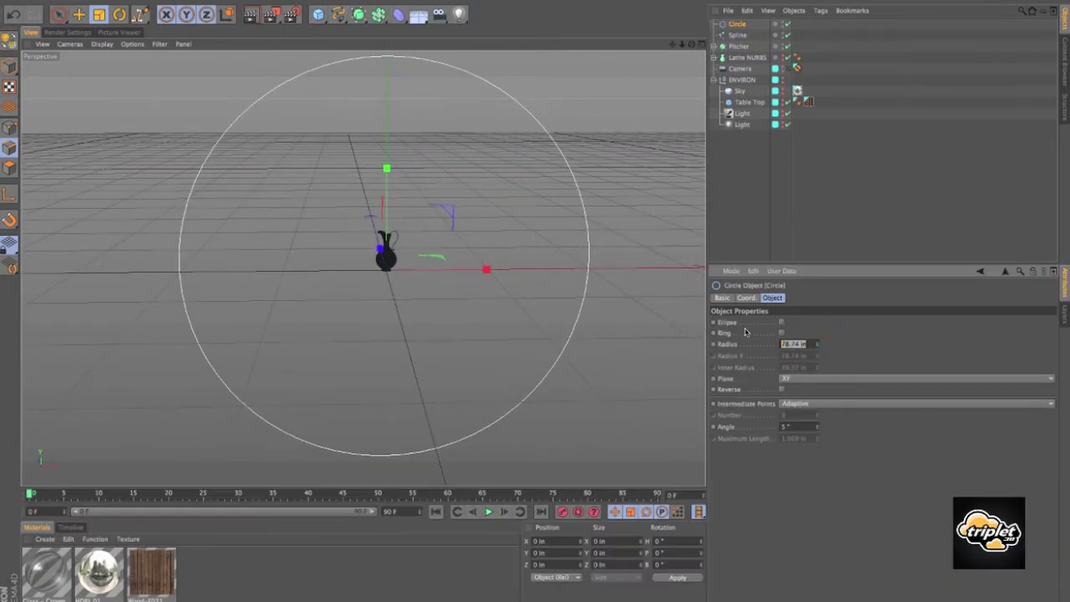
{"action": "key", "text": "Return"}
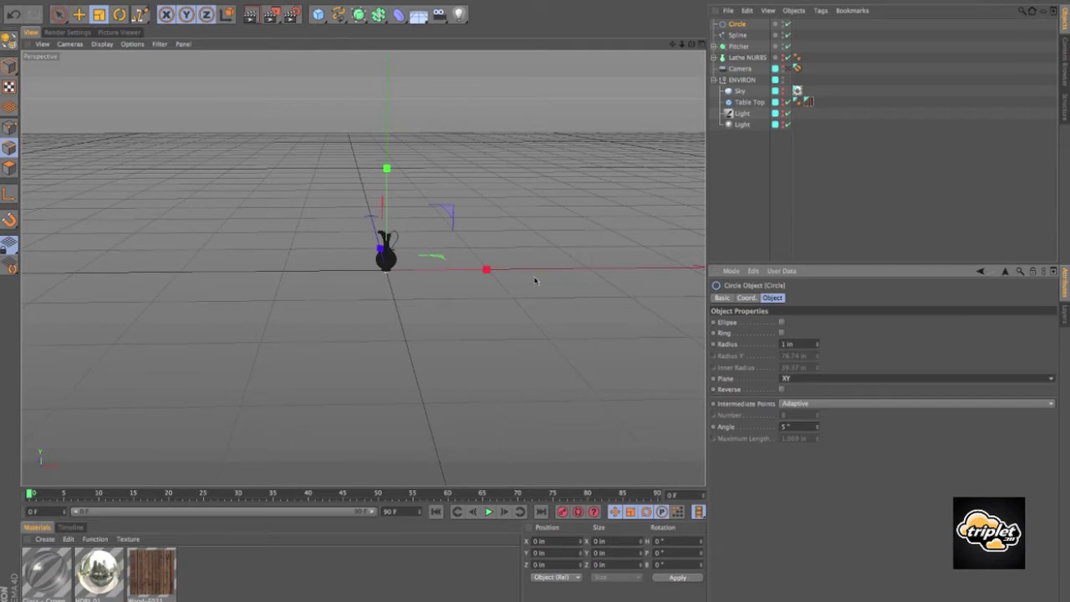
{"action": "right_click_drag", "start_coordinate": [468, 263], "coordinate": [608, 245], "text": "alt"}
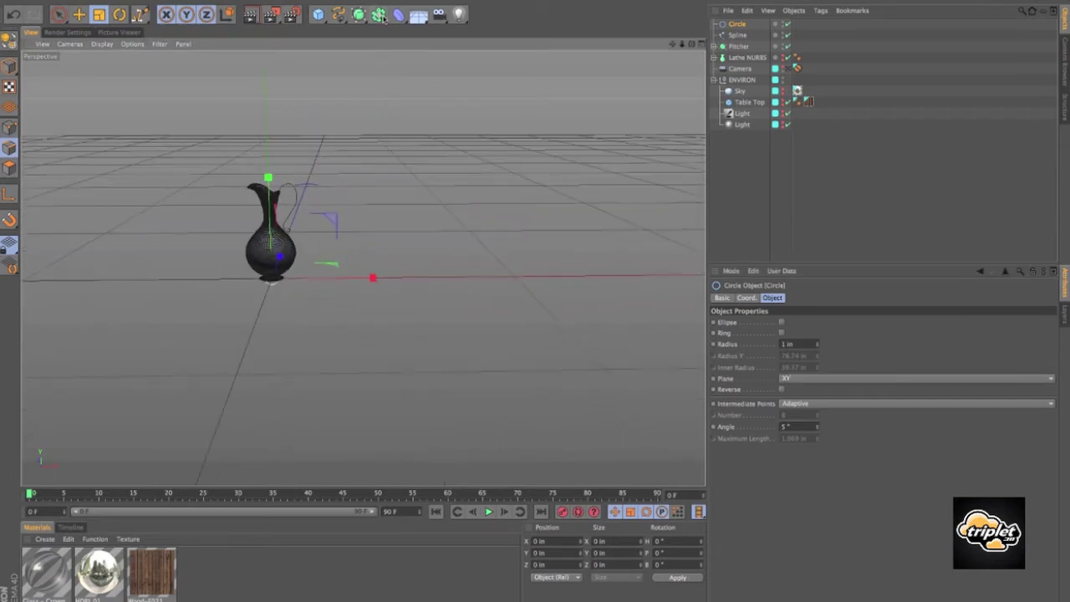
Create a Sweep NURBS and place the Circle and the handle Spline inside it to form the handle
{"action": "left_click", "coordinate": [358, 14]}
{"action": "left_click", "coordinate": [407, 67]}
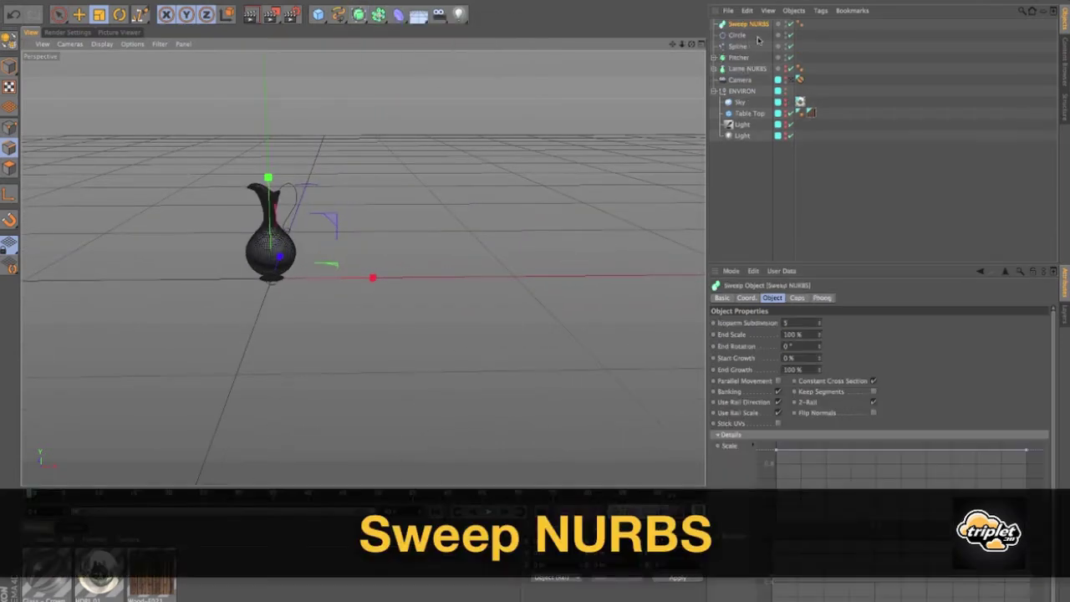
{"action": "left_click", "coordinate": [739, 36]}
{"action": "left_click", "coordinate": [739, 46], "text": "shift"}
{"action": "left_click_drag", "start_coordinate": [739, 46], "coordinate": [747, 26]}
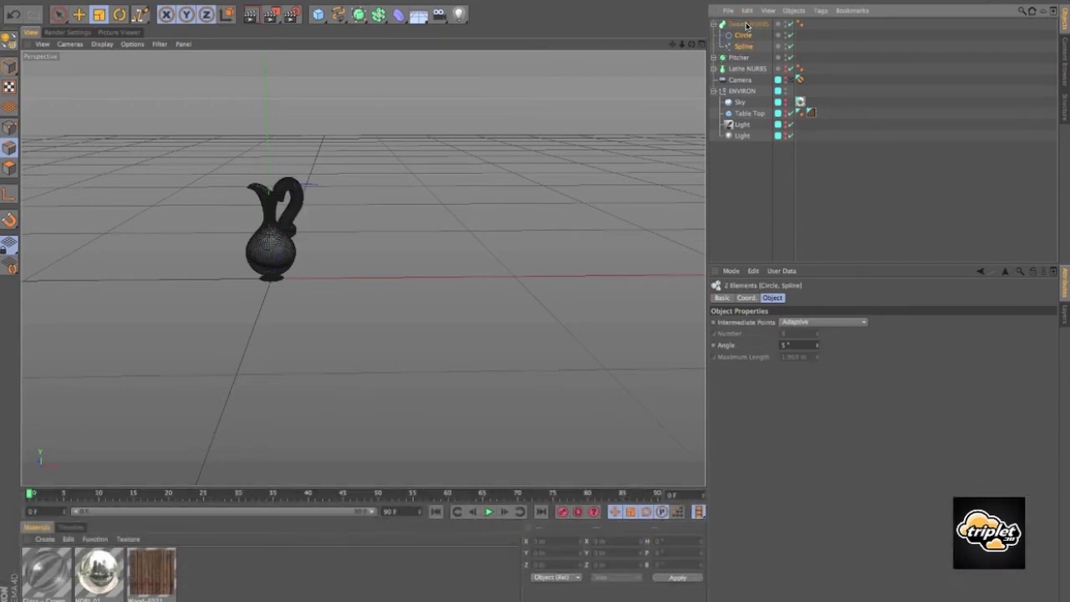
{"action": "scroll", "coordinate": [323, 175], "scroll_direction": "up", "scroll_amount": 5}
{"action": "left_click_drag", "start_coordinate": [306, 179], "coordinate": [420, 180], "text": "alt"}
Turn the handle's Circle profile into an ellipse and set its Radius Y to 0.5 in
{"action": "left_click", "coordinate": [744, 36]}
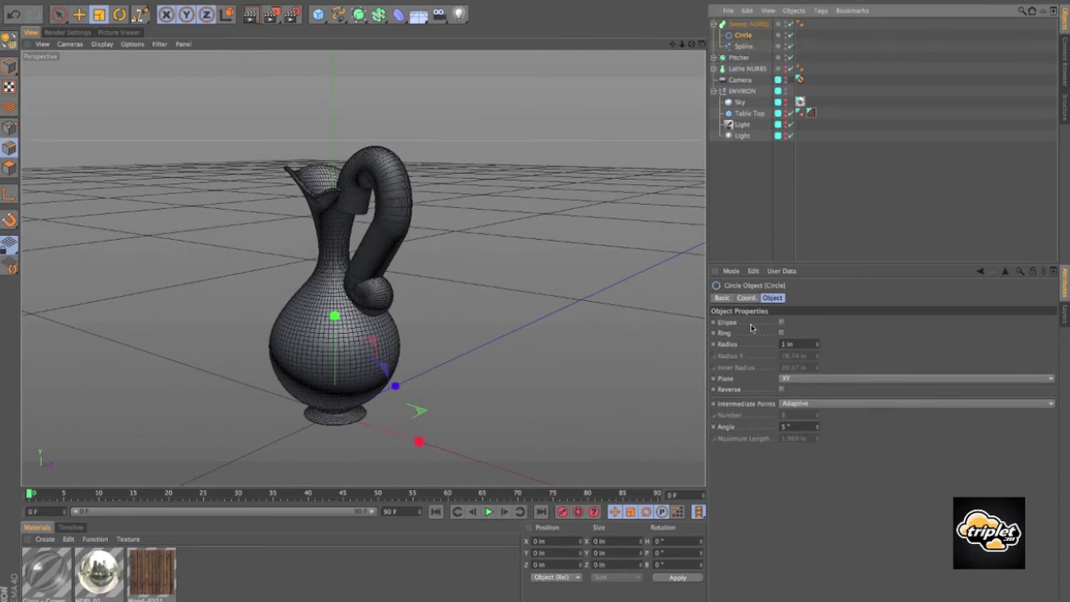
{"action": "left_click", "coordinate": [781, 323]}
{"action": "right_click_drag", "start_coordinate": [528, 322], "coordinate": [385, 288], "text": "alt"}
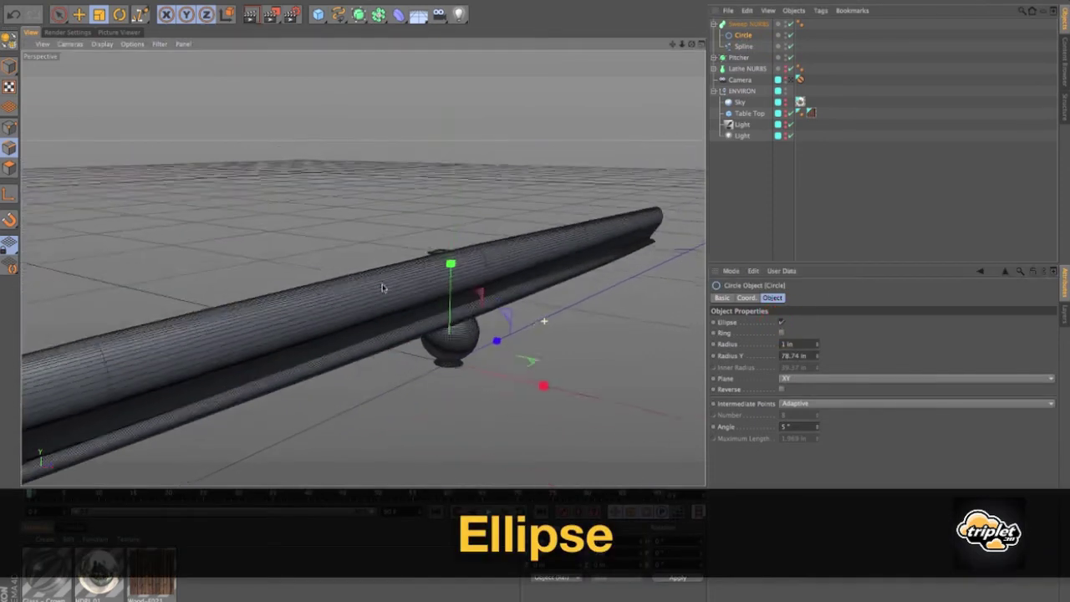
{"action": "left_click_drag", "start_coordinate": [385, 289], "coordinate": [480, 295], "text": "alt"}
{"action": "left_click_drag", "start_coordinate": [810, 357], "coordinate": [727, 344]}
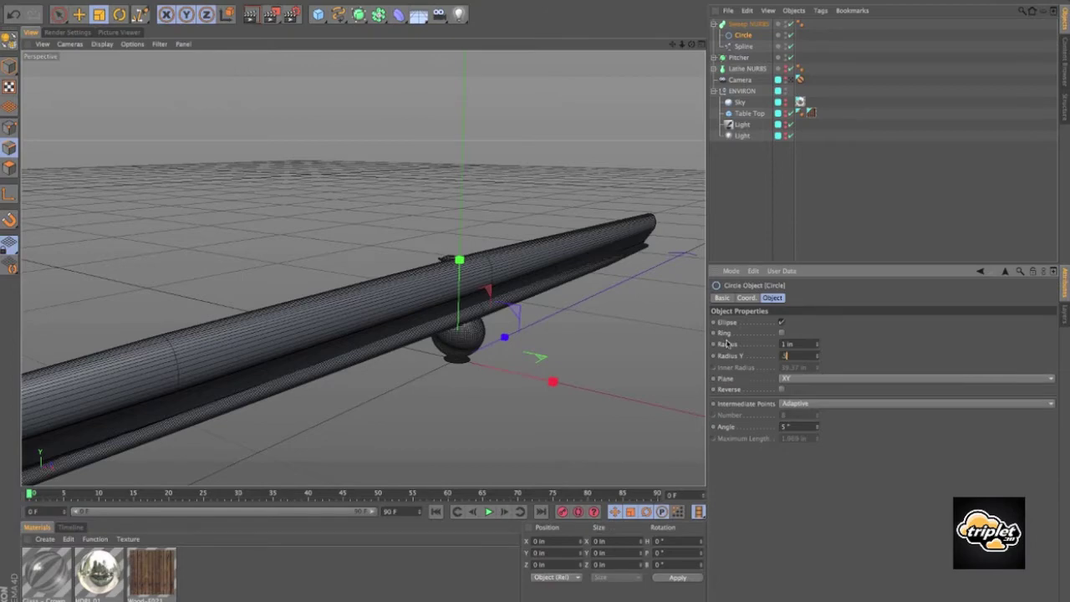
{"action": "key", "text": "Return"}
{"action": "right_click_drag", "start_coordinate": [458, 255], "coordinate": [647, 263], "text": "alt"}
{"action": "middle_click_drag", "start_coordinate": [647, 262], "coordinate": [567, 159], "text": "alt"}
Set the elliptical handle profile's Radius to 0.5 in and Radius Y to 1 in, and inspect the handle
{"action": "left_click", "coordinate": [801, 344]}
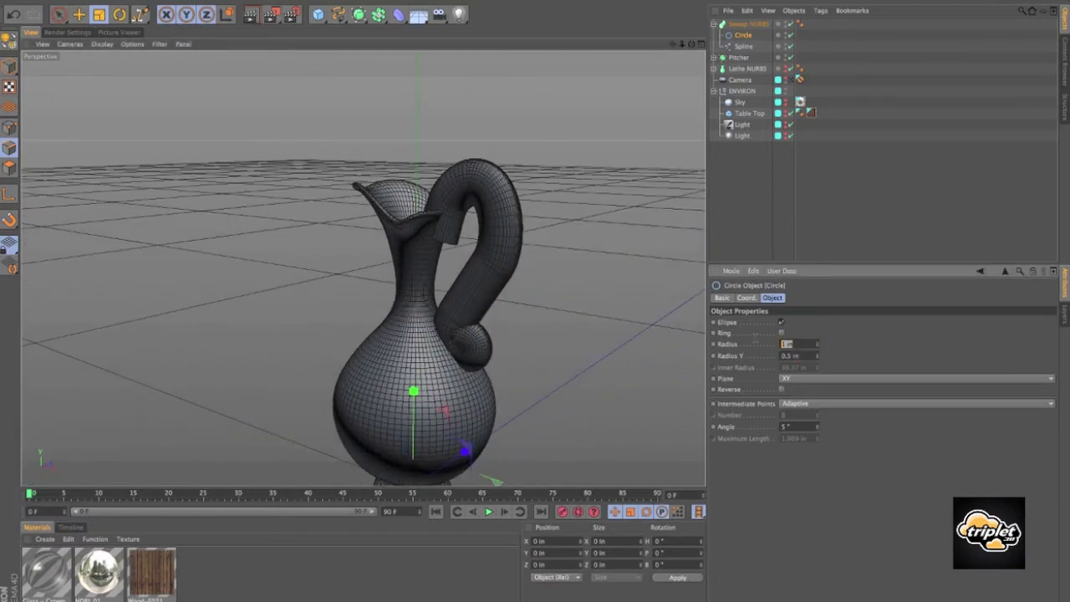
{"action": "type", "text": "0.5"}
{"action": "key", "text": "Tab"}
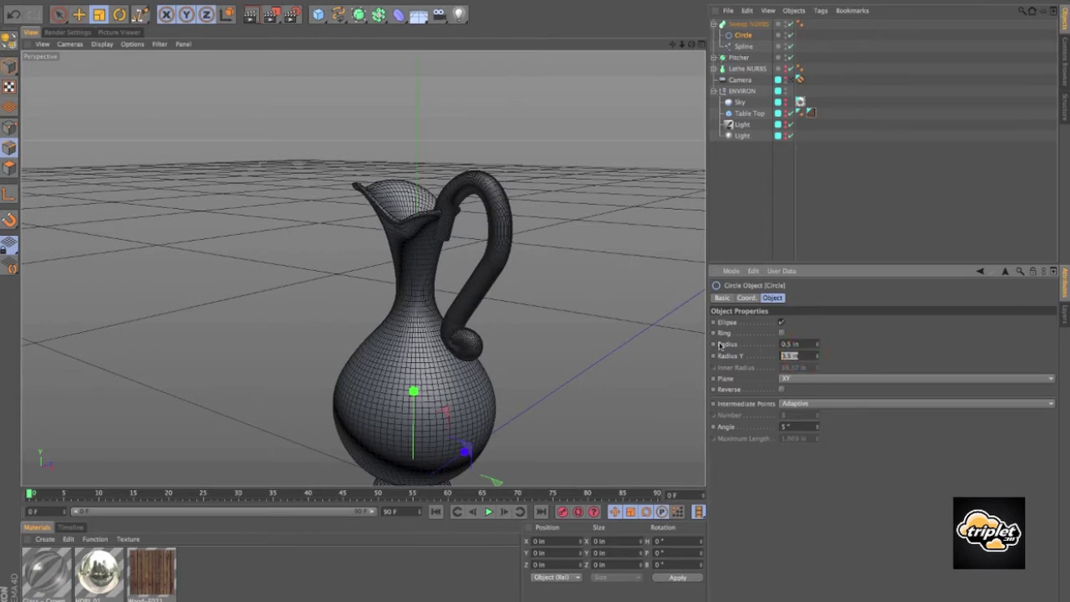
{"action": "type", "text": "1"}
{"action": "key", "text": "Tab"}
{"action": "right_click_drag", "start_coordinate": [514, 271], "coordinate": [459, 242], "text": "alt"}
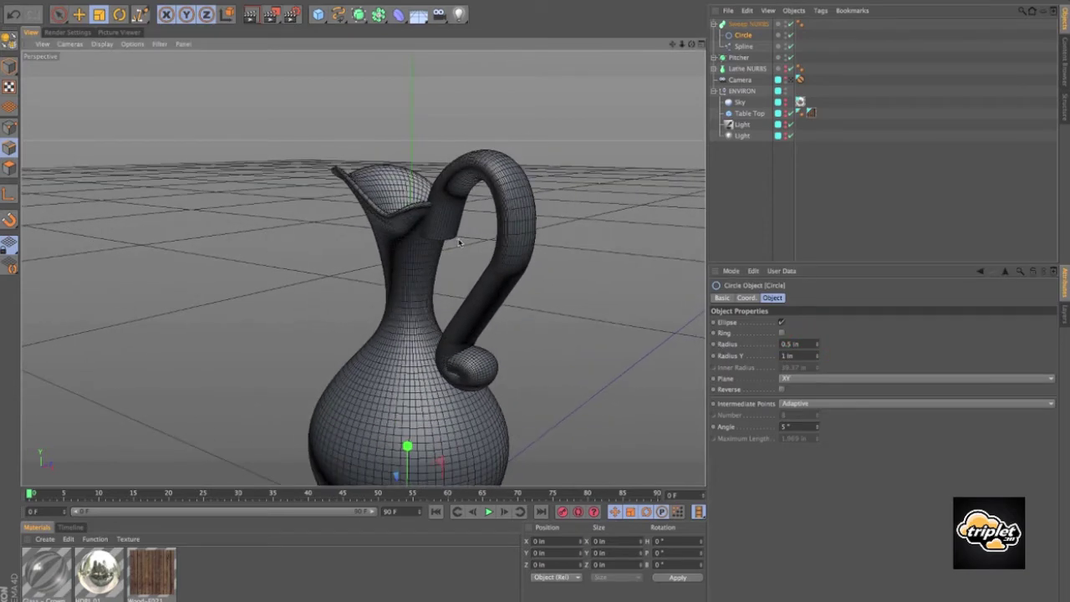
{"action": "left_click_drag", "start_coordinate": [458, 242], "coordinate": [582, 263], "text": "alt"}
{"action": "middle_click_drag", "start_coordinate": [582, 262], "coordinate": [559, 227], "text": "alt"}
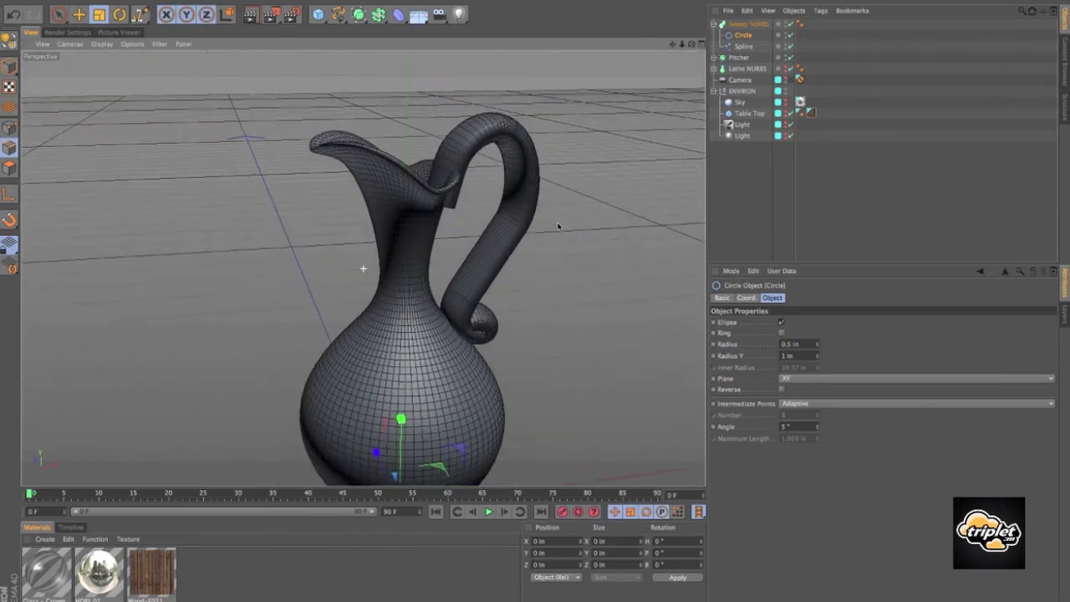
Select the handle's Sweep NURBS and enlarge its attributes area so the Scale and Rotation curves are fully shown
{"action": "scroll", "coordinate": [578, 215], "scroll_direction": "down", "scroll_amount": 3}
{"action": "left_click_drag", "start_coordinate": [577, 214], "coordinate": [468, 175], "text": "alt"}
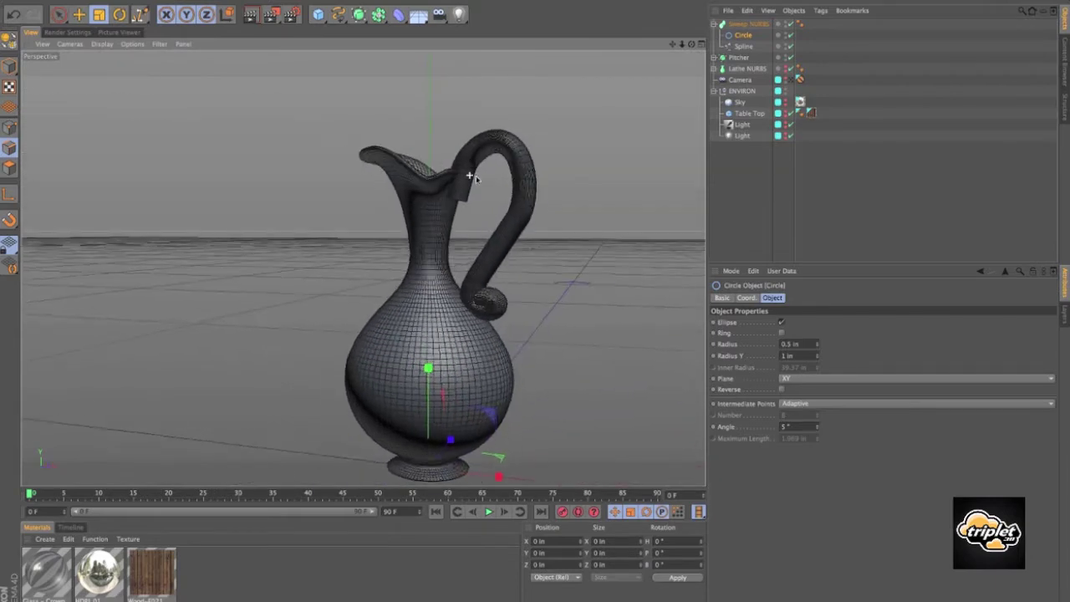
{"action": "right_click_drag", "start_coordinate": [468, 175], "coordinate": [526, 192], "text": "alt"}
{"action": "left_click_drag", "start_coordinate": [588, 235], "coordinate": [675, 201], "text": "alt"}
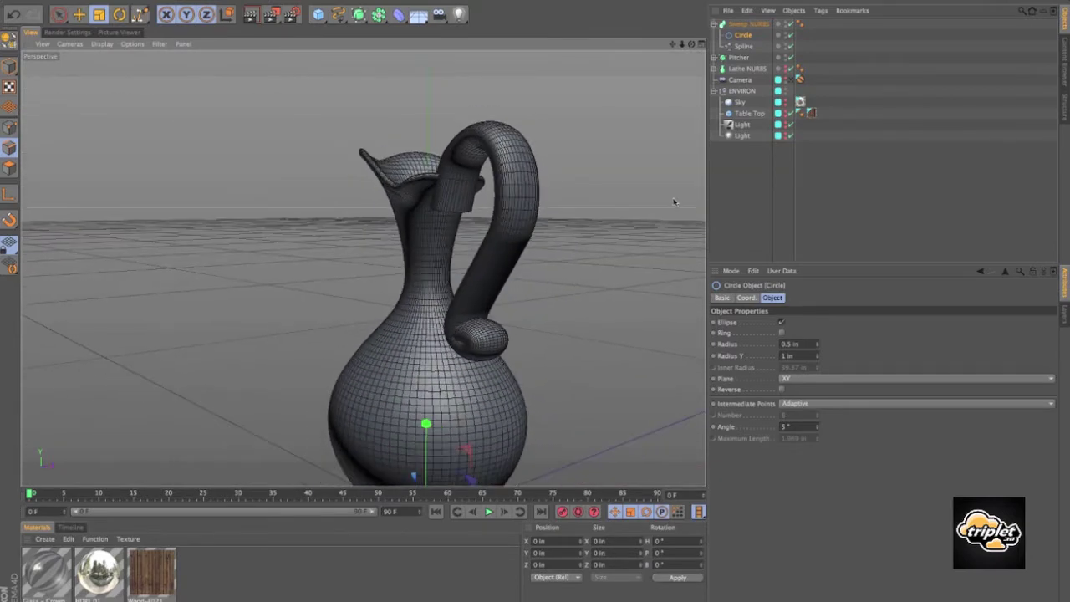
{"action": "left_click", "coordinate": [860, 259]}
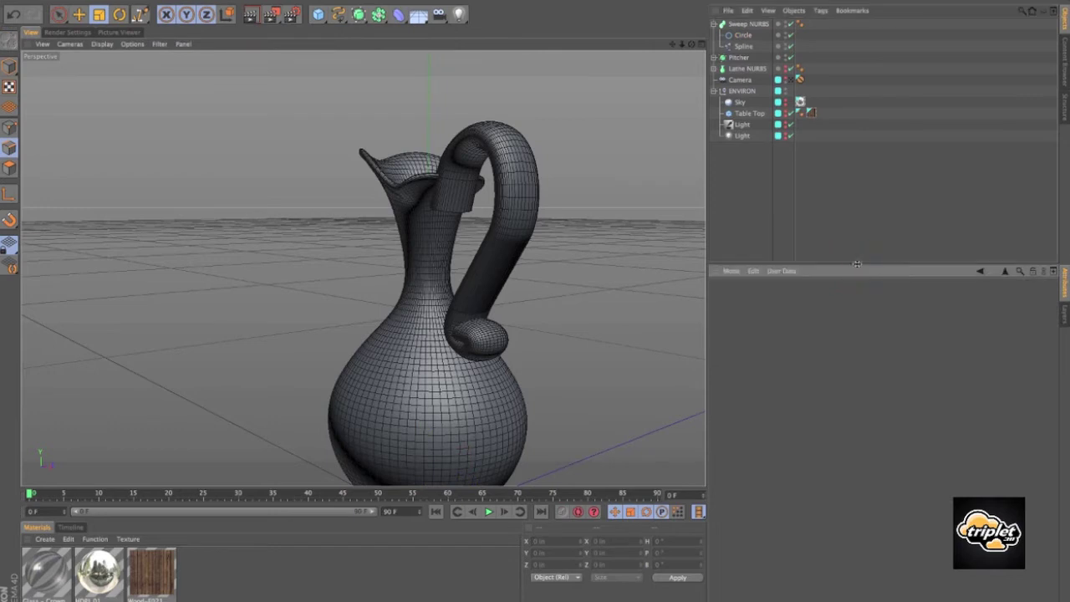
{"action": "left_click_drag", "start_coordinate": [856, 264], "coordinate": [857, 242]}
{"action": "left_click", "coordinate": [748, 24]}
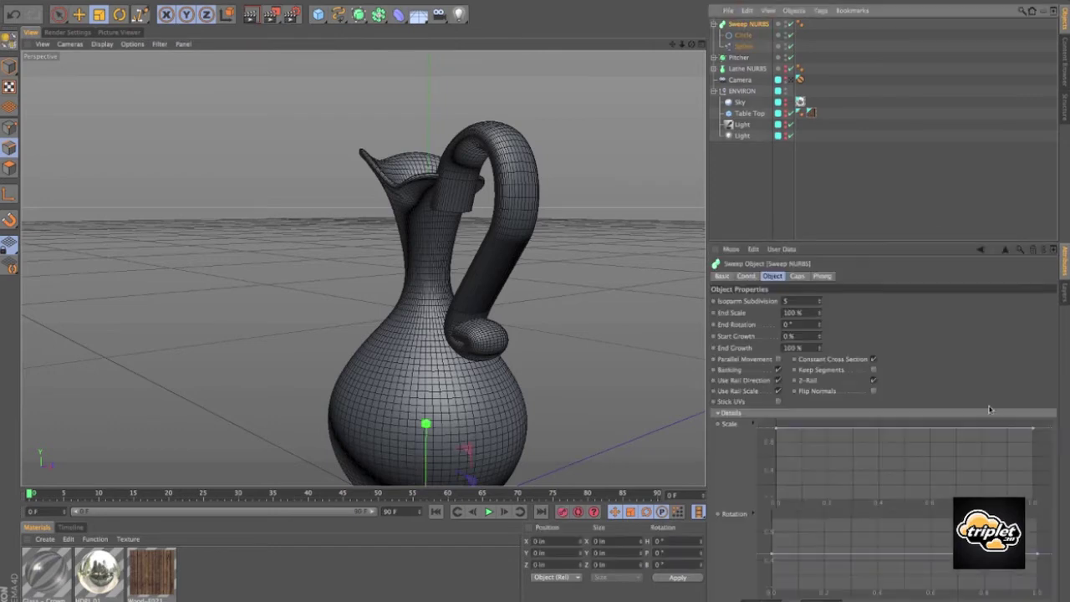
{"action": "left_click_drag", "start_coordinate": [851, 241], "coordinate": [856, 171]}
Taper the handle toward its lower curl by setting the sweep's End Scale to 49 %
{"action": "left_click_drag", "start_coordinate": [614, 282], "coordinate": [570, 269], "text": "alt"}
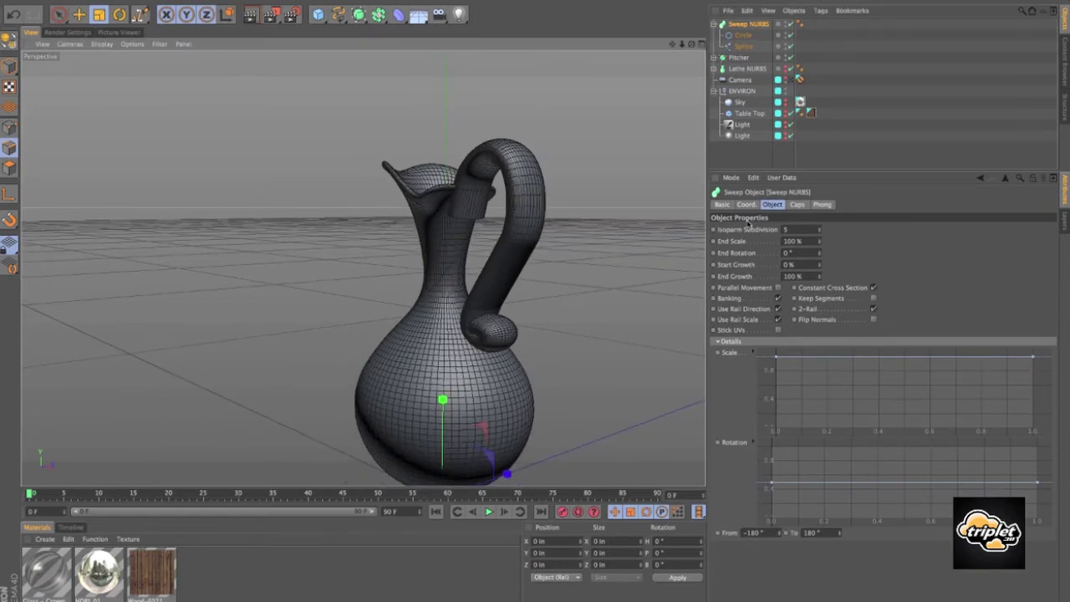
{"action": "left_click_drag", "start_coordinate": [820, 245], "coordinate": [555, 292]}
{"action": "right_click_drag", "start_coordinate": [476, 296], "coordinate": [555, 296], "text": "alt"}
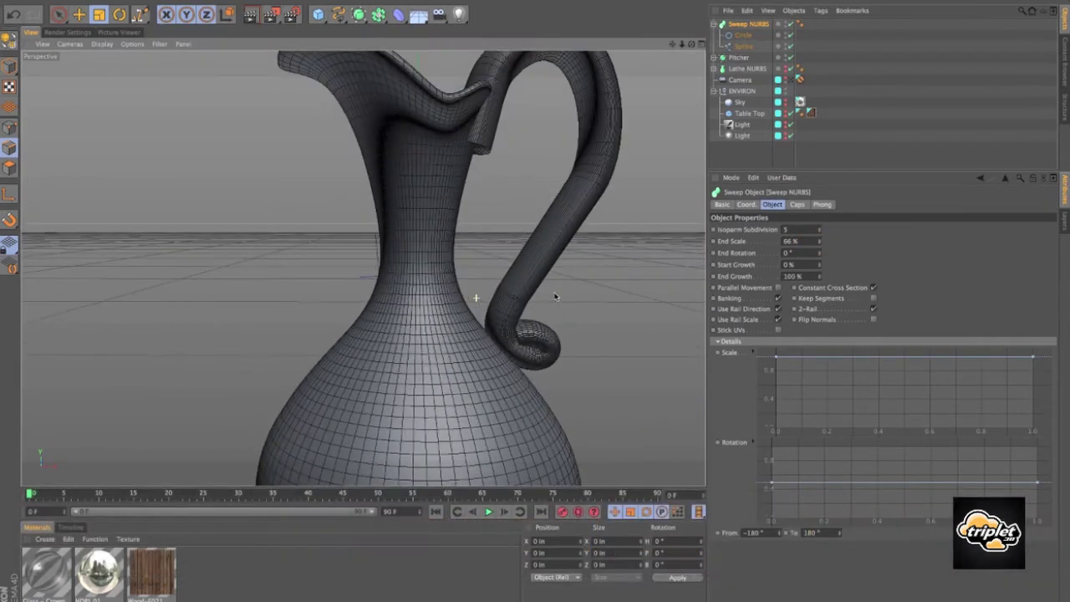
{"action": "middle_click_drag", "start_coordinate": [555, 296], "coordinate": [491, 296], "text": "alt"}
{"action": "left_click_drag", "start_coordinate": [819, 241], "coordinate": [748, 24]}
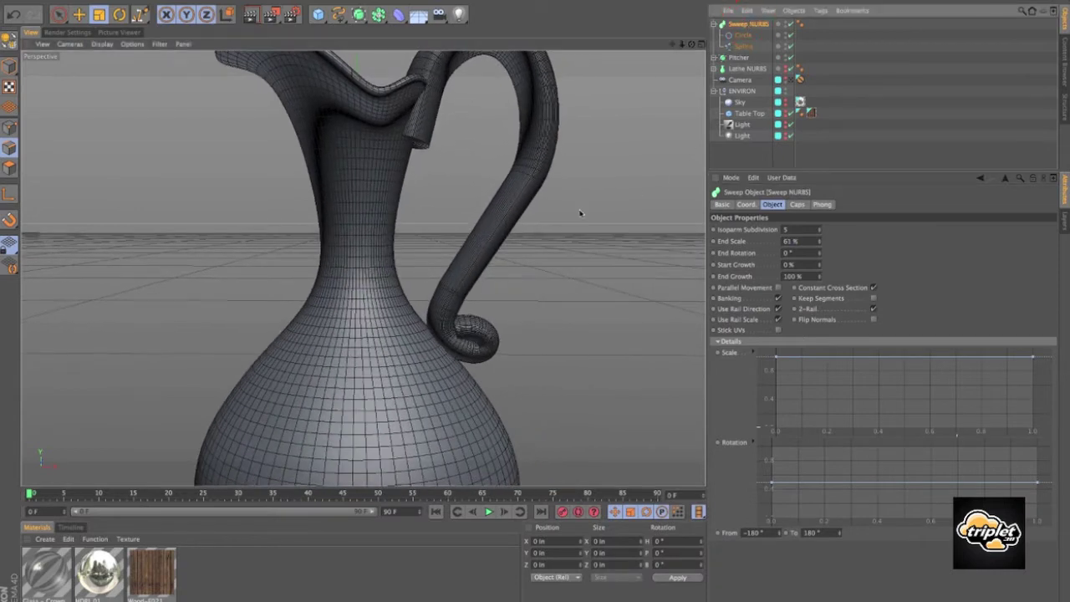
{"action": "right_click_drag", "start_coordinate": [580, 213], "coordinate": [501, 213], "text": "alt"}
{"action": "middle_click_drag", "start_coordinate": [501, 213], "coordinate": [478, 213], "text": "alt"}
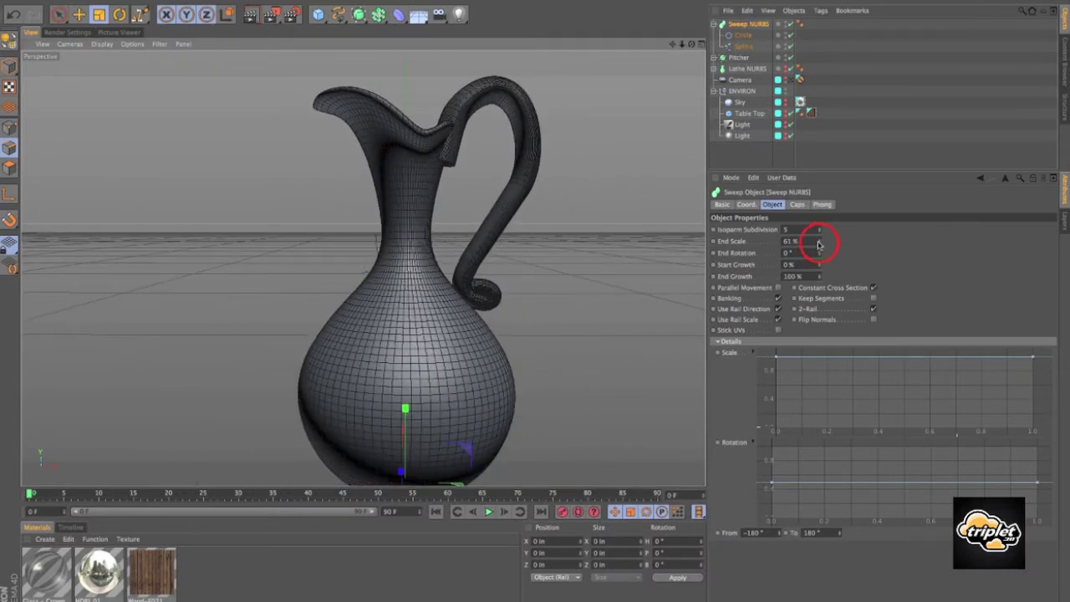
{"action": "left_click_drag", "start_coordinate": [819, 244], "coordinate": [820, 244]}
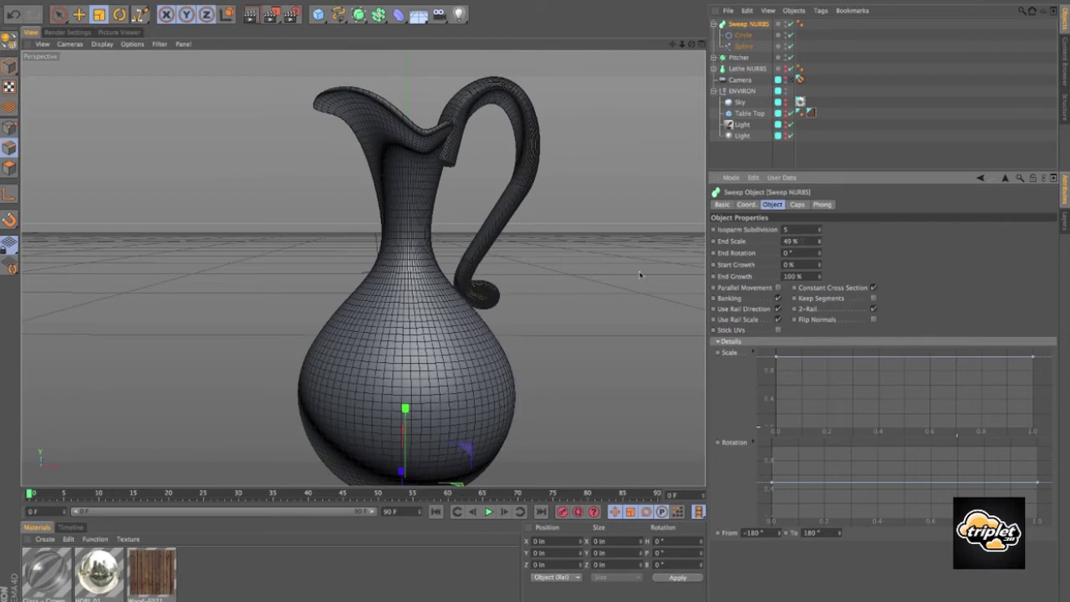
Examine the tapered handle from several sides and the sweep's Details section with its Scale curve
{"action": "left_click_drag", "start_coordinate": [639, 275], "coordinate": [585, 314], "text": "alt"}
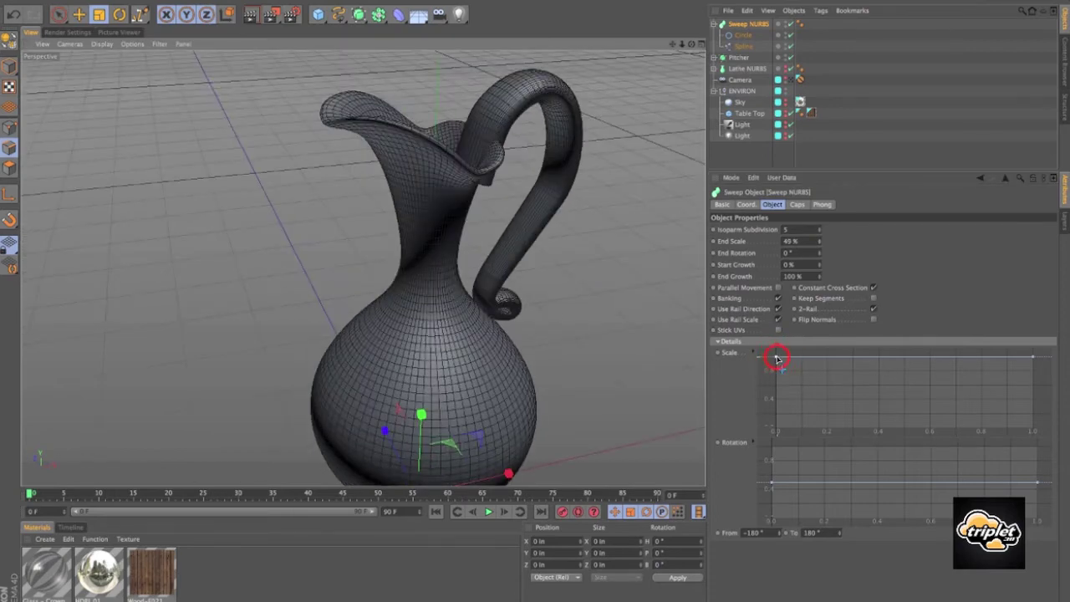
{"action": "mouse_move", "coordinate": [777, 359]}
{"action": "left_mouse_down"}
{"action": "mouse_move", "coordinate": [772, 375]}
{"action": "mouse_move", "coordinate": [771, 355]}
{"action": "left_mouse_up"}
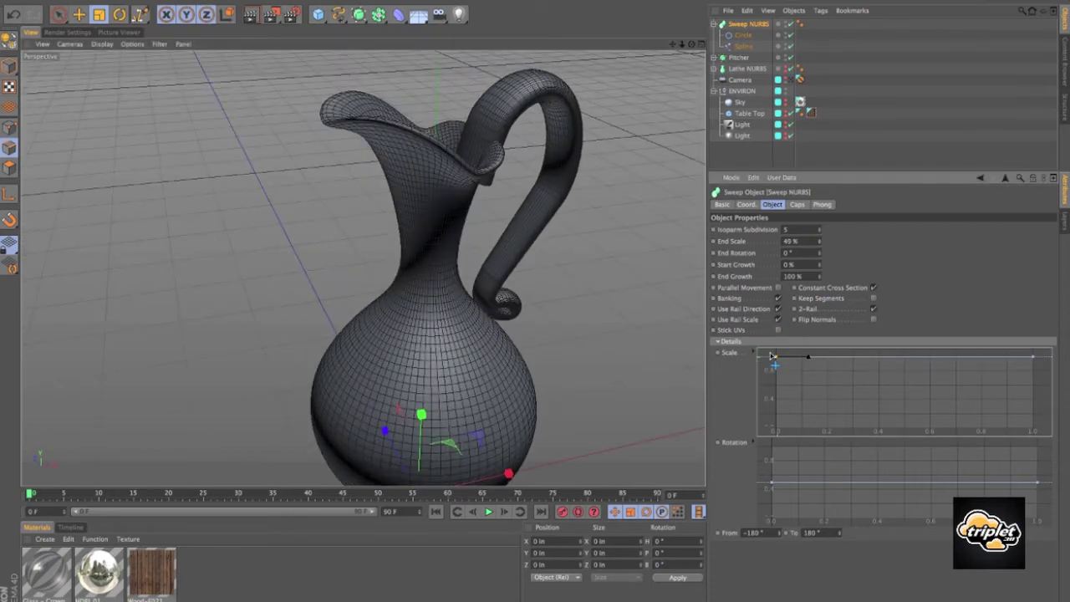
{"action": "left_click", "coordinate": [719, 341]}
{"action": "left_click", "coordinate": [735, 342]}
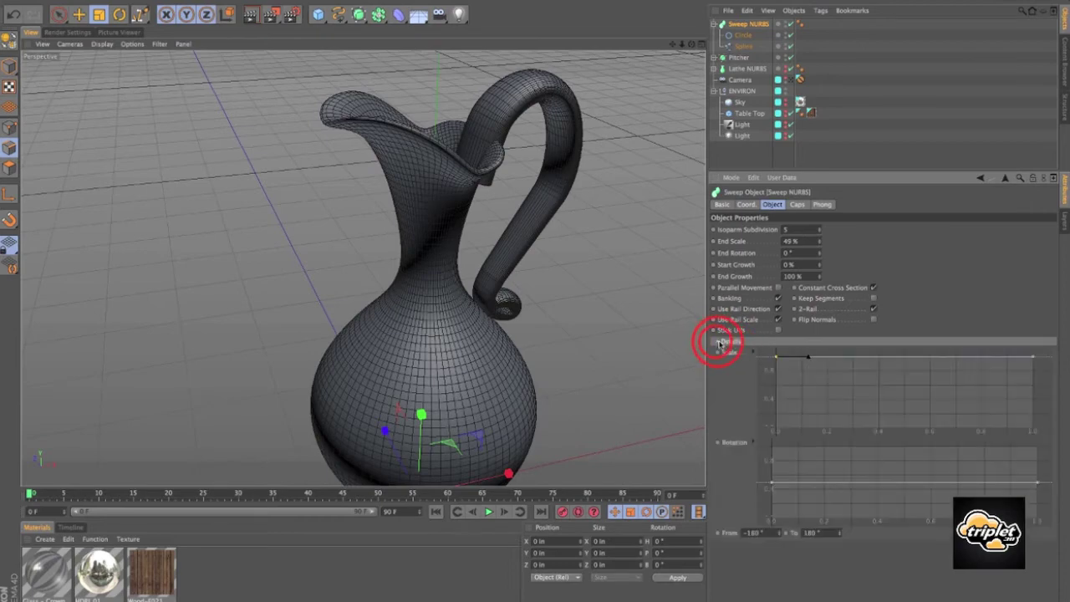
{"action": "left_click", "coordinate": [719, 342]}
{"action": "left_click", "coordinate": [719, 342]}
{"action": "left_click_drag", "start_coordinate": [558, 288], "coordinate": [385, 174], "text": "alt"}
{"action": "middle_click_drag", "start_coordinate": [385, 174], "coordinate": [390, 197], "text": "alt"}
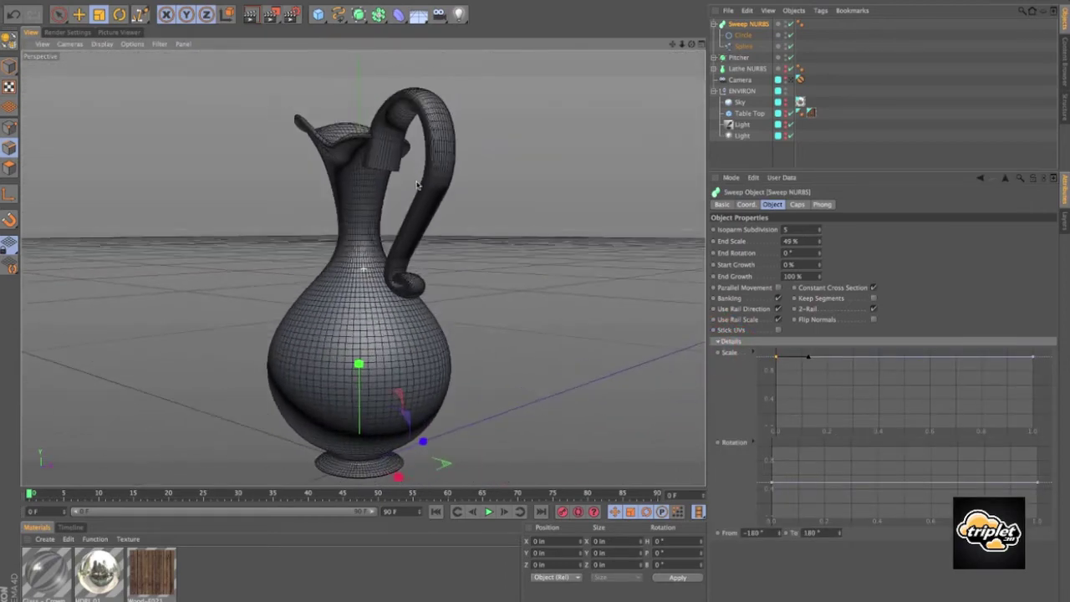
{"action": "right_click_drag", "start_coordinate": [390, 198], "coordinate": [501, 181], "text": "alt"}
{"action": "left_click_drag", "start_coordinate": [502, 182], "coordinate": [565, 207], "text": "alt"}
{"action": "right_click_drag", "start_coordinate": [564, 206], "coordinate": [518, 179], "text": "alt"}
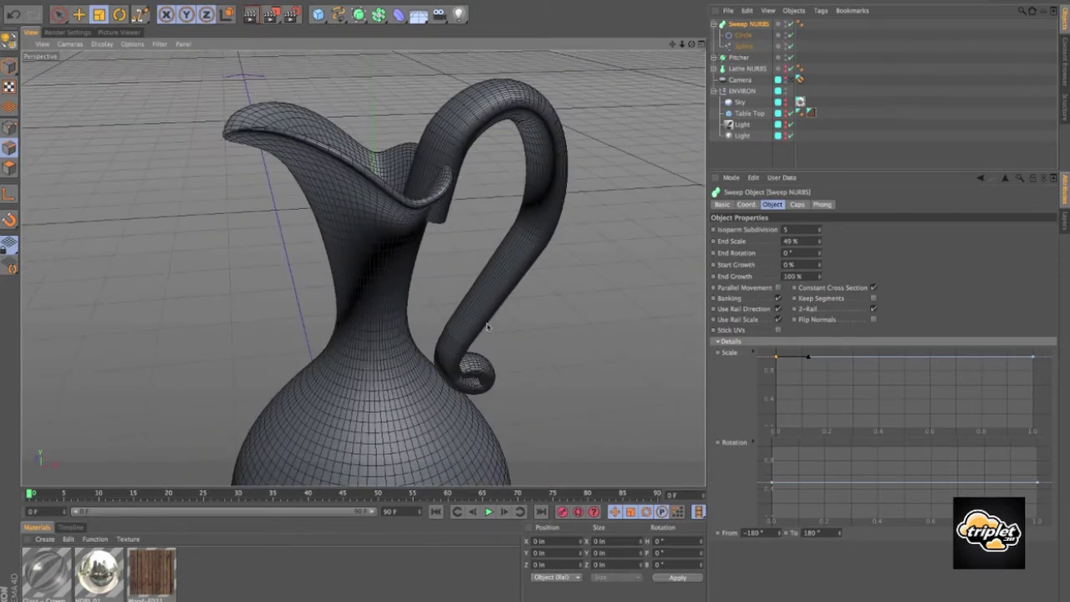
{"action": "left_click_drag", "start_coordinate": [544, 355], "coordinate": [551, 288], "text": "alt"}
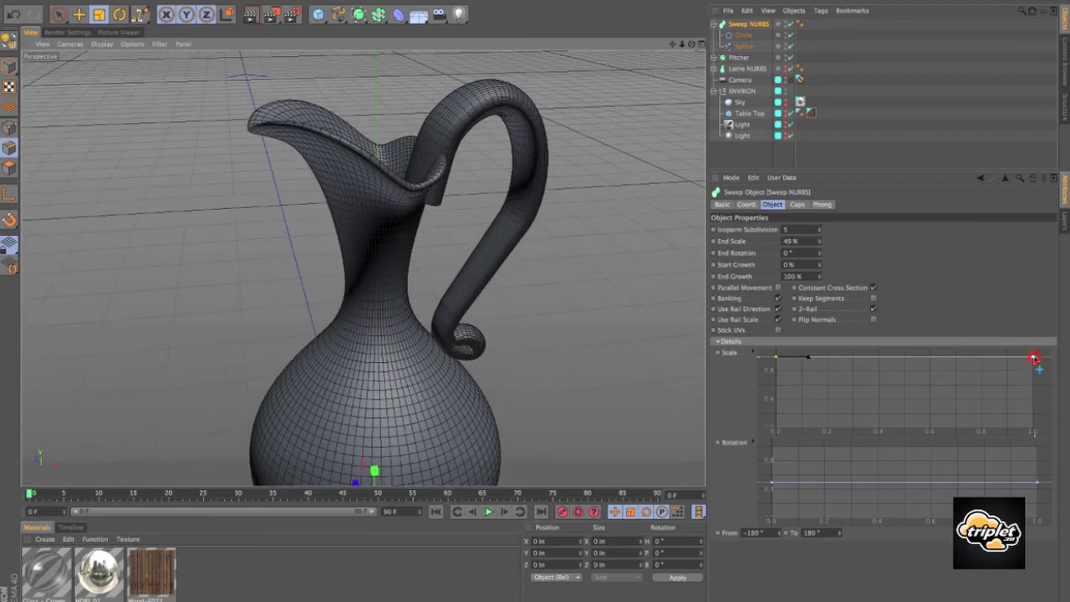
Lower the end point of the sweep's Scale curve to about 0.6 and pull its tangent upward to arch the curve
{"action": "left_click_drag", "start_coordinate": [1034, 358], "coordinate": [1003, 359]}
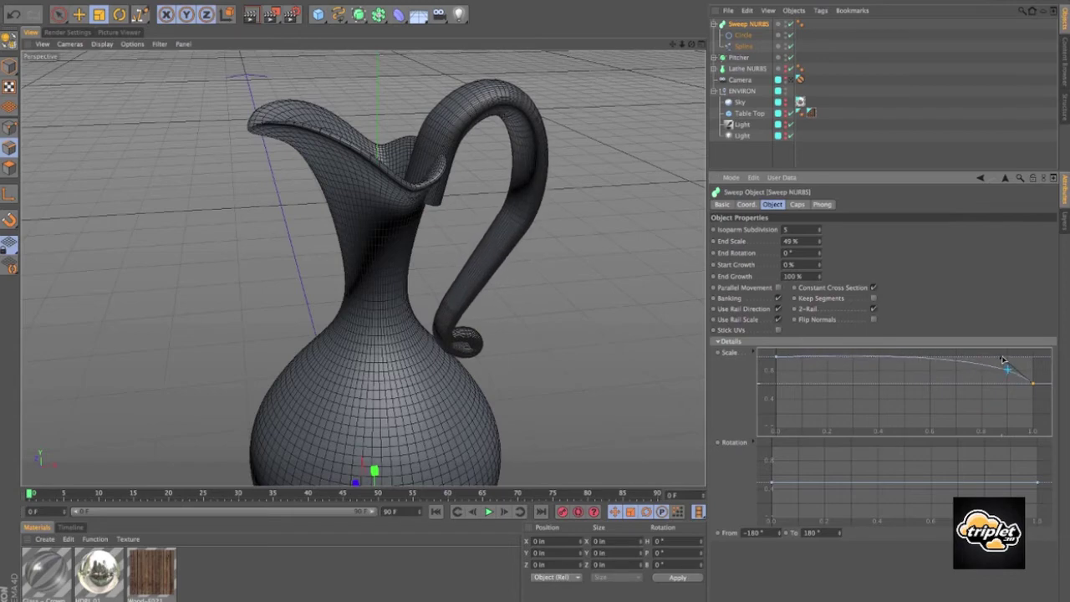
{"action": "scroll", "coordinate": [510, 259], "scroll_direction": "down", "scroll_amount": 2}
{"action": "left_click_drag", "start_coordinate": [545, 249], "coordinate": [404, 229], "text": "alt"}
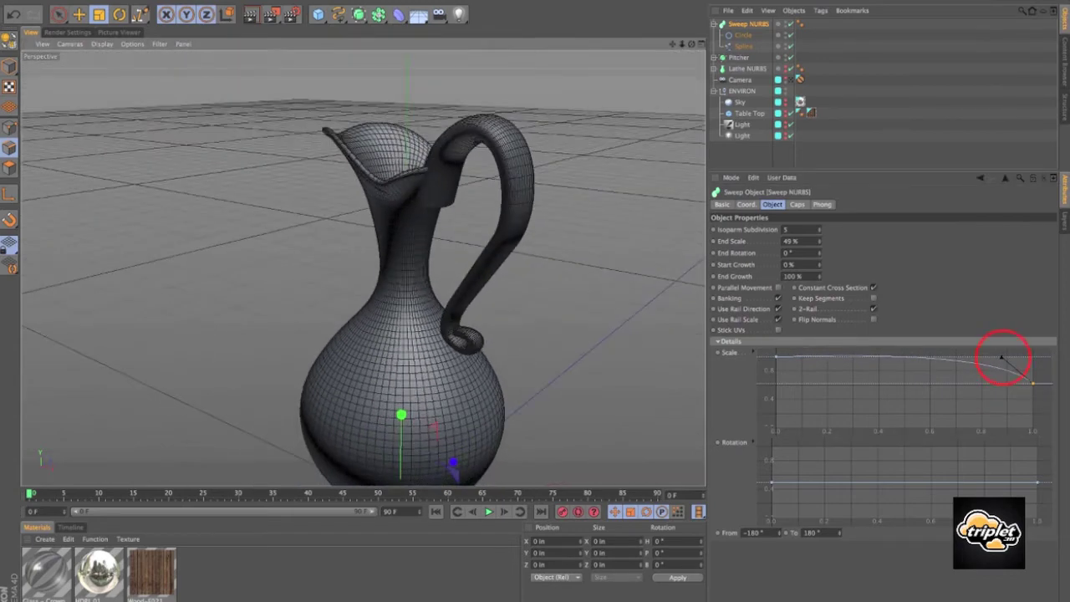
{"action": "left_click_drag", "start_coordinate": [1005, 362], "coordinate": [1017, 353]}
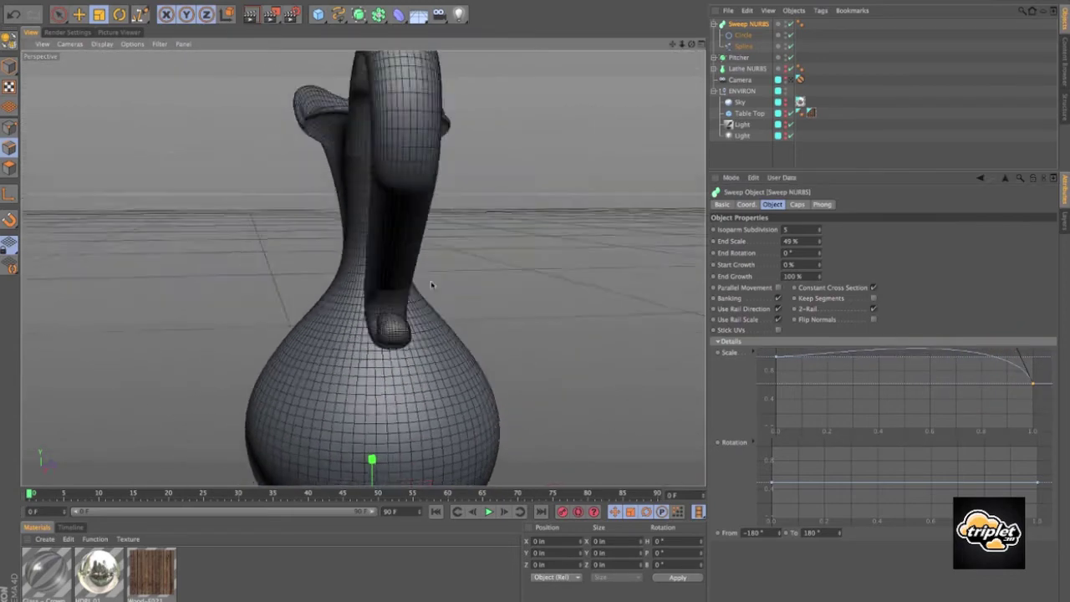
{"action": "left_click_drag", "start_coordinate": [993, 370], "coordinate": [1015, 400]}
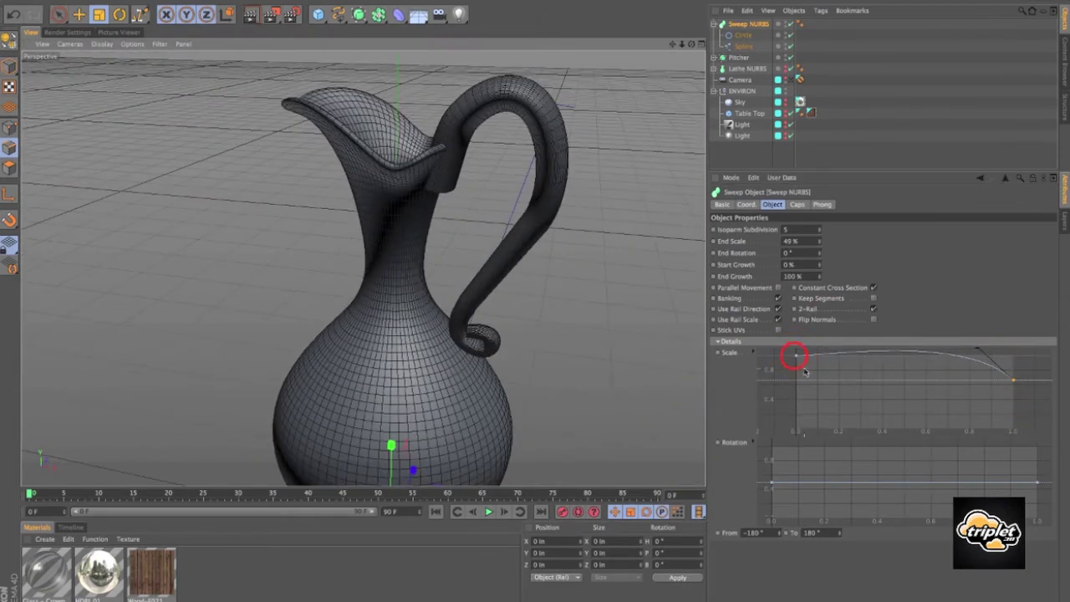
Lower the start point of the Scale curve to the level of its end point and check the handle's upper end
{"action": "left_click_drag", "start_coordinate": [791, 359], "coordinate": [793, 381]}
{"action": "left_click_drag", "start_coordinate": [633, 317], "coordinate": [501, 256], "text": "alt"}
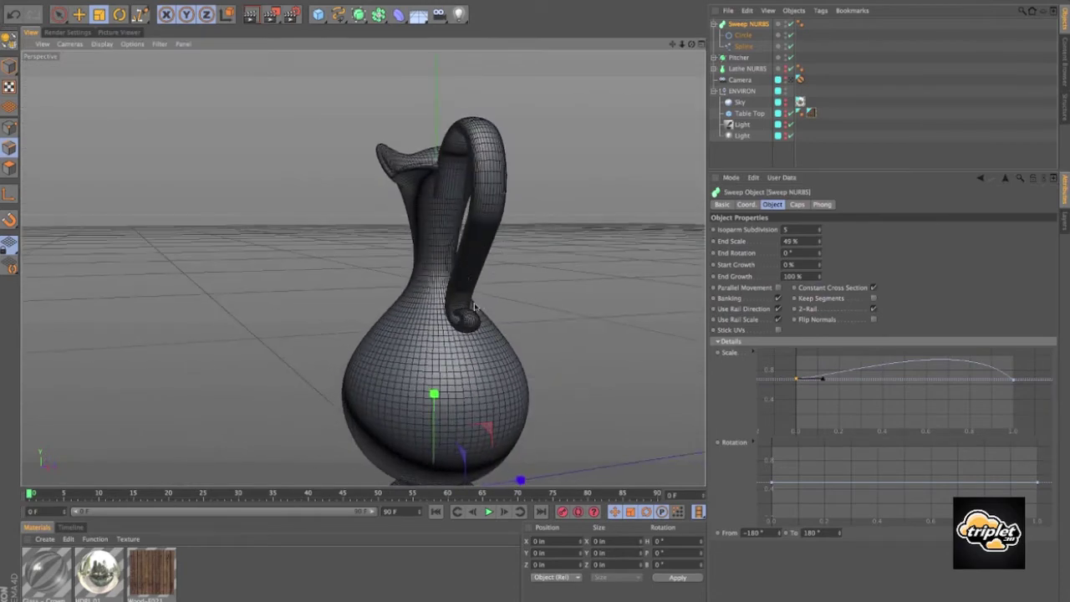
{"action": "right_click_drag", "start_coordinate": [459, 235], "coordinate": [443, 209], "text": "alt"}
{"action": "left_click_drag", "start_coordinate": [452, 209], "coordinate": [538, 217], "text": "alt"}
{"action": "right_click_drag", "start_coordinate": [530, 216], "coordinate": [477, 194], "text": "alt"}
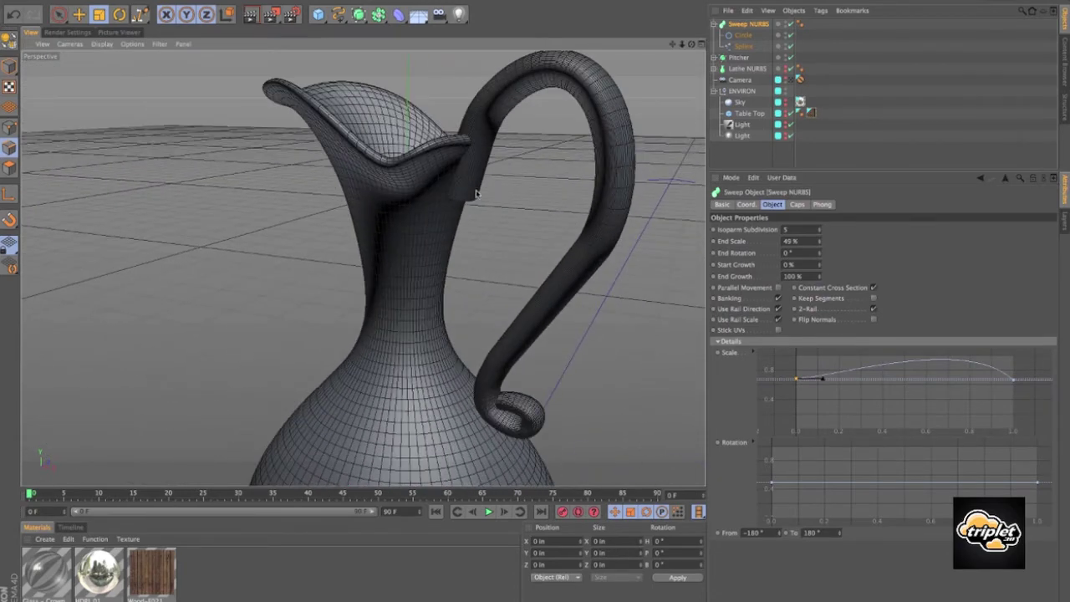
{"action": "left_click_drag", "start_coordinate": [476, 193], "coordinate": [548, 215], "text": "alt"}
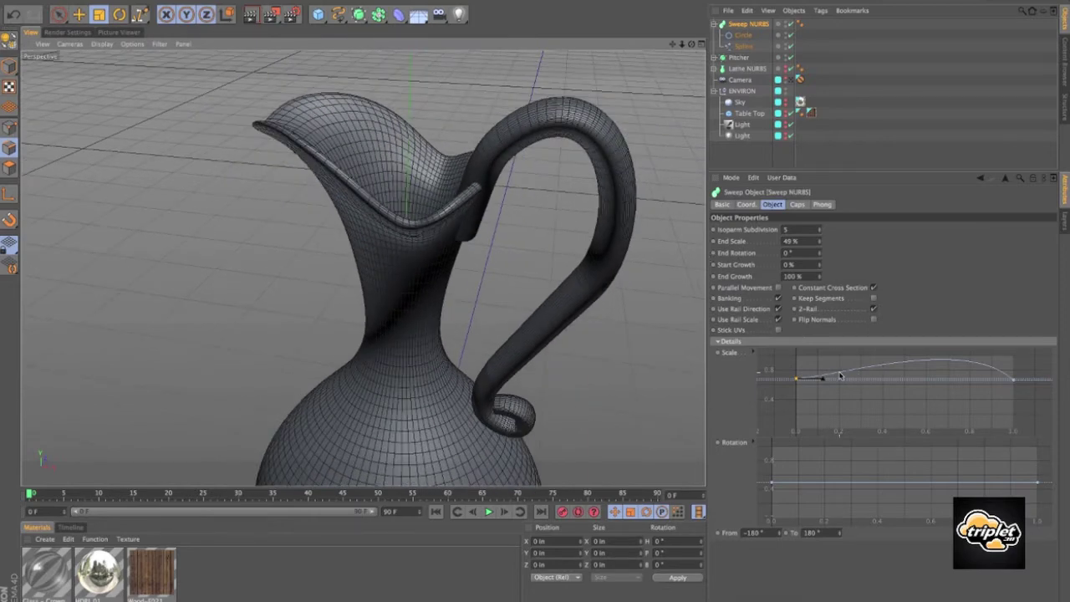
Add a point at about 0.2 along the Scale curve and lower the start point to just under 0.4
{"action": "left_click_drag", "start_coordinate": [839, 373], "coordinate": [840, 369], "text": "ctrl"}
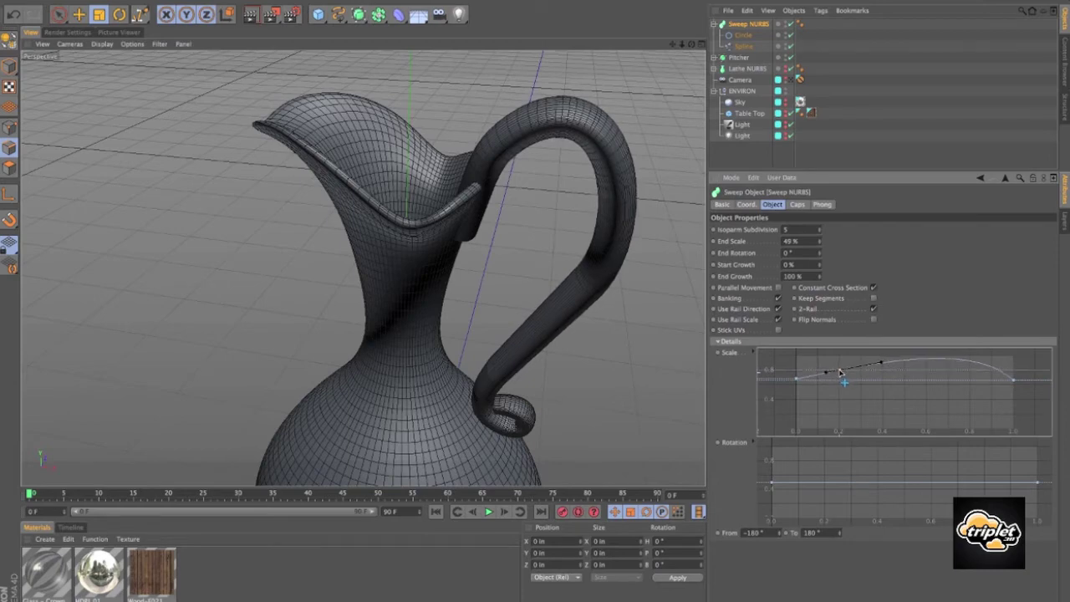
{"action": "left_click", "coordinate": [799, 378]}
{"action": "left_click_drag", "start_coordinate": [797, 380], "coordinate": [796, 410]}
{"action": "right_click_drag", "start_coordinate": [474, 192], "coordinate": [451, 176], "text": "alt"}
{"action": "left_click_drag", "start_coordinate": [451, 176], "coordinate": [542, 198], "text": "alt"}
{"action": "right_click_drag", "start_coordinate": [541, 198], "coordinate": [468, 193], "text": "alt"}
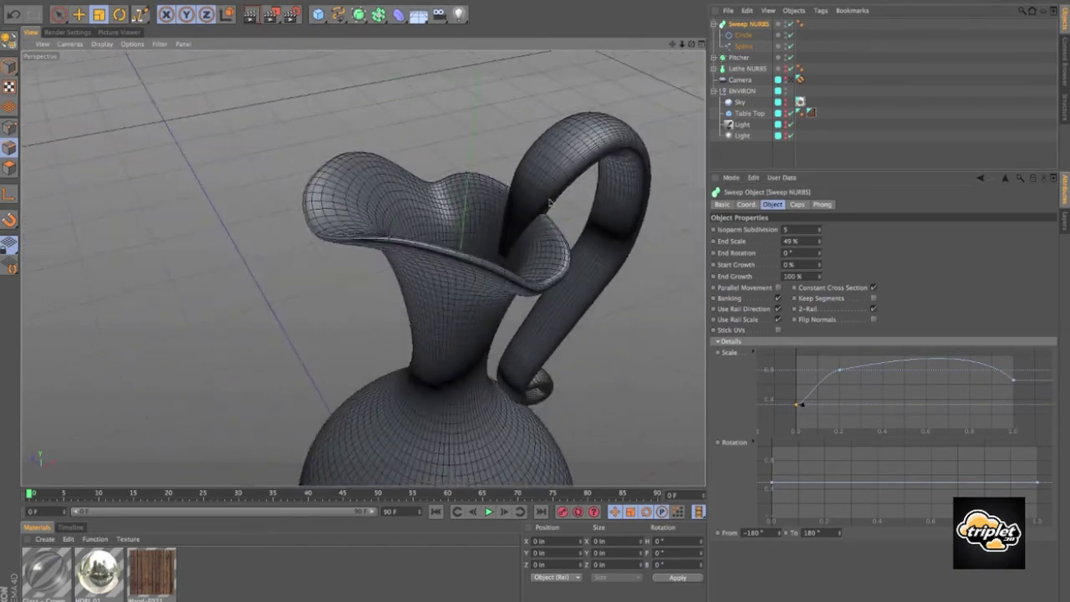
{"action": "left_click_drag", "start_coordinate": [468, 194], "coordinate": [485, 138], "text": "alt"}
{"action": "right_click_drag", "start_coordinate": [484, 177], "coordinate": [534, 184], "text": "alt"}
{"action": "left_click_drag", "start_coordinate": [534, 184], "coordinate": [593, 215], "text": "alt"}
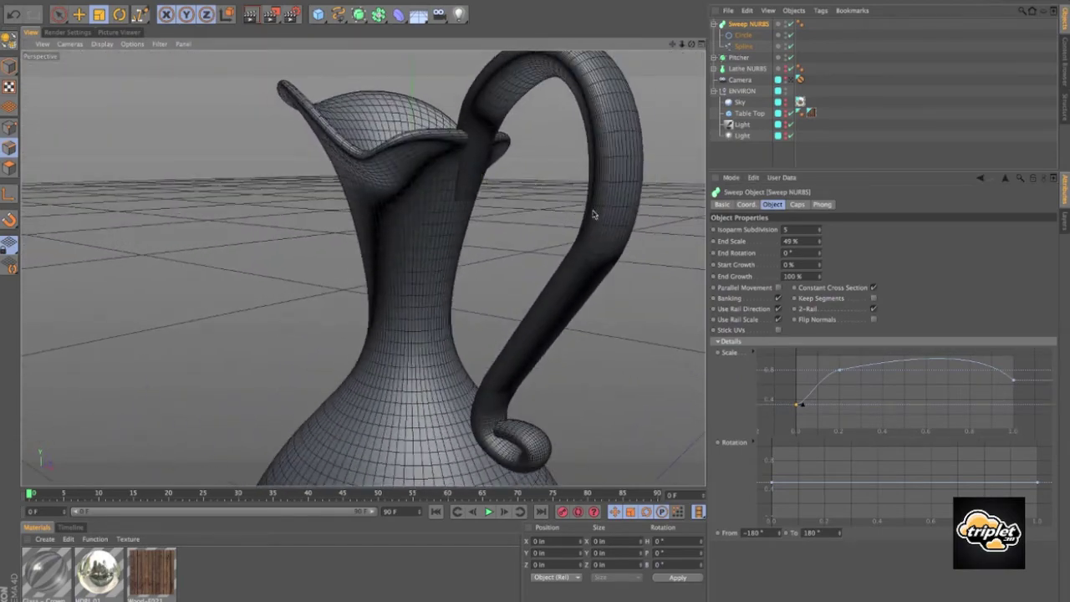
Steepen the start tangent of the Scale curve and slightly raise the point at 0.2, checking the handle's shape
{"action": "left_click", "coordinate": [802, 407]}
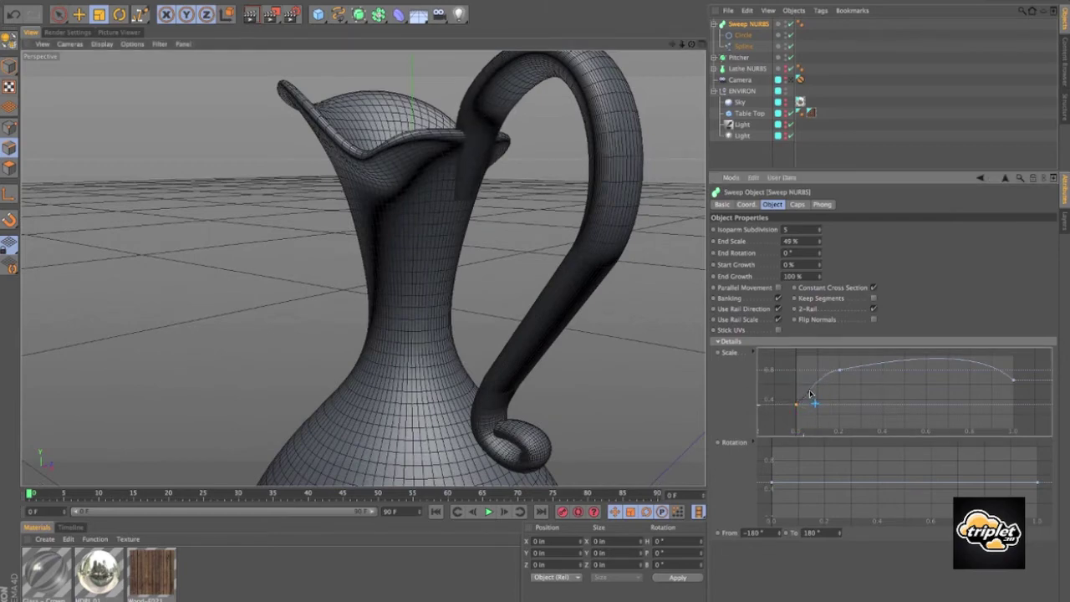
{"action": "left_click_drag", "start_coordinate": [839, 372], "coordinate": [839, 367]}
{"action": "scroll", "coordinate": [624, 320], "scroll_direction": "down", "scroll_amount": 3}
{"action": "left_click_drag", "start_coordinate": [552, 269], "coordinate": [582, 265], "text": "alt"}
{"action": "right_click_drag", "start_coordinate": [617, 253], "coordinate": [538, 242], "text": "alt"}
{"action": "left_click_drag", "start_coordinate": [538, 242], "coordinate": [645, 117], "text": "alt"}
Show the Front view full size and prepare the handle Spline for point editing with Live Selection
{"action": "left_click", "coordinate": [700, 43]}
{"action": "left_click", "coordinate": [741, 47]}
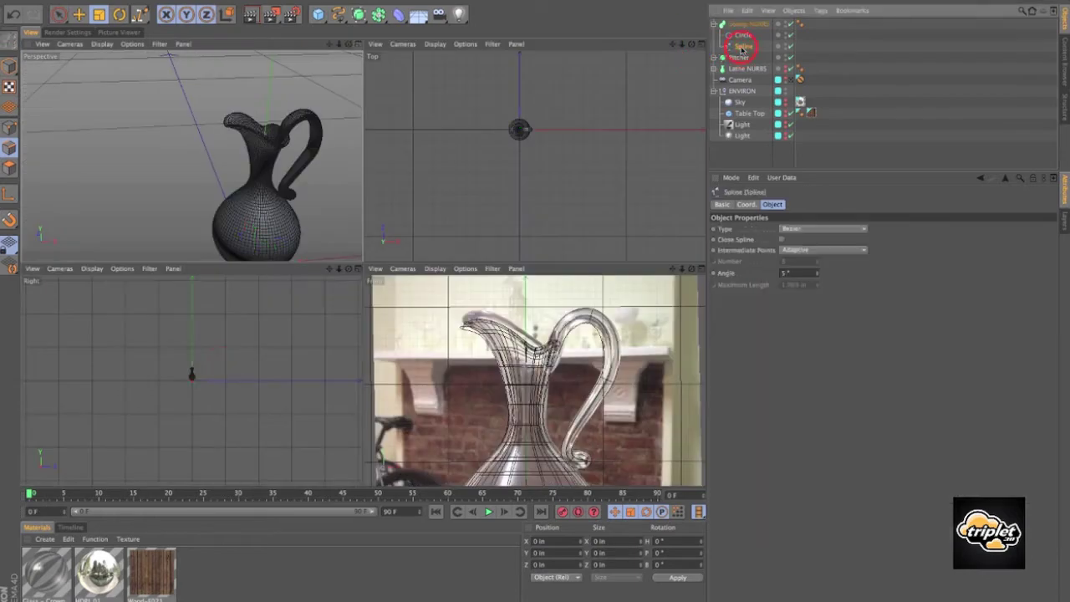
{"action": "left_click", "coordinate": [699, 267]}
{"action": "left_click", "coordinate": [744, 46]}
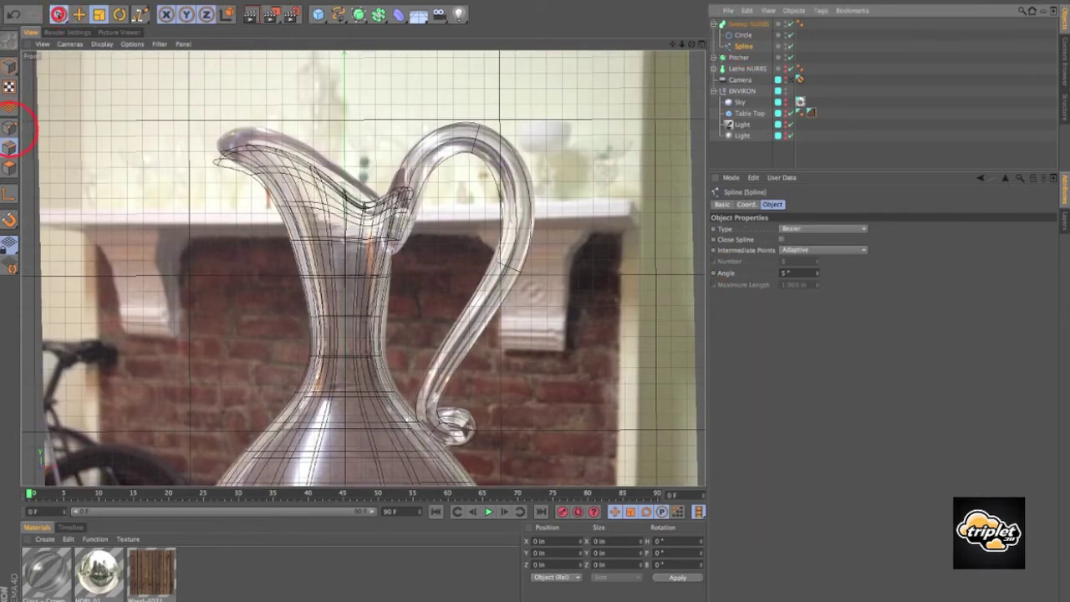
{"action": "left_click", "coordinate": [58, 15]}
{"action": "left_click", "coordinate": [9, 128]}
{"action": "scroll", "coordinate": [379, 247], "scroll_direction": "up", "scroll_amount": 2}
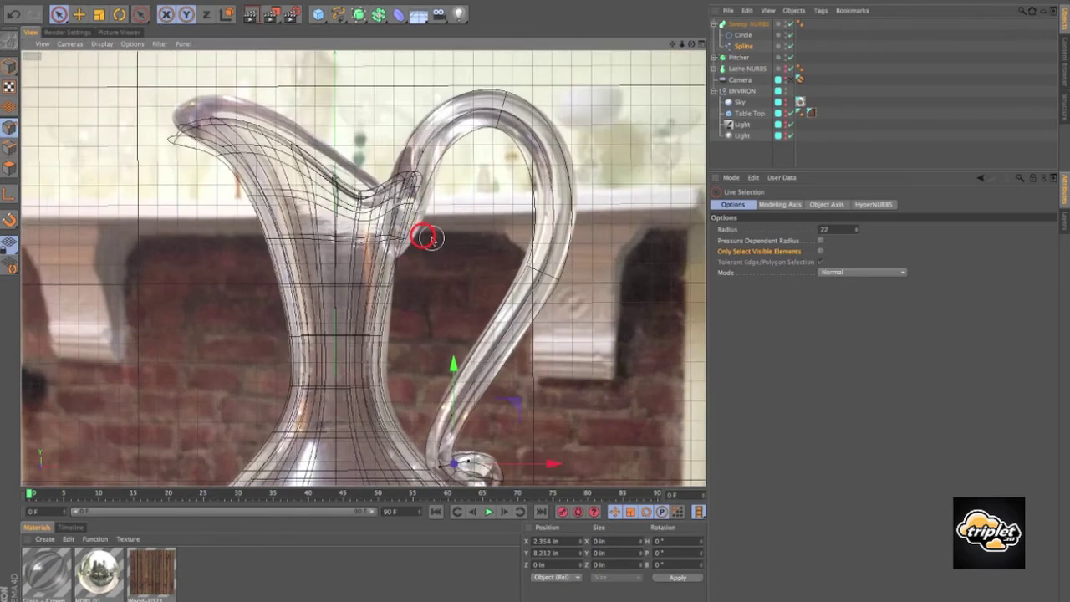
Move the handle Spline's end point at the pitcher's neck to X 1.3 in and check the joint in perspective
{"action": "left_click", "coordinate": [428, 238]}
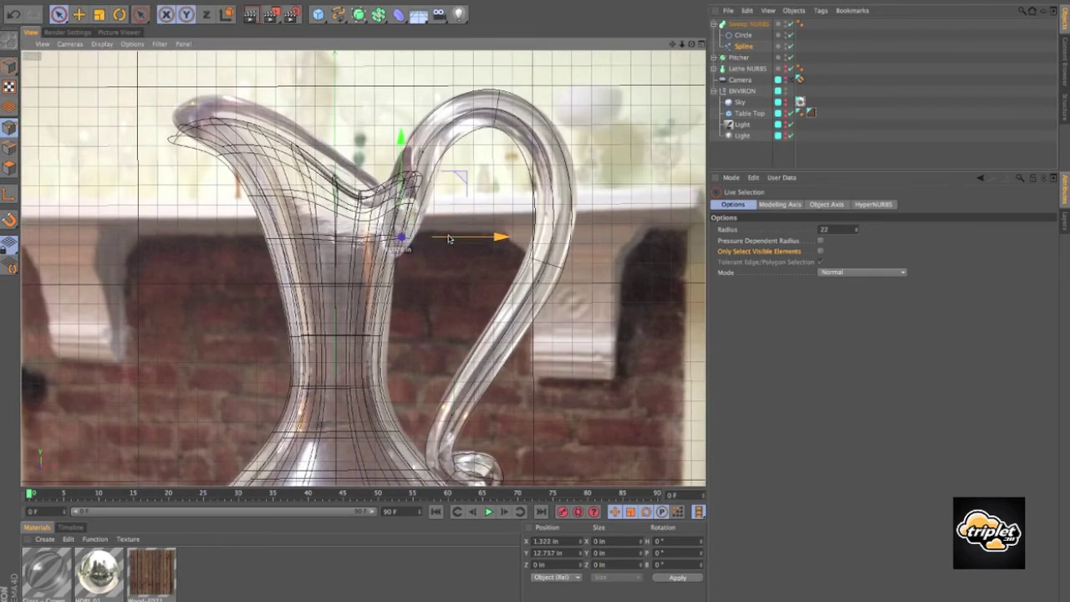
{"action": "left_click", "coordinate": [429, 150]}
{"action": "left_click", "coordinate": [569, 117]}
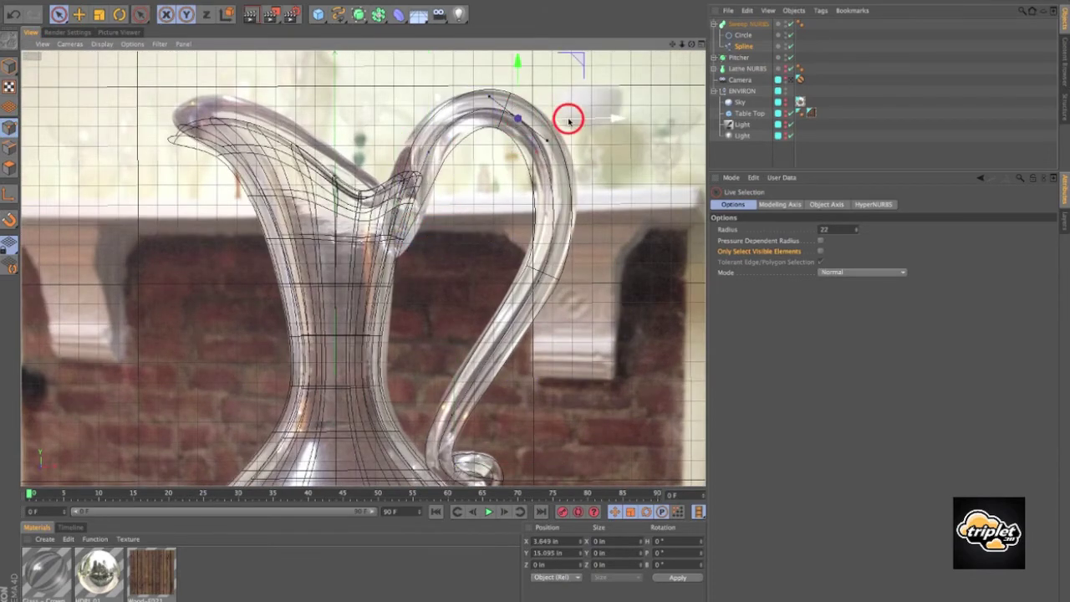
{"action": "left_click", "coordinate": [691, 44]}
{"action": "left_click", "coordinate": [359, 45]}
{"action": "left_click_drag", "start_coordinate": [468, 200], "coordinate": [496, 202], "text": "alt"}
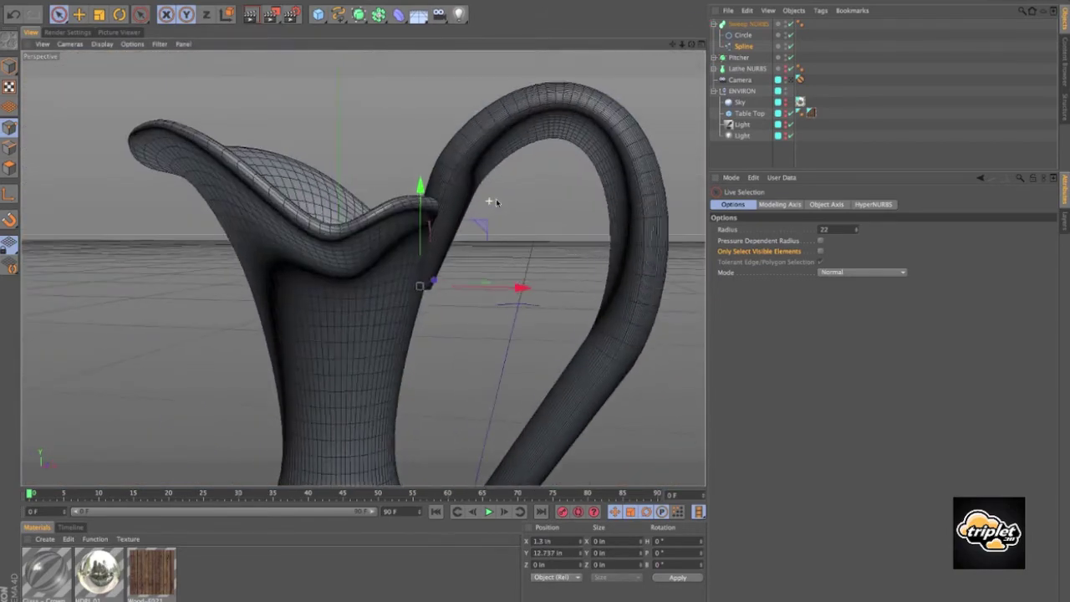
Lower the start point of the sweep's Scale curve to about 0.2 and inspect where the handle meets the rim
{"action": "left_click", "coordinate": [746, 25]}
{"action": "left_click_drag", "start_coordinate": [795, 407], "coordinate": [794, 418]}
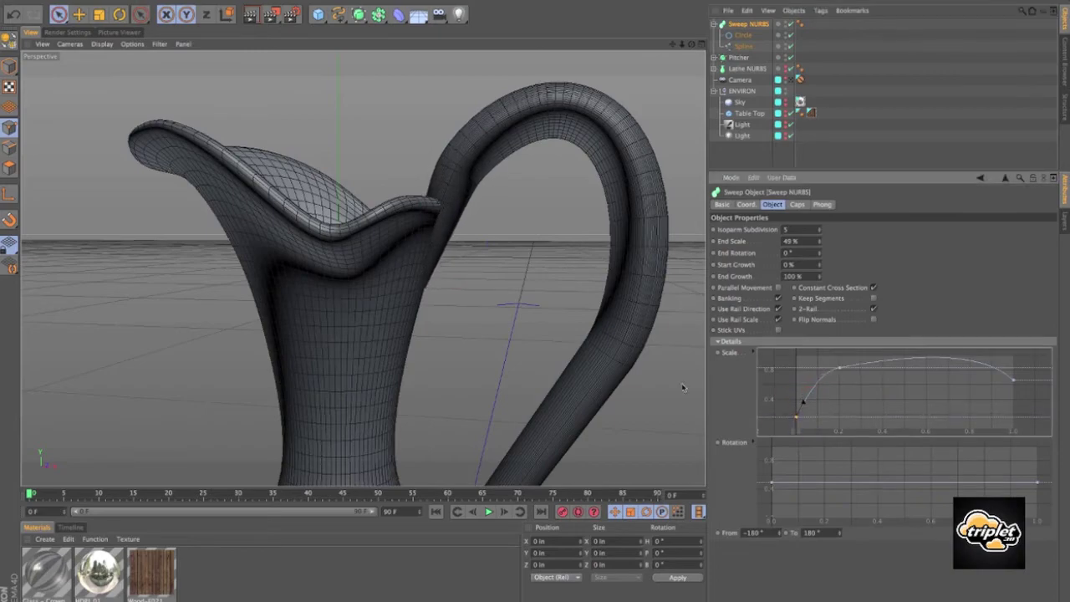
{"action": "mouse_move", "coordinate": [682, 387]}
{"action": "left_mouse_down", "text": "alt"}
{"action": "mouse_move", "coordinate": [484, 335]}
{"action": "mouse_move", "coordinate": [432, 332]}
{"action": "mouse_move", "coordinate": [585, 389]}
{"action": "mouse_move", "coordinate": [555, 362]}
{"action": "left_mouse_up", "text": "alt"}
Move the handle Spline's end point at the neck to about X 1.25 in and check the handle joint from several angles
{"action": "key", "text": "e"}
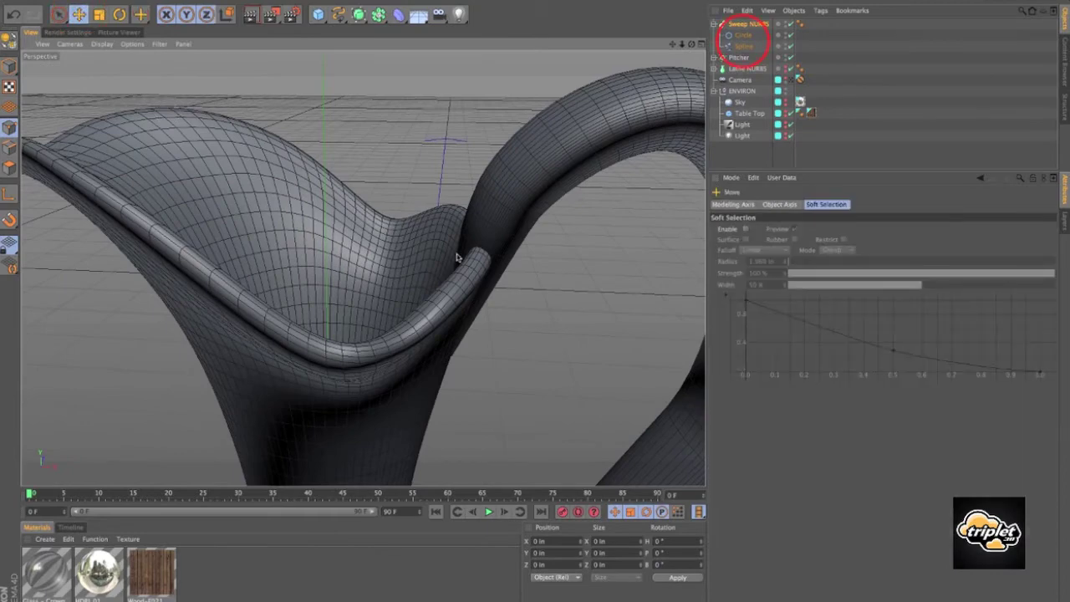
{"action": "left_click", "coordinate": [743, 46]}
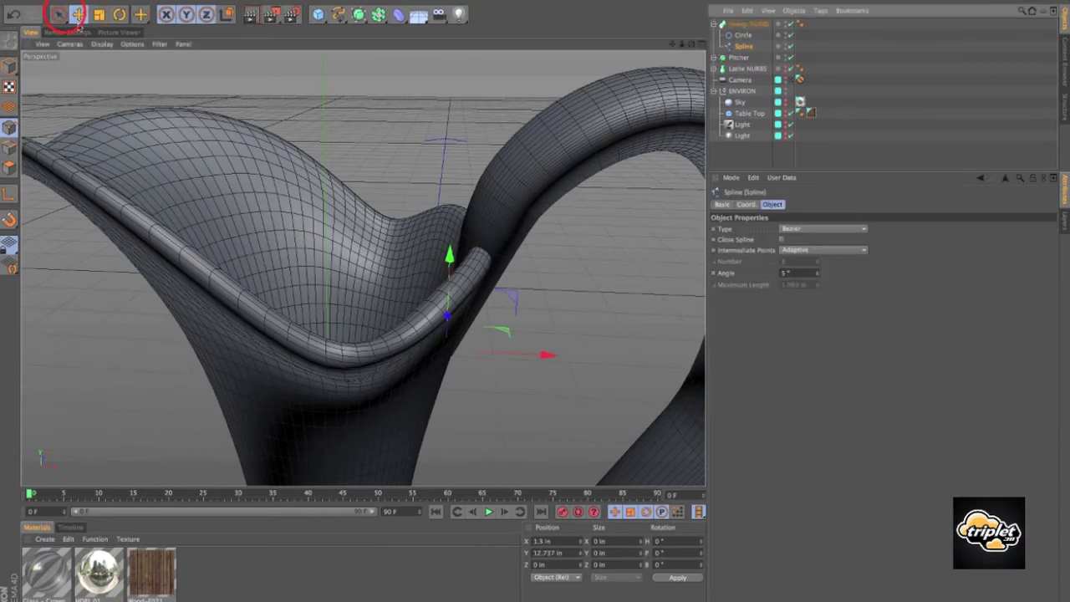
{"action": "left_click", "coordinate": [61, 14]}
{"action": "left_click_drag", "start_coordinate": [464, 324], "coordinate": [430, 289], "text": "alt"}
{"action": "scroll", "coordinate": [489, 288], "scroll_direction": "down", "scroll_amount": 3}
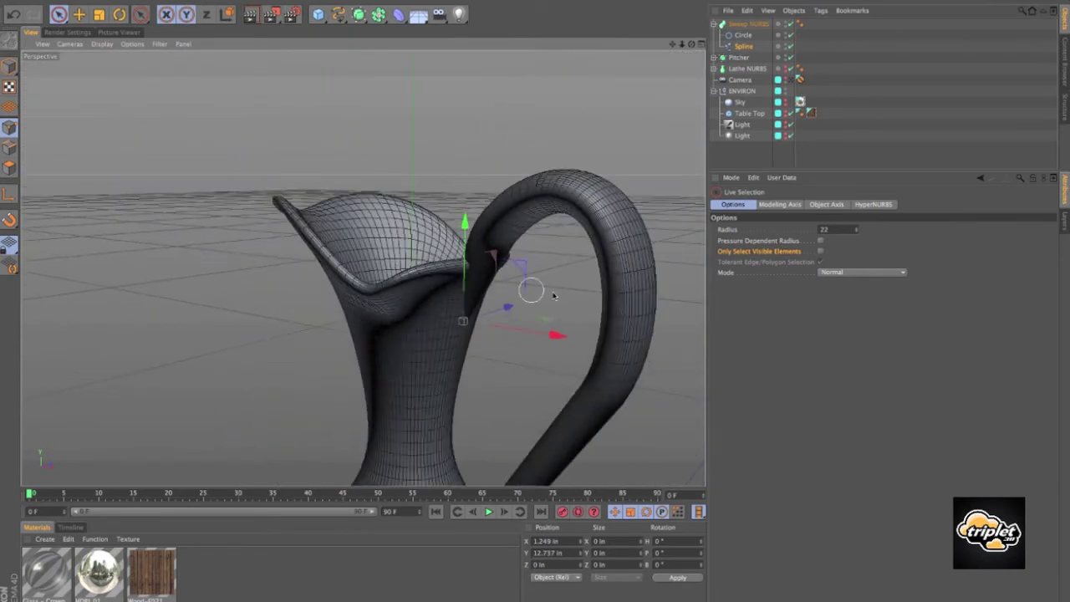
{"action": "left_click_drag", "start_coordinate": [553, 295], "coordinate": [485, 279], "text": "alt"}
{"action": "right_click_drag", "start_coordinate": [480, 279], "coordinate": [389, 263], "text": "alt"}
{"action": "middle_click_drag", "start_coordinate": [390, 262], "coordinate": [390, 221], "text": "alt"}
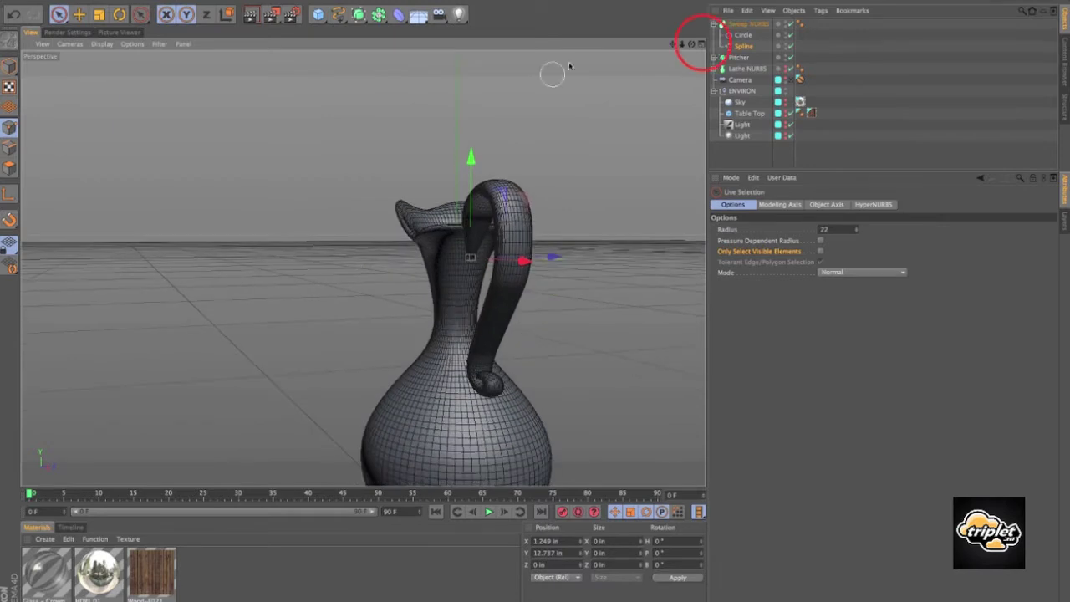
{"action": "left_click", "coordinate": [755, 129]}
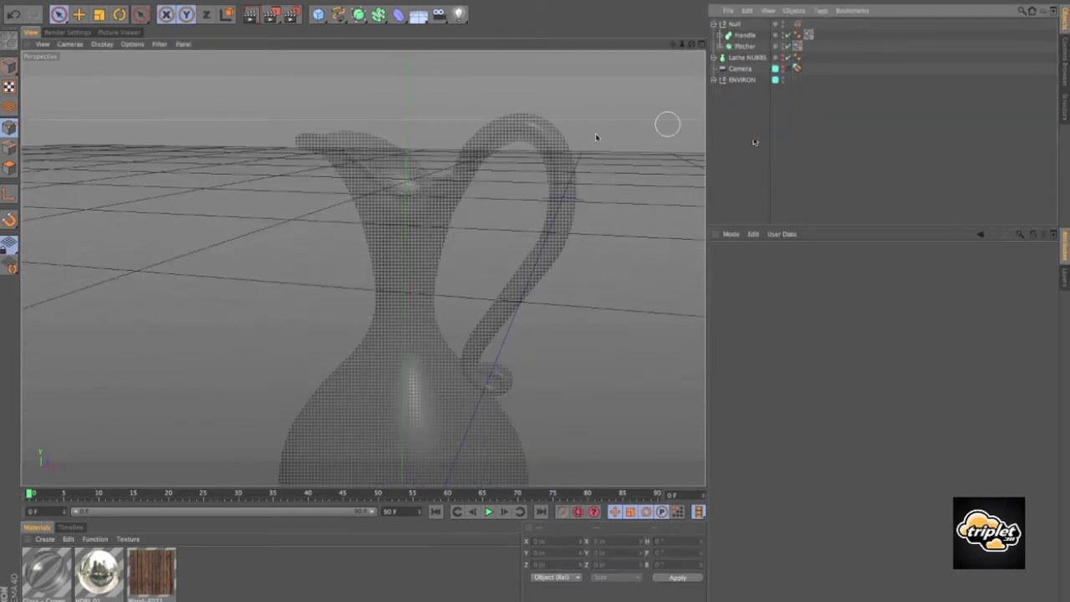
{"action": "left_click_drag", "start_coordinate": [596, 137], "coordinate": [543, 166], "text": "alt"}
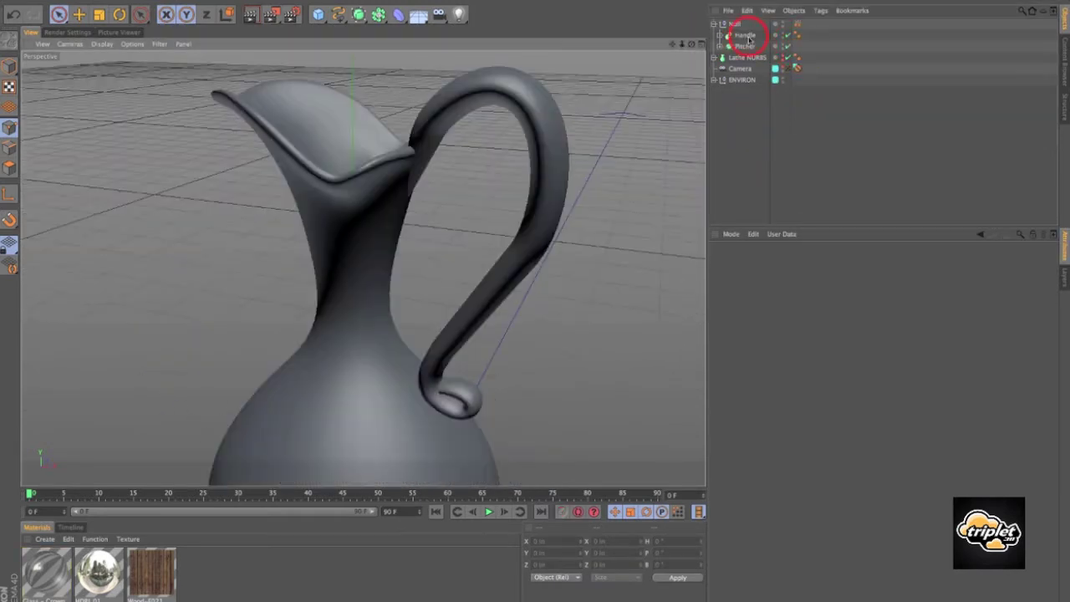
Show the Front view full size and duplicate the Handle sweep object within the Null group
{"action": "left_click", "coordinate": [746, 36]}
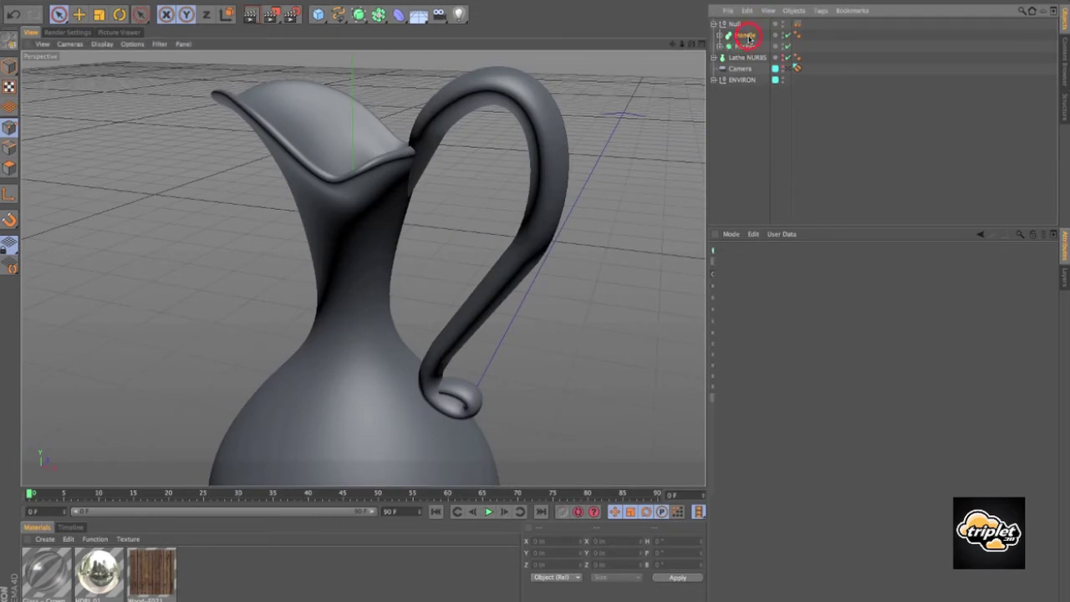
{"action": "left_click", "coordinate": [702, 45]}
{"action": "left_click", "coordinate": [701, 269]}
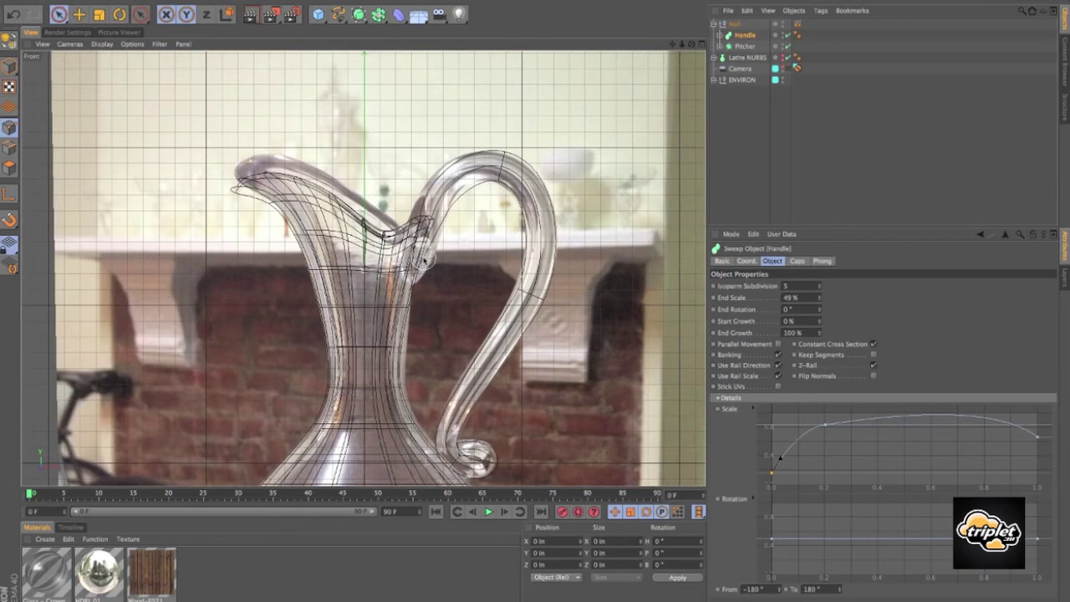
{"action": "left_click", "coordinate": [744, 35]}
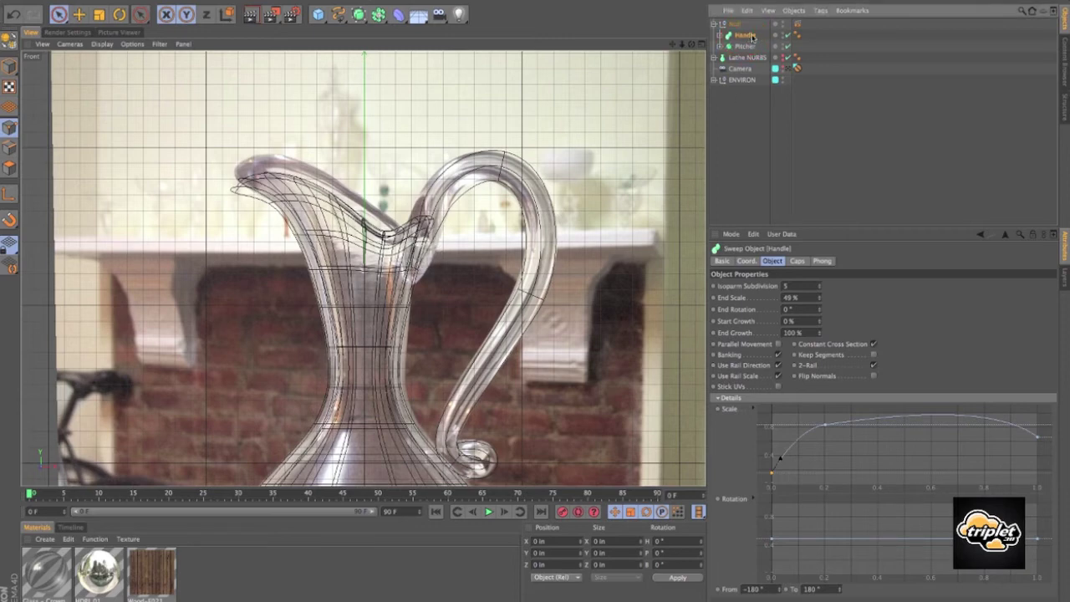
{"action": "left_click_drag", "start_coordinate": [751, 31], "coordinate": [756, 32], "text": "ctrl"}
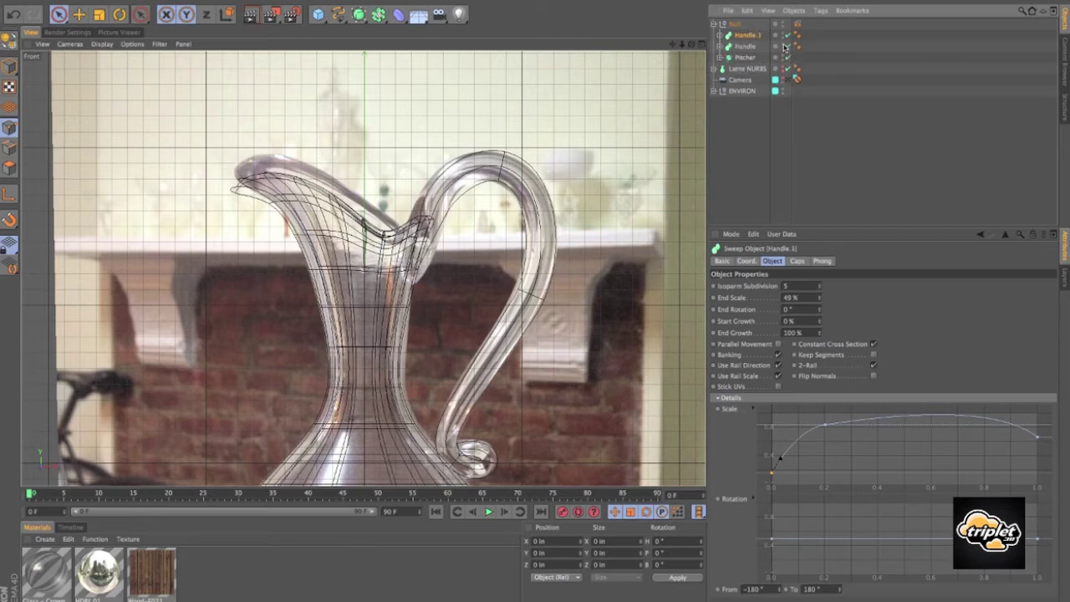
Reshape the copied handle's Spline near the neck, moving its end point to about X 1.3 in, Y 12.91 in
{"action": "left_click", "coordinate": [719, 35]}
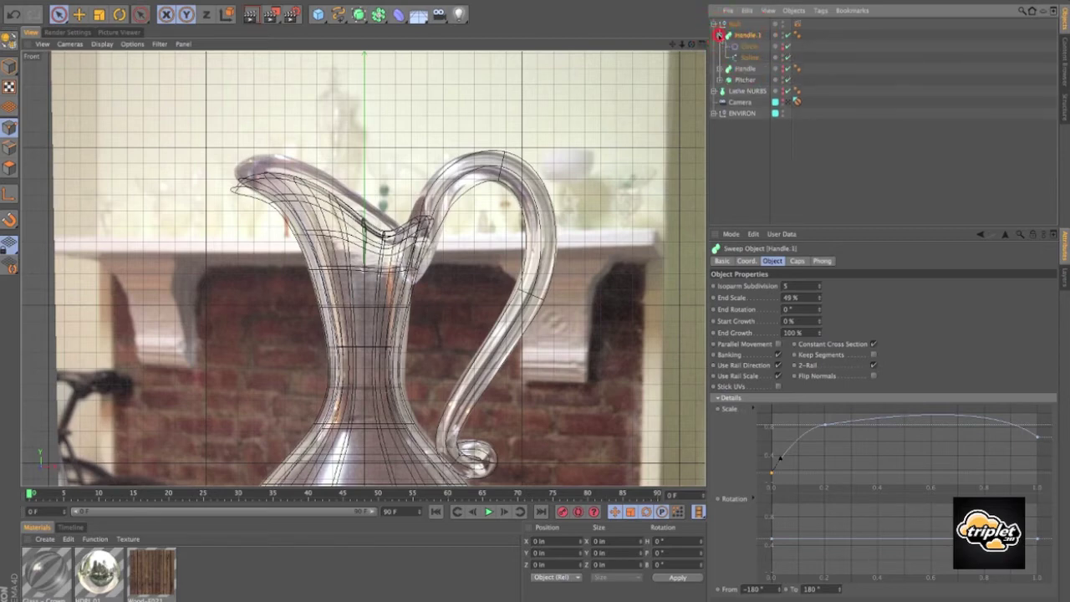
{"action": "left_click", "coordinate": [750, 56]}
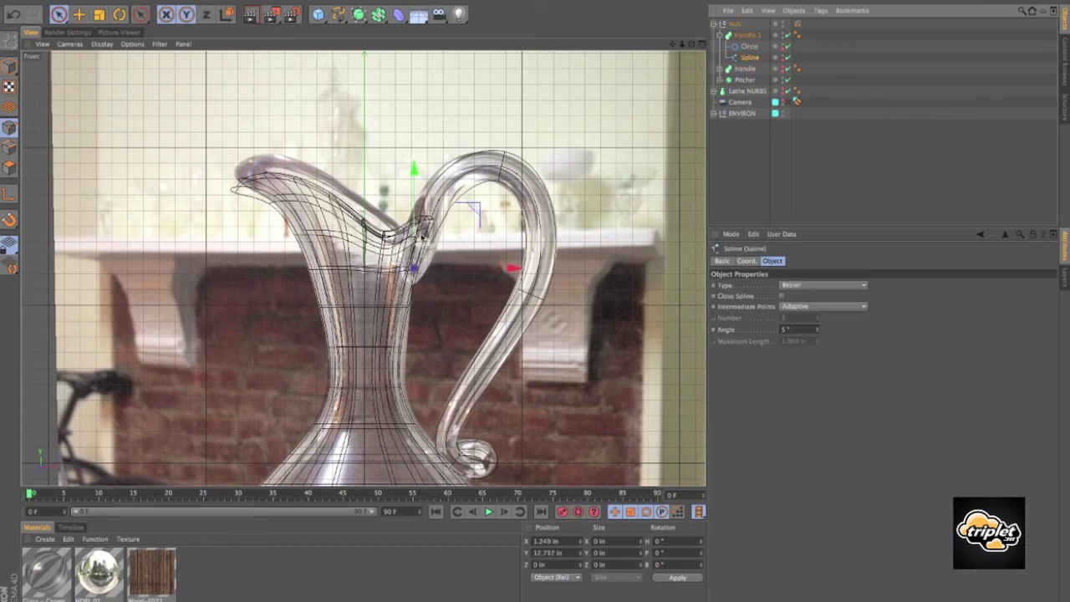
{"action": "scroll", "coordinate": [487, 244], "scroll_direction": "up", "scroll_amount": 3}
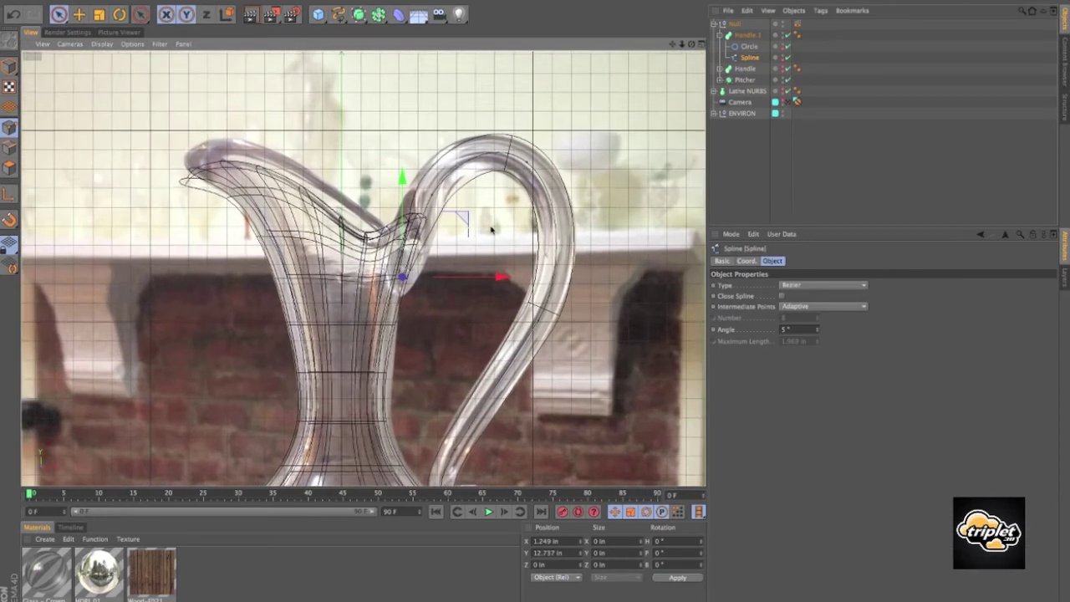
{"action": "left_click", "coordinate": [425, 189]}
{"action": "mouse_move", "coordinate": [423, 136]}
{"action": "left_mouse_down"}
{"action": "mouse_move", "coordinate": [438, 192]}
{"action": "mouse_move", "coordinate": [396, 215]}
{"action": "mouse_move", "coordinate": [401, 204]}
{"action": "left_mouse_up"}
{"action": "left_click", "coordinate": [395, 259]}
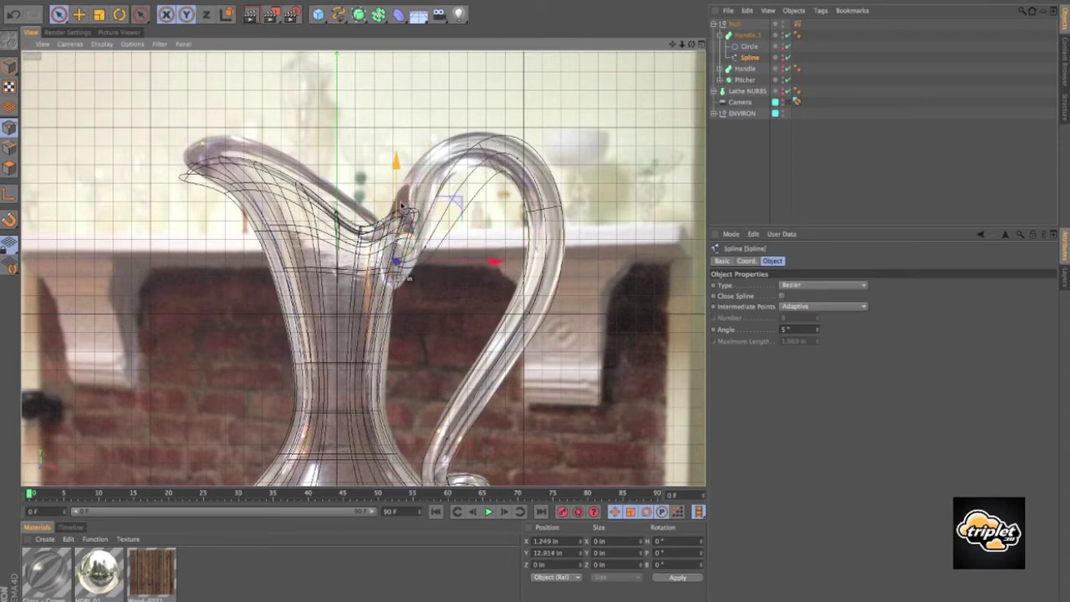
{"action": "left_click_drag", "start_coordinate": [464, 262], "coordinate": [471, 264]}
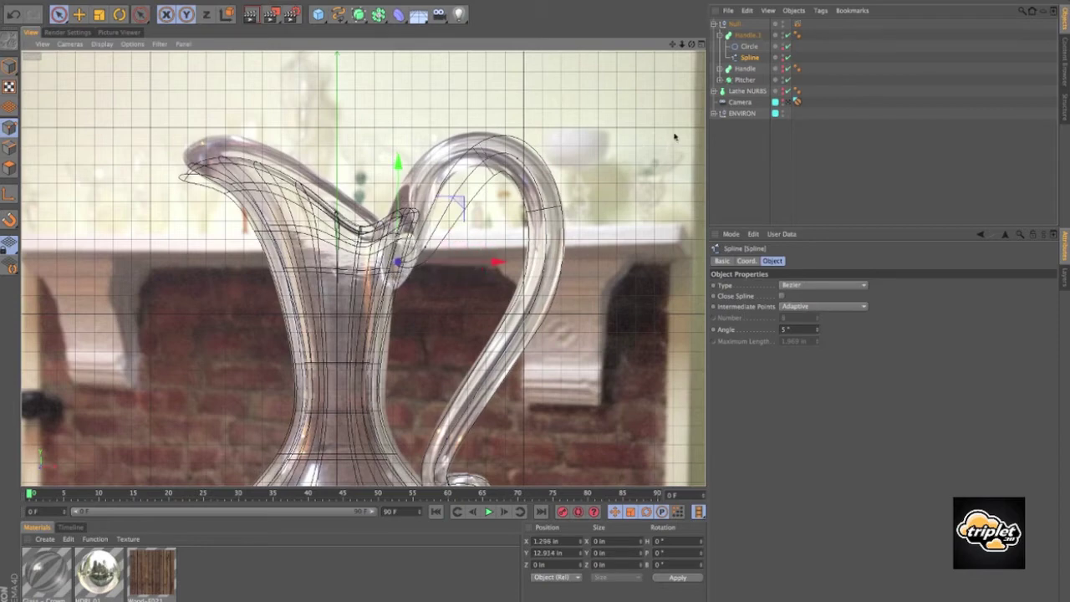
Raise the start point of the copied handle's Scale curve to about 0.8 and level the curve with the point near 0.2
{"action": "left_click", "coordinate": [747, 36]}
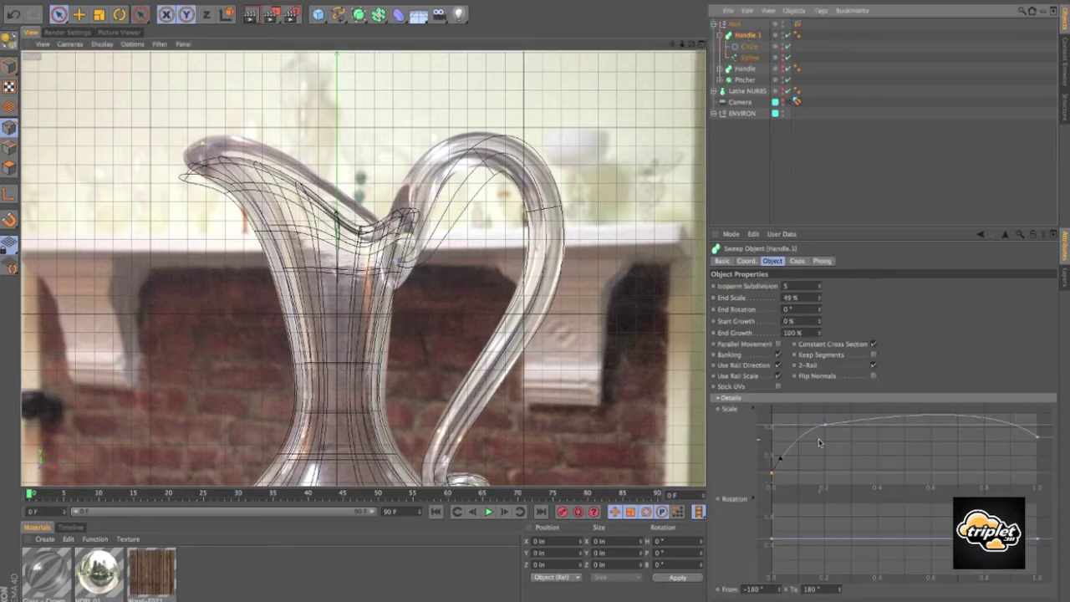
{"action": "left_click_drag", "start_coordinate": [772, 474], "coordinate": [772, 425]}
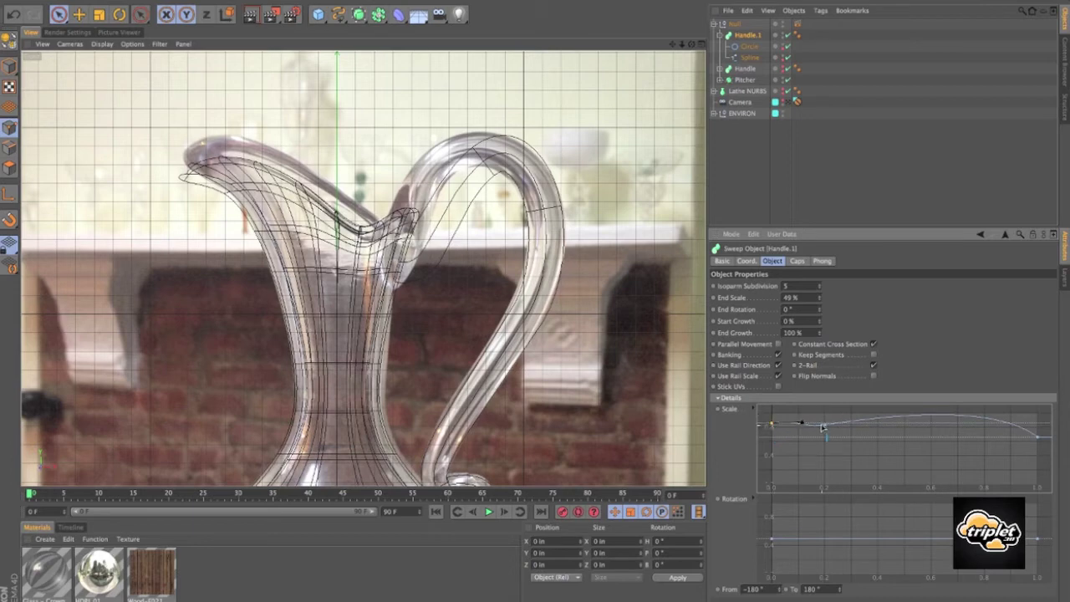
{"action": "left_click", "coordinate": [818, 425]}
{"action": "left_click_drag", "start_coordinate": [801, 424], "coordinate": [829, 425]}
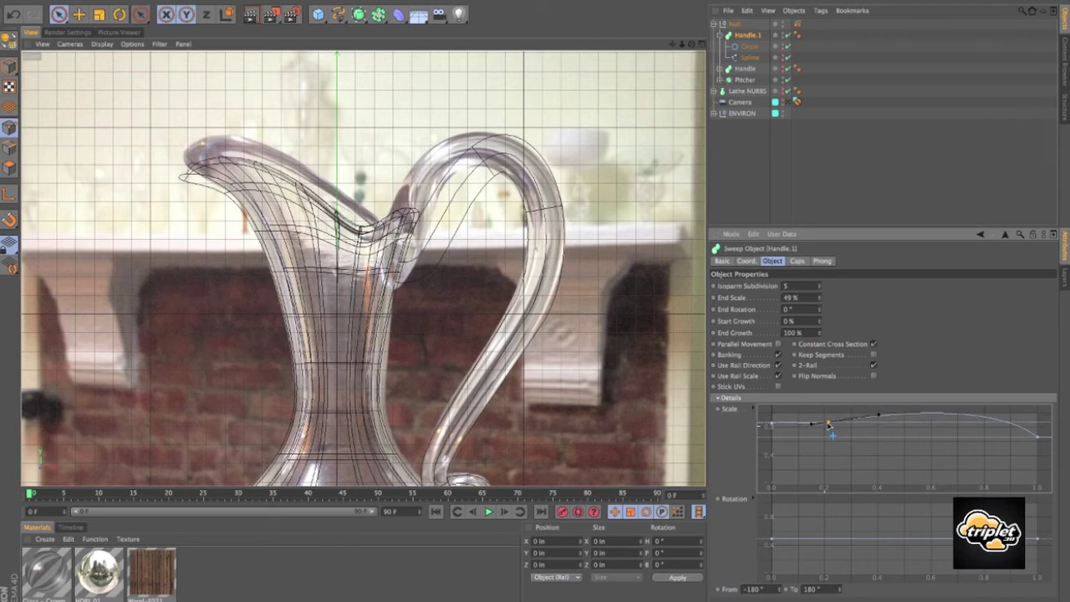
Move the copied Spline's point next to its neck end to about X 1.98 in, Y 13.28 in
{"action": "left_click", "coordinate": [750, 57]}
{"action": "left_click", "coordinate": [431, 234]}
{"action": "left_click_drag", "start_coordinate": [441, 228], "coordinate": [489, 249]}
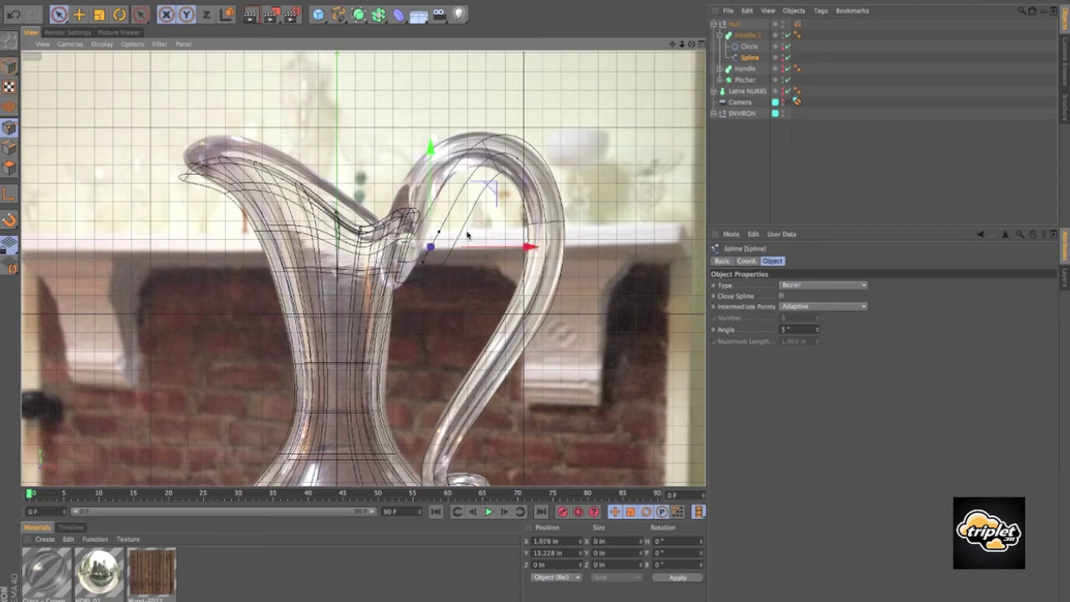
{"action": "mouse_move", "coordinate": [431, 185]}
{"action": "left_mouse_down"}
{"action": "mouse_move", "coordinate": [434, 212]}
{"action": "mouse_move", "coordinate": [436, 187]}
{"action": "left_mouse_up"}
Lower the Spline point beside the neck end to about Y 13.19 in, comparing it with the reference photo up close
{"action": "left_click", "coordinate": [394, 251]}
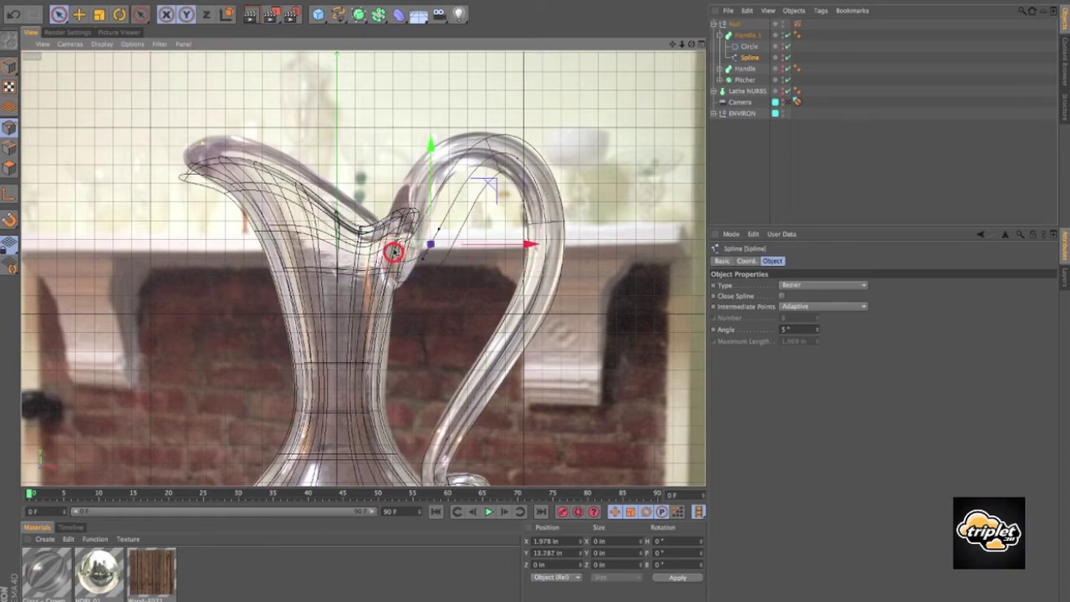
{"action": "right_click_drag", "start_coordinate": [382, 269], "coordinate": [480, 272], "text": "alt"}
{"action": "middle_click_drag", "start_coordinate": [480, 273], "coordinate": [442, 281], "text": "alt"}
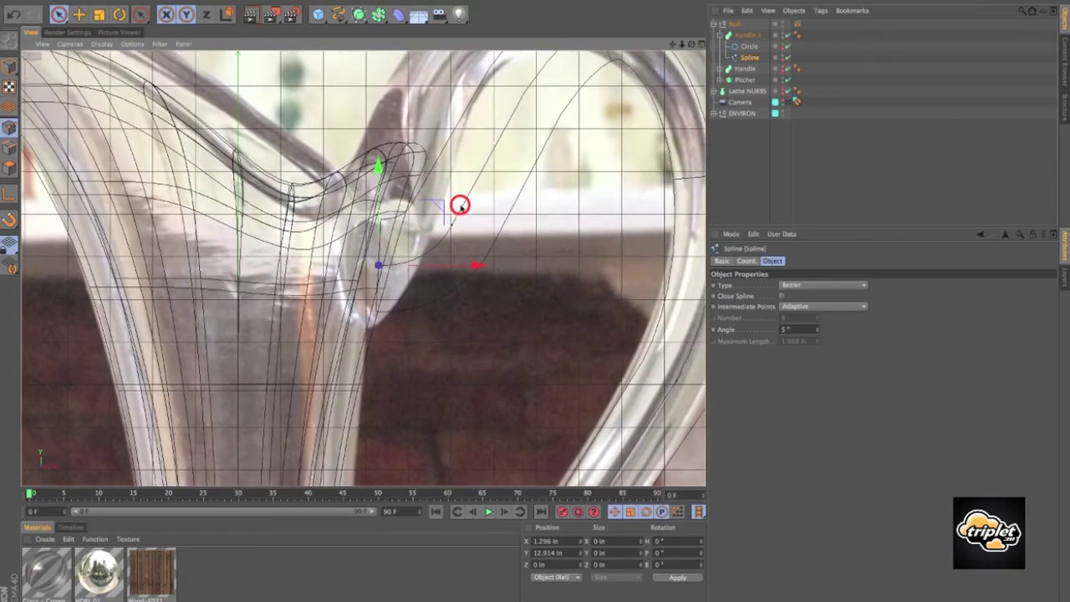
{"action": "left_click_drag", "start_coordinate": [387, 255], "coordinate": [450, 221]}
{"action": "key", "text": "ctrl+z"}
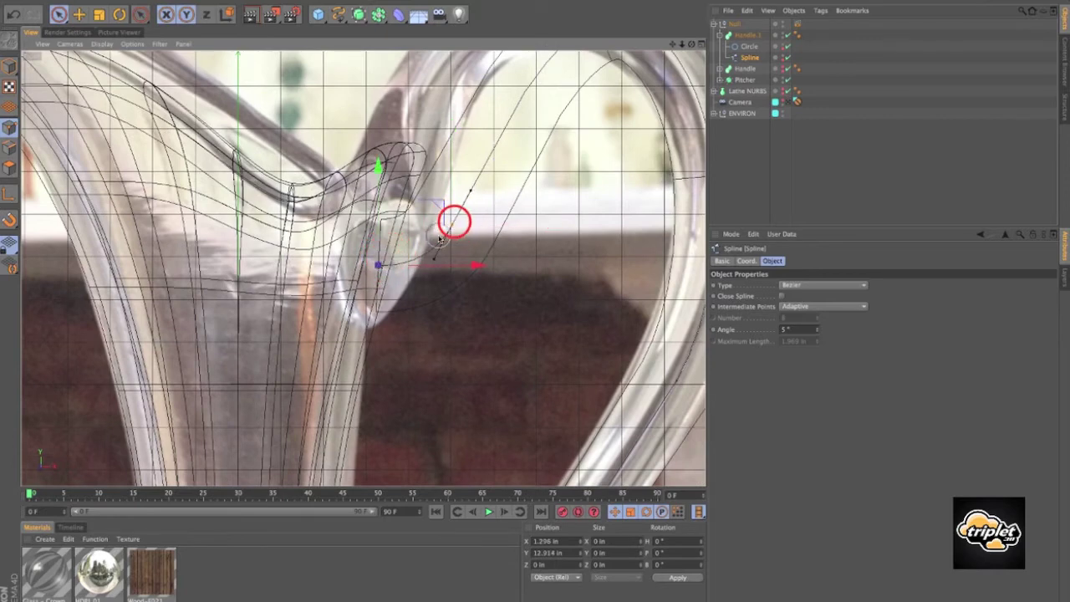
{"action": "key", "text": "ctrl+y"}
{"action": "left_click_drag", "start_coordinate": [451, 159], "coordinate": [457, 171]}
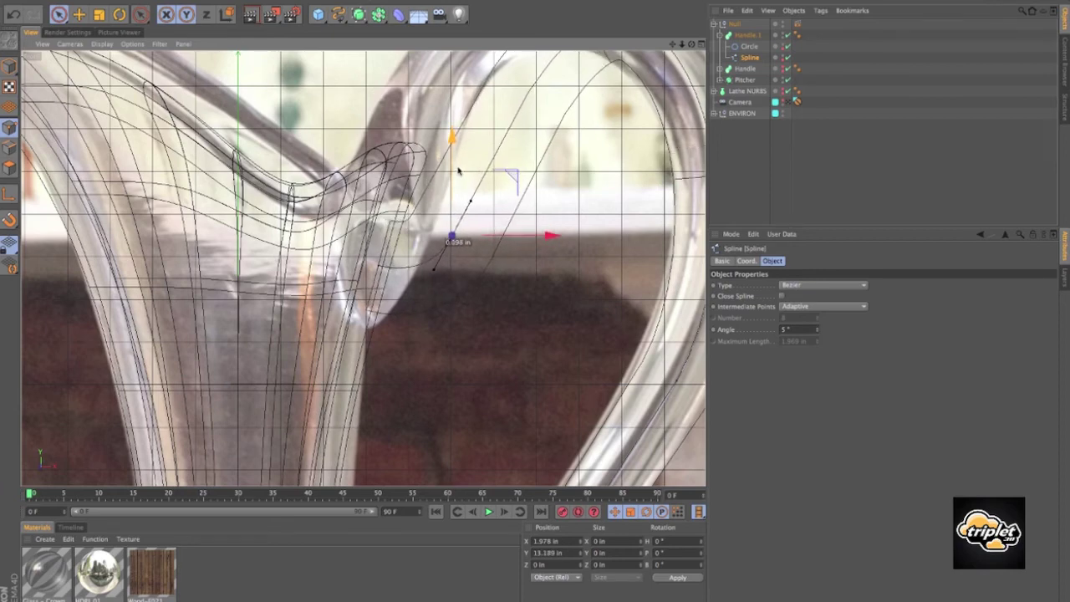
Move the Spline's two neck points together so their centre sits at about X 1.7 in, Y 13.37 in, and check the joint in perspective
{"action": "scroll", "coordinate": [474, 292], "scroll_direction": "down", "scroll_amount": 2}
{"action": "middle_click_drag", "start_coordinate": [451, 283], "coordinate": [406, 291], "text": "alt"}
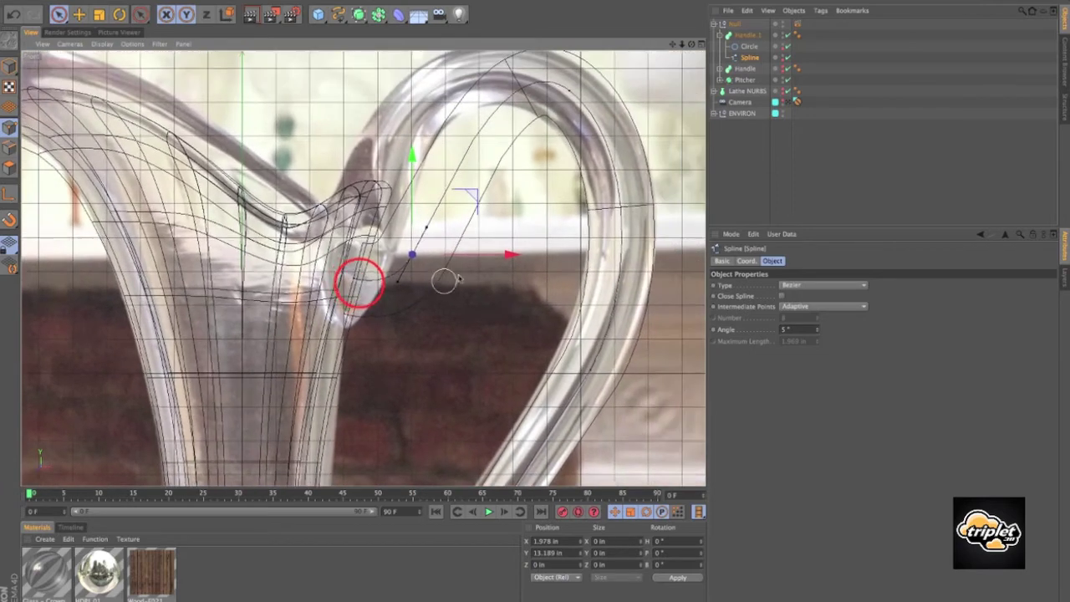
{"action": "scroll", "coordinate": [444, 279], "scroll_direction": "down", "scroll_amount": 1}
{"action": "left_click", "coordinate": [368, 276], "text": "shift"}
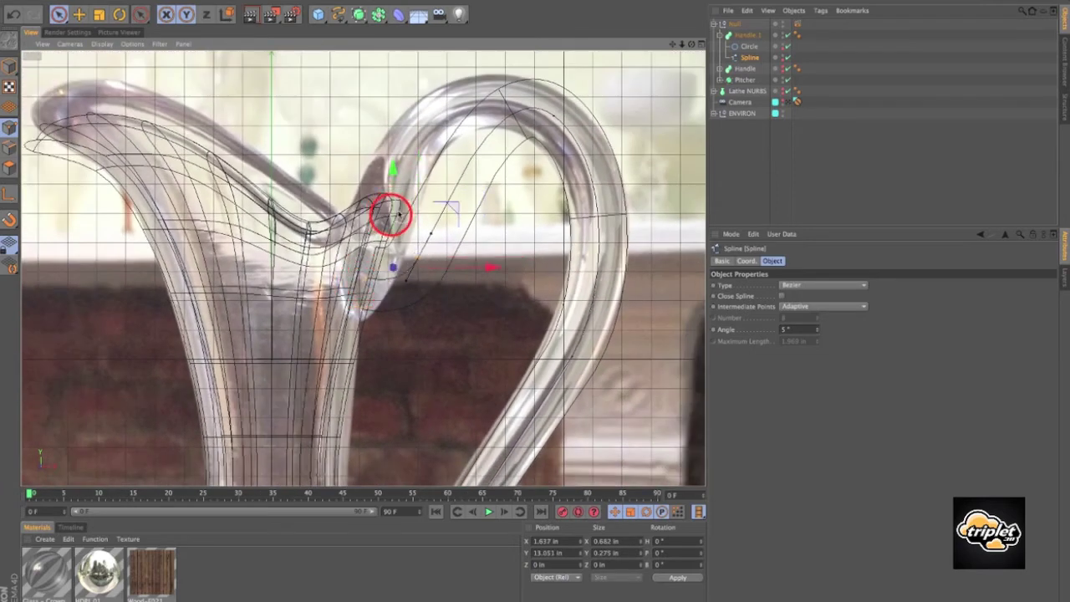
{"action": "left_click_drag", "start_coordinate": [392, 215], "coordinate": [392, 192]}
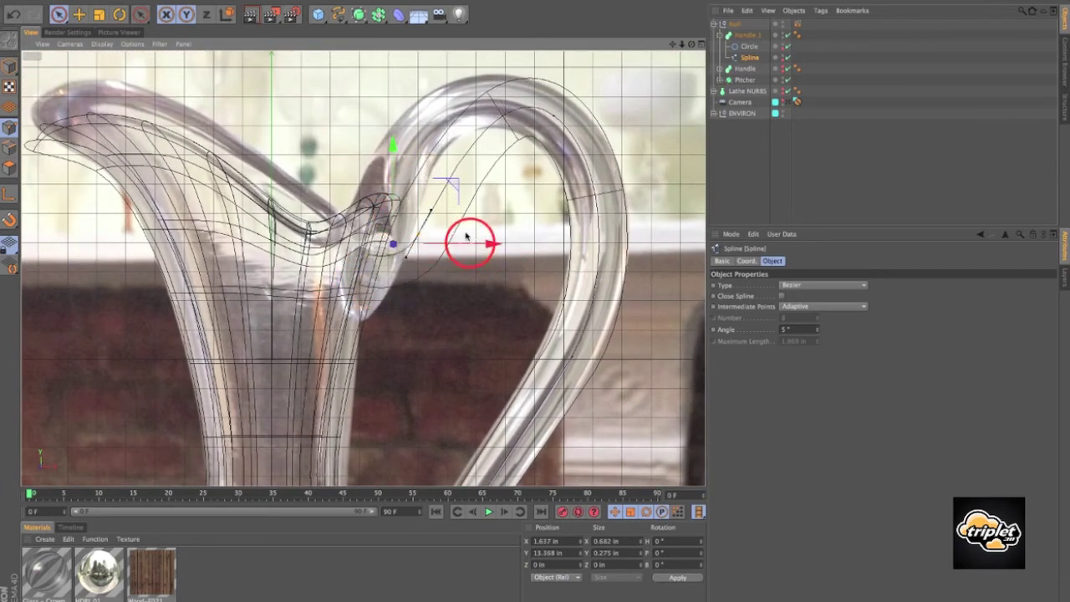
{"action": "left_click_drag", "start_coordinate": [470, 243], "coordinate": [478, 239]}
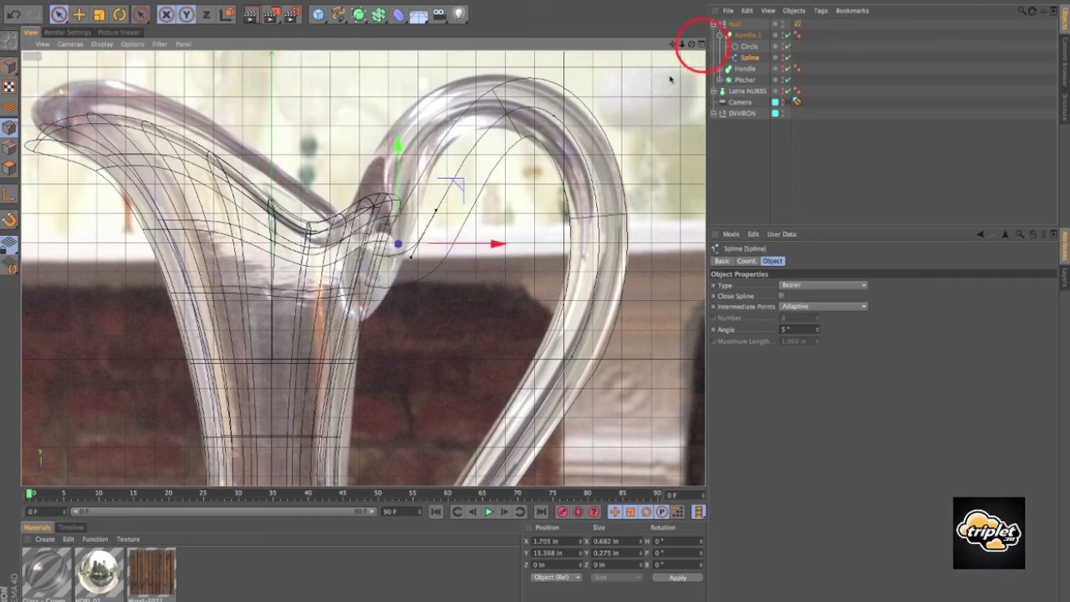
{"action": "left_click", "coordinate": [703, 46]}
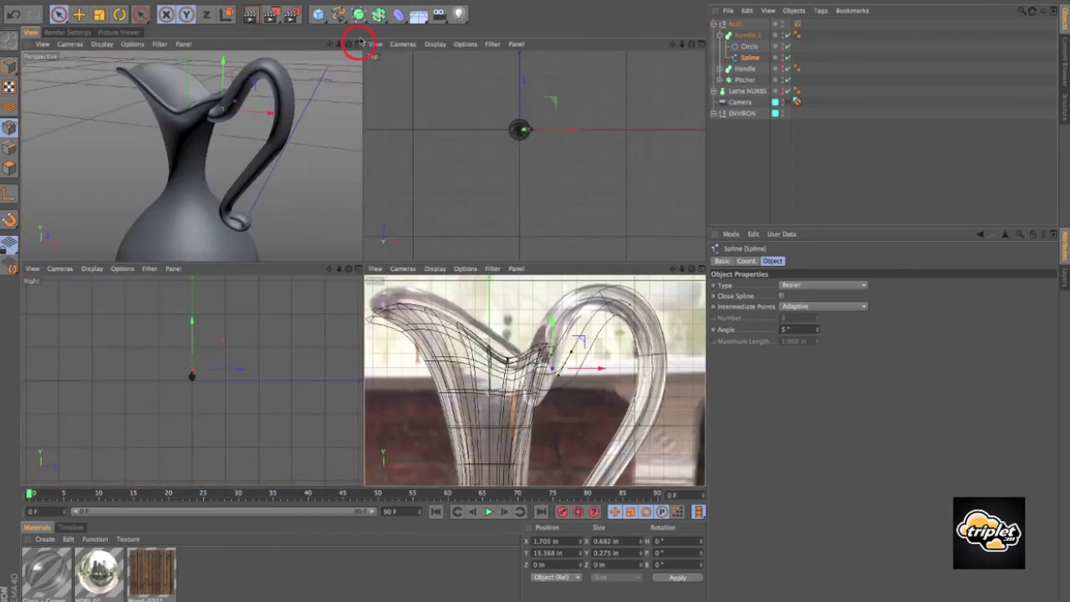
{"action": "left_click", "coordinate": [359, 45]}
{"action": "left_click_drag", "start_coordinate": [370, 107], "coordinate": [425, 107], "text": "alt"}
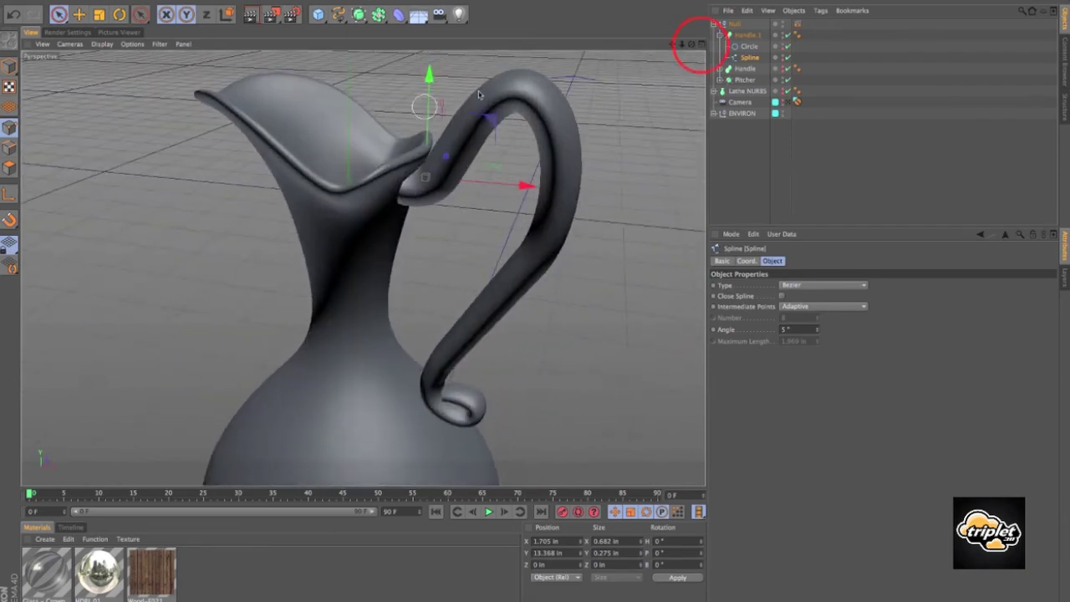
Return to the Front view and move the Spline point at the top of the handle arch to about X 3.98 in
{"action": "left_click", "coordinate": [702, 45]}
{"action": "left_click", "coordinate": [699, 271]}
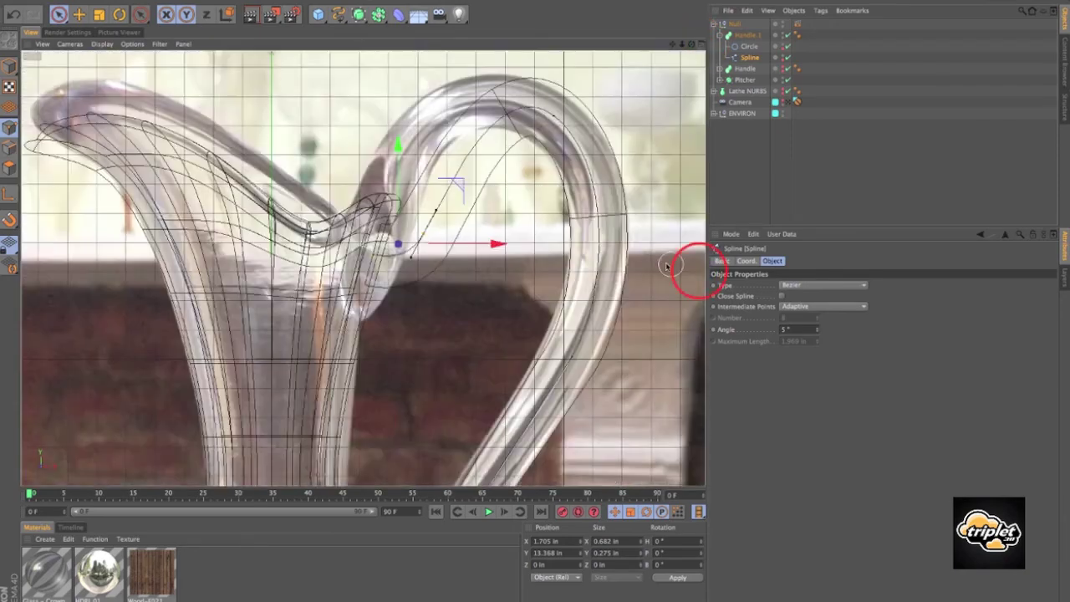
{"action": "right_click_drag", "start_coordinate": [616, 234], "coordinate": [597, 234], "text": "alt"}
{"action": "middle_click_drag", "start_coordinate": [600, 196], "coordinate": [510, 223], "text": "alt"}
{"action": "left_click", "coordinate": [473, 161]}
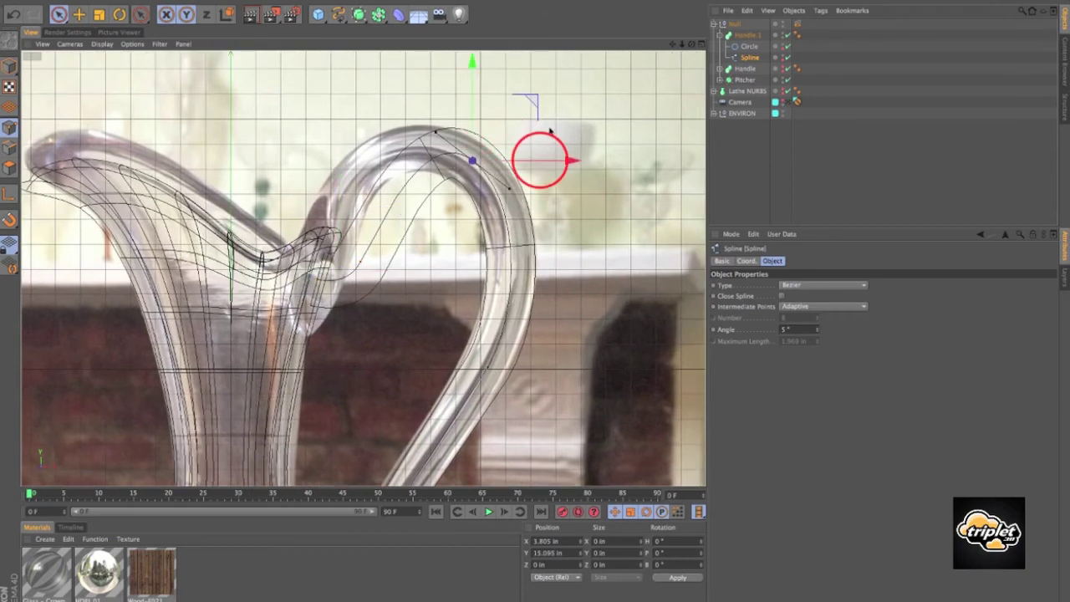
{"action": "left_click_drag", "start_coordinate": [540, 164], "coordinate": [553, 161]}
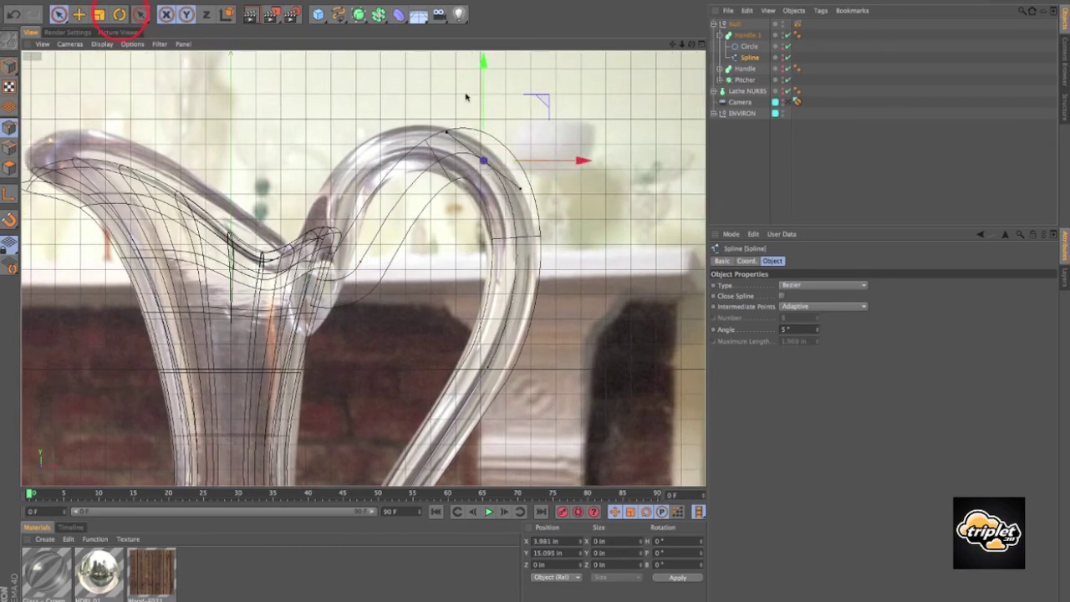
Rotate the arch point's tangent to a flatter angle, lengthen its handles, and check the handle's curve in perspective
{"action": "left_click", "coordinate": [119, 14]}
{"action": "left_click_drag", "start_coordinate": [526, 112], "coordinate": [505, 105]}
{"action": "left_click", "coordinate": [79, 15]}
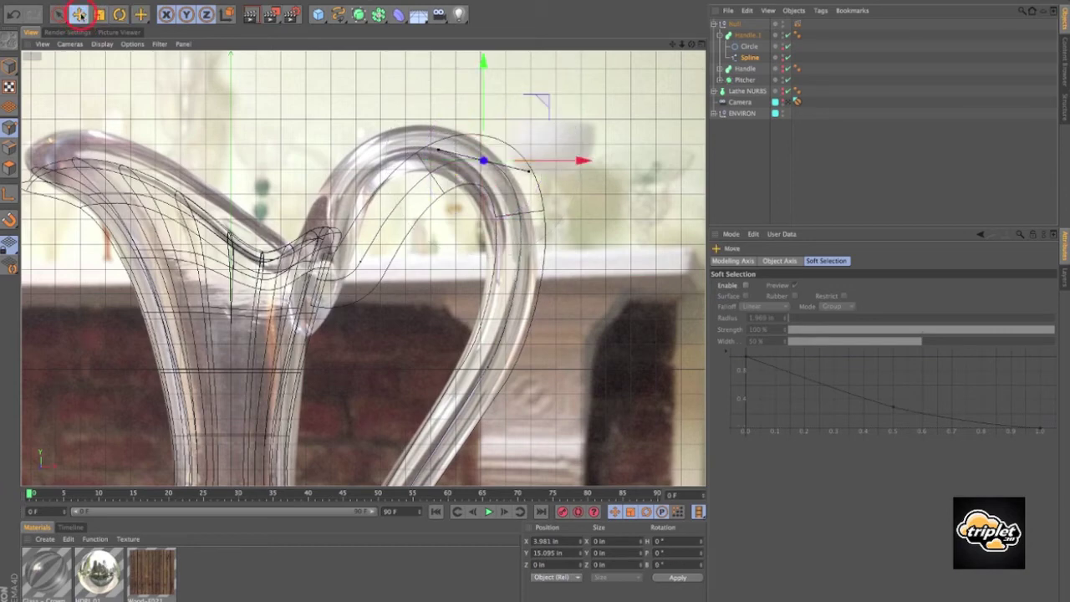
{"action": "left_click_drag", "start_coordinate": [434, 148], "coordinate": [426, 146]}
{"action": "left_click", "coordinate": [696, 50]}
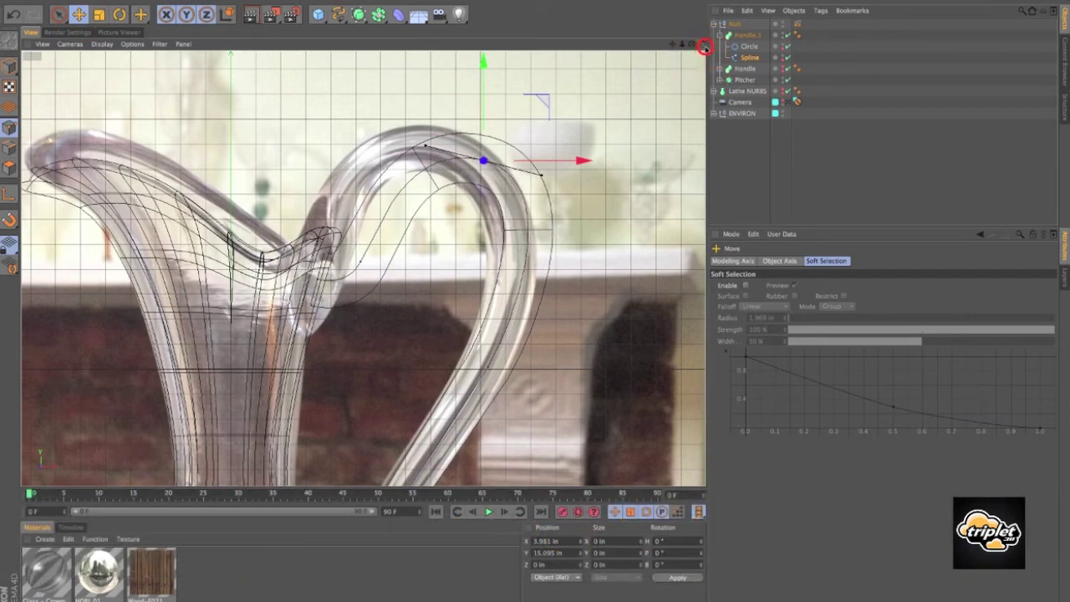
{"action": "left_click", "coordinate": [360, 46]}
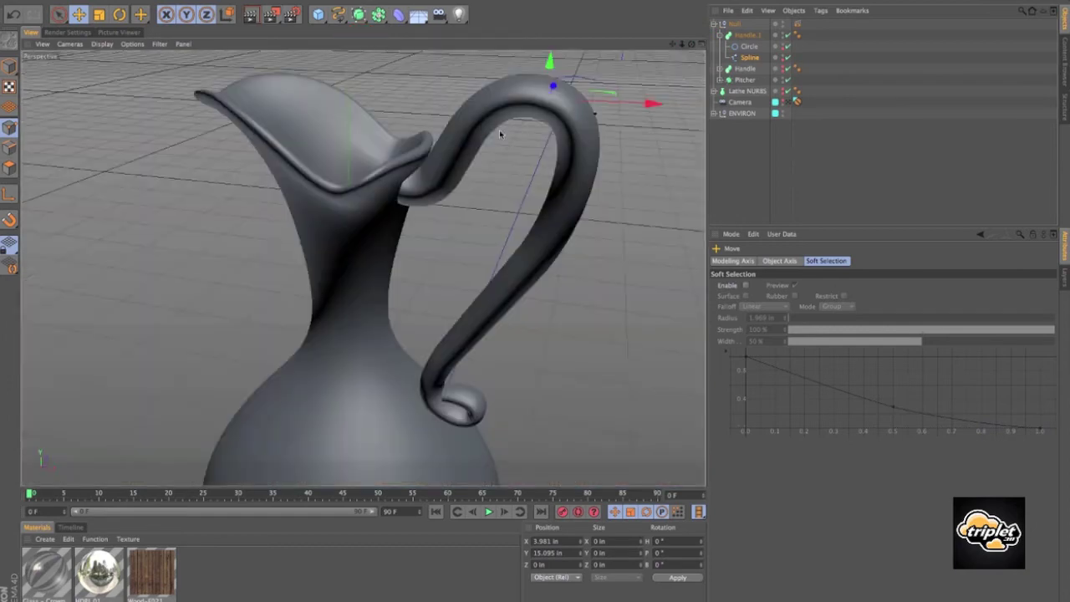
Maximize the Perspective view, frame the whole pitcher, collapse the Sweep NURBS hierarchy, and look through the scene's Camera
{"action": "left_click_drag", "start_coordinate": [502, 134], "coordinate": [432, 108], "text": "alt"}
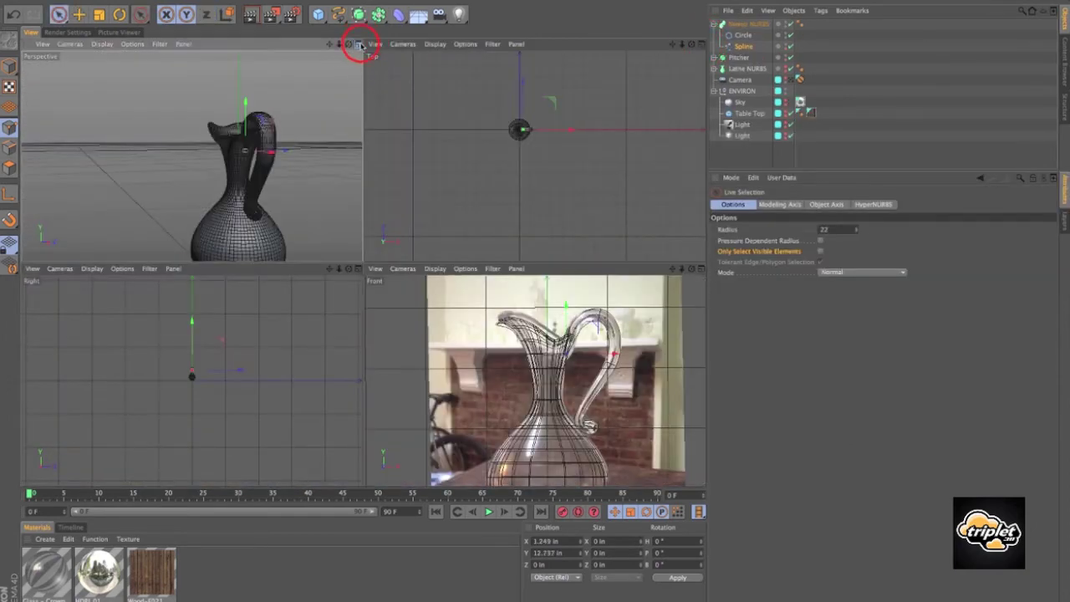
{"action": "left_click", "coordinate": [359, 45]}
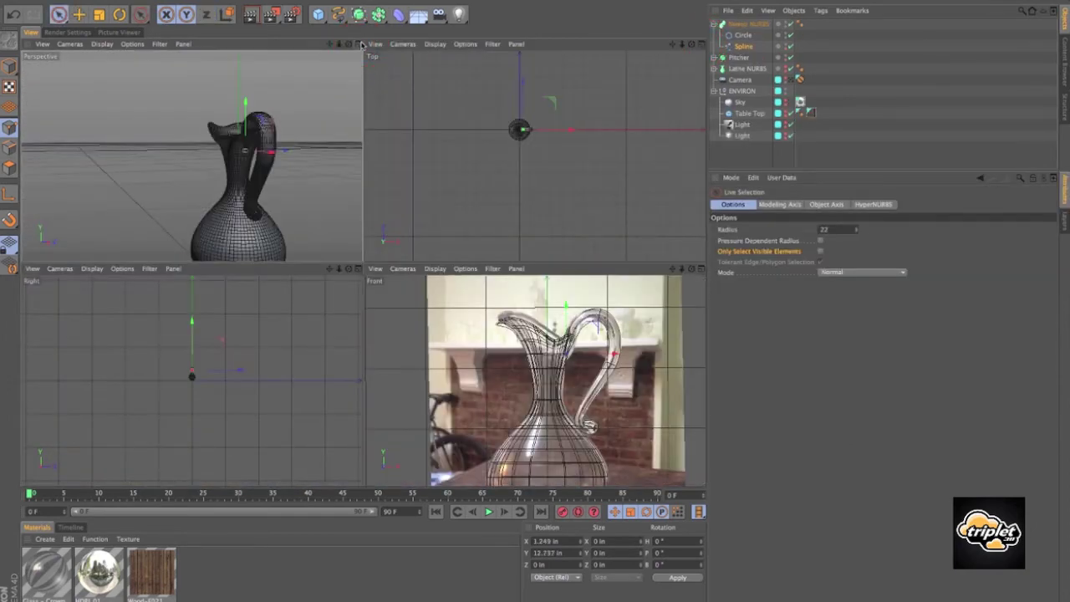
{"action": "left_click", "coordinate": [360, 45]}
{"action": "right_click_drag", "start_coordinate": [552, 147], "coordinate": [418, 148], "text": "alt"}
{"action": "left_click_drag", "start_coordinate": [418, 148], "coordinate": [362, 267], "text": "alt"}
{"action": "right_click_drag", "start_coordinate": [363, 268], "coordinate": [591, 109], "text": "alt"}
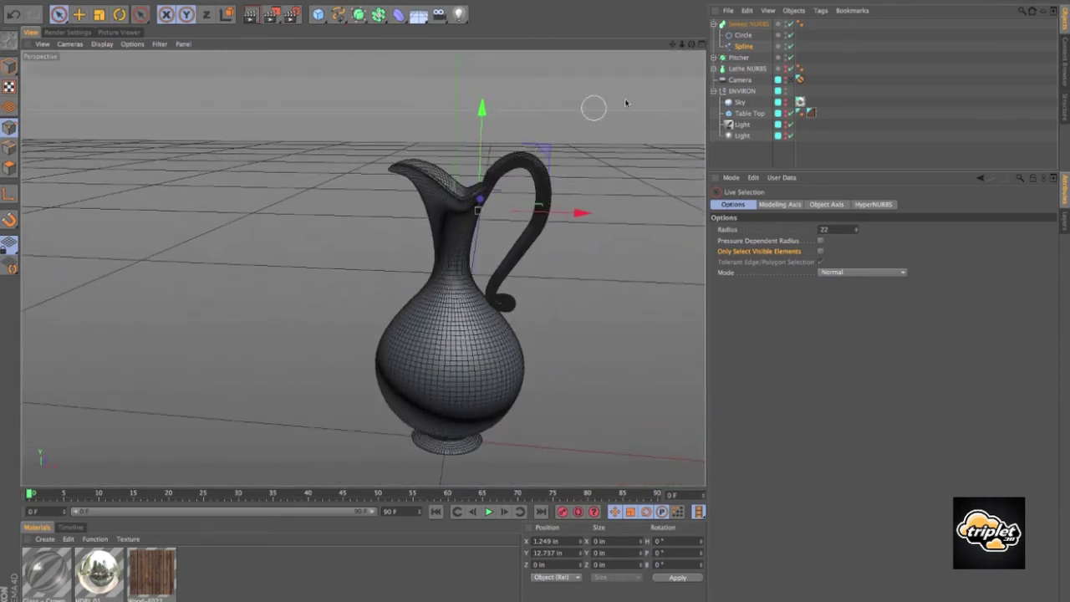
{"action": "left_click", "coordinate": [713, 23]}
{"action": "left_click", "coordinate": [713, 23]}
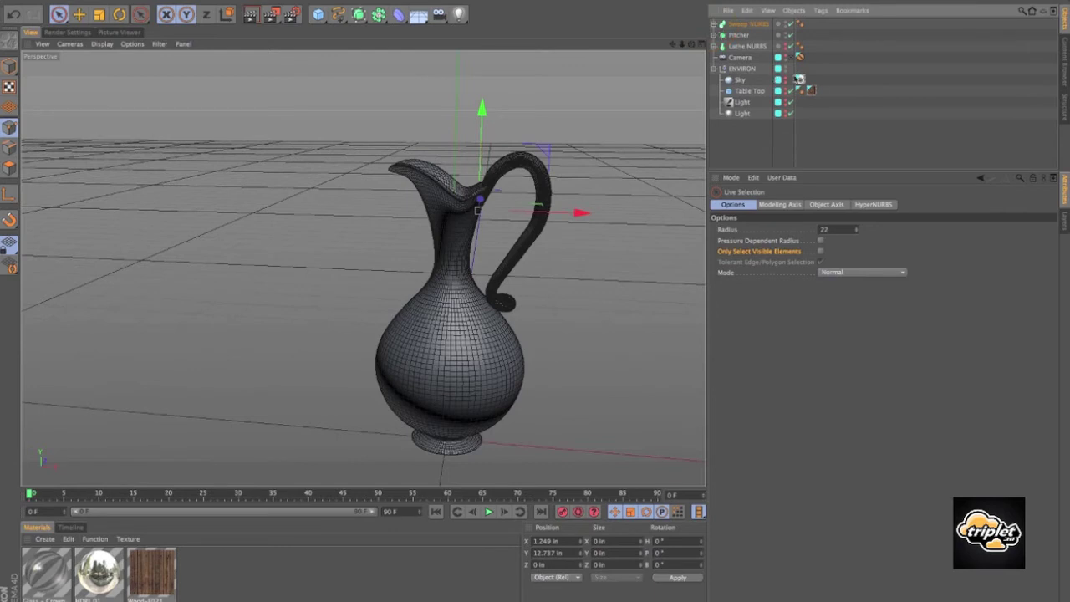
{"action": "left_click", "coordinate": [800, 56]}
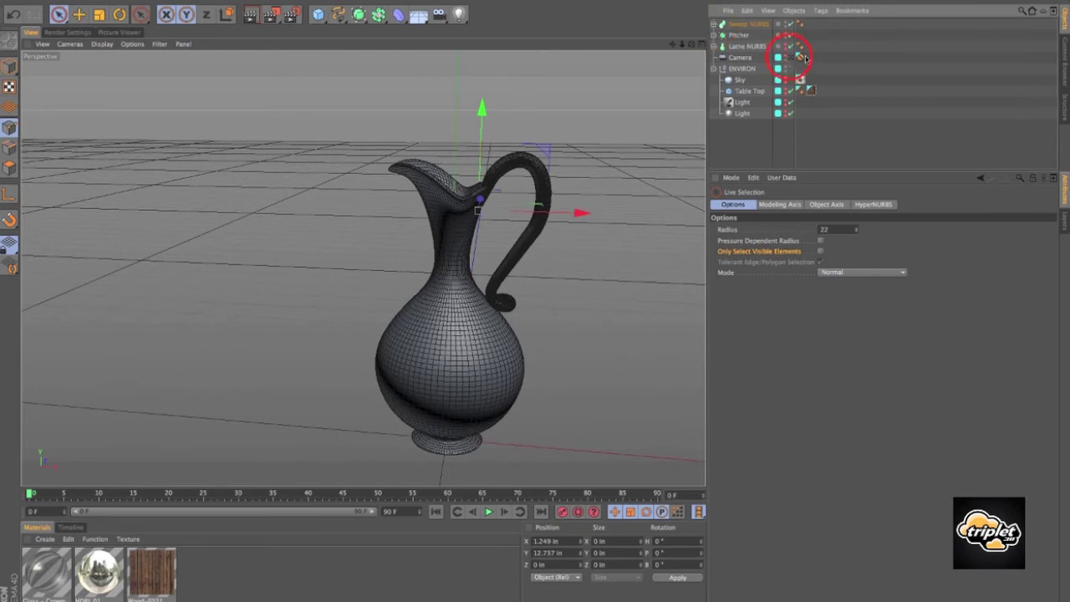
Make the Environ layer visible in the viewport and show its Sky, Table Top and Light objects
{"action": "left_click", "coordinate": [798, 81]}
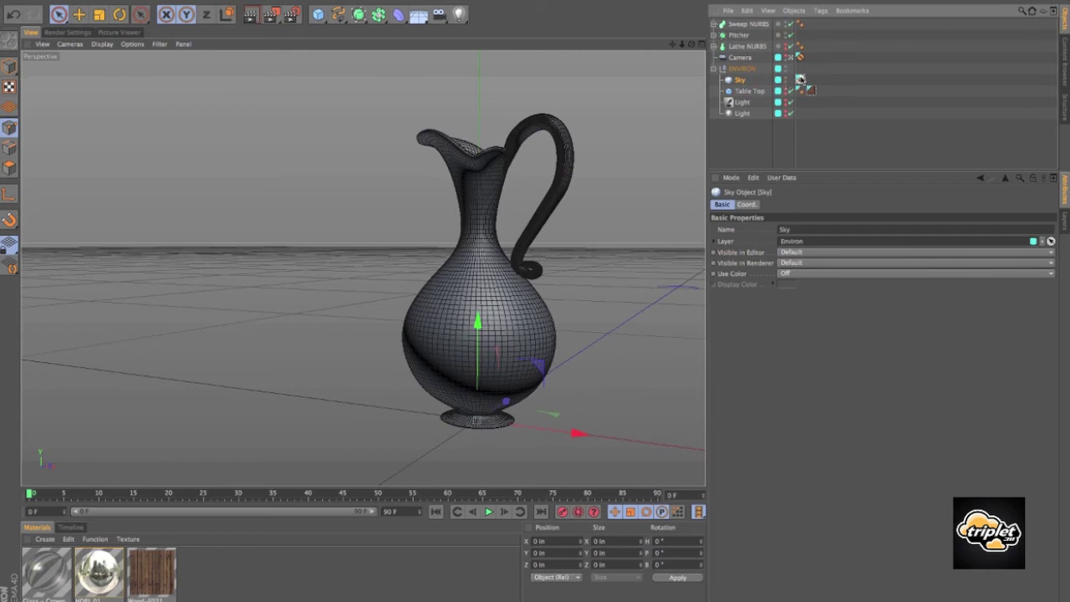
{"action": "left_click", "coordinate": [1064, 219]}
{"action": "left_click", "coordinate": [777, 201]}
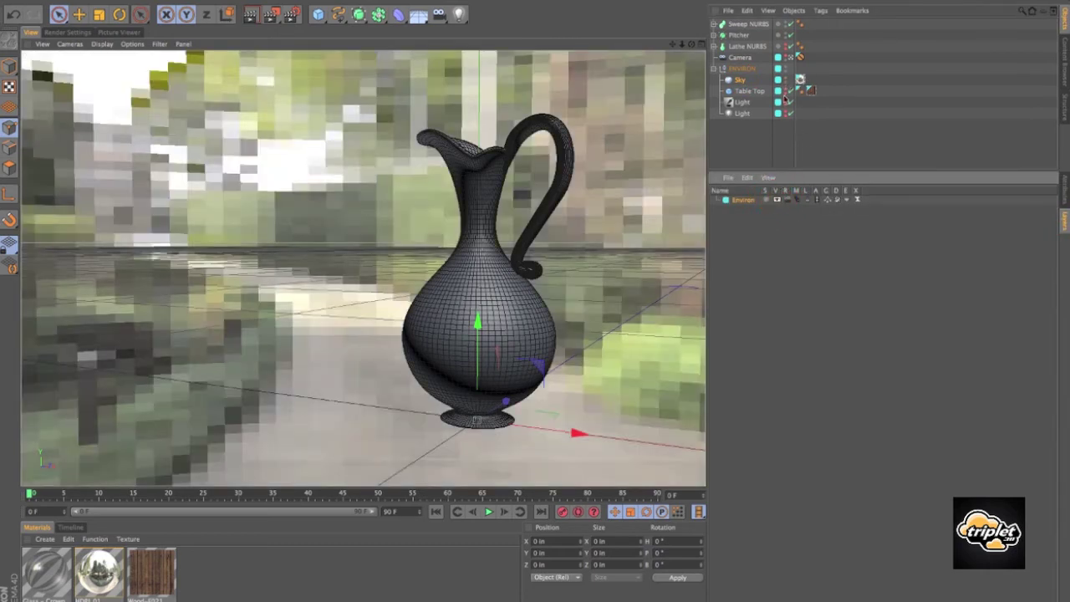
{"action": "left_click", "coordinate": [785, 94]}
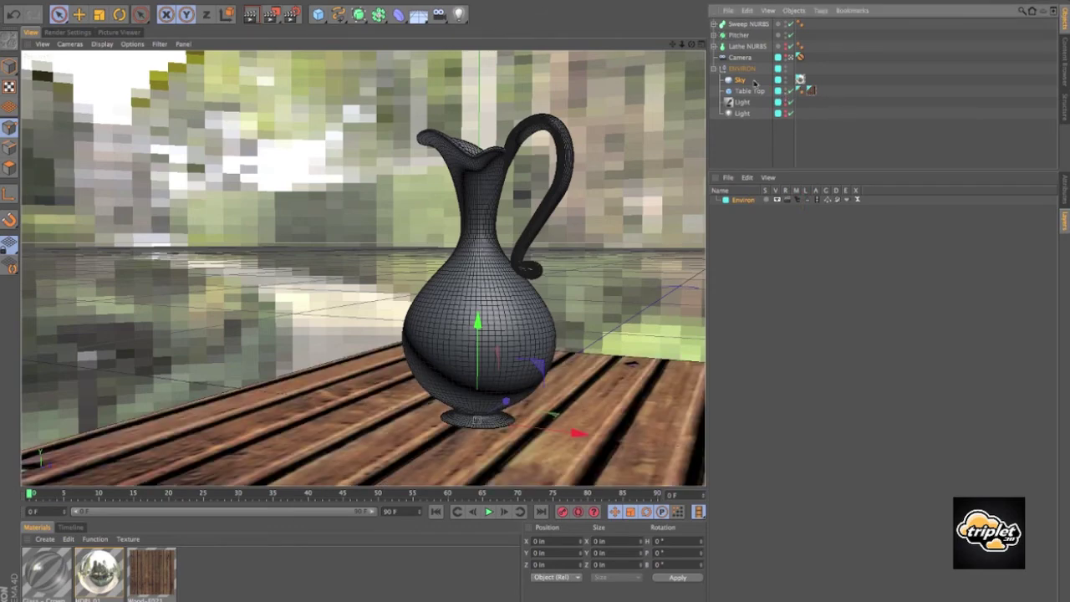
{"action": "left_click", "coordinate": [744, 101]}
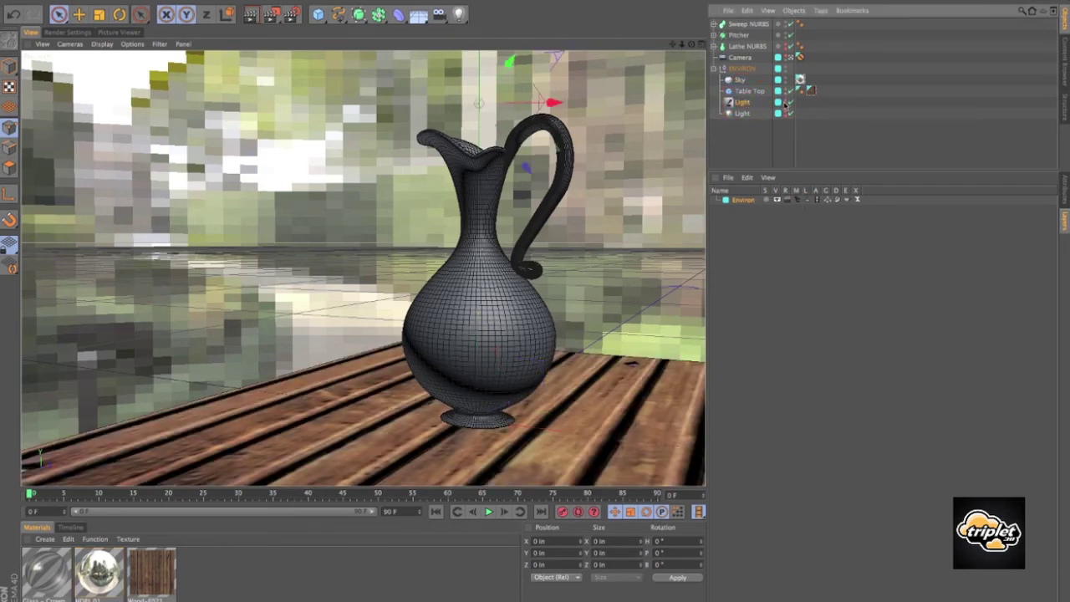
{"action": "left_click", "coordinate": [785, 103]}
{"action": "left_click", "coordinate": [748, 127]}
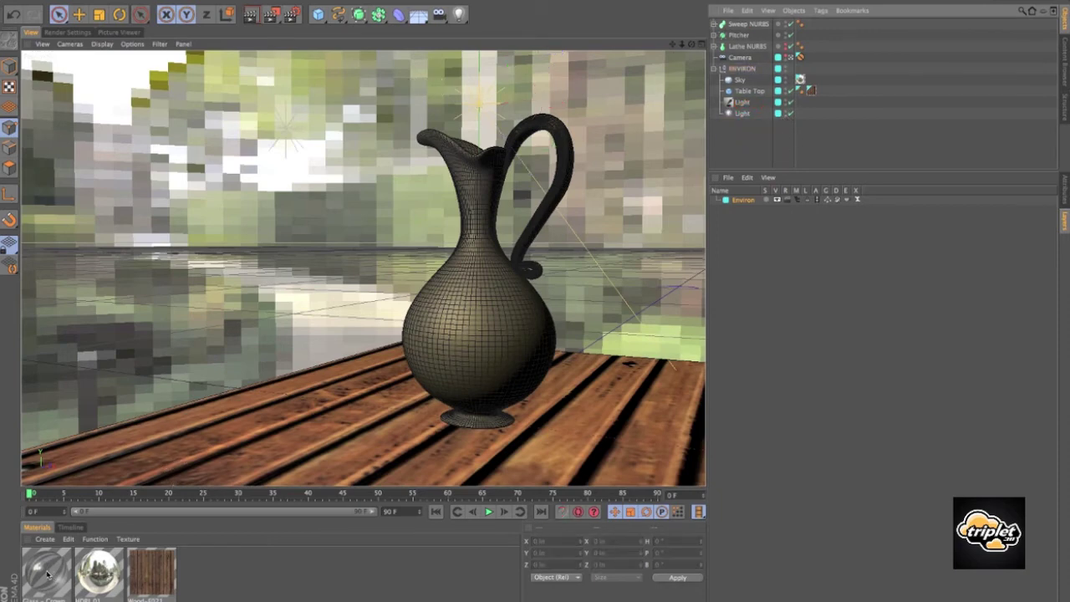
Apply the glass material to the Sweep NURBS and the Pitcher, and rename the Sweep NURBS to Handle
{"action": "left_click_drag", "start_coordinate": [47, 573], "coordinate": [754, 24]}
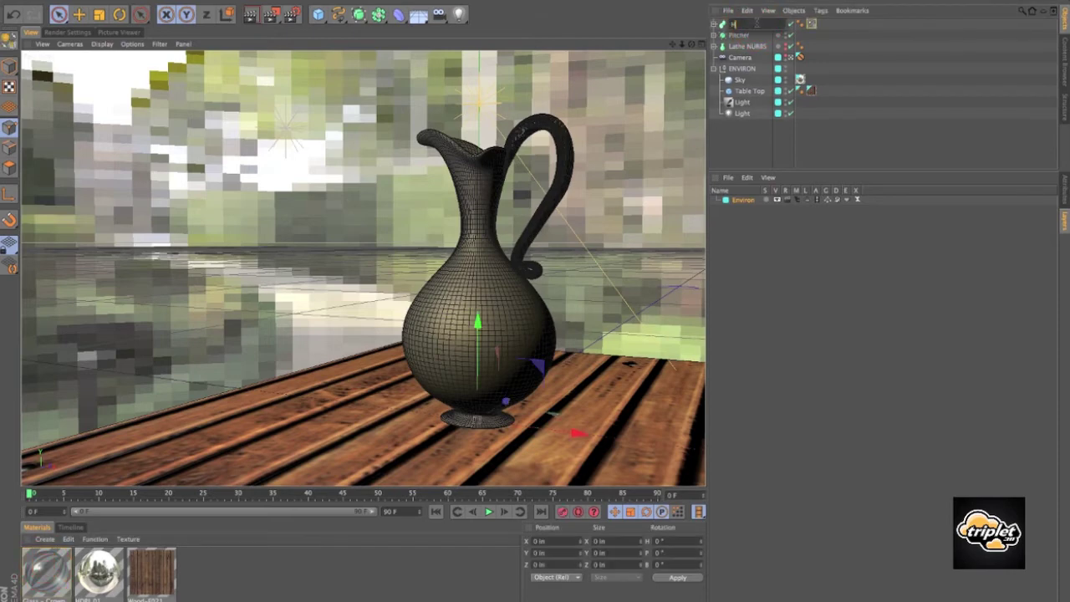
{"action": "type", "text": "le"}
{"action": "key", "text": "Return"}
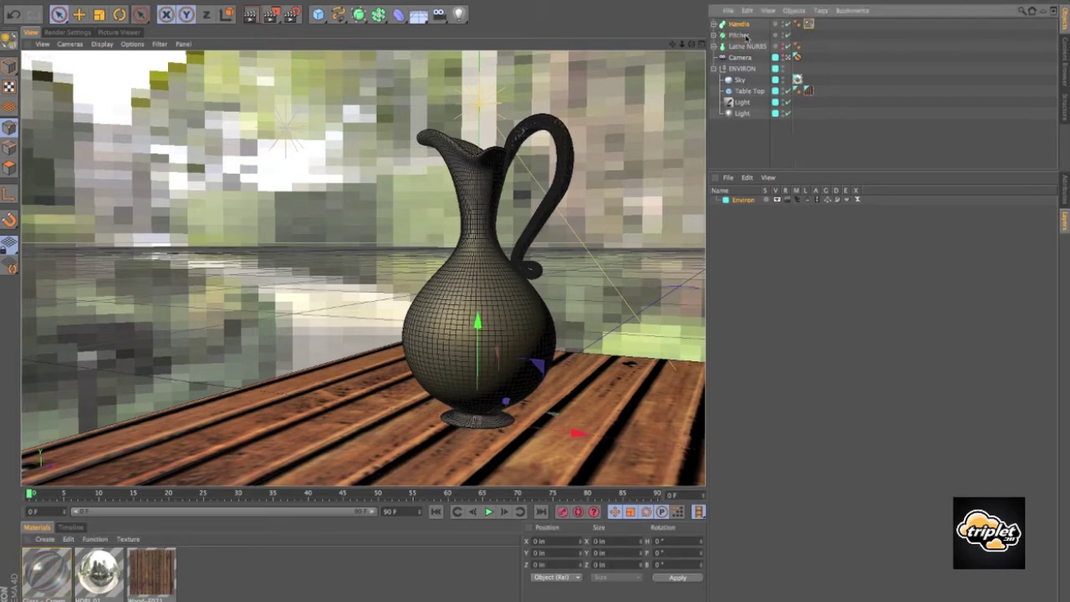
{"action": "left_click_drag", "start_coordinate": [44, 568], "coordinate": [867, 53]}
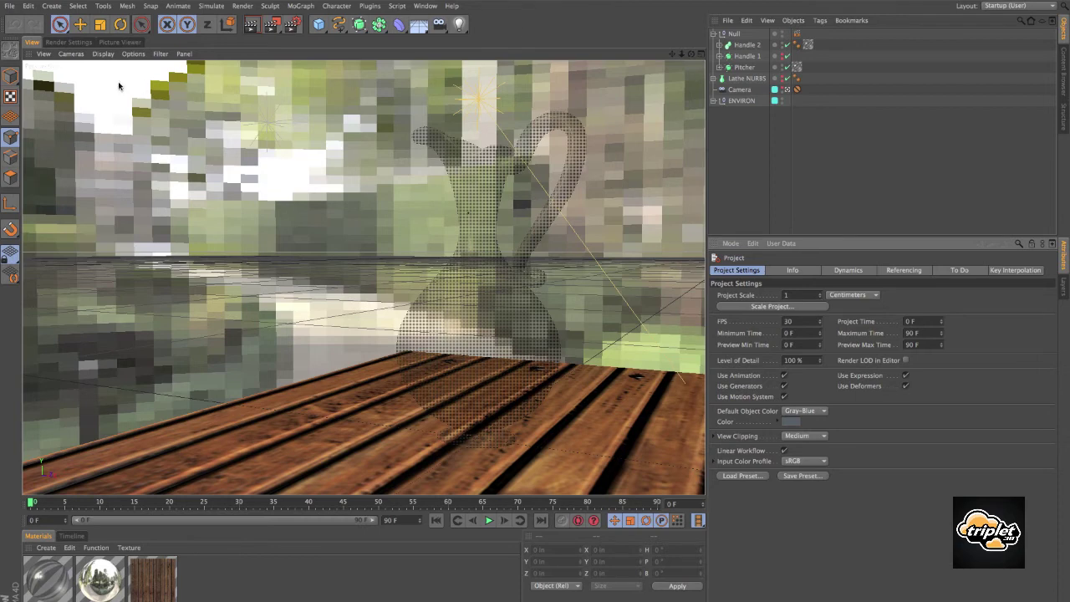
Review the render settings for Output, Save and Multi-Pass, including the passes available to add
{"action": "left_click", "coordinate": [70, 42]}
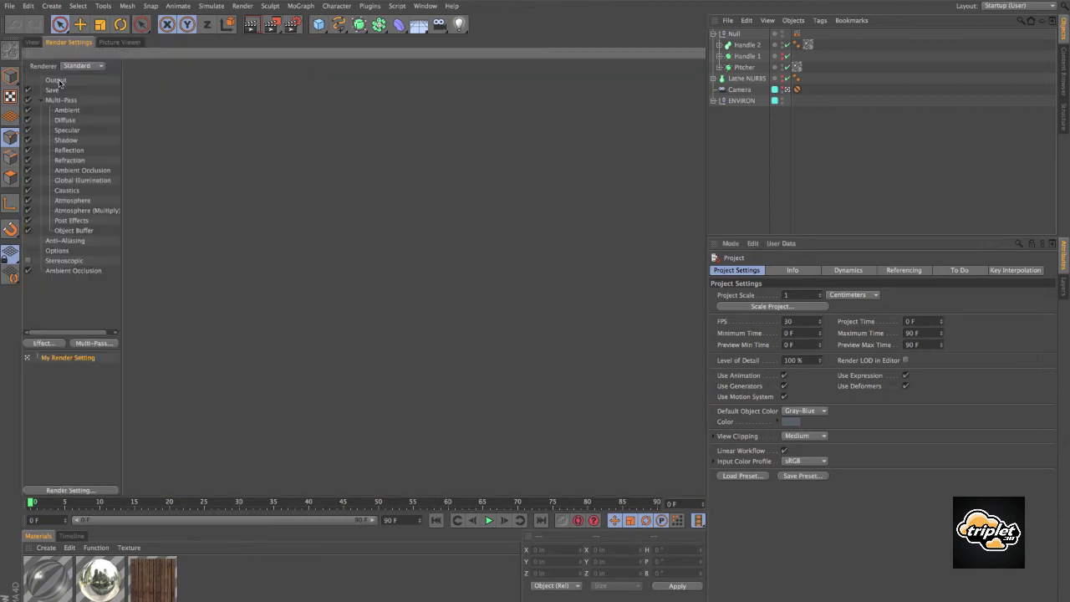
{"action": "left_click", "coordinate": [56, 81]}
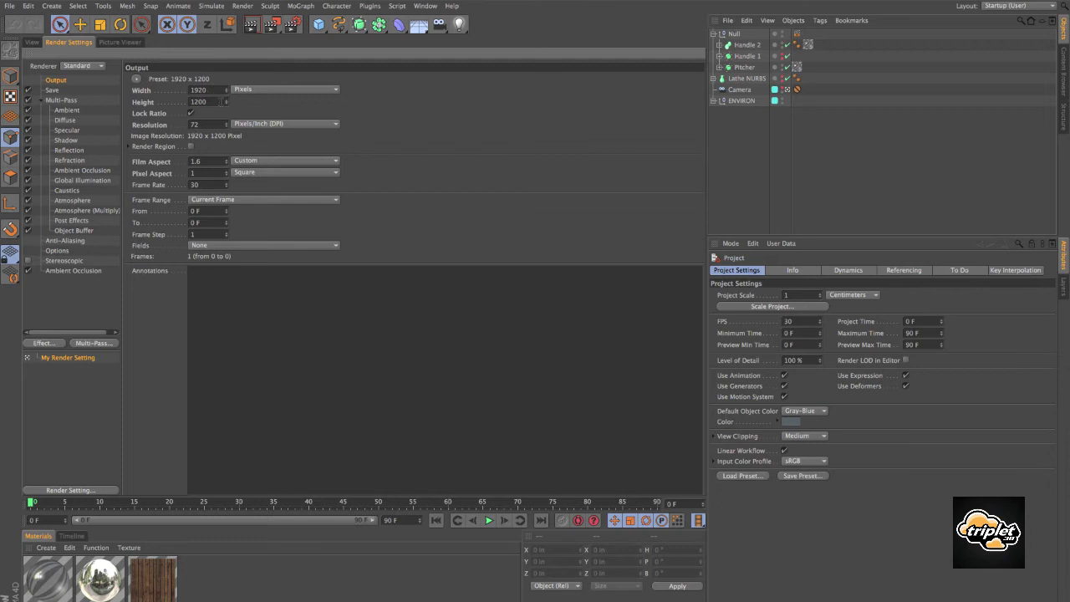
{"action": "left_click", "coordinate": [52, 90]}
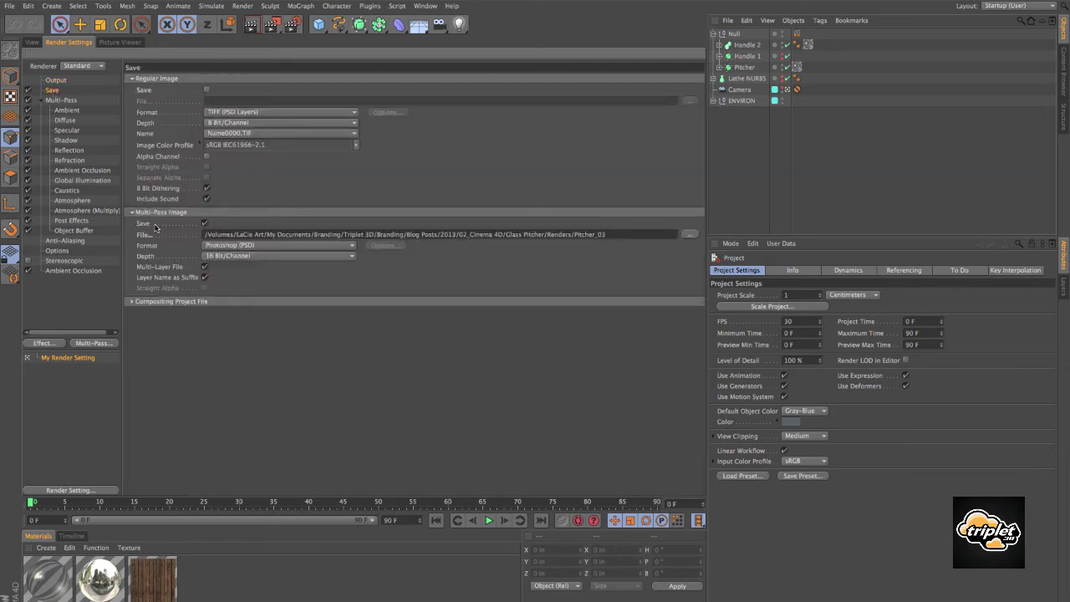
{"action": "left_click", "coordinate": [66, 101]}
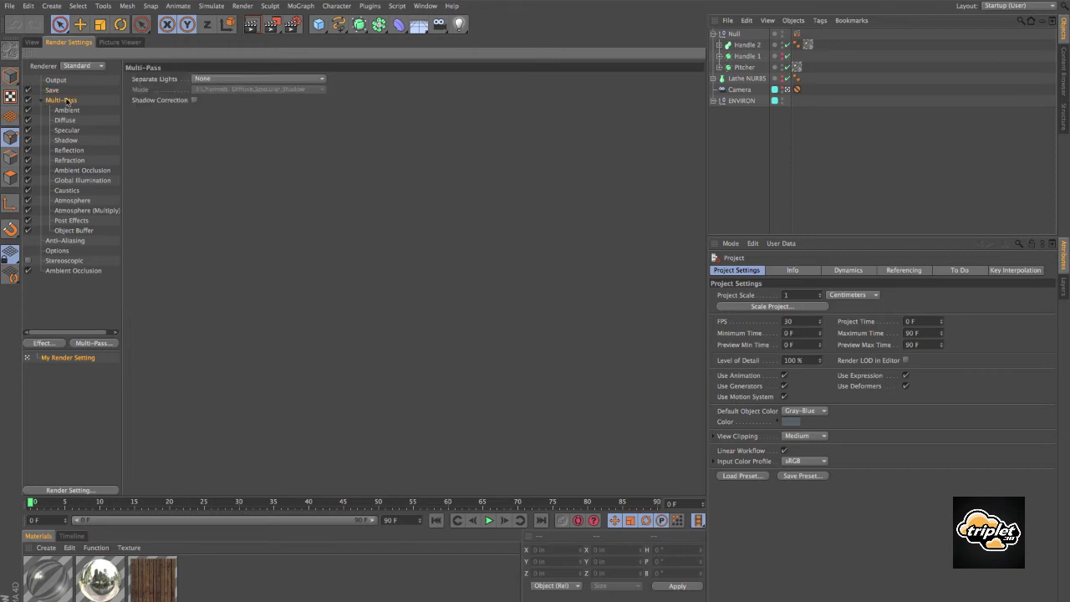
{"action": "left_click", "coordinate": [95, 343]}
{"action": "left_click", "coordinate": [159, 261]}
Review the Anti-Aliasing and Ambient Occlusion render settings and the list of available render effects
{"action": "left_click", "coordinate": [65, 240]}
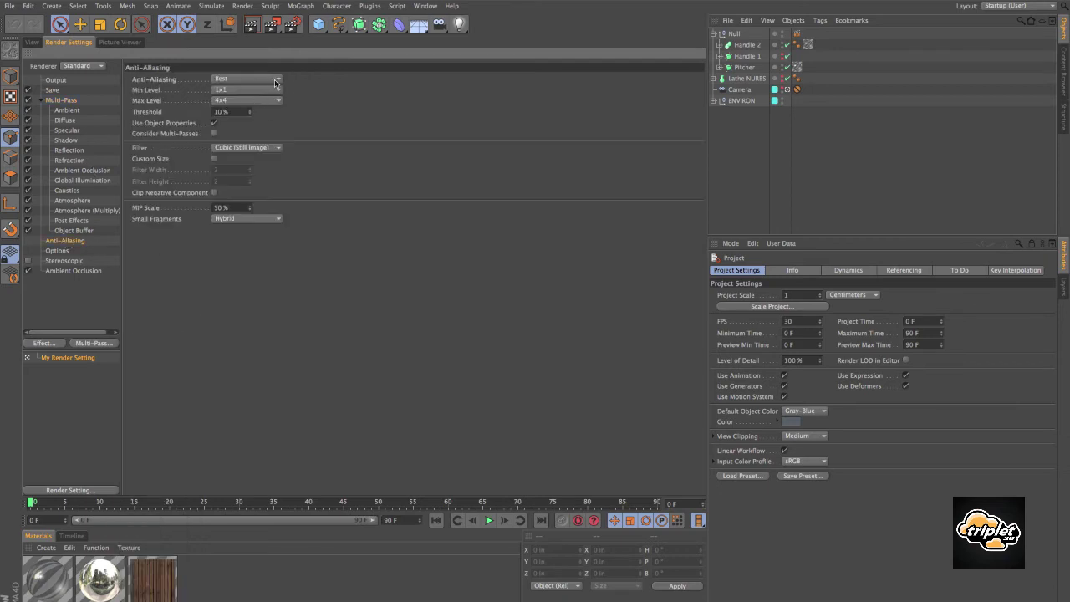
{"action": "left_click", "coordinate": [74, 271]}
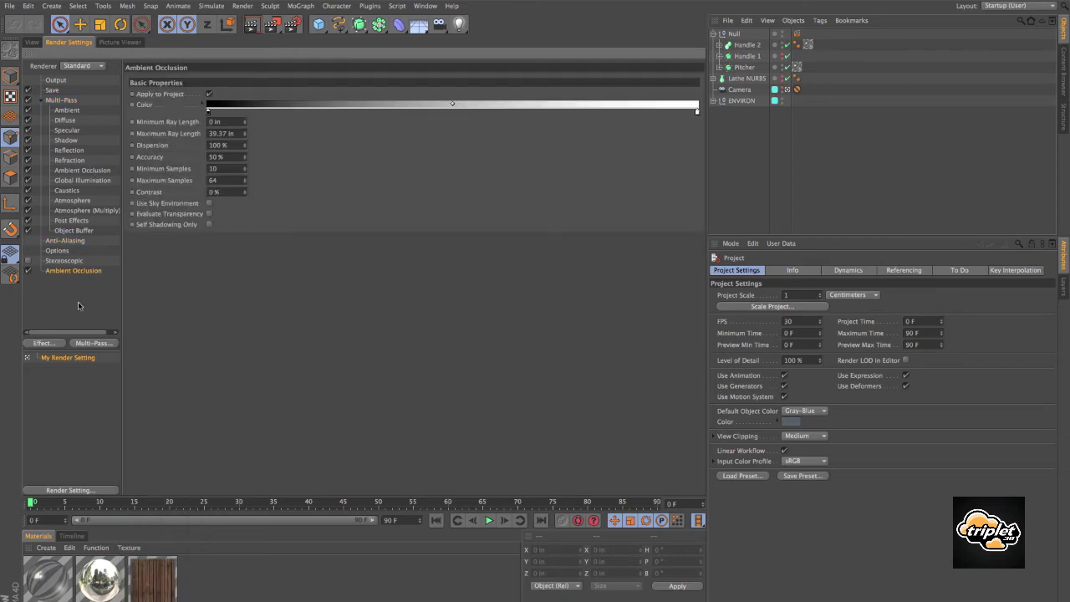
{"action": "left_click", "coordinate": [43, 344]}
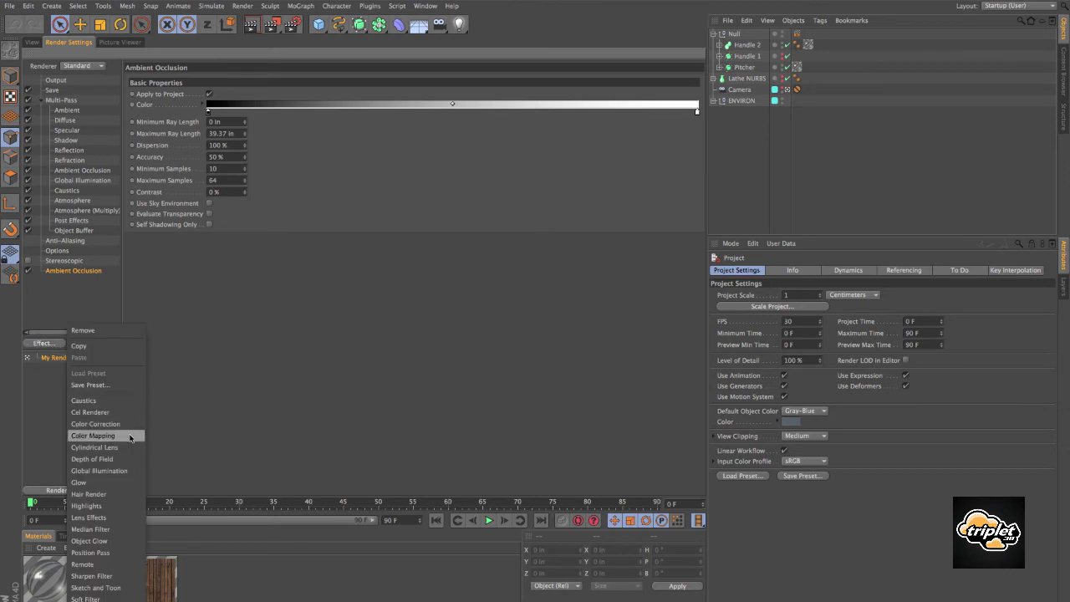
{"action": "left_click", "coordinate": [200, 362]}
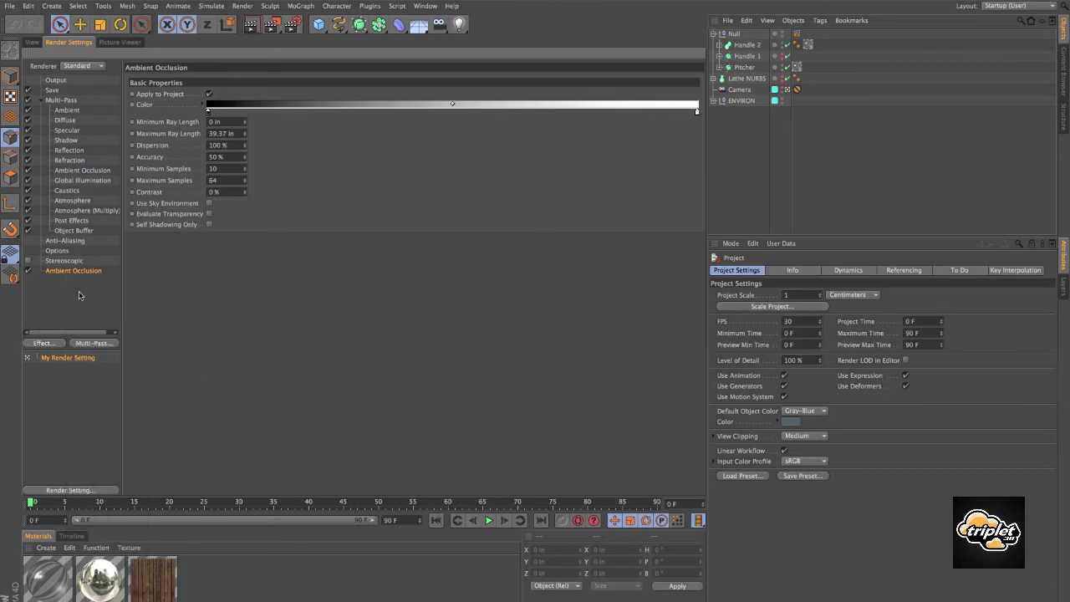
Return to the camera view, render the scene to the Picture Viewer, and widen the viewer's image area
{"action": "left_click", "coordinate": [31, 42]}
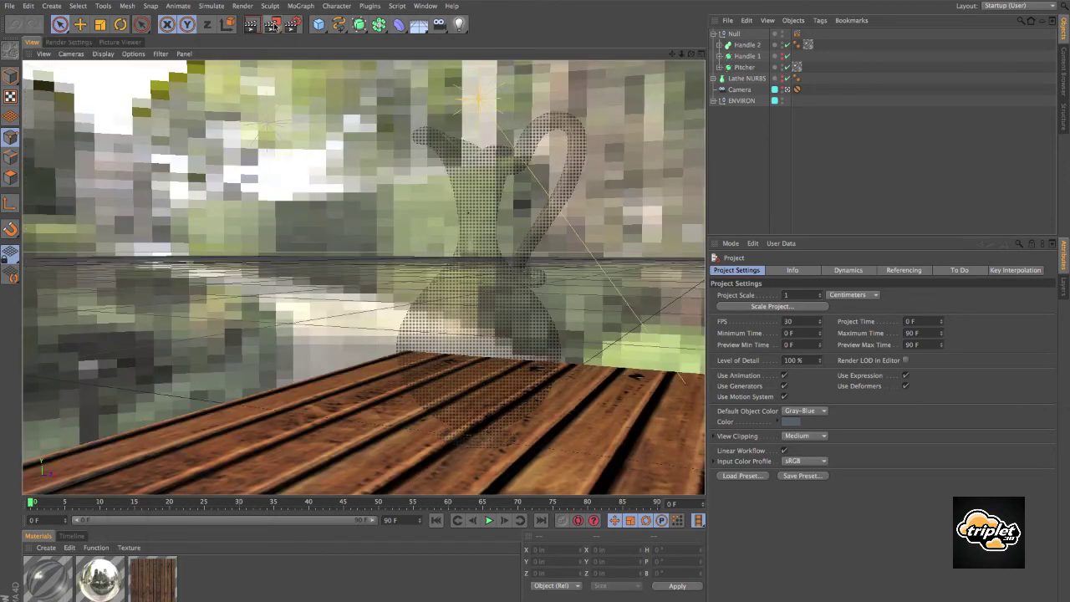
{"action": "left_click", "coordinate": [272, 25]}
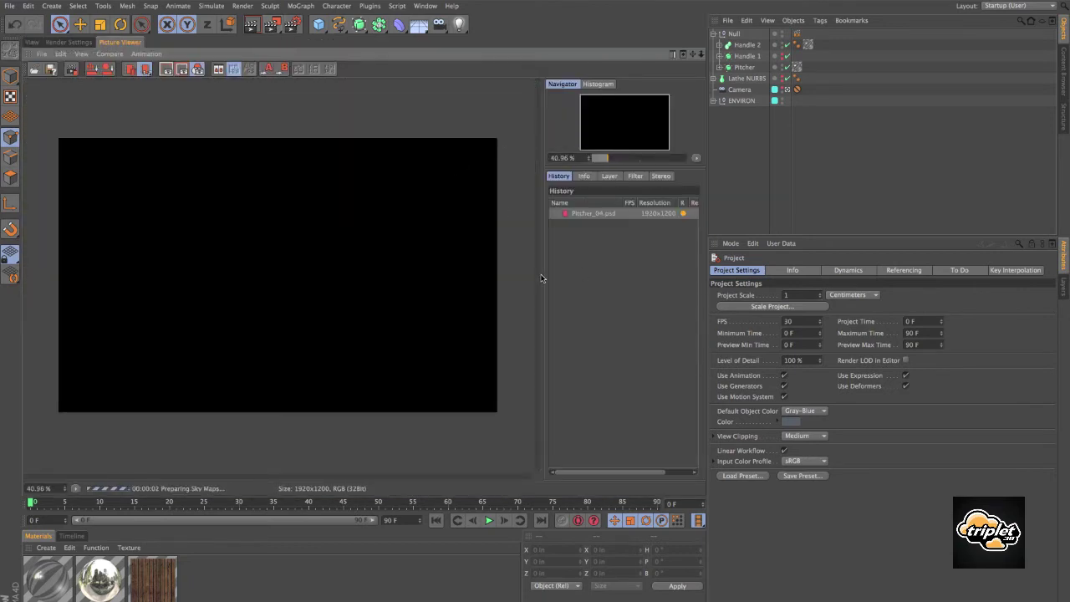
{"action": "left_click_drag", "start_coordinate": [542, 270], "coordinate": [644, 269]}
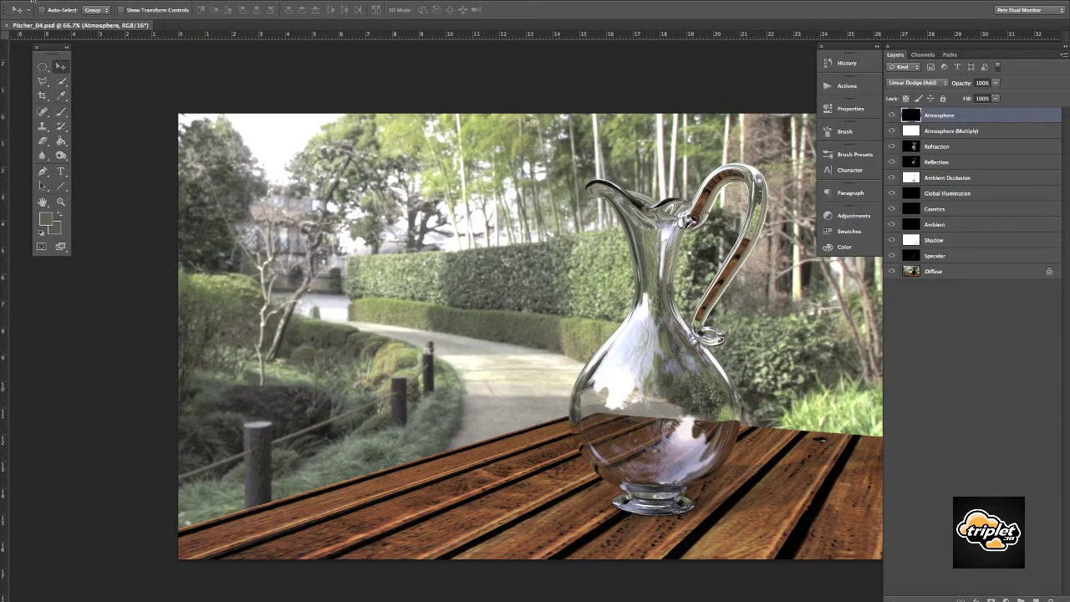
In Photoshop, hide every pass of Pitcher_04.psd above Diffuse and reshow Specular, Shadow, Ambient and Caustics in turn
{"action": "left_click_drag", "start_coordinate": [511, 365], "coordinate": [701, 339], "text": "alt"}
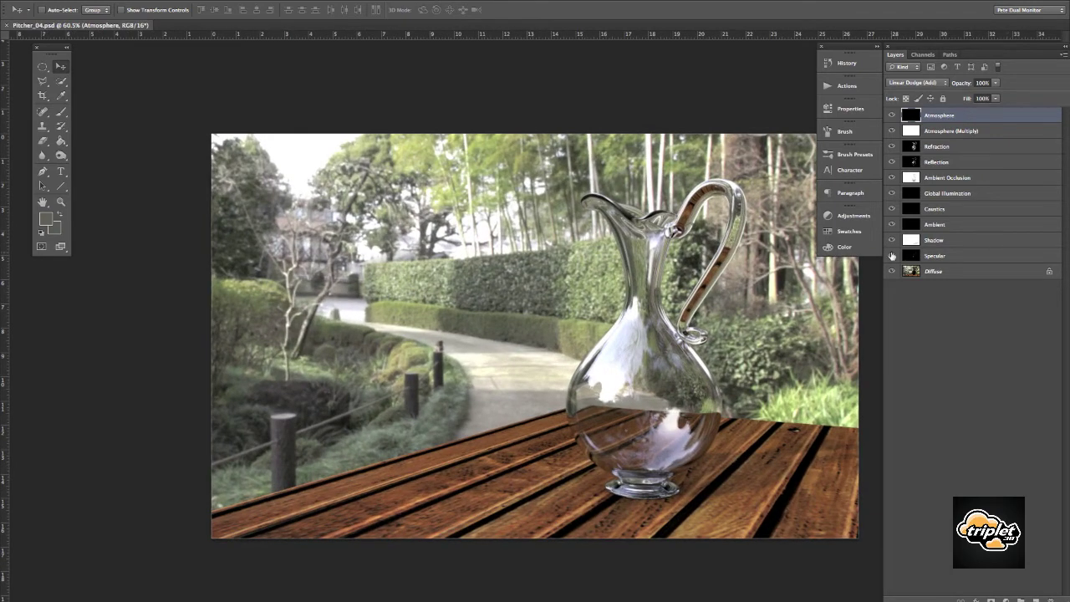
{"action": "left_click_drag", "start_coordinate": [892, 255], "coordinate": [892, 117]}
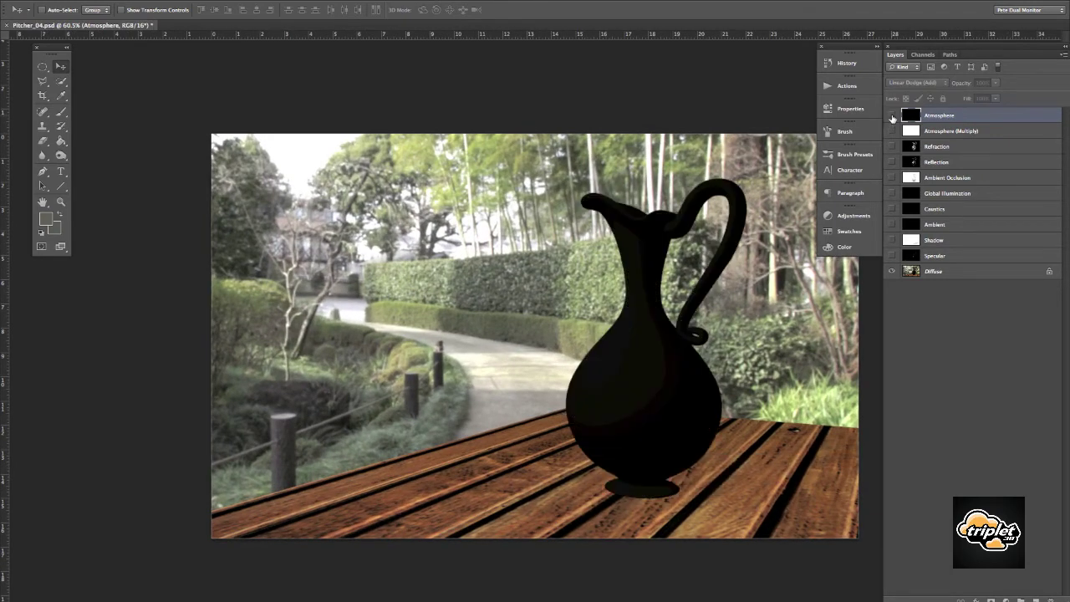
{"action": "left_click", "coordinate": [891, 255]}
{"action": "left_click", "coordinate": [891, 241]}
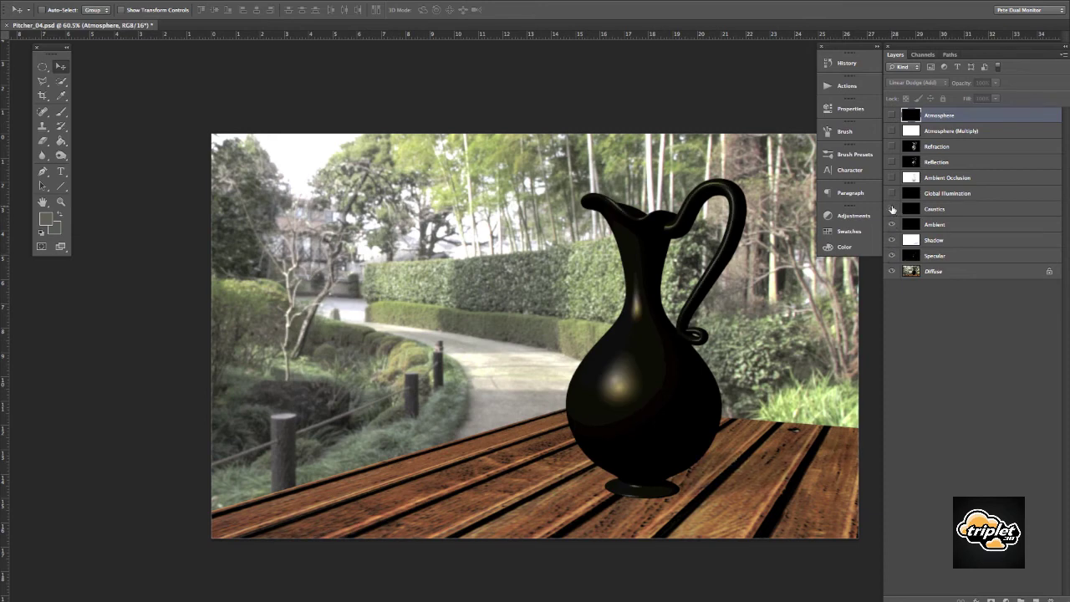
Delete the Caustics, Ambient and Global Illumination layers
{"action": "left_click", "coordinate": [916, 216]}
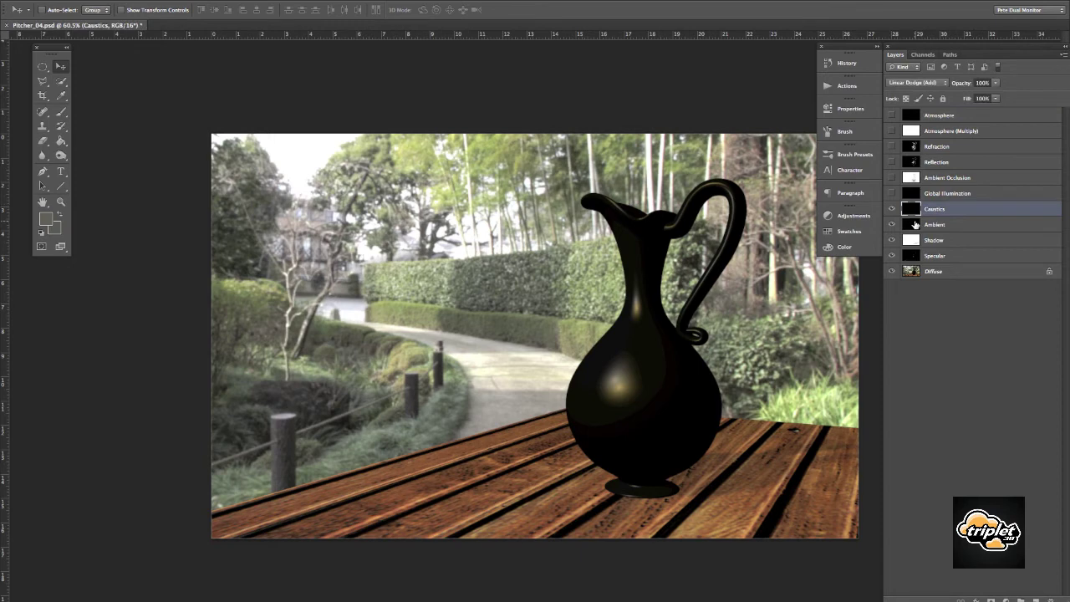
{"action": "left_click", "coordinate": [915, 224], "text": "shift"}
{"action": "key", "text": "Delete"}
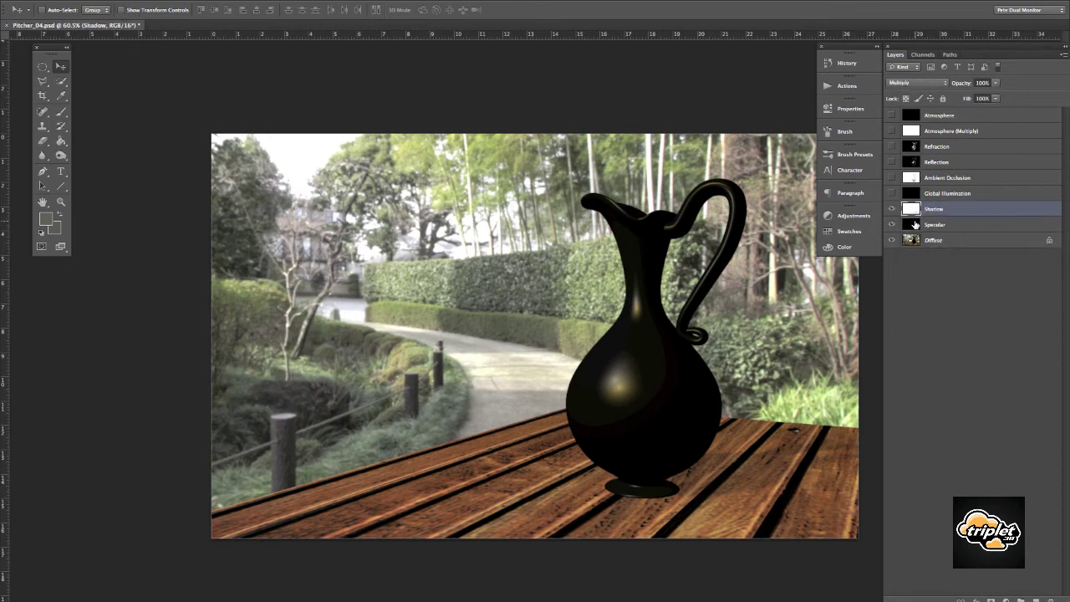
{"action": "left_click", "coordinate": [912, 193]}
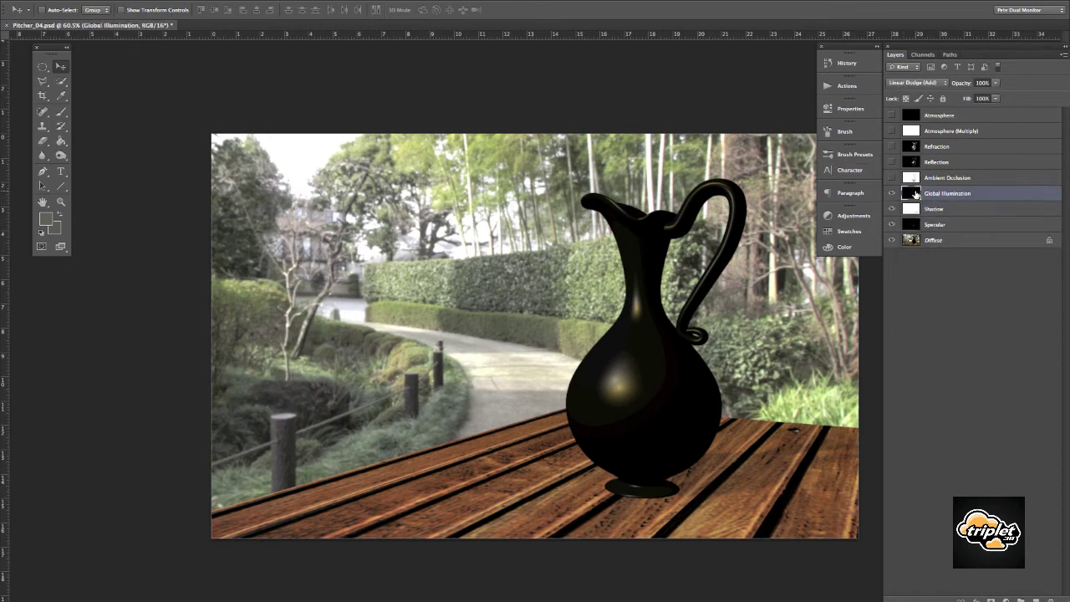
{"action": "key", "text": "Delete"}
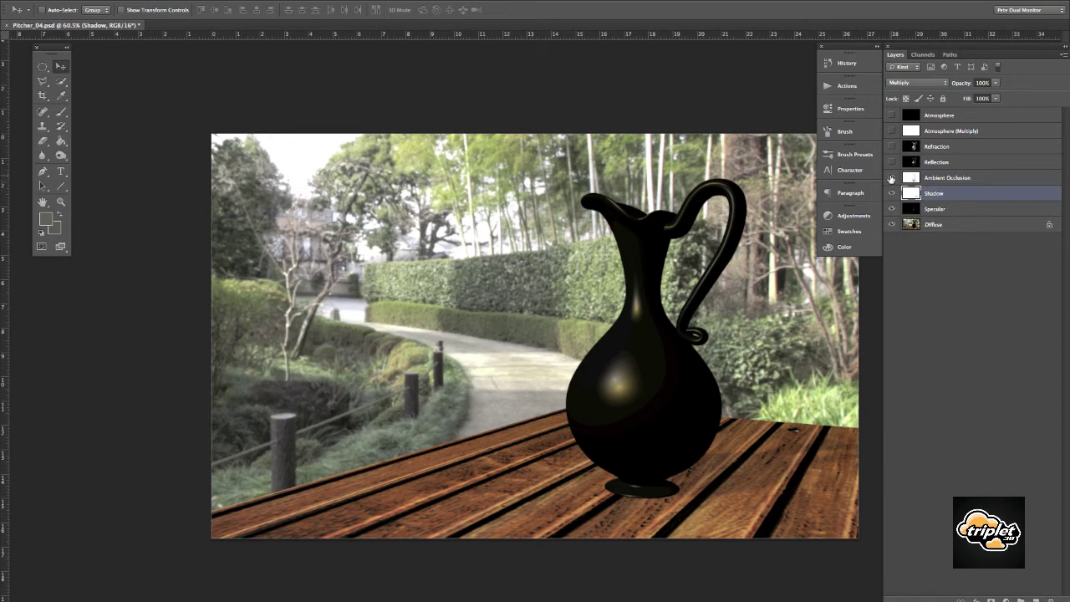
Show the Ambient Occlusion, Reflection and Refraction layers again
{"action": "left_click", "coordinate": [891, 179]}
{"action": "left_click", "coordinate": [916, 181]}
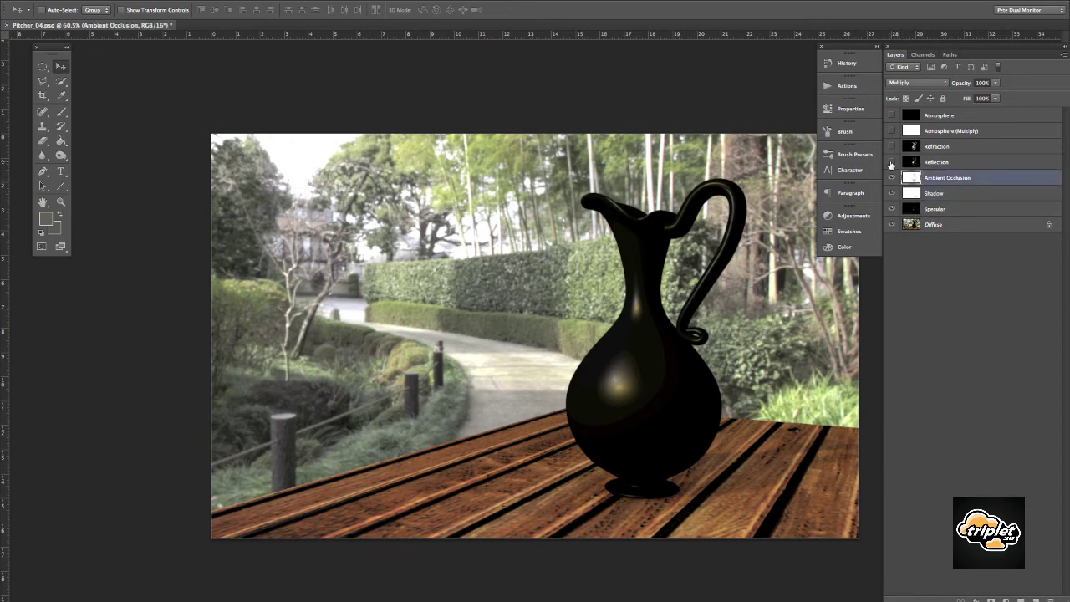
{"action": "left_click", "coordinate": [891, 162]}
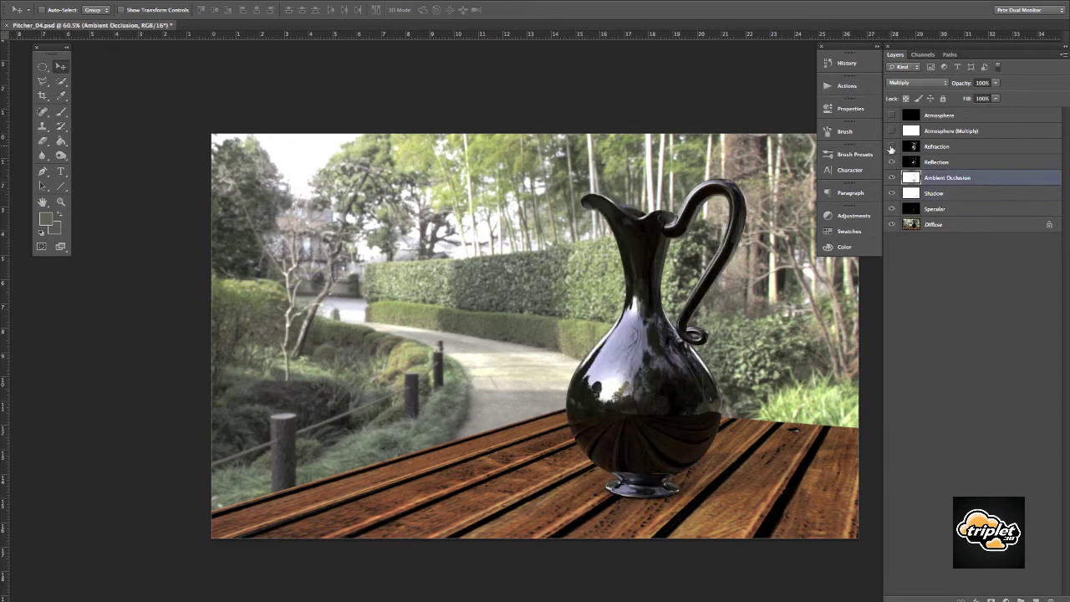
{"action": "left_click", "coordinate": [891, 147]}
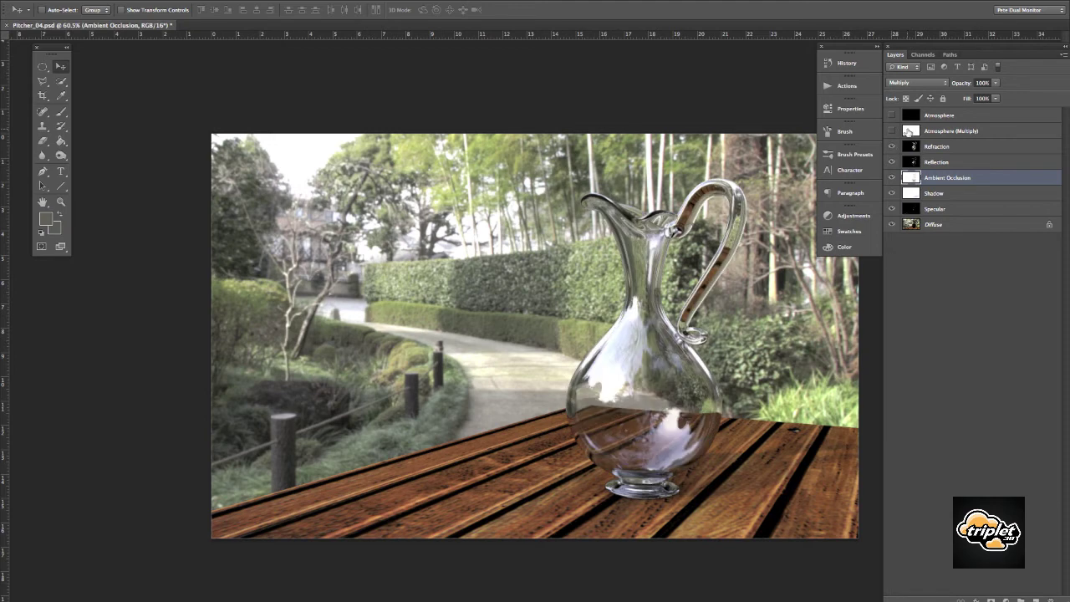
Delete the Atmosphere and Atmosphere (Multiply) layers
{"action": "left_click", "coordinate": [909, 131]}
{"action": "left_click", "coordinate": [909, 117], "text": "shift"}
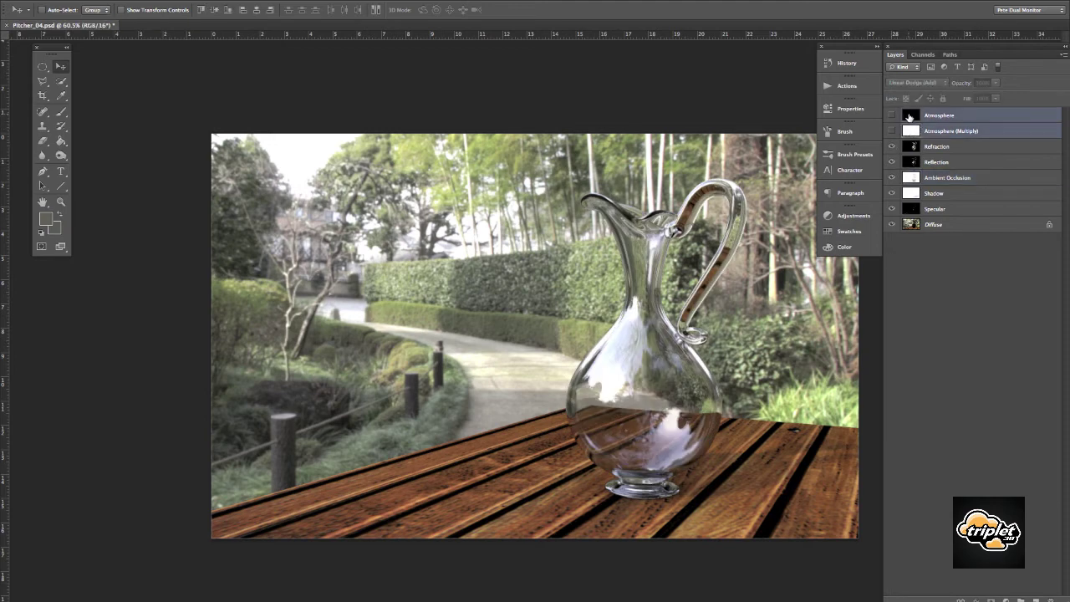
{"action": "key", "text": "Delete"}
Group the layers from Refraction down to Specular and name the group Multi Pass
{"action": "left_click", "coordinate": [912, 177], "text": "shift"}
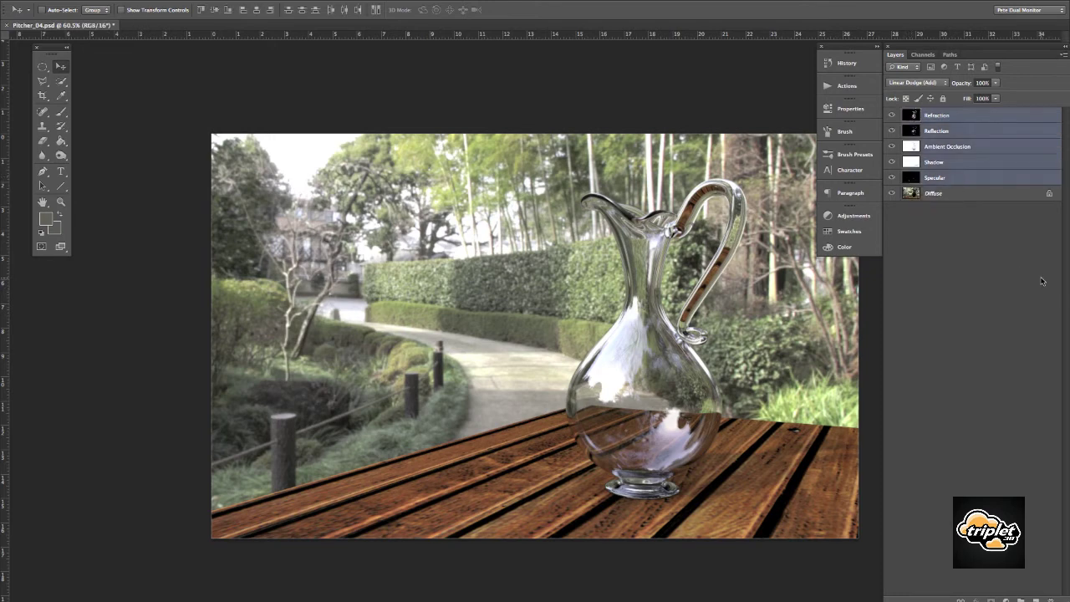
{"action": "left_click_drag", "start_coordinate": [1012, 177], "coordinate": [1022, 599]}
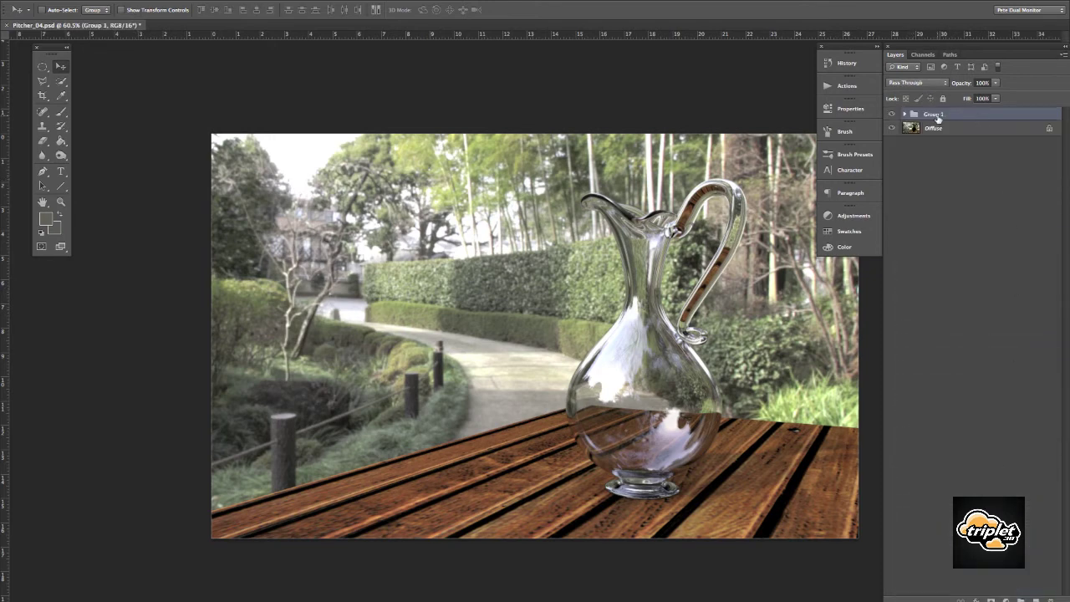
{"action": "double_click", "coordinate": [933, 114]}
{"action": "type", "text": "Multi Pass"}
{"action": "key", "text": "Return"}
Duplicate the document as Pitcher_04 copy and flatten the duplicate
{"action": "left_click", "coordinate": [142, 0]}
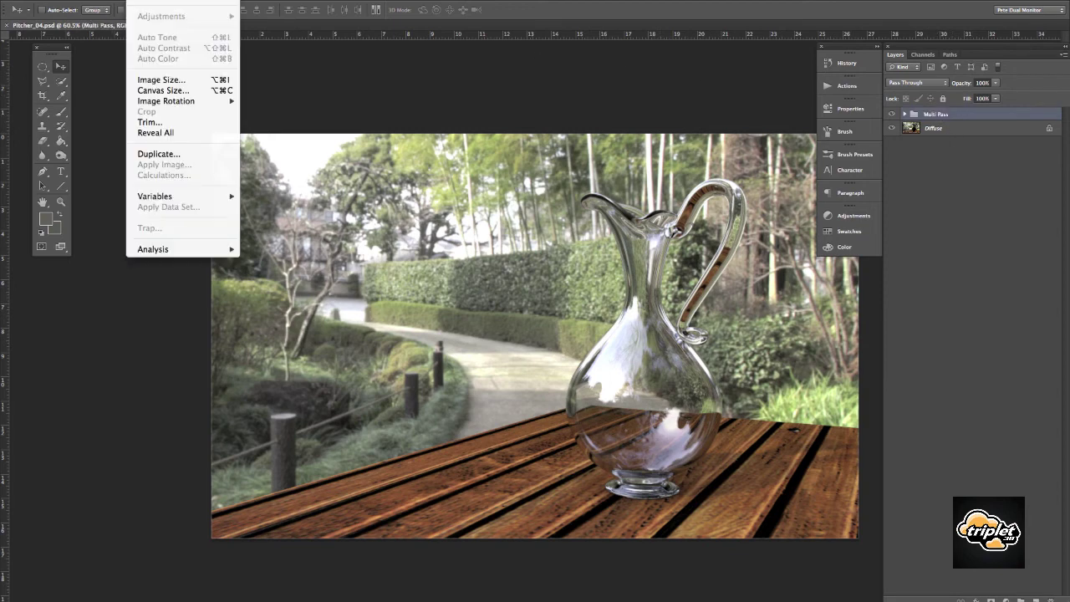
{"action": "left_click", "coordinate": [172, 154]}
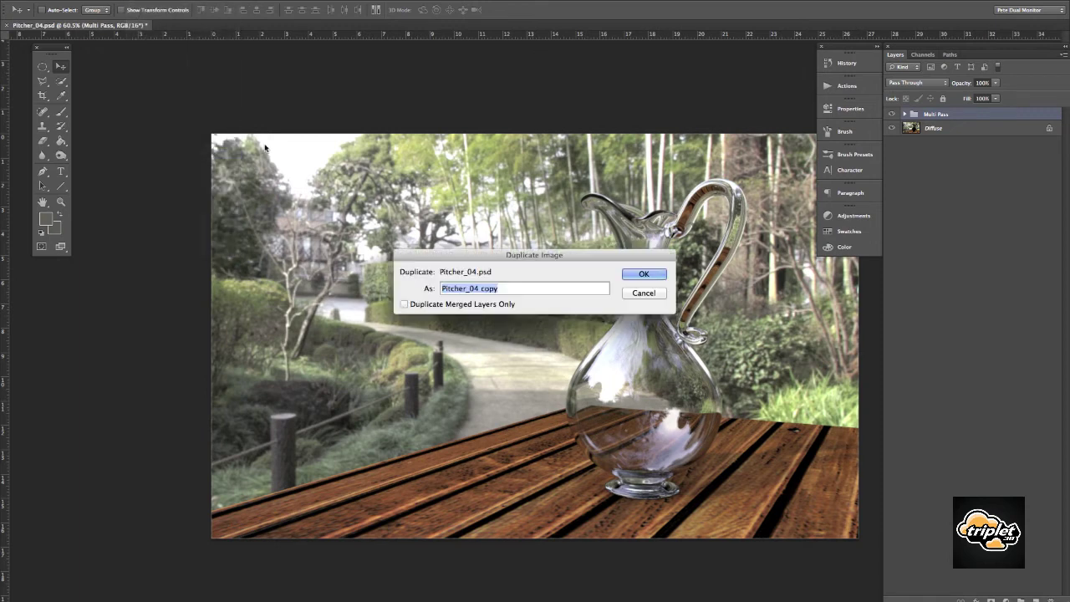
{"action": "left_click", "coordinate": [648, 272]}
{"action": "left_click", "coordinate": [1063, 55]}
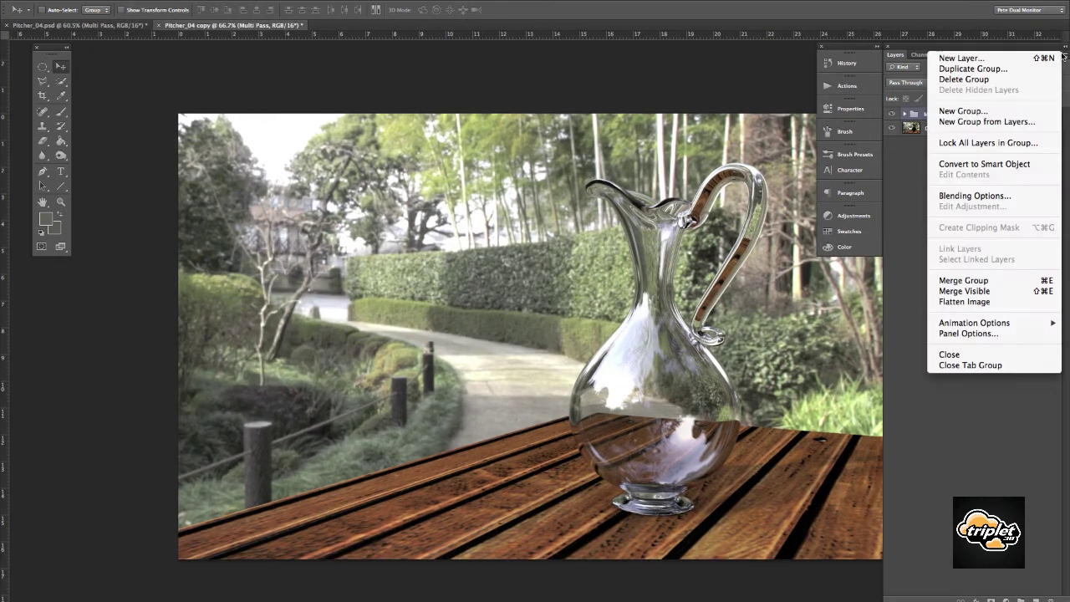
{"action": "left_click", "coordinate": [966, 301]}
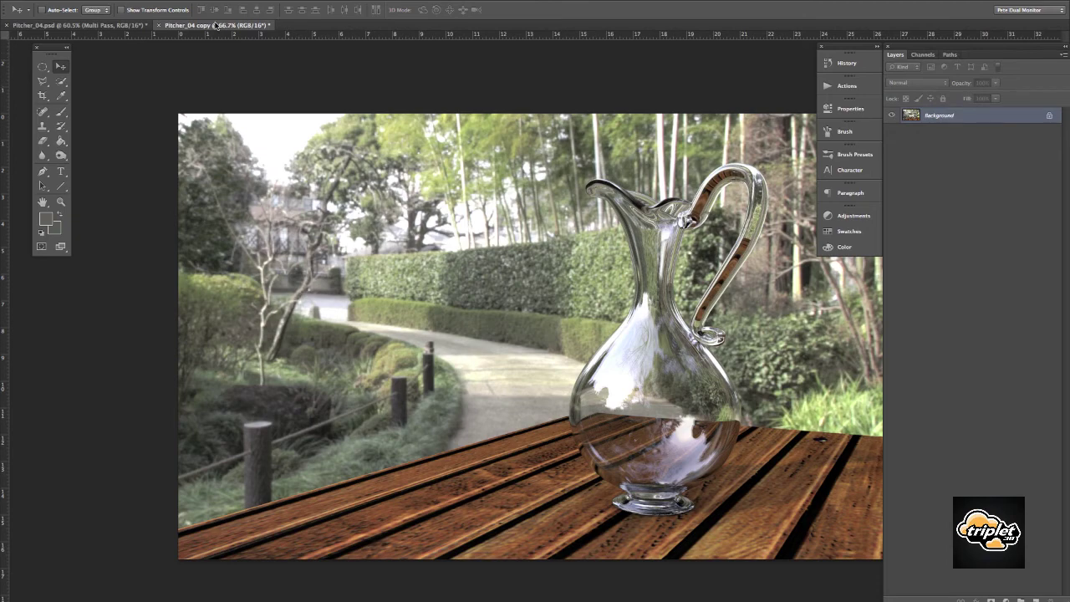
Bring the flattened image into Pitcher_04.psd as the uppermost layer and align it exactly with the canvas
{"action": "left_click_drag", "start_coordinate": [215, 25], "coordinate": [1069, 53]}
{"action": "key", "text": "ctrl+w"}
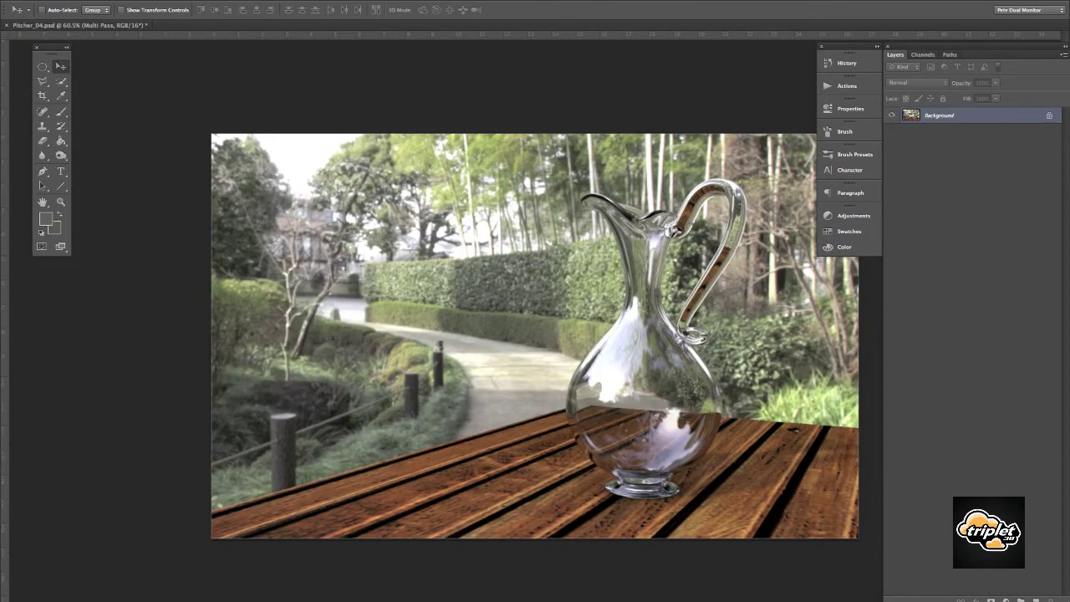
{"action": "key", "text": "ctrl+v"}
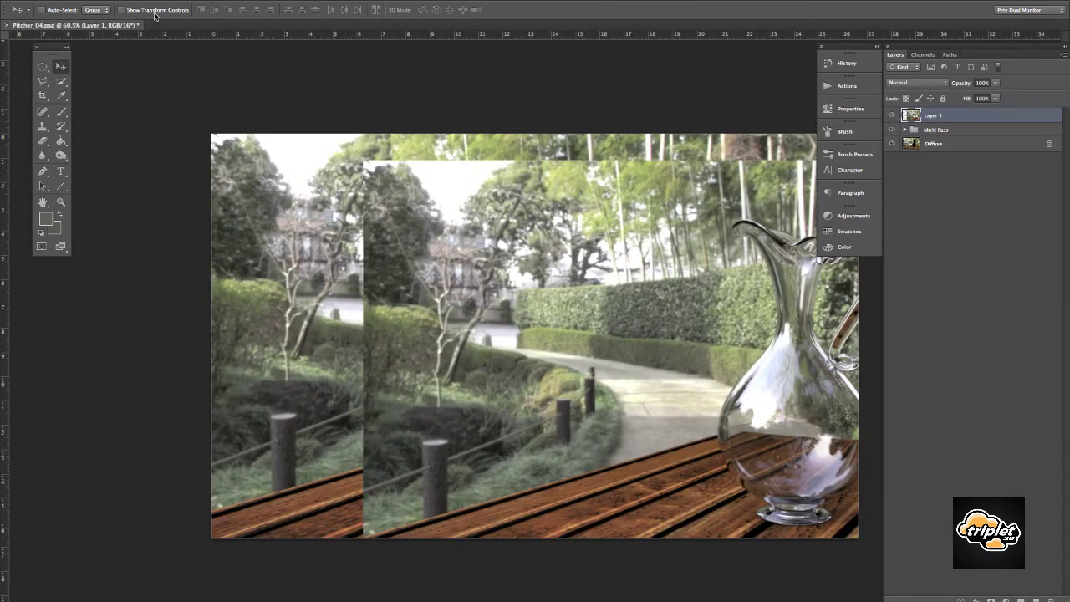
{"action": "left_click", "coordinate": [154, 10]}
{"action": "left_click_drag", "start_coordinate": [451, 269], "coordinate": [289, 235]}
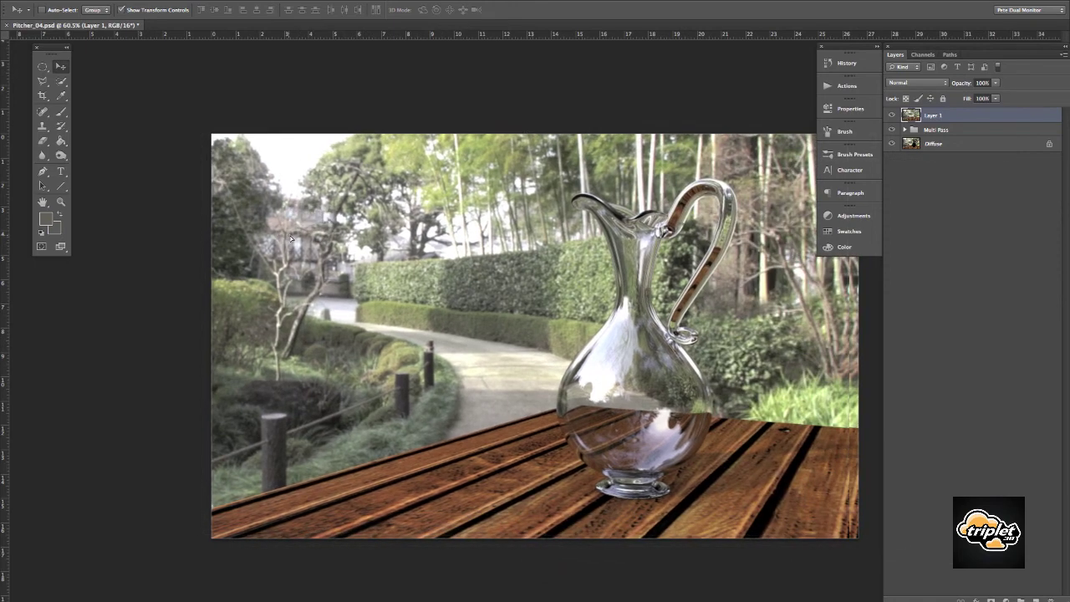
{"action": "left_click_drag", "start_coordinate": [405, 243], "coordinate": [415, 244]}
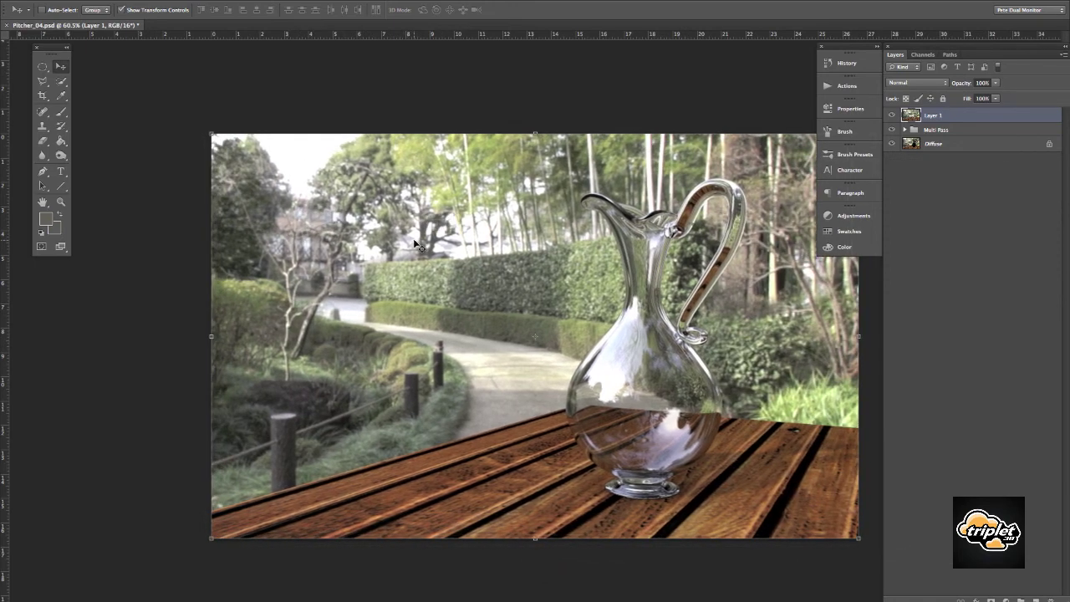
Rename the flattened layer Blur and apply a Gaussian Blur with a radius of 2.2 pixels to it
{"action": "double_click", "coordinate": [934, 115]}
{"action": "type", "text": "Blur"}
{"action": "key", "text": "Return"}
{"action": "left_click", "coordinate": [170, 6]}
{"action": "left_click", "coordinate": [227, 2]}
{"action": "mouse_move", "coordinate": [267, 2]}
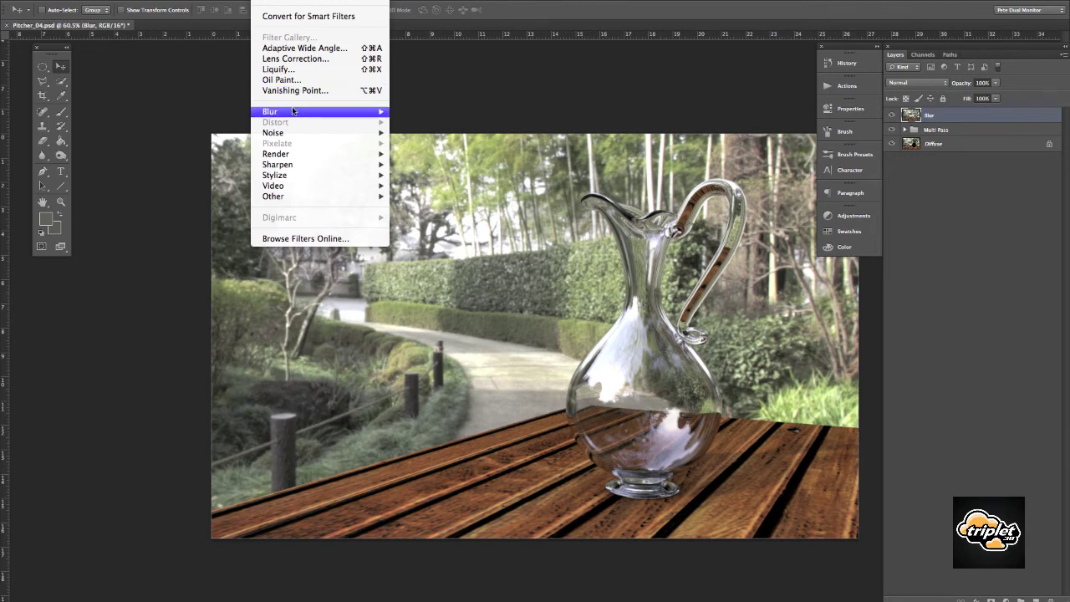
{"action": "mouse_move", "coordinate": [295, 111]}
{"action": "left_click", "coordinate": [430, 196]}
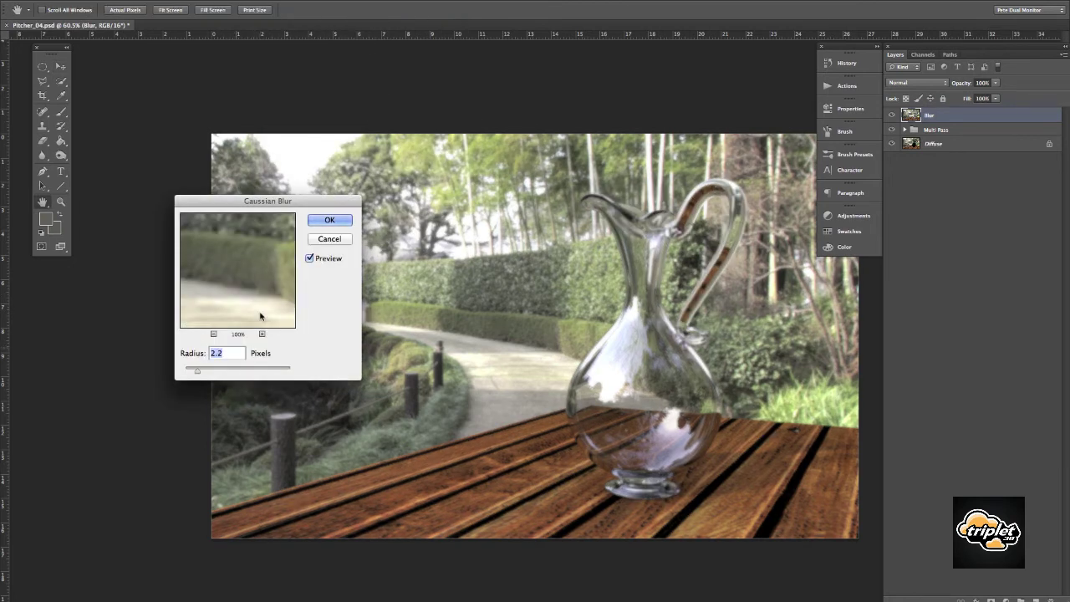
{"action": "left_click", "coordinate": [329, 220]}
Add a layer mask to the Blur layer and paint it black over the pitcher with a soft 920-pixel brush
{"action": "left_click_drag", "start_coordinate": [609, 337], "coordinate": [494, 347], "text": "alt"}
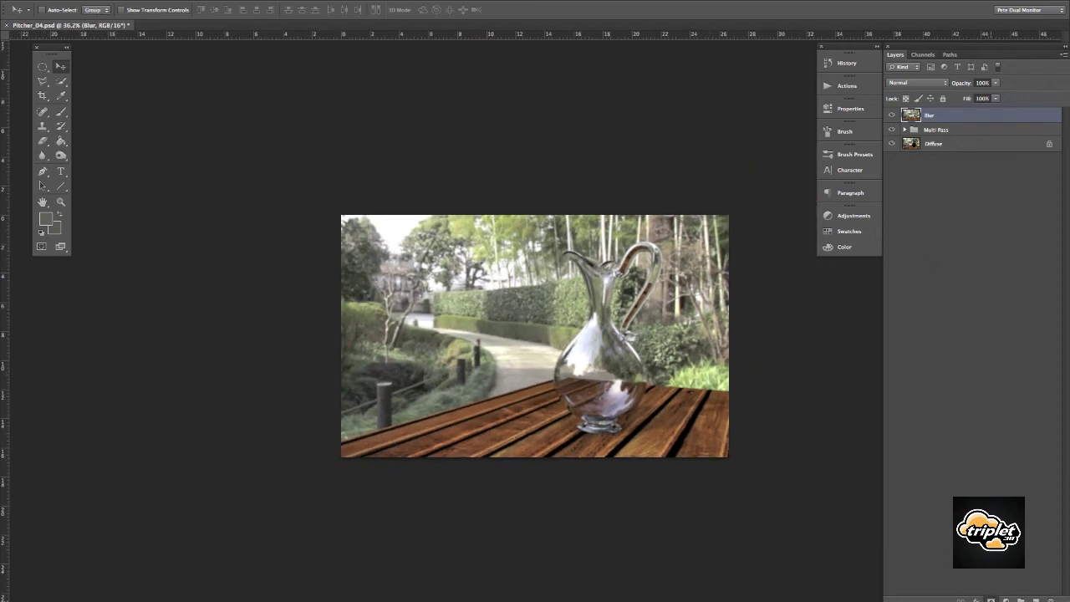
{"action": "left_click", "coordinate": [990, 599]}
{"action": "key", "text": "b"}
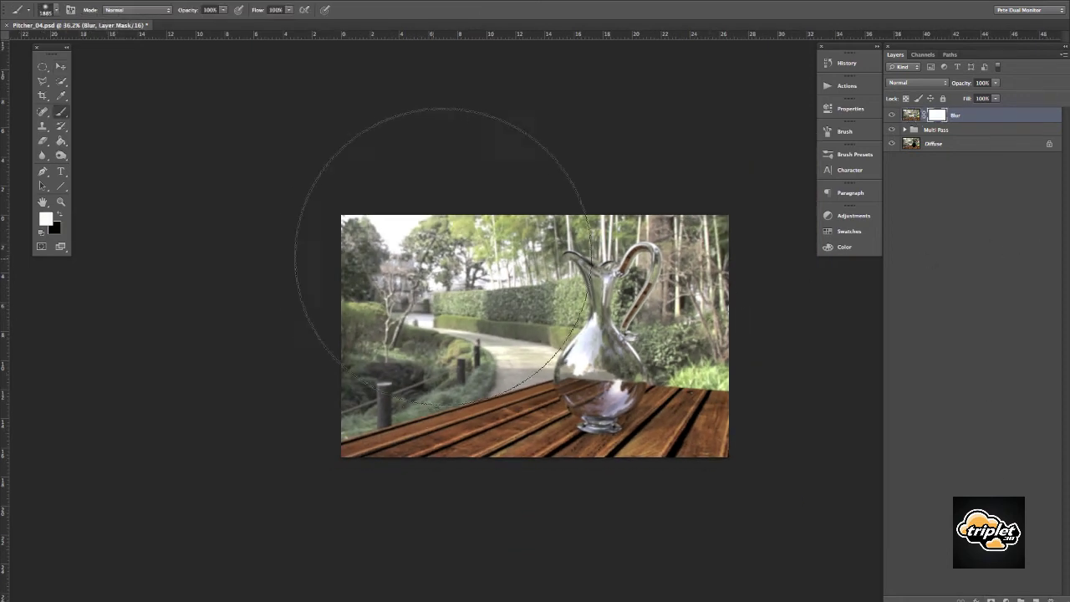
{"action": "key", "text": "x"}
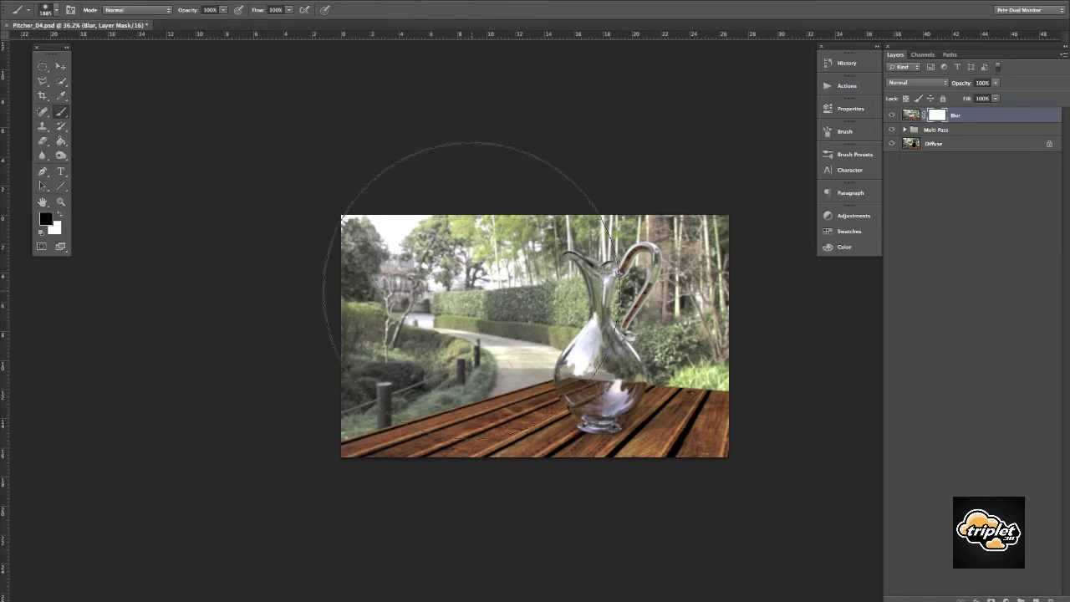
{"action": "left_click_drag", "start_coordinate": [502, 312], "coordinate": [405, 306], "text": "ctrl+alt"}
{"action": "scroll", "coordinate": [636, 276], "scroll_direction": "up", "scroll_amount": 3, "text": "alt"}
{"action": "scroll", "coordinate": [637, 276], "scroll_direction": "down", "scroll_amount": 2, "text": "alt"}
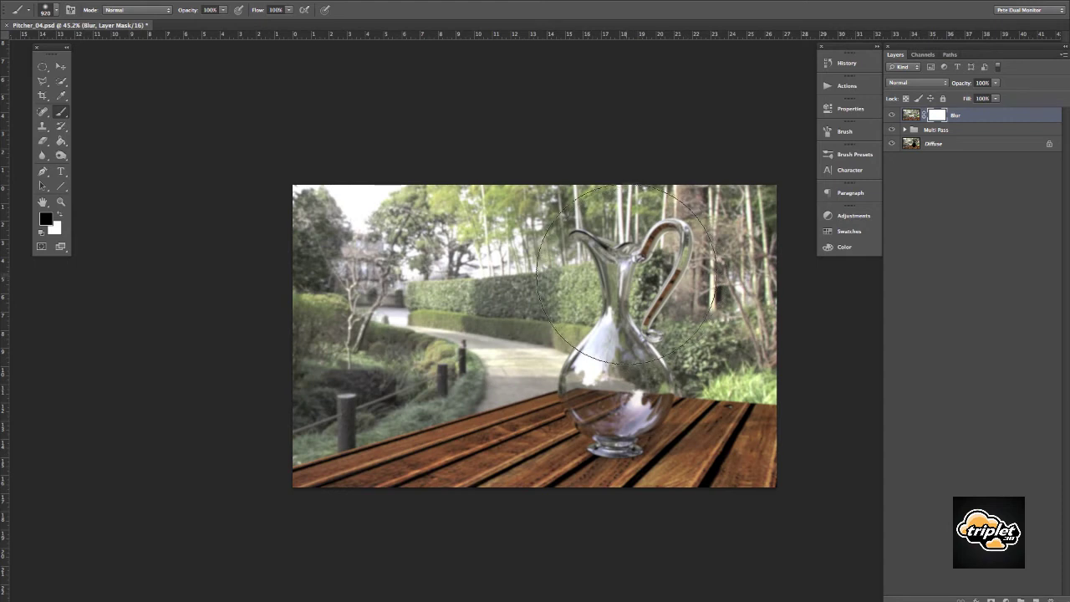
{"action": "mouse_move", "coordinate": [594, 320]}
{"action": "left_mouse_down"}
{"action": "mouse_move", "coordinate": [585, 312]}
{"action": "mouse_move", "coordinate": [604, 293]}
{"action": "left_mouse_up"}
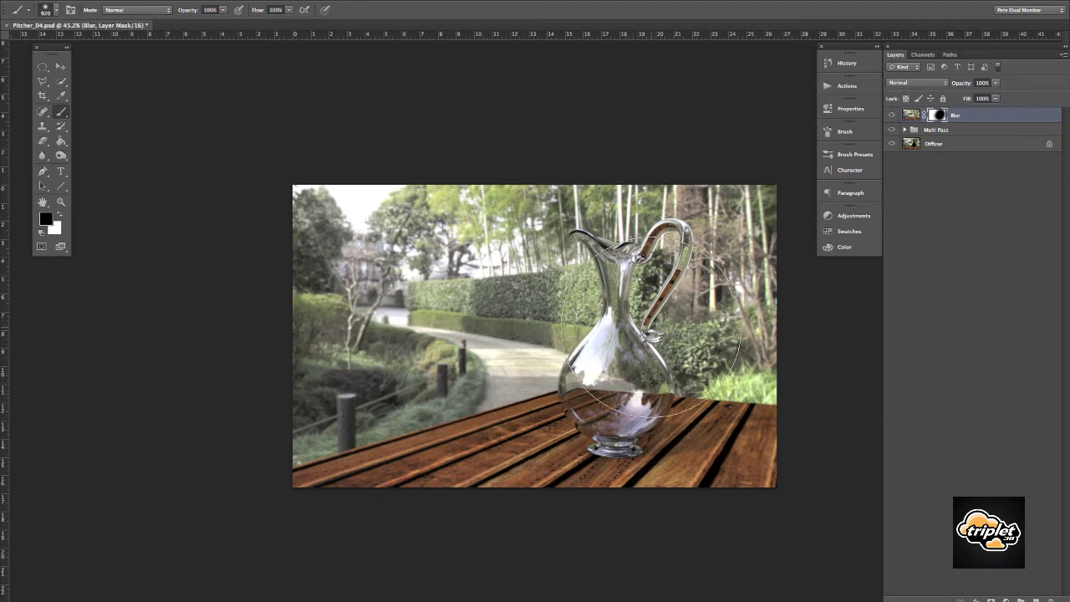
{"action": "key", "text": "v"}
{"action": "key", "text": "Tab"}
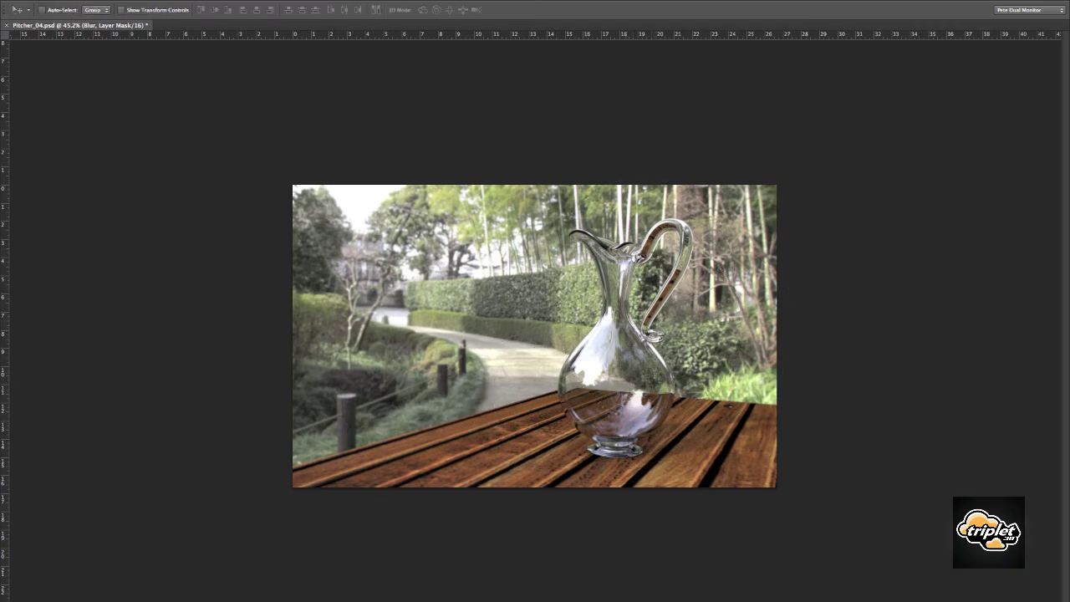
{"action": "key", "text": "Tab"}
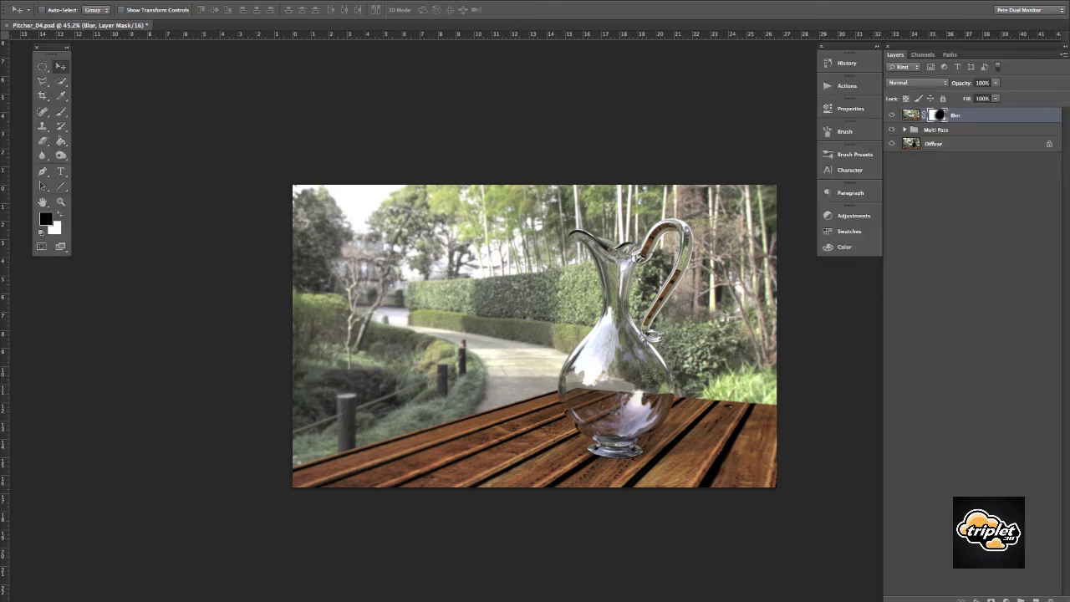
Create a new layer above Blur in Soft Light mode and set the foreground colour to a warm tan
{"action": "left_click", "coordinate": [1035, 599]}
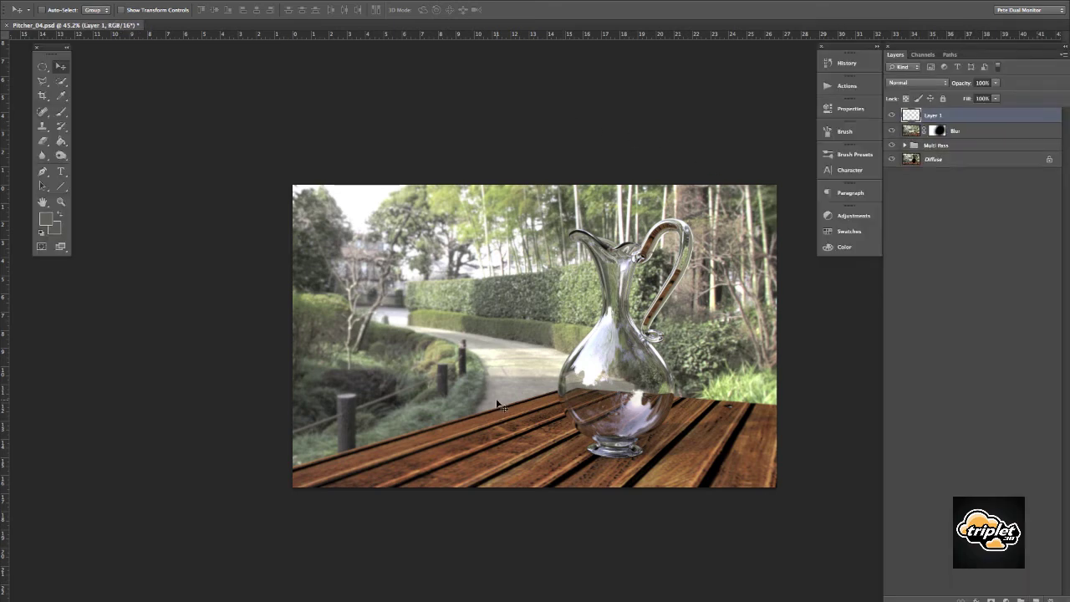
{"action": "key", "text": "b"}
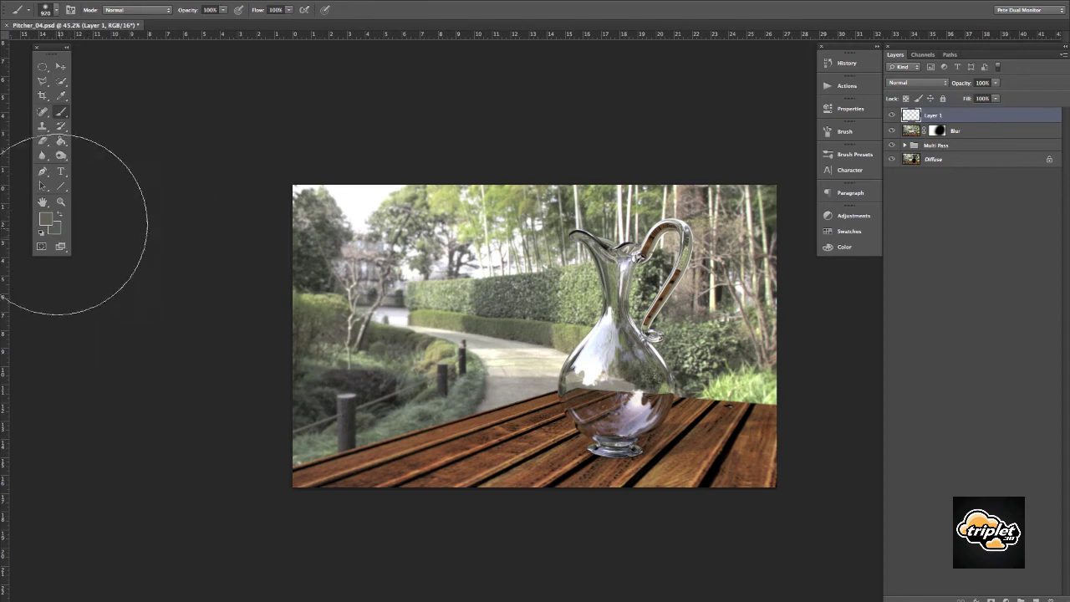
{"action": "left_click", "coordinate": [46, 218]}
{"action": "mouse_move", "coordinate": [454, 249]}
{"action": "left_mouse_down"}
{"action": "mouse_move", "coordinate": [473, 227]}
{"action": "mouse_move", "coordinate": [489, 237]}
{"action": "left_mouse_up"}
{"action": "left_click_drag", "start_coordinate": [541, 321], "coordinate": [542, 328]}
{"action": "left_click", "coordinate": [647, 191]}
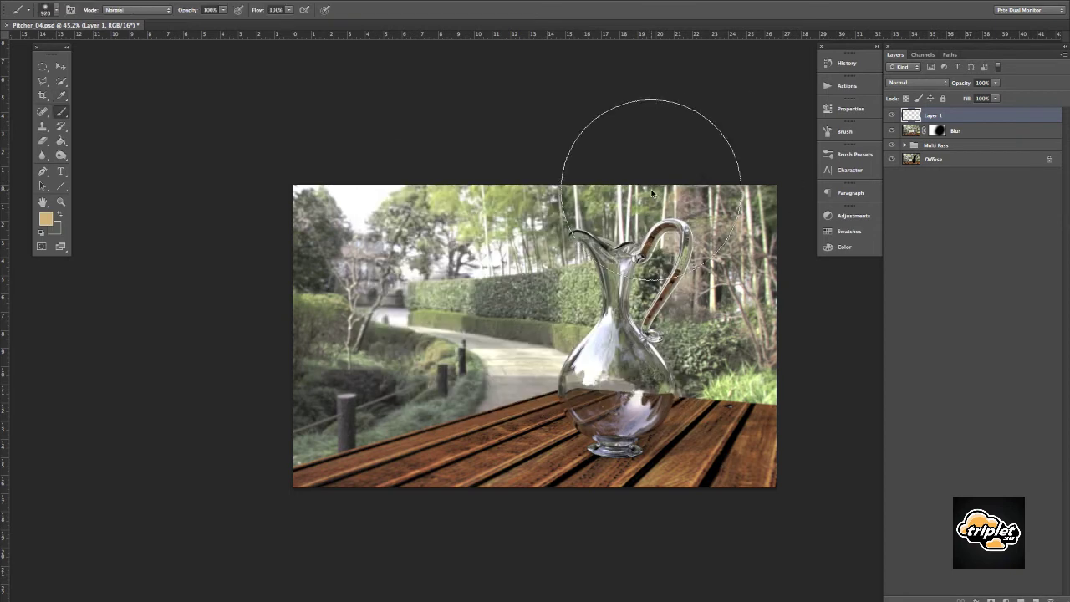
{"action": "left_click", "coordinate": [943, 83]}
{"action": "left_click", "coordinate": [907, 195]}
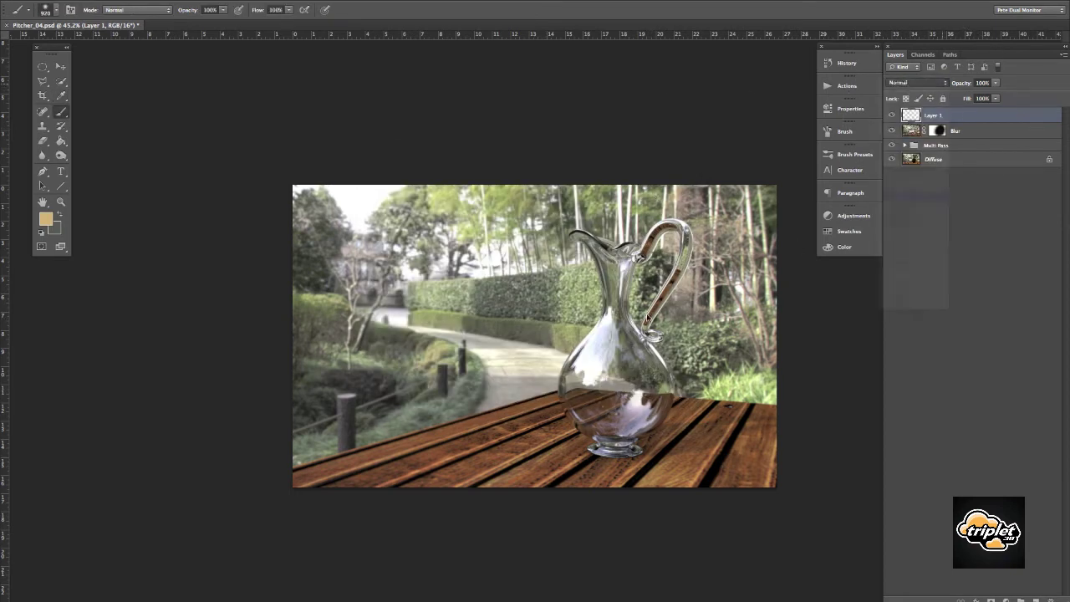
Paint a tan dab over the pitcher with a 1410-pixel brush and slightly lower the layer's opacity
{"action": "mouse_move", "coordinate": [595, 306]}
{"action": "right_mouse_down", "text": "alt"}
{"action": "mouse_move", "coordinate": [588, 297]}
{"action": "mouse_move", "coordinate": [600, 289]}
{"action": "mouse_move", "coordinate": [611, 311]}
{"action": "right_mouse_up", "text": "alt"}
{"action": "left_click", "coordinate": [610, 311]}
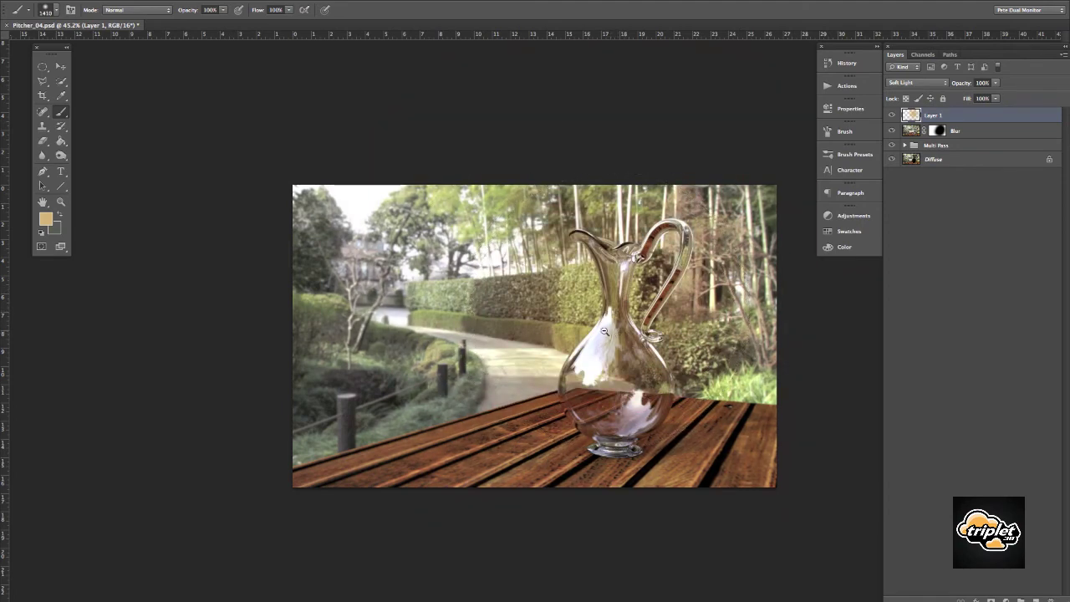
{"action": "mouse_move", "coordinate": [603, 331]}
{"action": "left_mouse_down", "text": "super"}
{"action": "mouse_move", "coordinate": [619, 331]}
{"action": "mouse_move", "coordinate": [599, 332]}
{"action": "left_mouse_up", "text": "super"}
{"action": "key", "text": "v"}
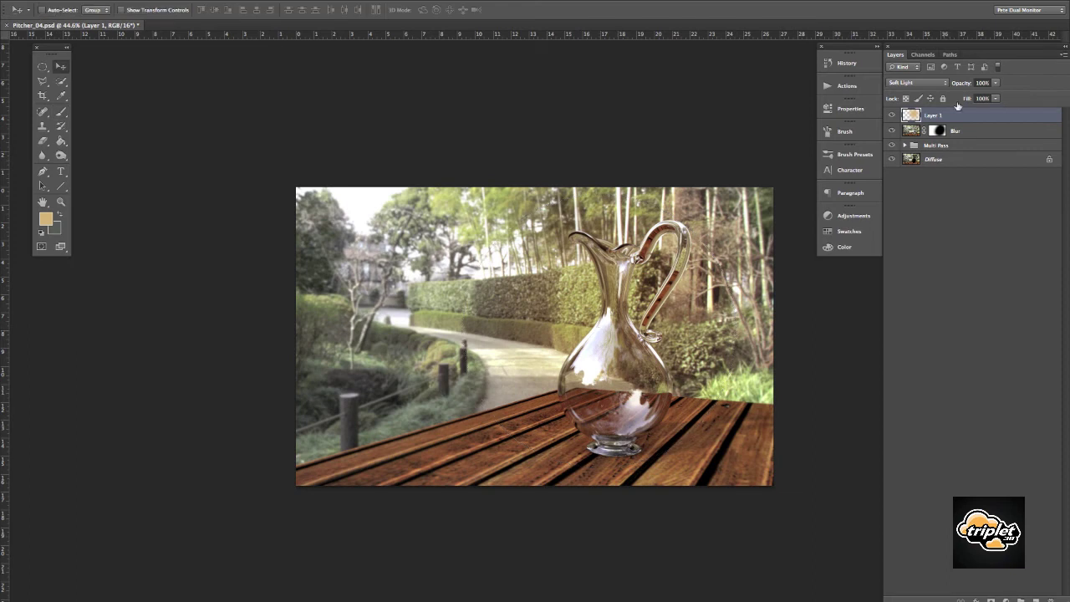
{"action": "left_click_drag", "start_coordinate": [961, 87], "coordinate": [949, 87]}
{"action": "left_click", "coordinate": [927, 121]}
Create another new layer in Soft Light mode and set the foreground colour to blue-violet #182281
{"action": "left_click", "coordinate": [1037, 599]}
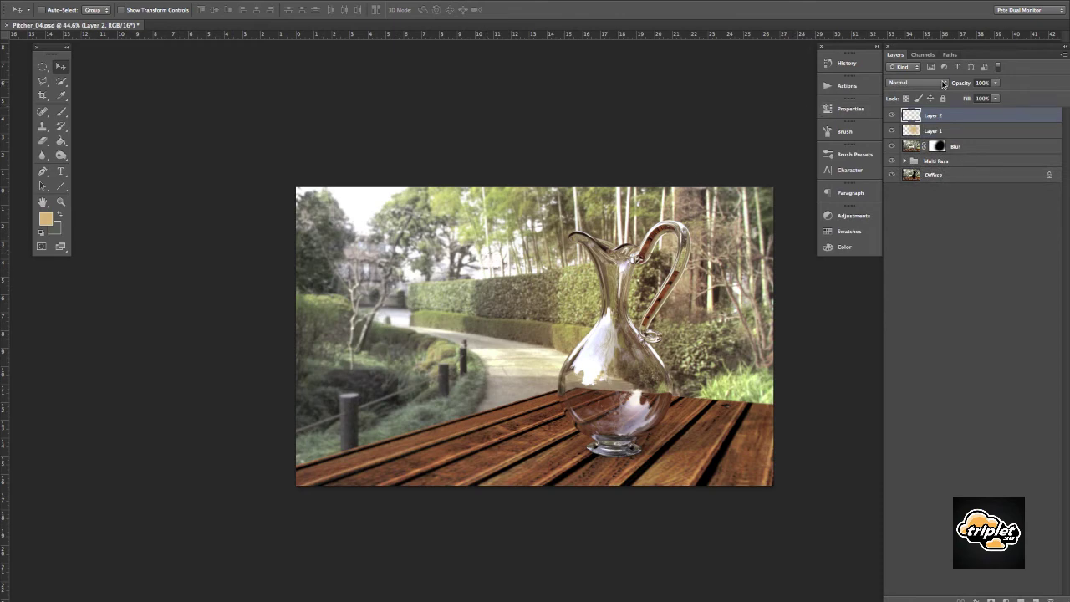
{"action": "left_click", "coordinate": [943, 85]}
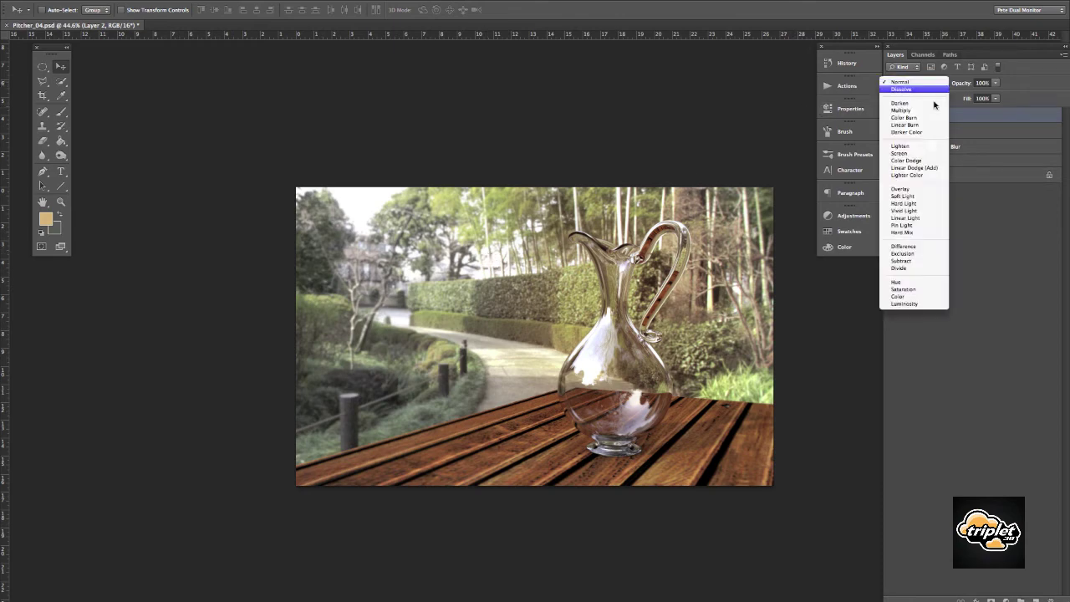
{"action": "left_click", "coordinate": [912, 196]}
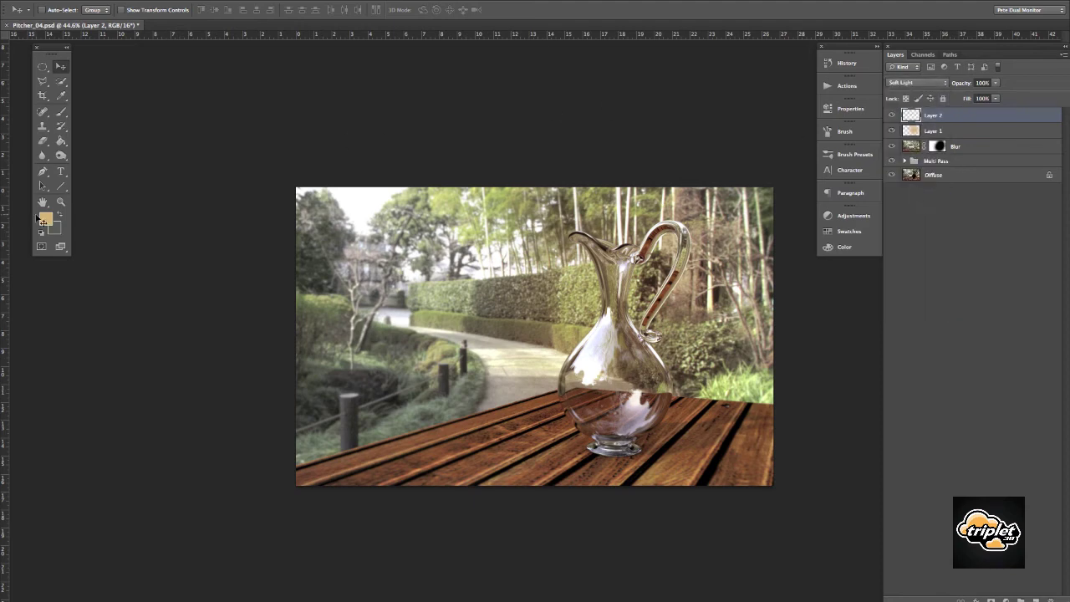
{"action": "left_click", "coordinate": [42, 221]}
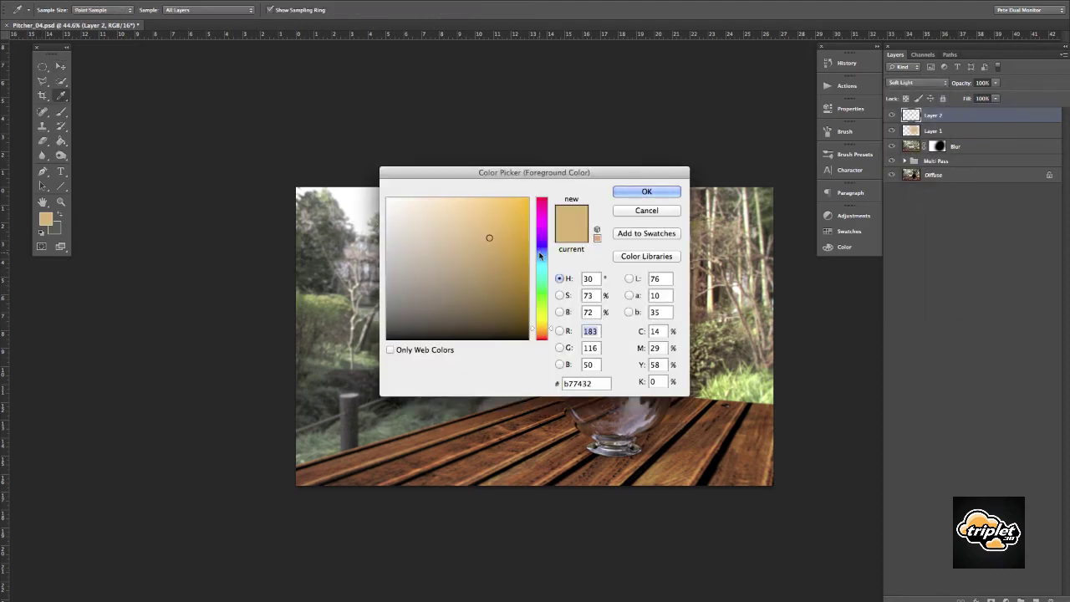
{"action": "left_click", "coordinate": [541, 244]}
{"action": "left_click_drag", "start_coordinate": [541, 242], "coordinate": [501, 267]}
{"action": "left_click", "coordinate": [501, 264]}
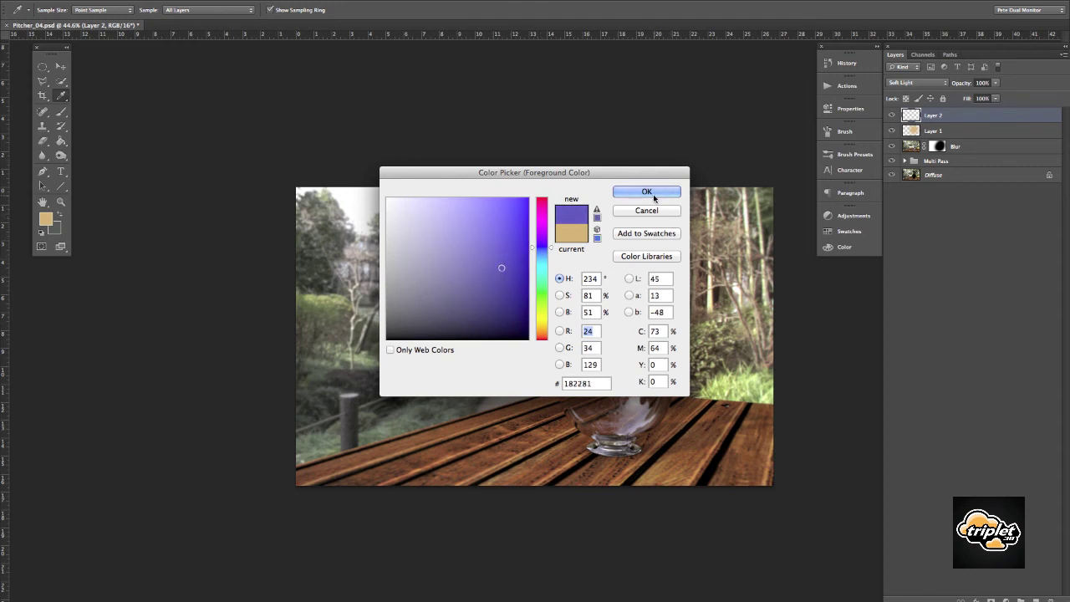
{"action": "left_click", "coordinate": [653, 194]}
Paint the blue-violet tint over the trees and garden on the image's left side with the large soft brush
{"action": "key", "text": "b"}
{"action": "key", "text": "bracketright"}
{"action": "key", "text": "bracketright"}
{"action": "key", "text": "bracketright"}
{"action": "key", "text": "bracketright"}
{"action": "key", "text": "bracketright"}
{"action": "key", "text": "bracketright"}
{"action": "key", "text": "bracketright"}
{"action": "key", "text": "bracketright"}
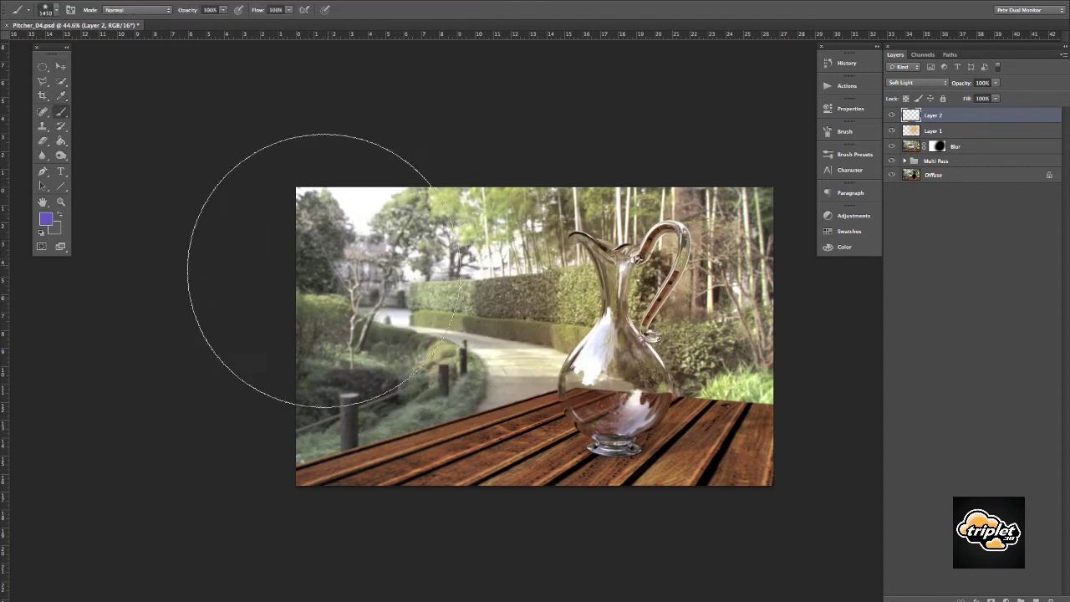
{"action": "left_click_drag", "start_coordinate": [338, 268], "coordinate": [314, 318]}
{"action": "key", "text": "ctrl+minus"}
{"action": "key", "text": "ctrl+minus"}
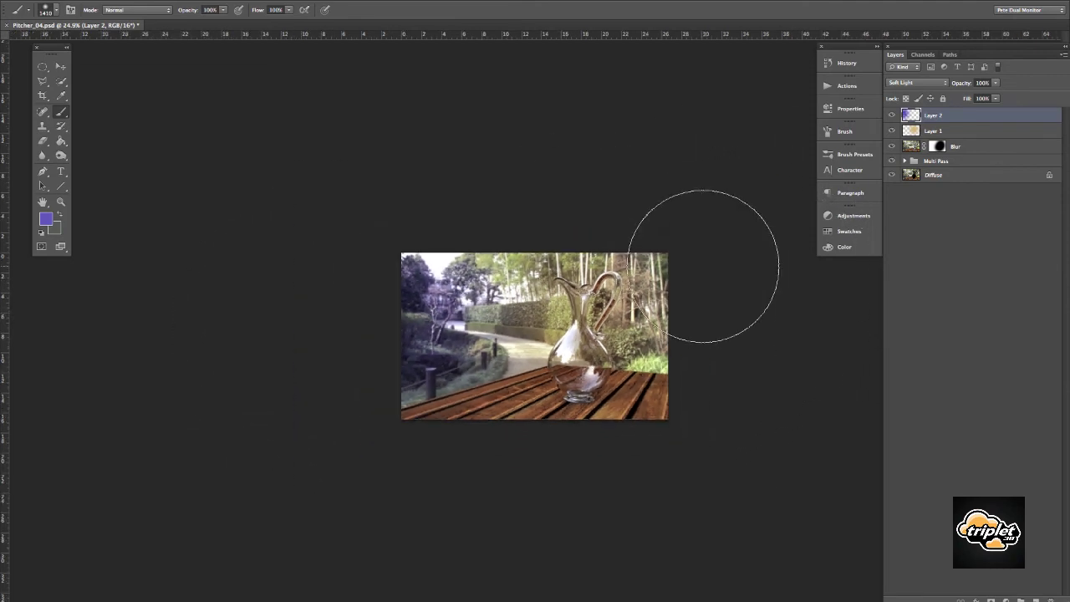
{"action": "key", "text": "v"}
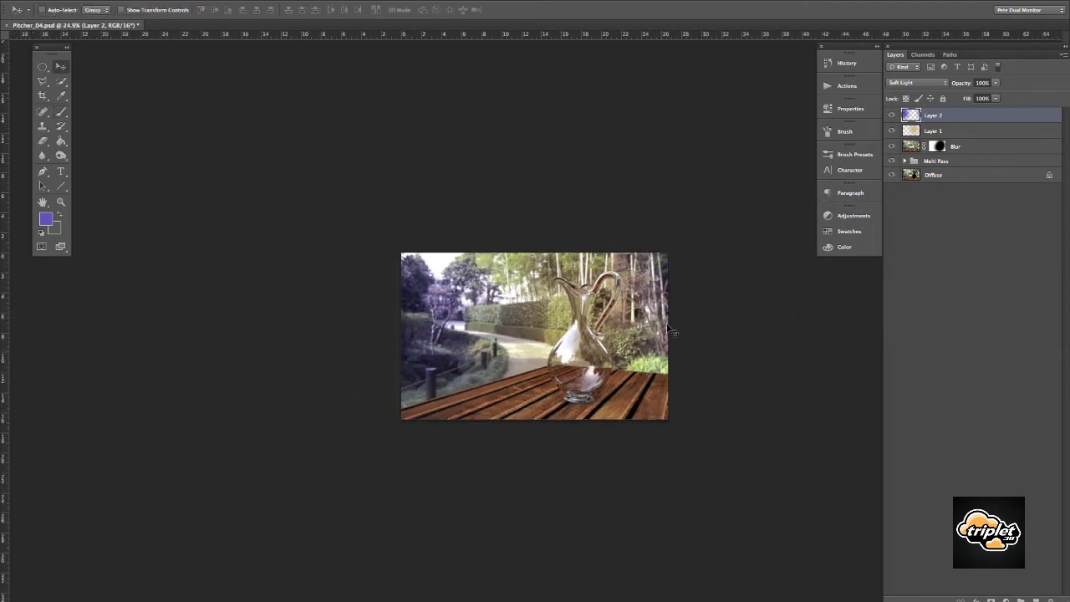
{"action": "left_click_drag", "start_coordinate": [563, 288], "coordinate": [588, 292], "text": "super"}
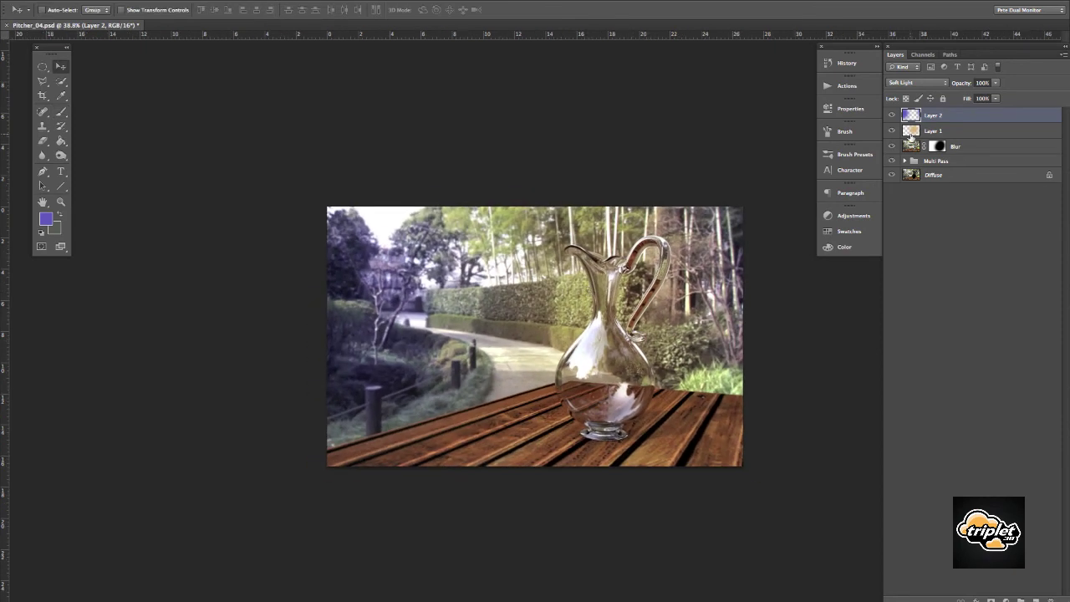
Lower the opacity of the blue-violet tint layer, Layer 2, to 61%
{"action": "left_click_drag", "start_coordinate": [962, 86], "coordinate": [938, 84]}
{"action": "key", "text": "b"}
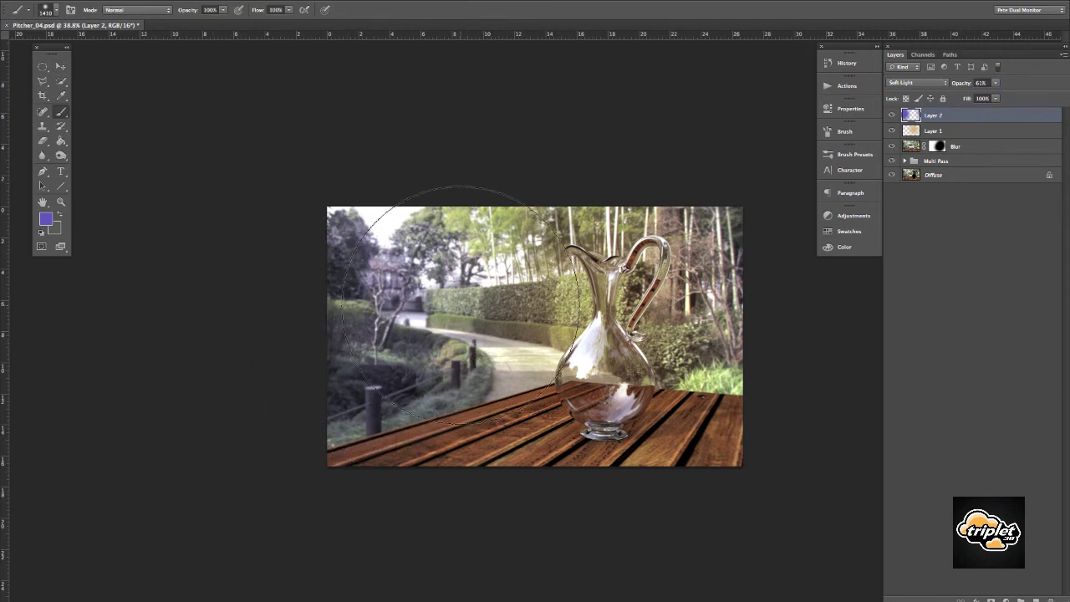
{"action": "key", "text": "v"}
{"action": "left_click", "coordinate": [911, 133]}
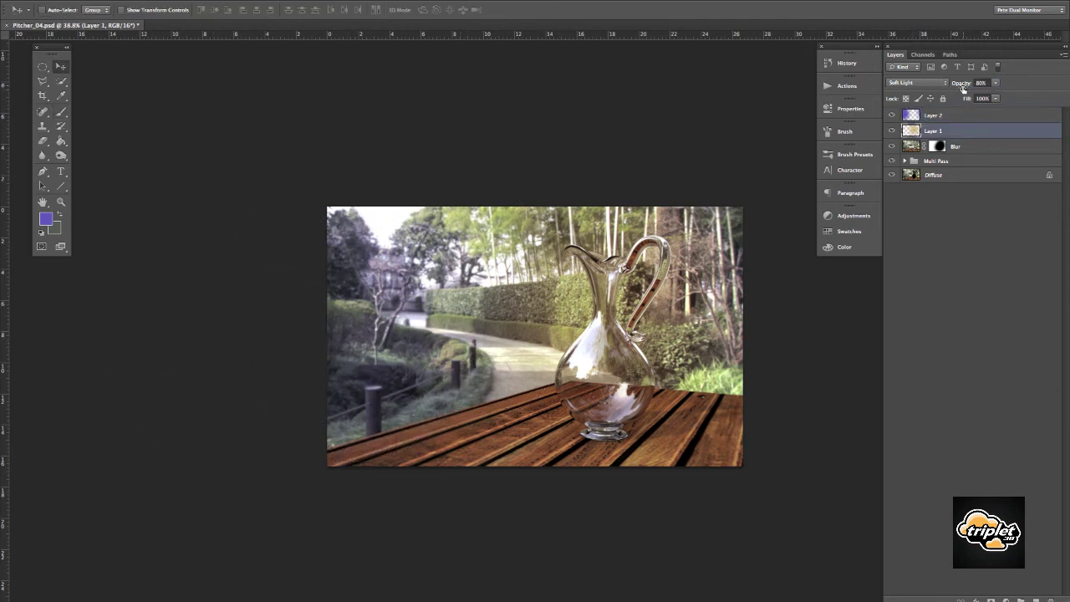
{"action": "left_click", "coordinate": [962, 88]}
{"action": "left_click", "coordinate": [909, 116]}
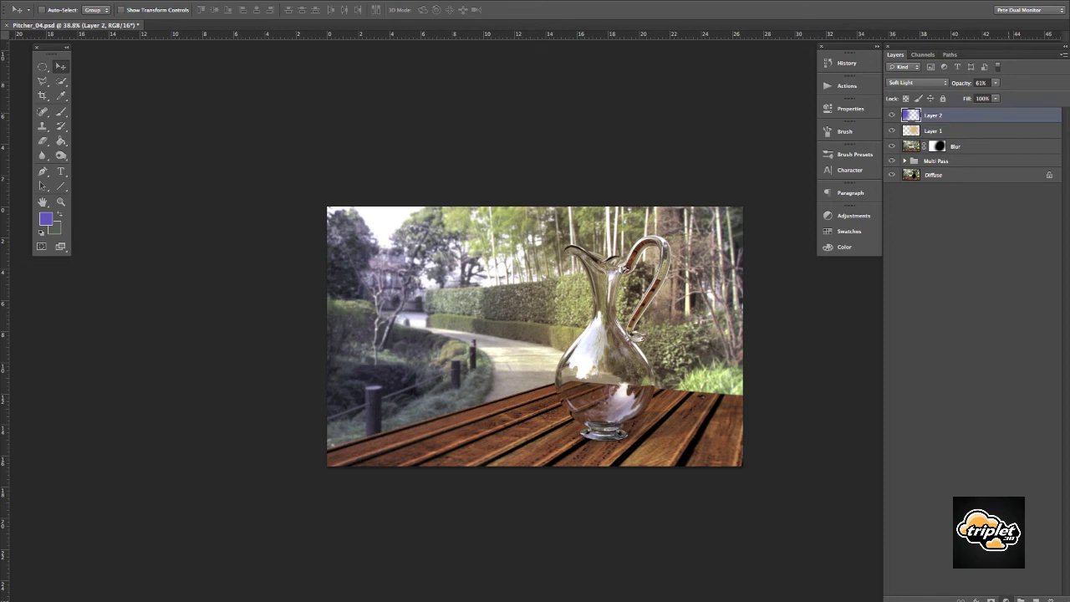
Add a Curves adjustment layer above Layer 2
{"action": "left_click", "coordinate": [1005, 599]}
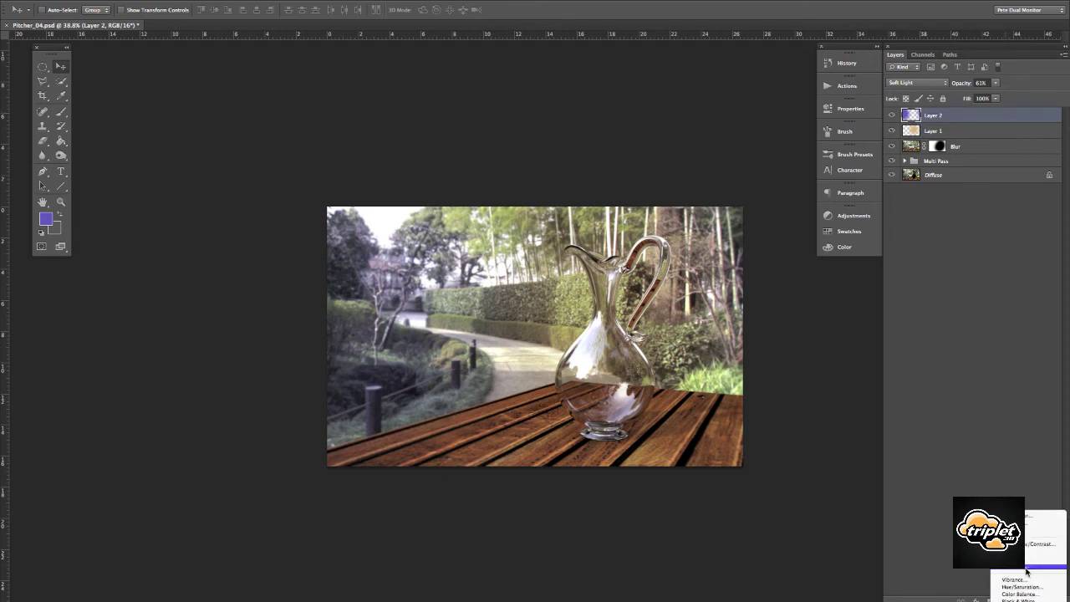
{"action": "left_click", "coordinate": [1027, 559]}
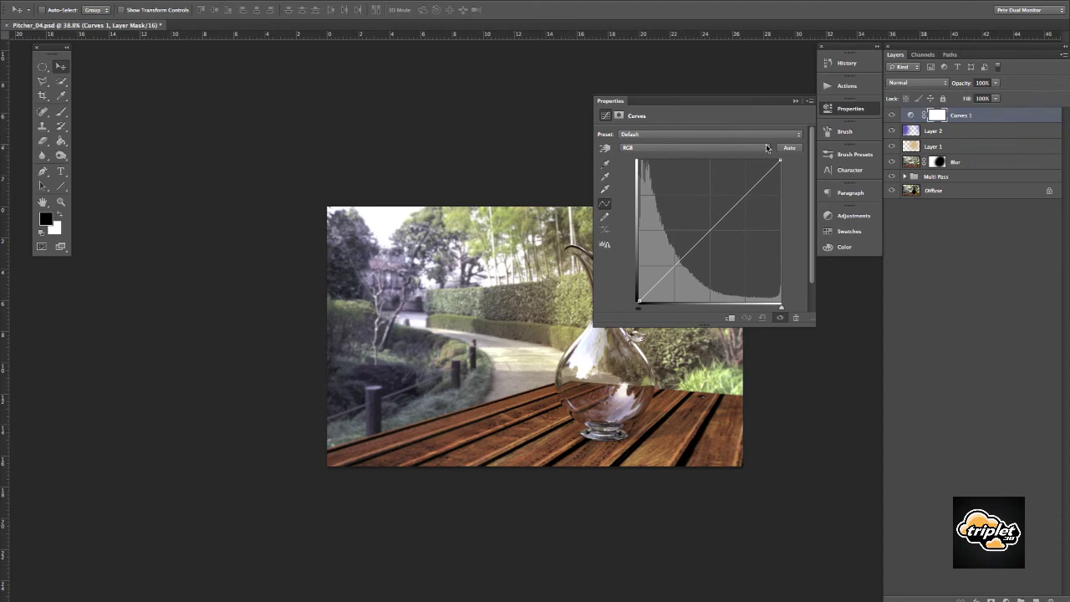
{"action": "left_click", "coordinate": [766, 148]}
{"action": "left_click", "coordinate": [764, 149]}
{"action": "left_click_drag", "start_coordinate": [468, 309], "coordinate": [500, 297], "text": "super"}
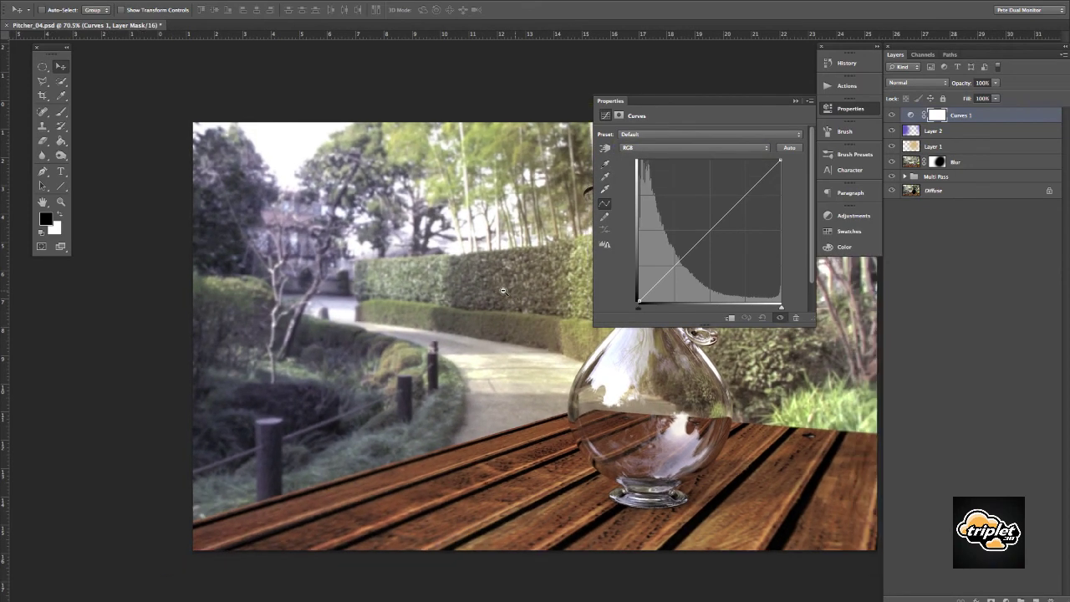
Raise the black points of the Blue and Red channel curves slightly to tint the shadows purple
{"action": "left_click", "coordinate": [757, 148]}
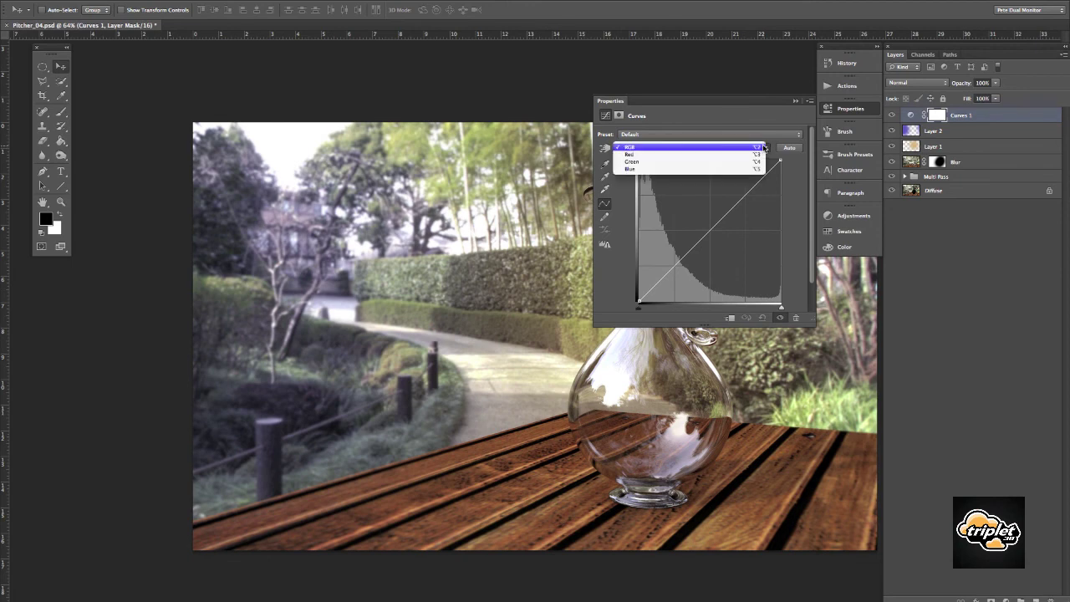
{"action": "left_click", "coordinate": [726, 183]}
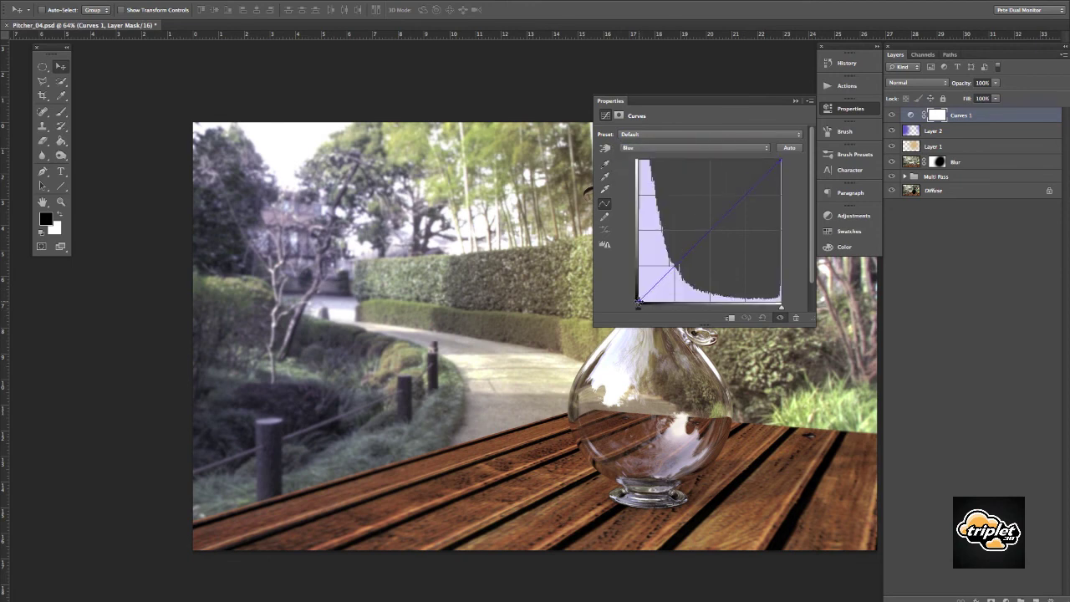
{"action": "left_click_drag", "start_coordinate": [639, 299], "coordinate": [639, 296]}
{"action": "left_click", "coordinate": [762, 149]}
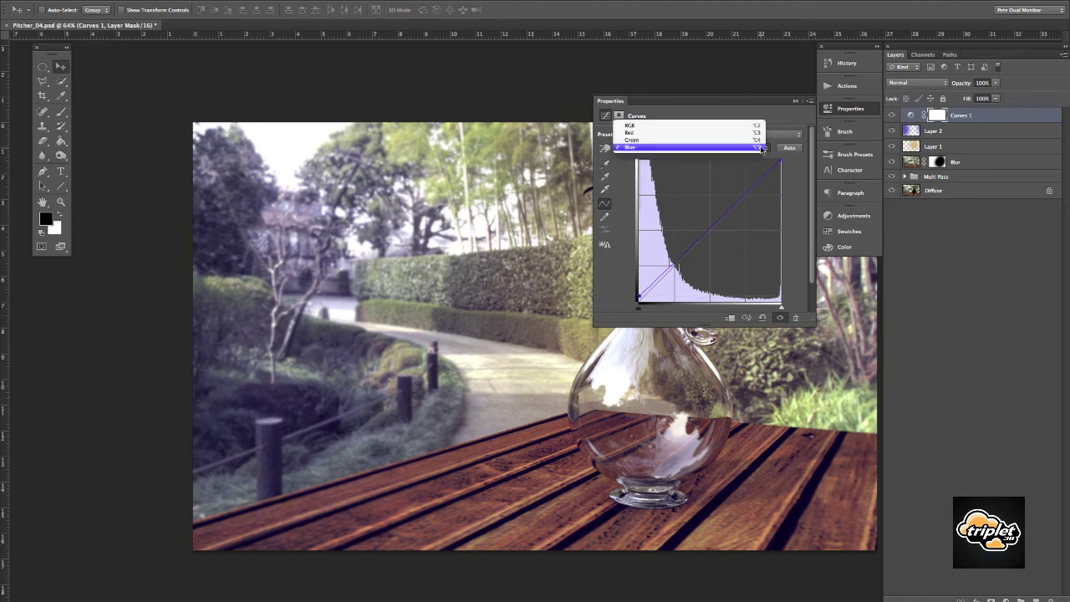
{"action": "left_click", "coordinate": [736, 129]}
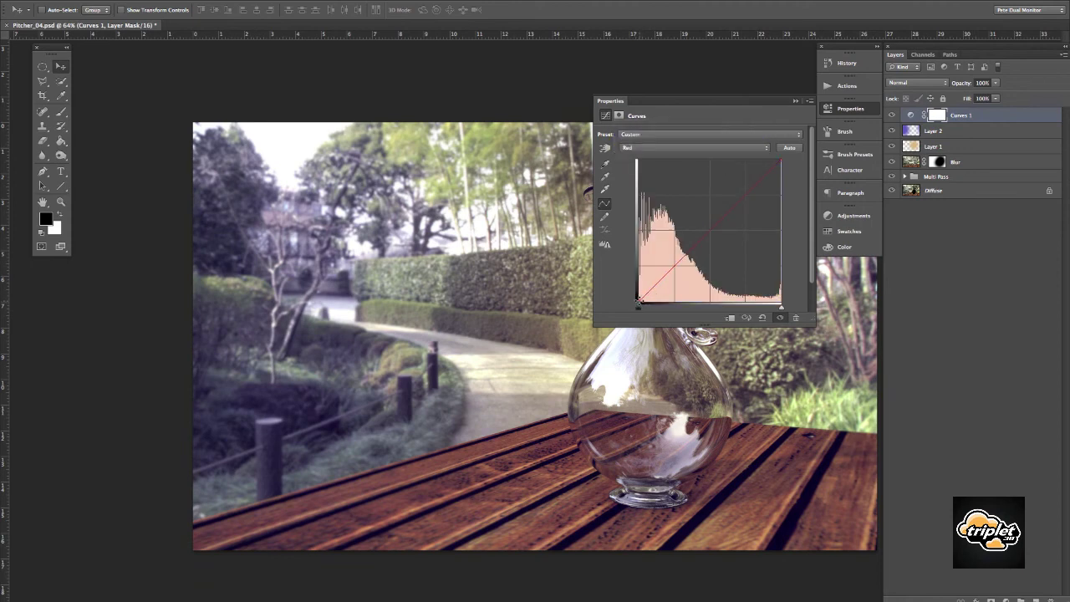
{"action": "left_click_drag", "start_coordinate": [638, 299], "coordinate": [636, 297]}
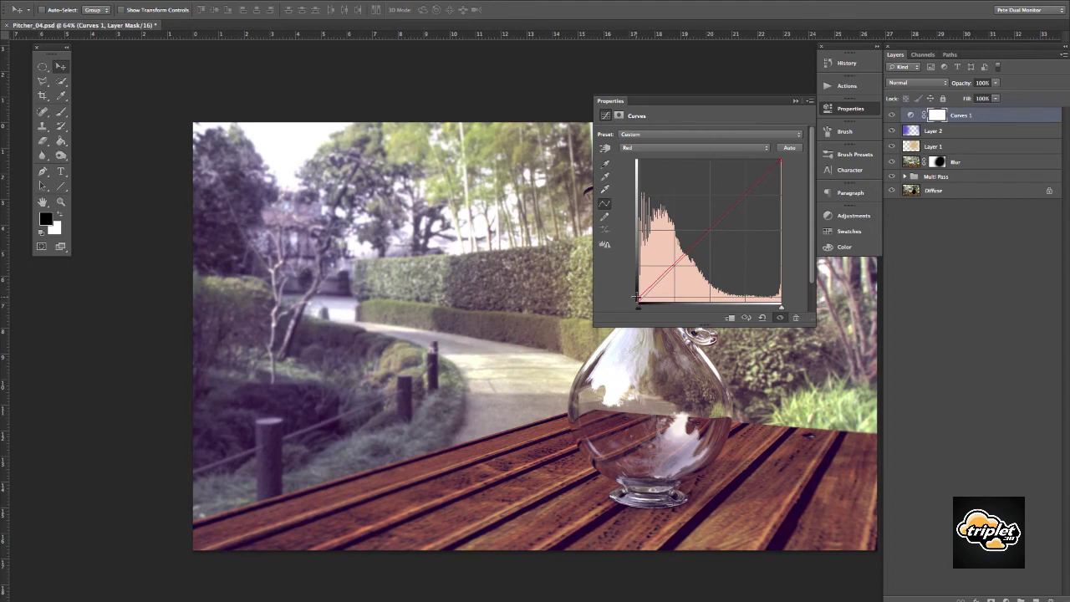
Lift the midpoint of the RGB curve slightly and move its black input point inward to deepen the shadows
{"action": "left_click", "coordinate": [765, 148]}
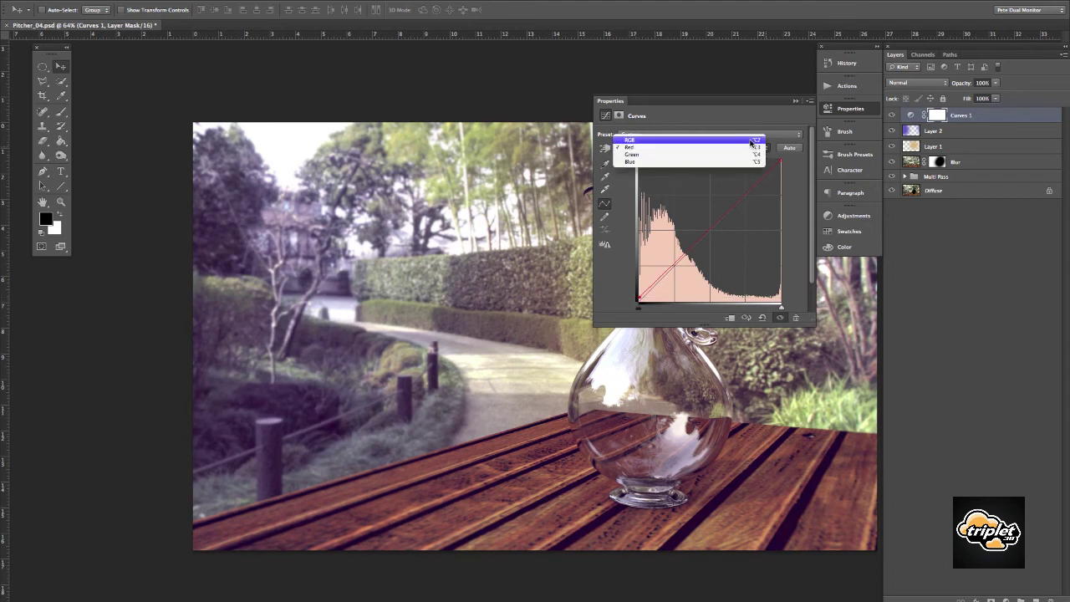
{"action": "left_click", "coordinate": [754, 140]}
{"action": "left_click_drag", "start_coordinate": [709, 230], "coordinate": [707, 225]}
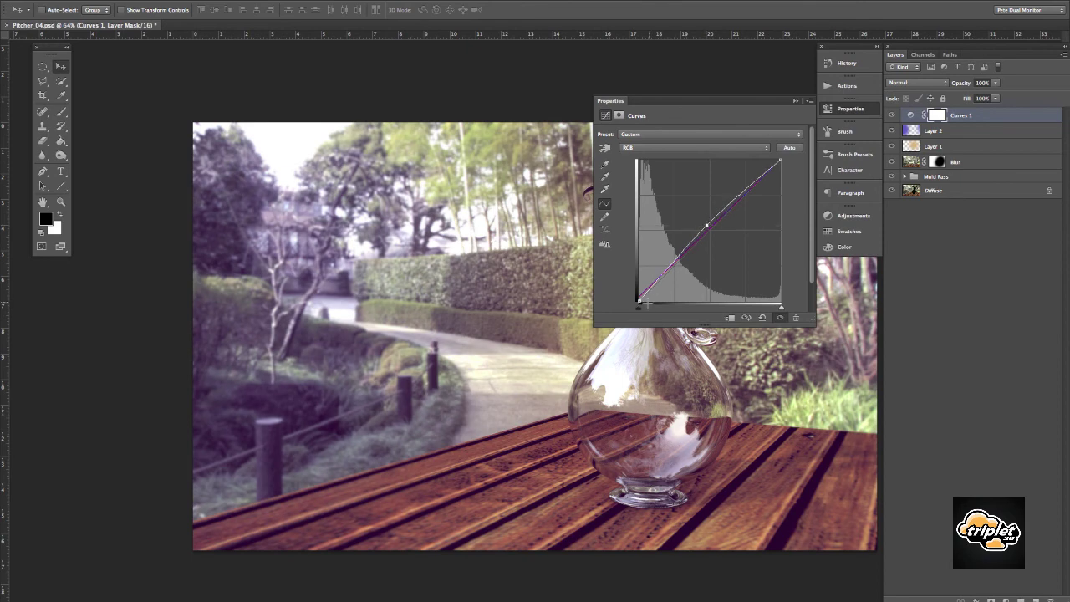
{"action": "left_click_drag", "start_coordinate": [639, 311], "coordinate": [642, 311]}
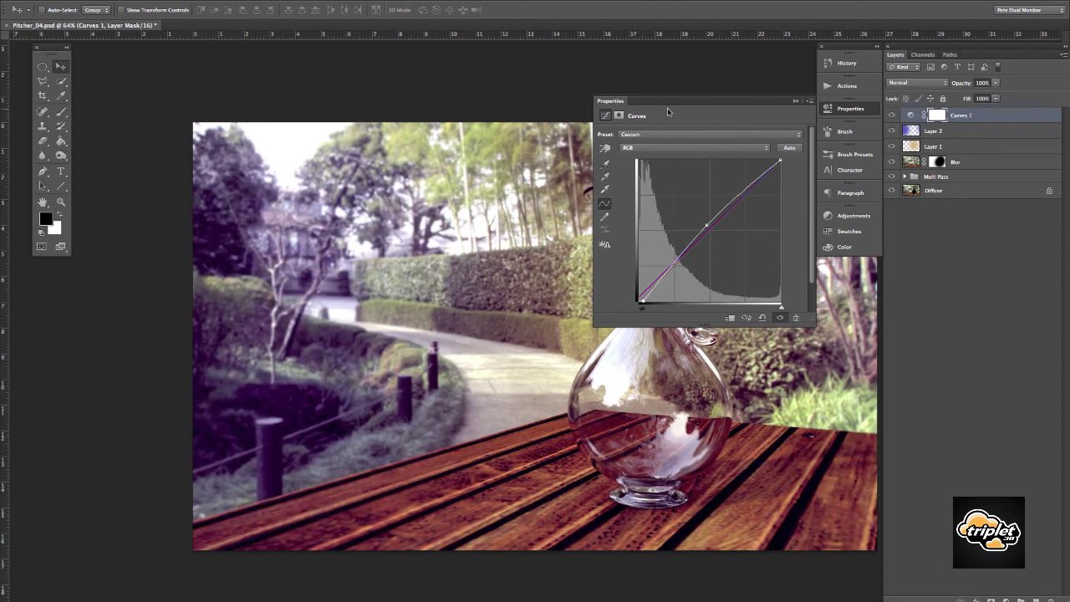
{"action": "left_click", "coordinate": [795, 101]}
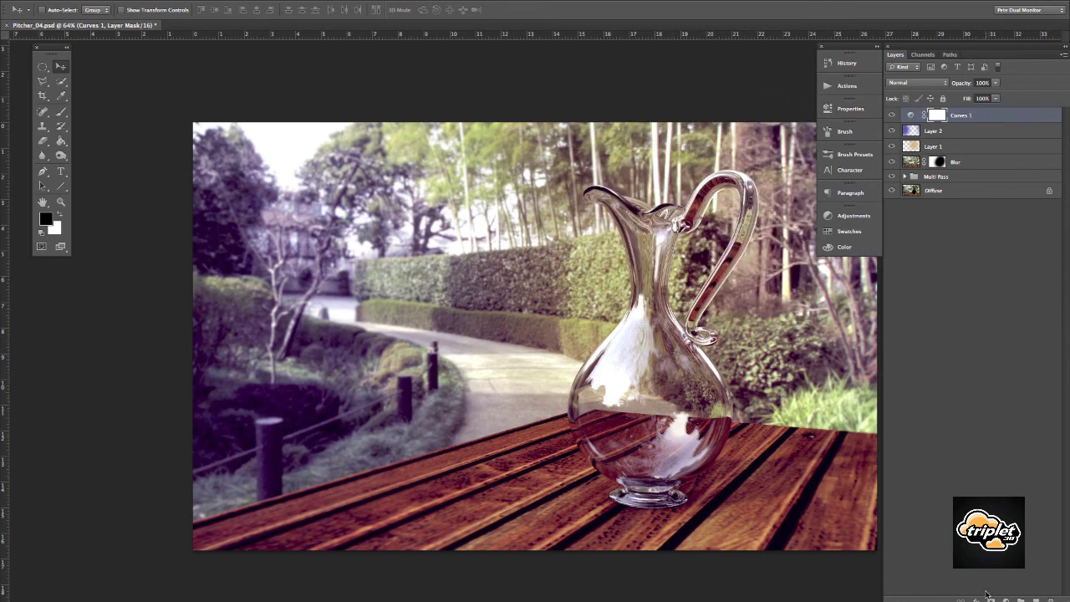
Create a new layer above the Curves adjustment and name it Border
{"action": "left_click", "coordinate": [1036, 598]}
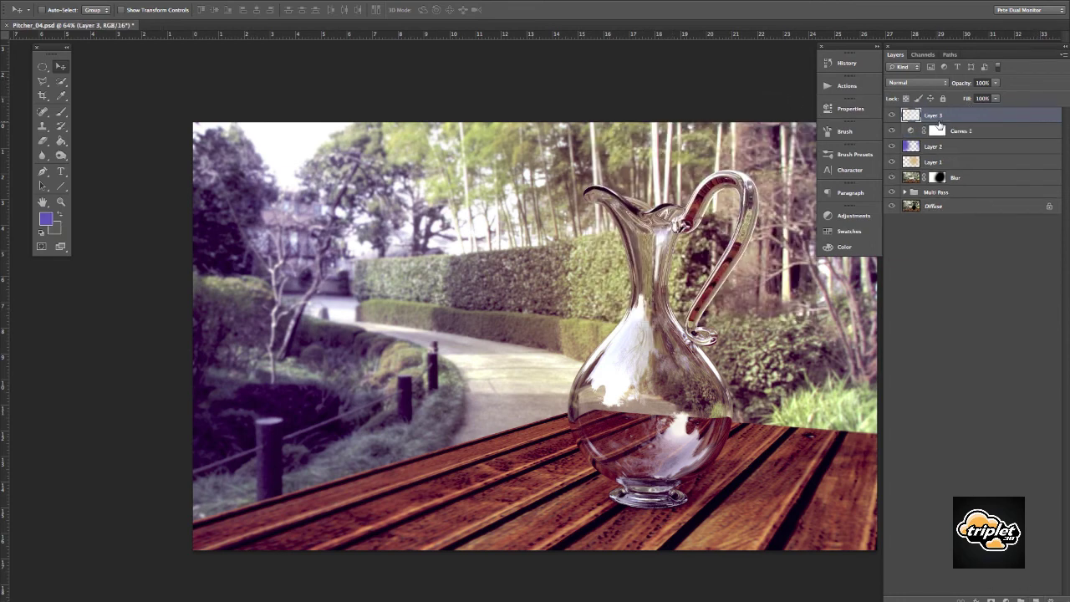
{"action": "double_click", "coordinate": [935, 116]}
{"action": "type", "text": "E"}
{"action": "key", "text": "Return"}
Fill the Border layer with a dark purple based on the garden's shadows and set its blend mode to Multiply
{"action": "key", "text": "i"}
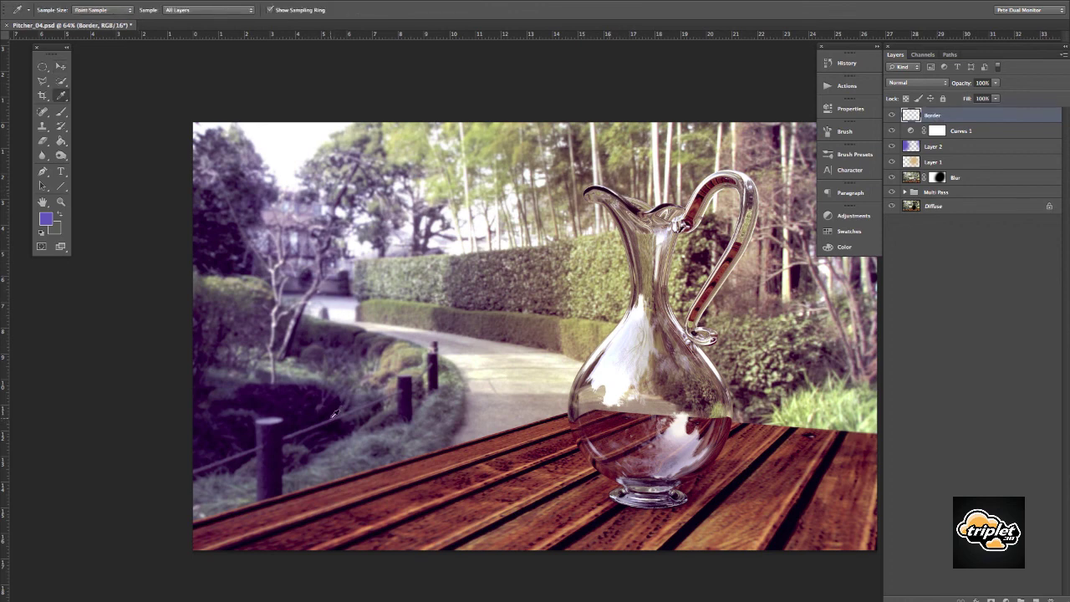
{"action": "left_click", "coordinate": [332, 415]}
{"action": "left_click", "coordinate": [45, 220]}
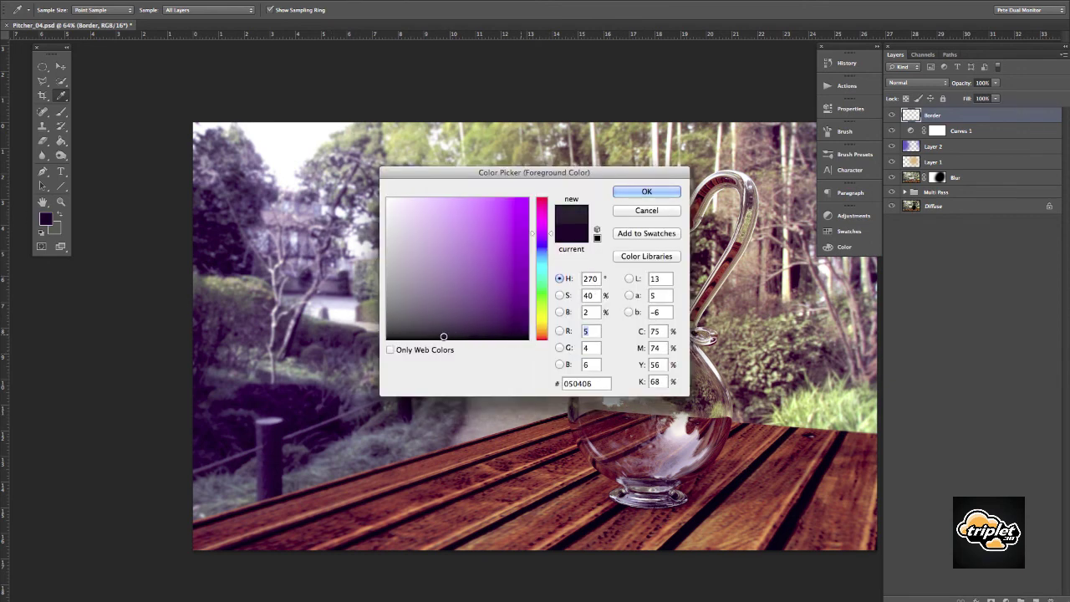
{"action": "left_click", "coordinate": [645, 211]}
{"action": "key", "text": "g"}
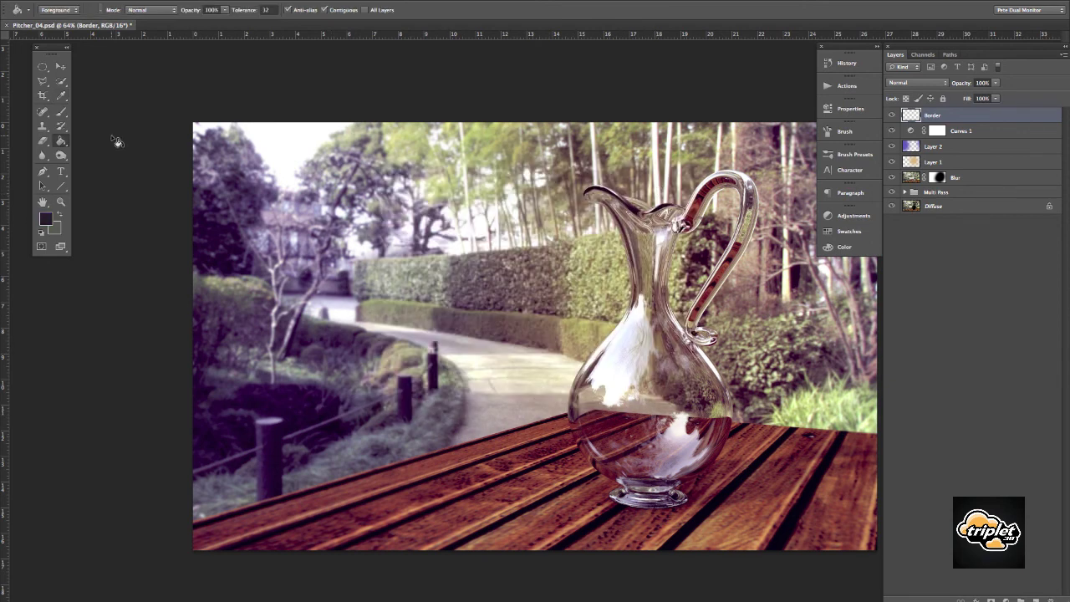
{"action": "left_click", "coordinate": [493, 216]}
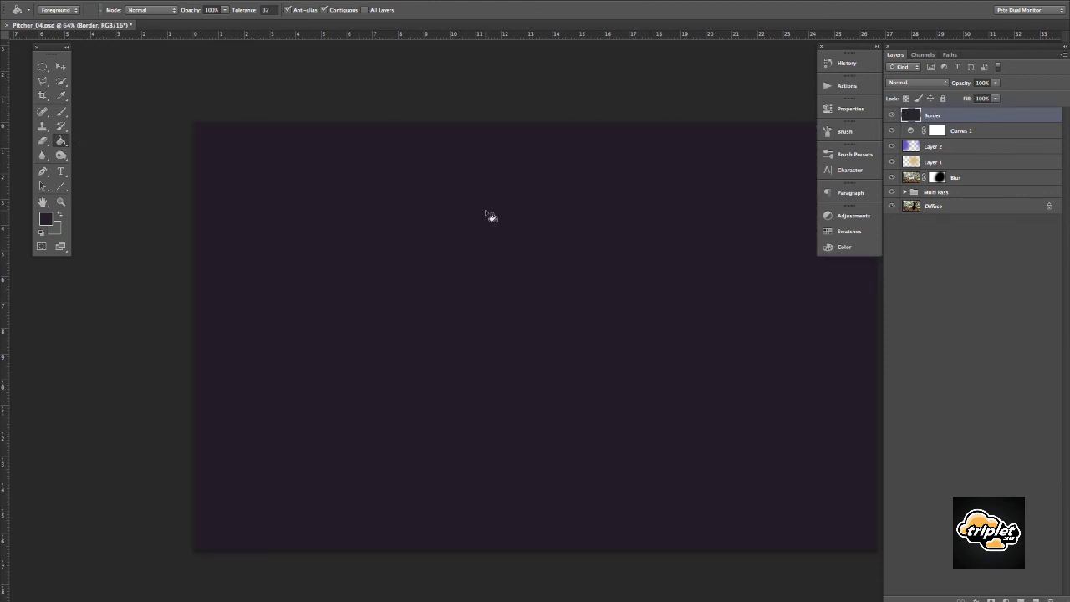
{"action": "key", "text": "v"}
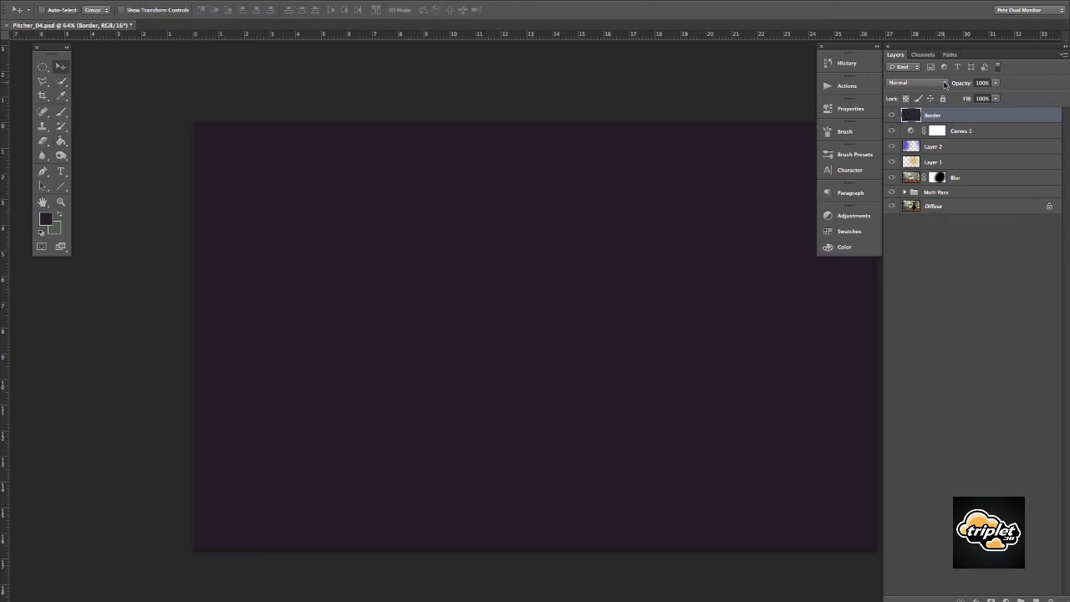
{"action": "left_click", "coordinate": [944, 84]}
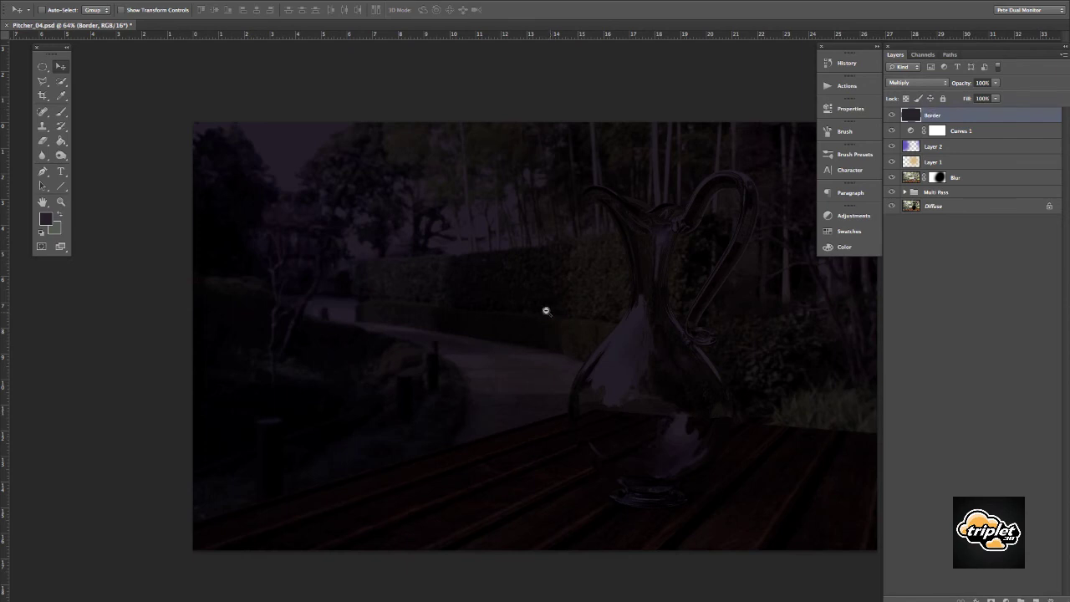
Draw a large elliptical selection reaching slightly beyond the image edges and feather it by 100 pixels
{"action": "left_click_drag", "start_coordinate": [546, 311], "coordinate": [525, 308], "text": "super"}
{"action": "key", "text": "m"}
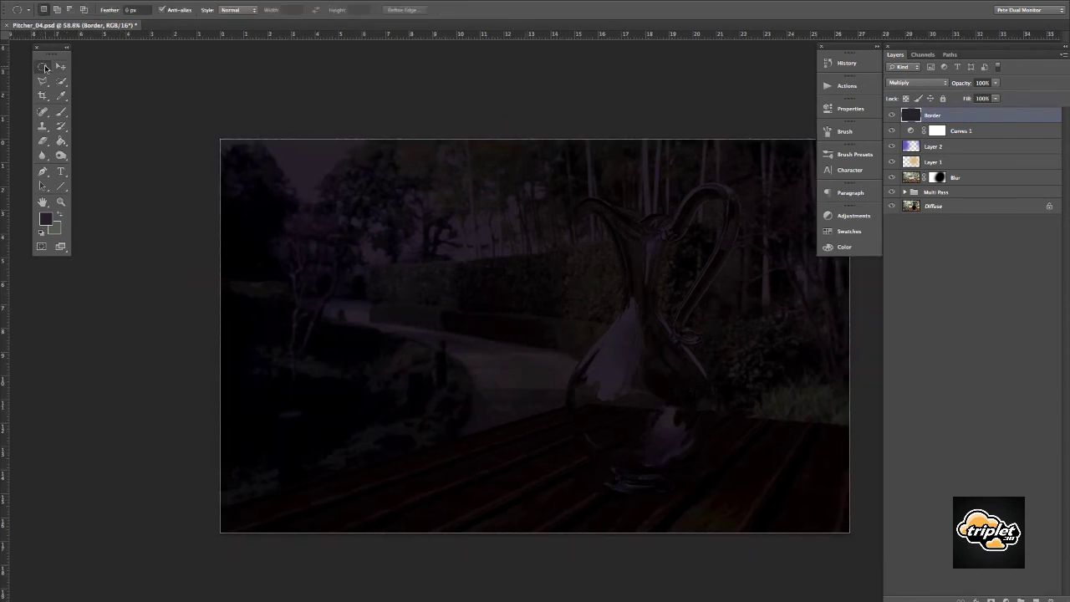
{"action": "left_click_drag", "start_coordinate": [204, 128], "coordinate": [584, 437]}
{"action": "left_click_drag", "start_coordinate": [811, 562], "coordinate": [867, 546]}
{"action": "scroll", "coordinate": [671, 405], "scroll_direction": "down", "scroll_amount": 4, "text": "alt"}
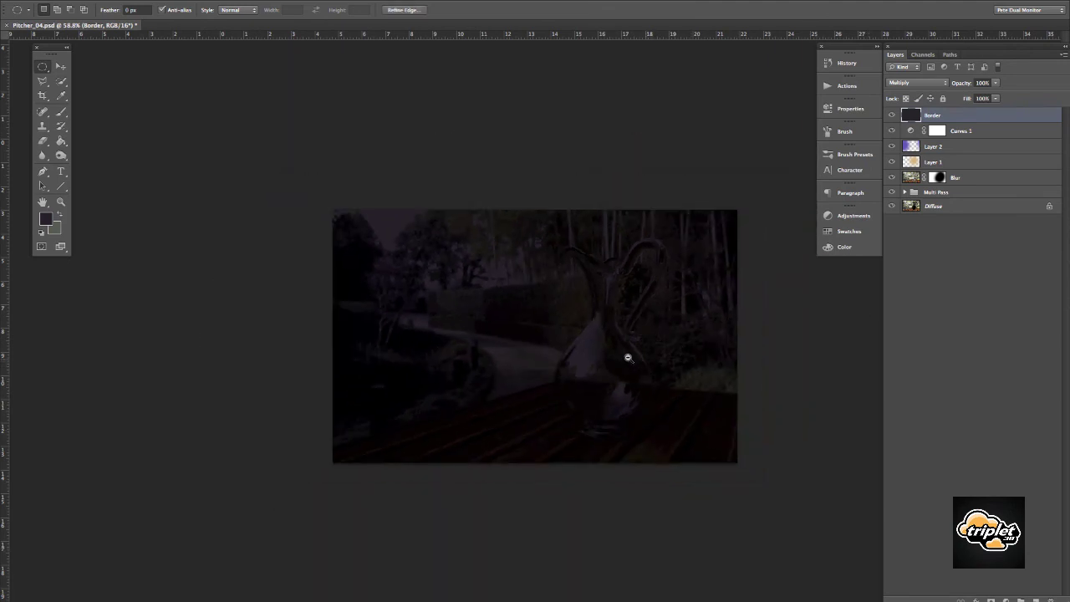
{"action": "left_click", "coordinate": [266, 1]}
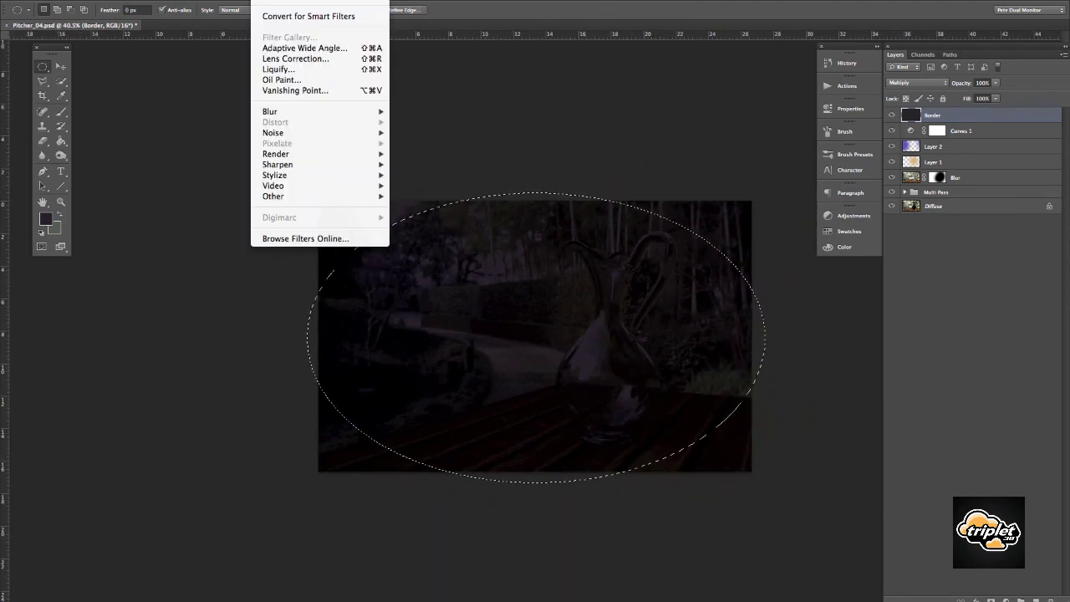
{"action": "mouse_move", "coordinate": [235, 1]}
{"action": "mouse_move", "coordinate": [275, 122]}
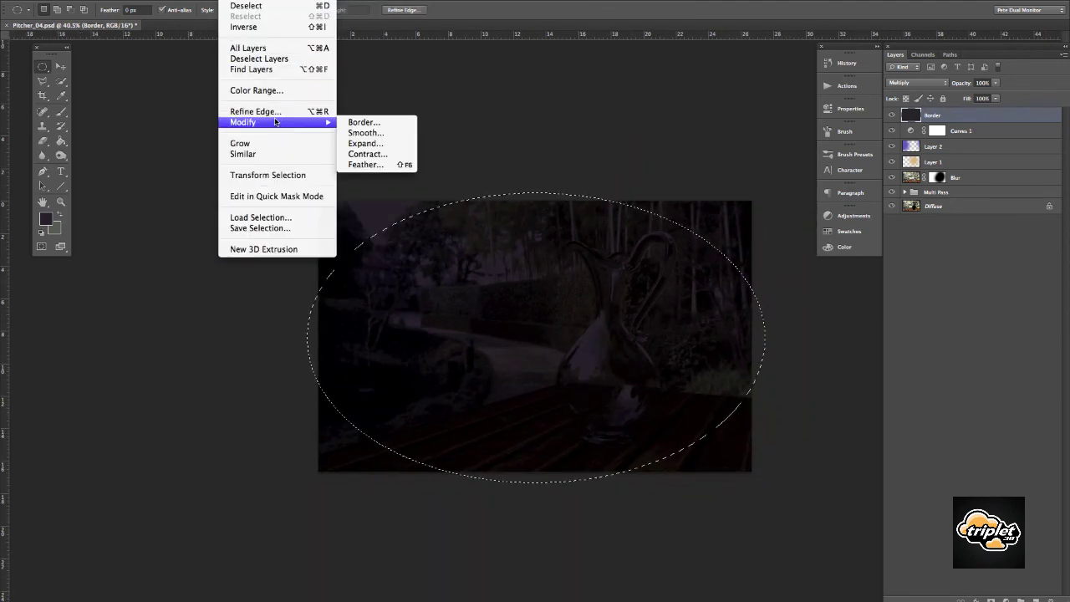
{"action": "left_click", "coordinate": [377, 165]}
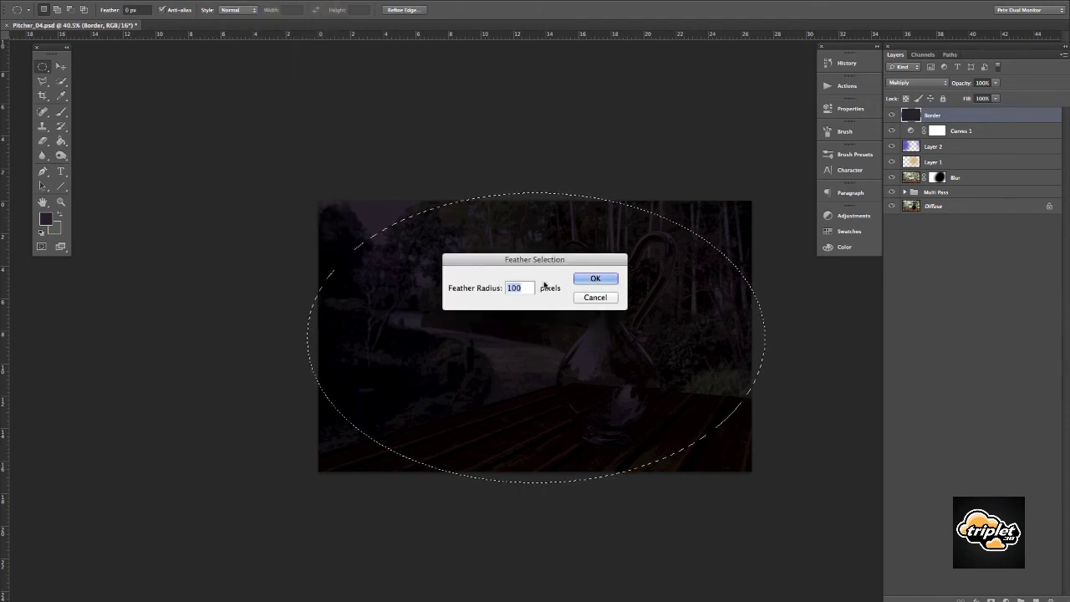
{"action": "left_click", "coordinate": [595, 280]}
Add a mask to the Border layer and paint black inside the feathered ellipse with a 1262-pixel brush, leaving a vignette
{"action": "key", "text": "b"}
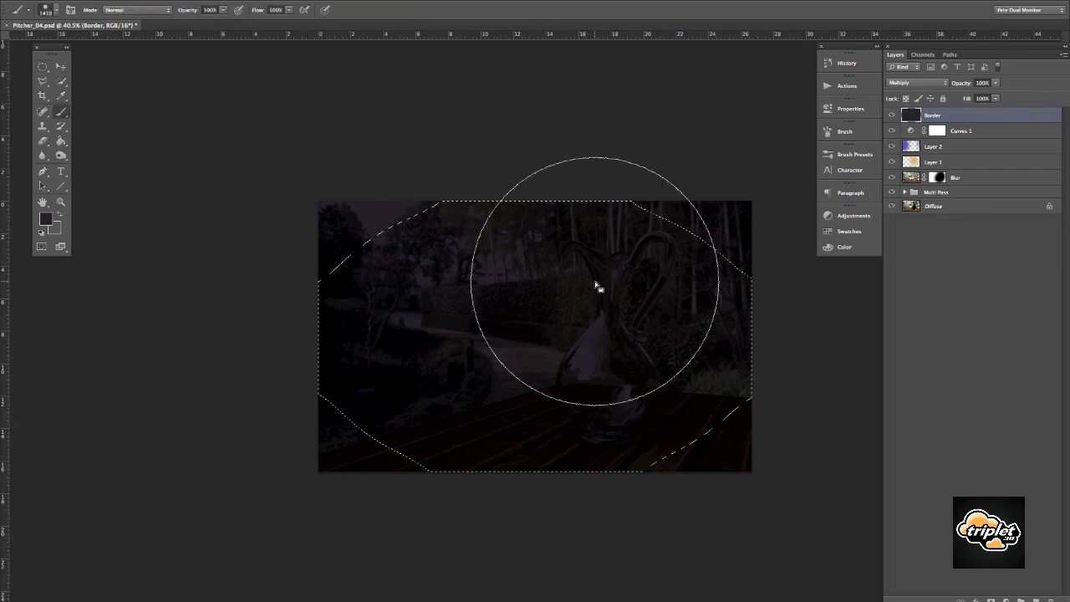
{"action": "left_click_drag", "start_coordinate": [538, 296], "coordinate": [521, 292], "text": "ctrl+alt"}
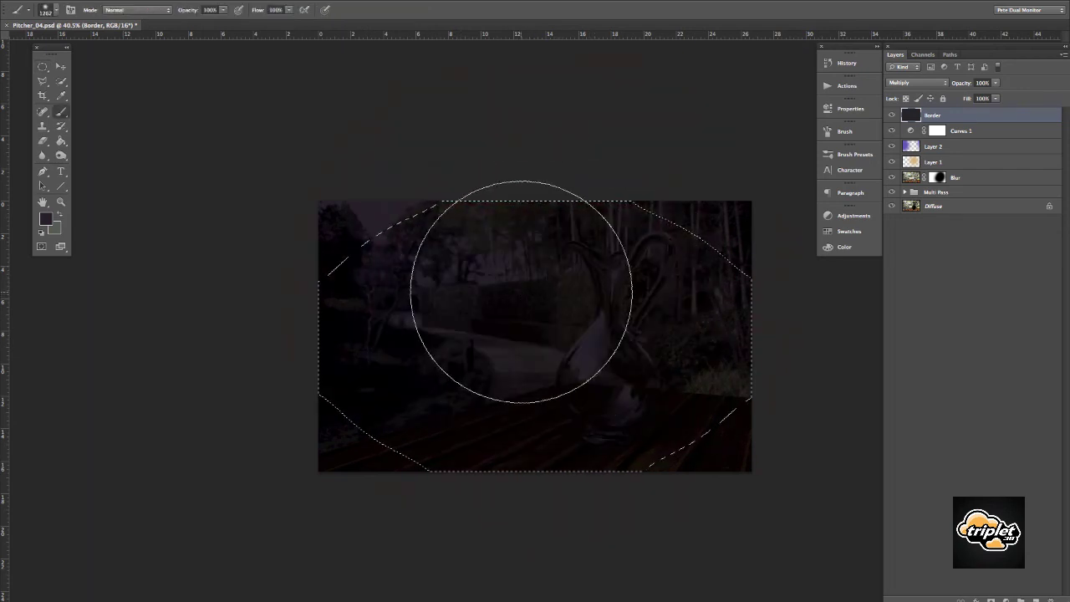
{"action": "key", "text": "ctrl+d"}
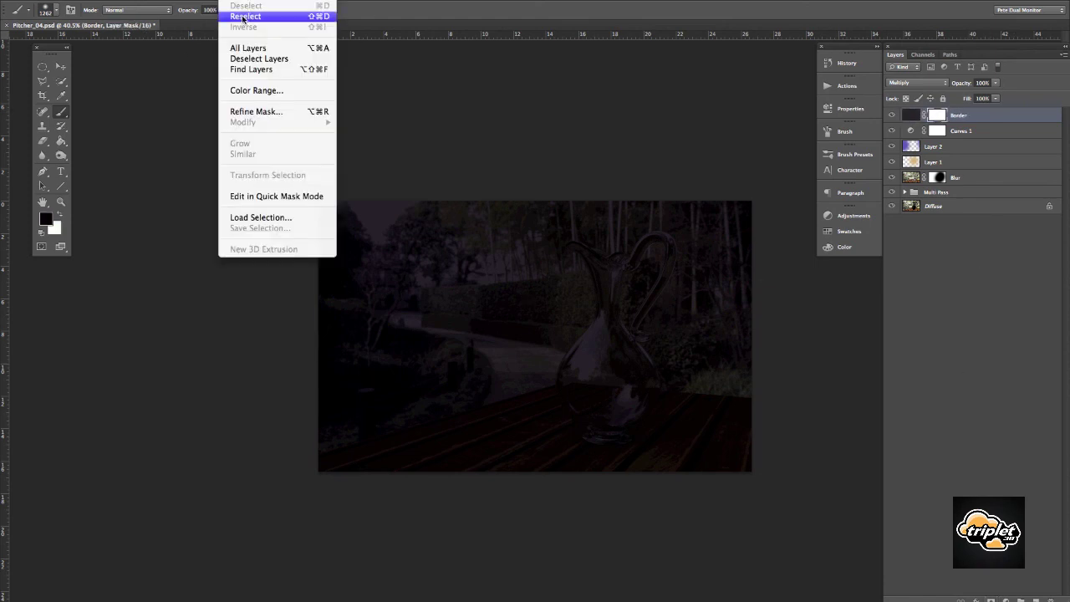
{"action": "left_click", "coordinate": [247, 15]}
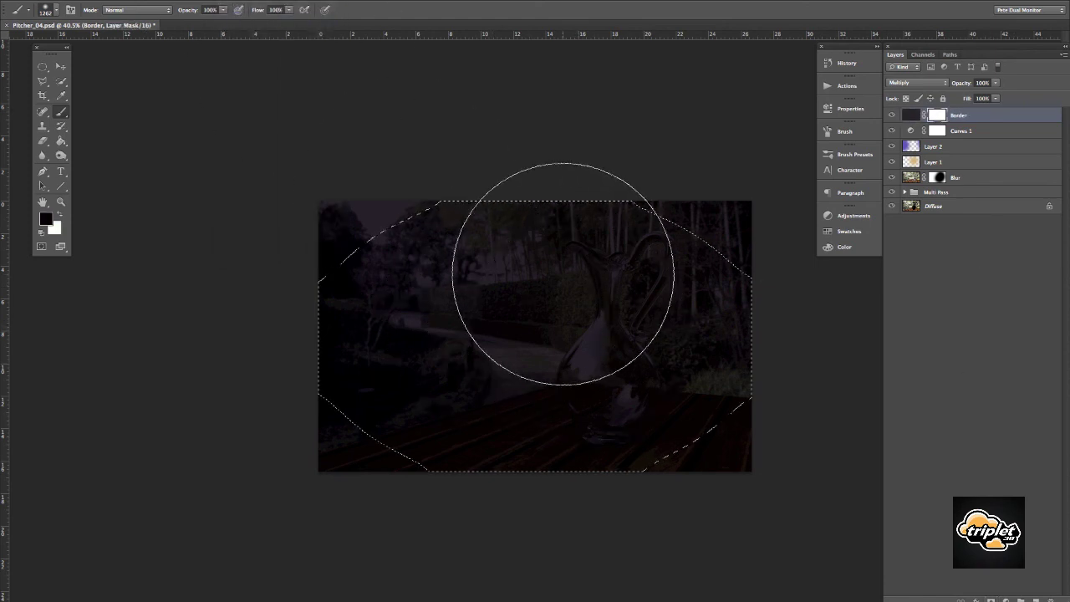
{"action": "left_click_drag", "start_coordinate": [390, 273], "coordinate": [631, 286]}
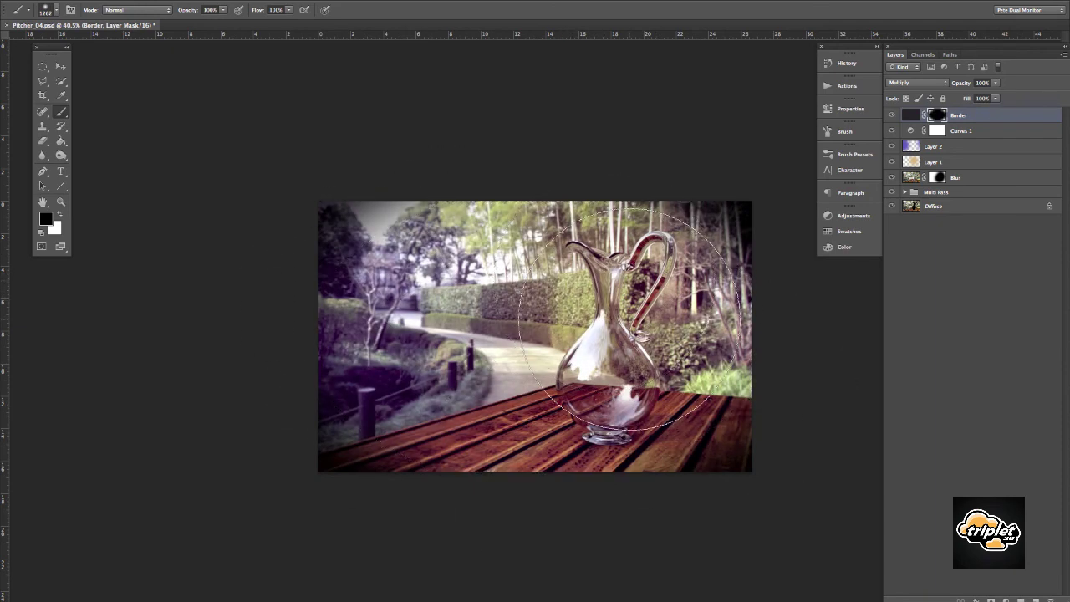
{"action": "key", "text": "ctrl+d"}
Lower the Border layer's opacity to 81% and view the enlarged composite with the interface panels hidden
{"action": "key", "text": "v"}
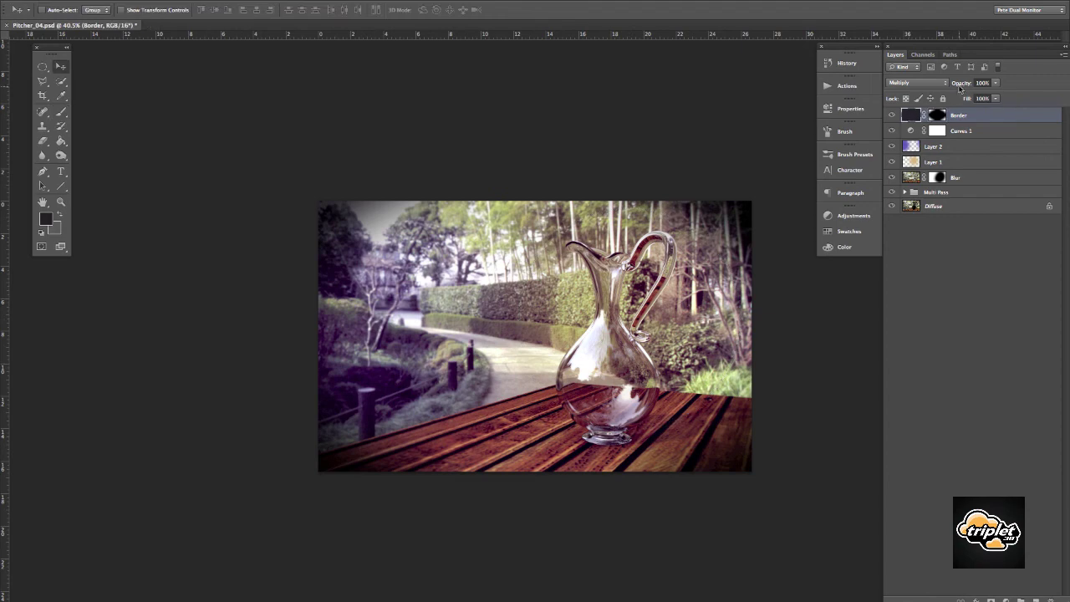
{"action": "left_click_drag", "start_coordinate": [961, 86], "coordinate": [950, 86]}
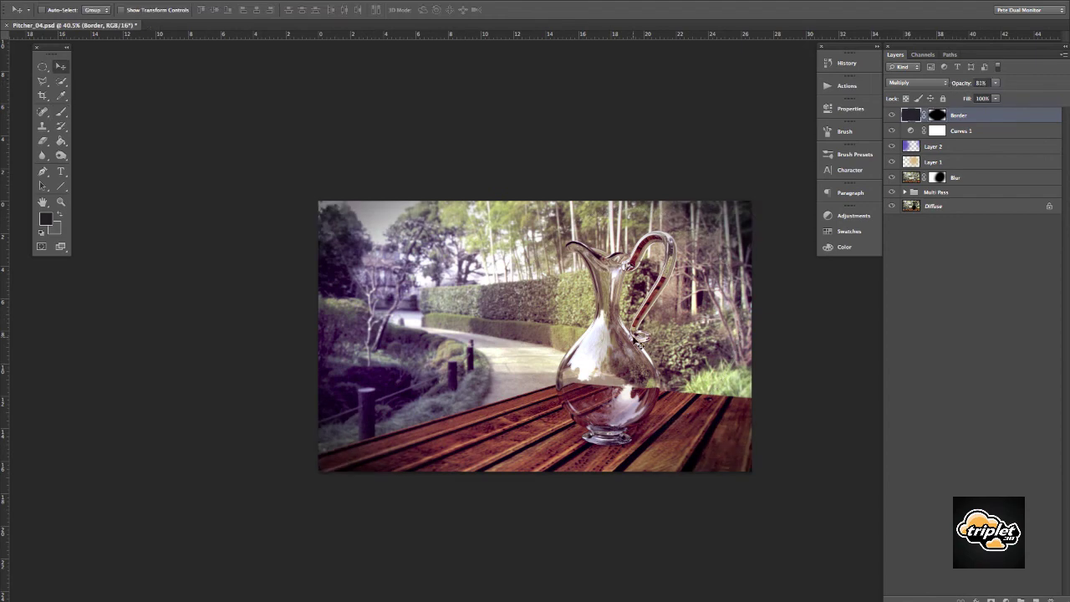
{"action": "left_click_drag", "start_coordinate": [610, 320], "coordinate": [640, 316], "text": "super"}
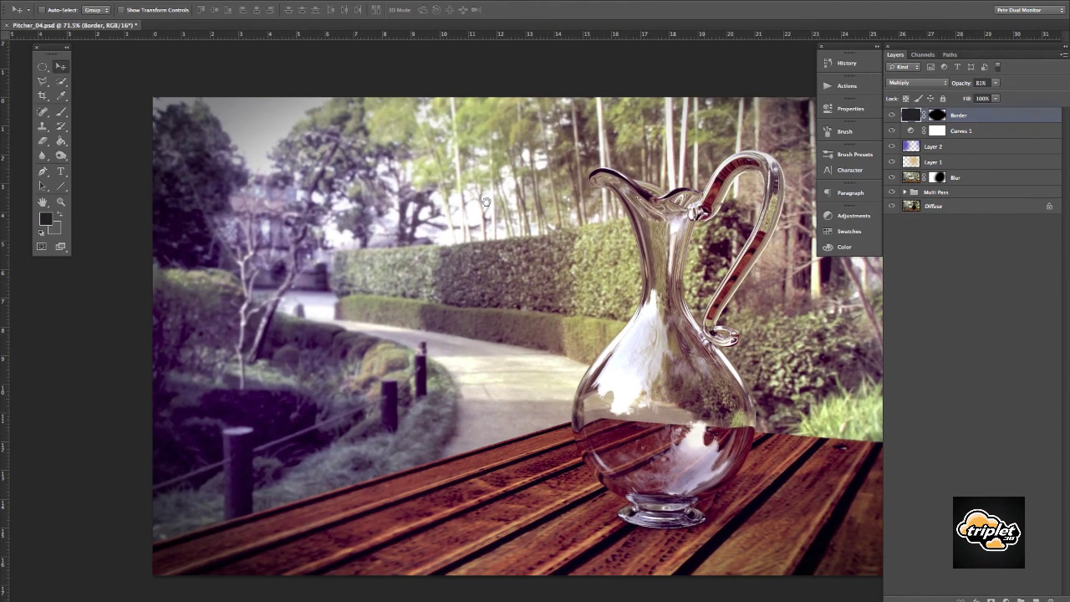
{"action": "key", "text": "Tab"}
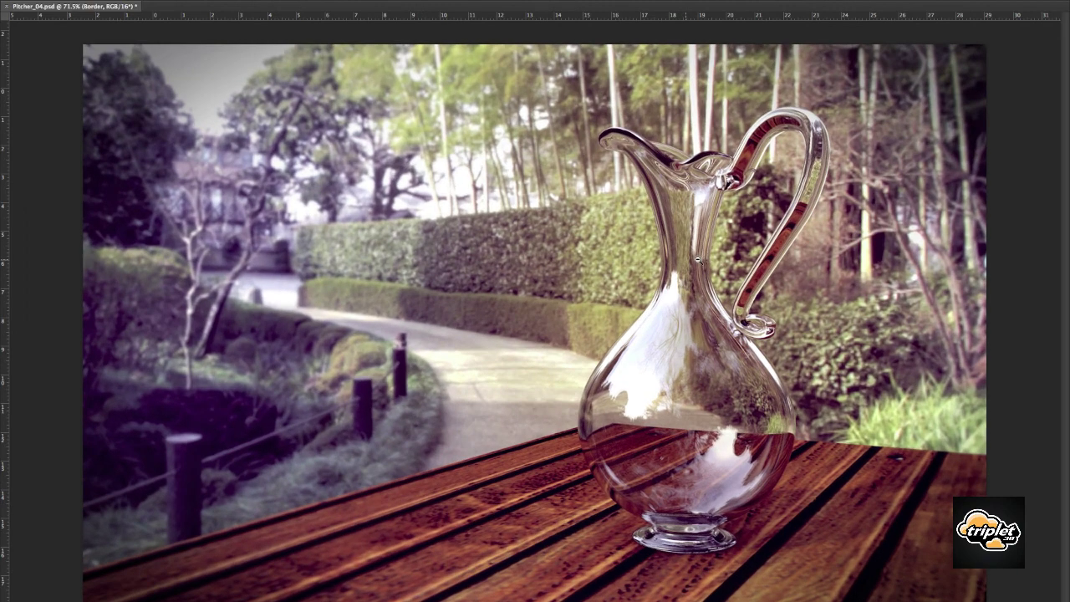